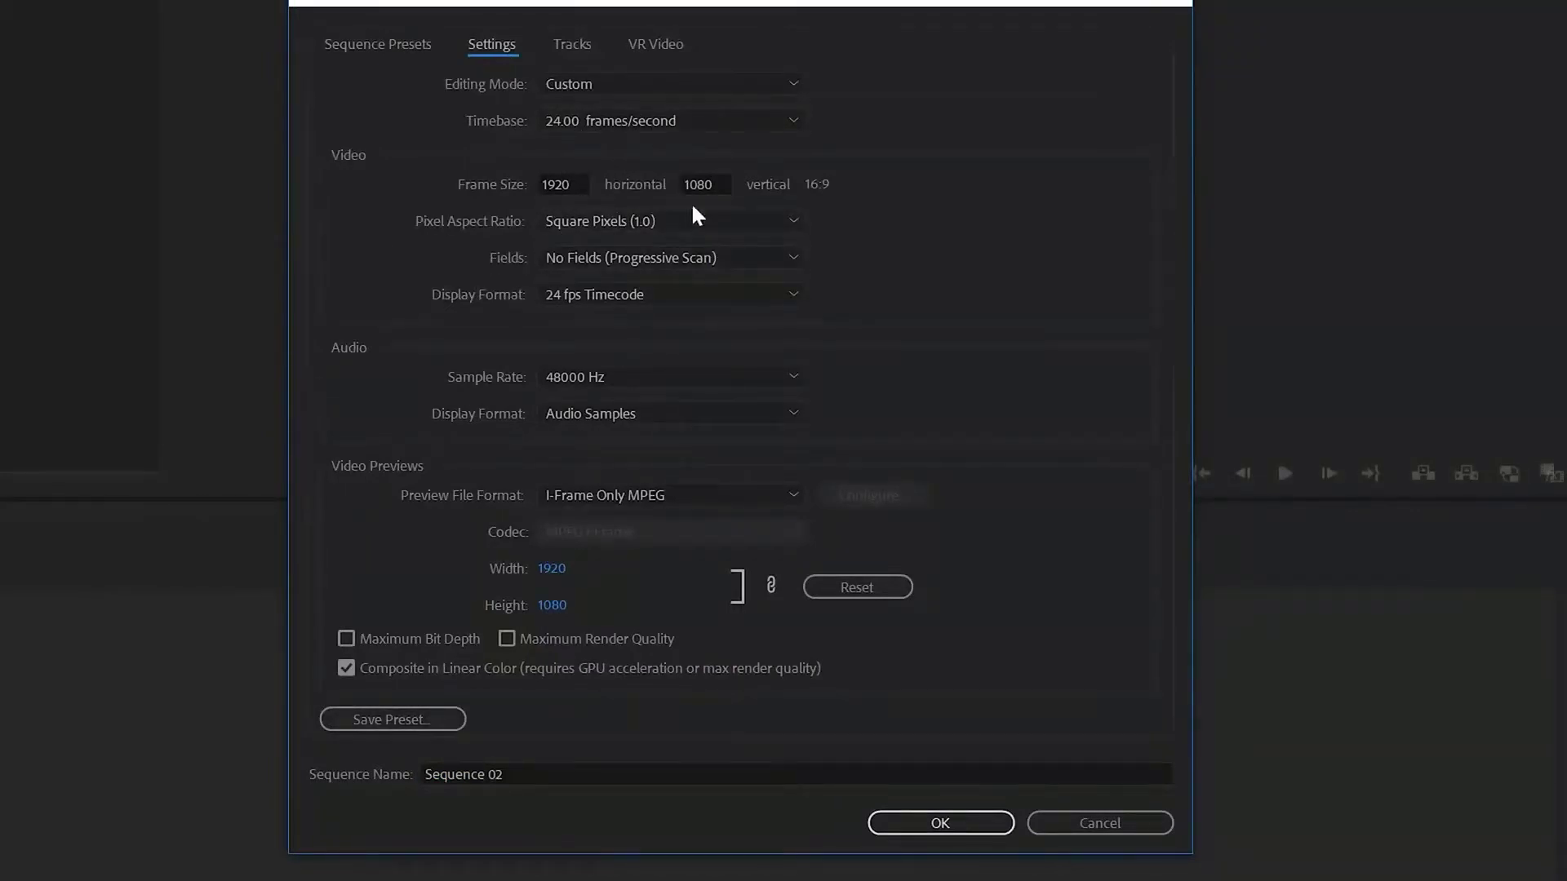
- Create the 1920×1080, 24 fps sequence and add the title text INSTAGRAM in the lower-left area of the frame
left_click(955, 822)
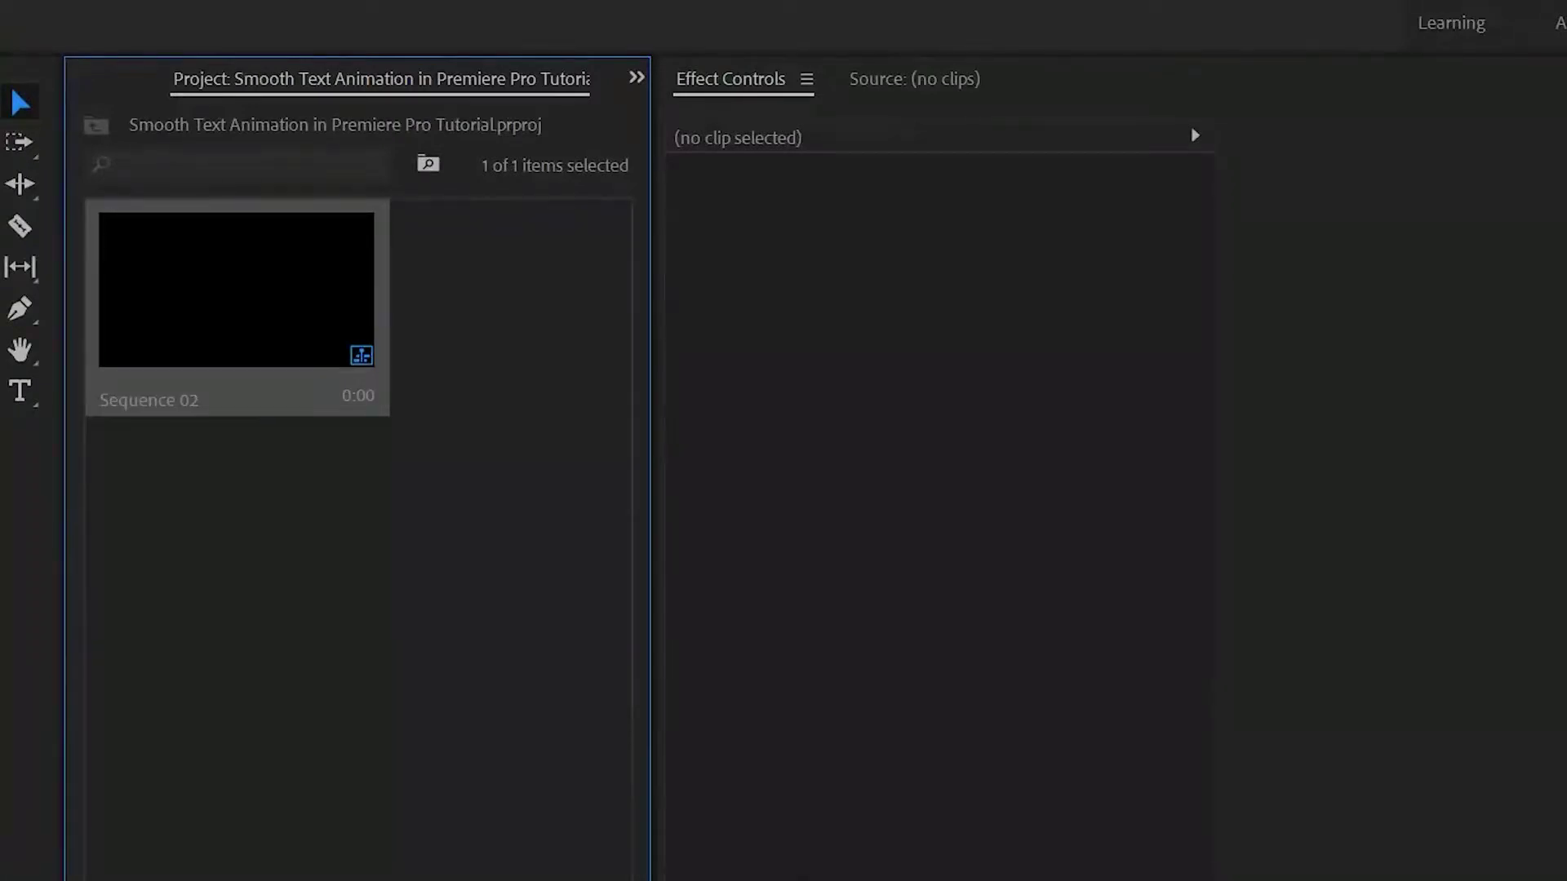
left_click(20, 390)
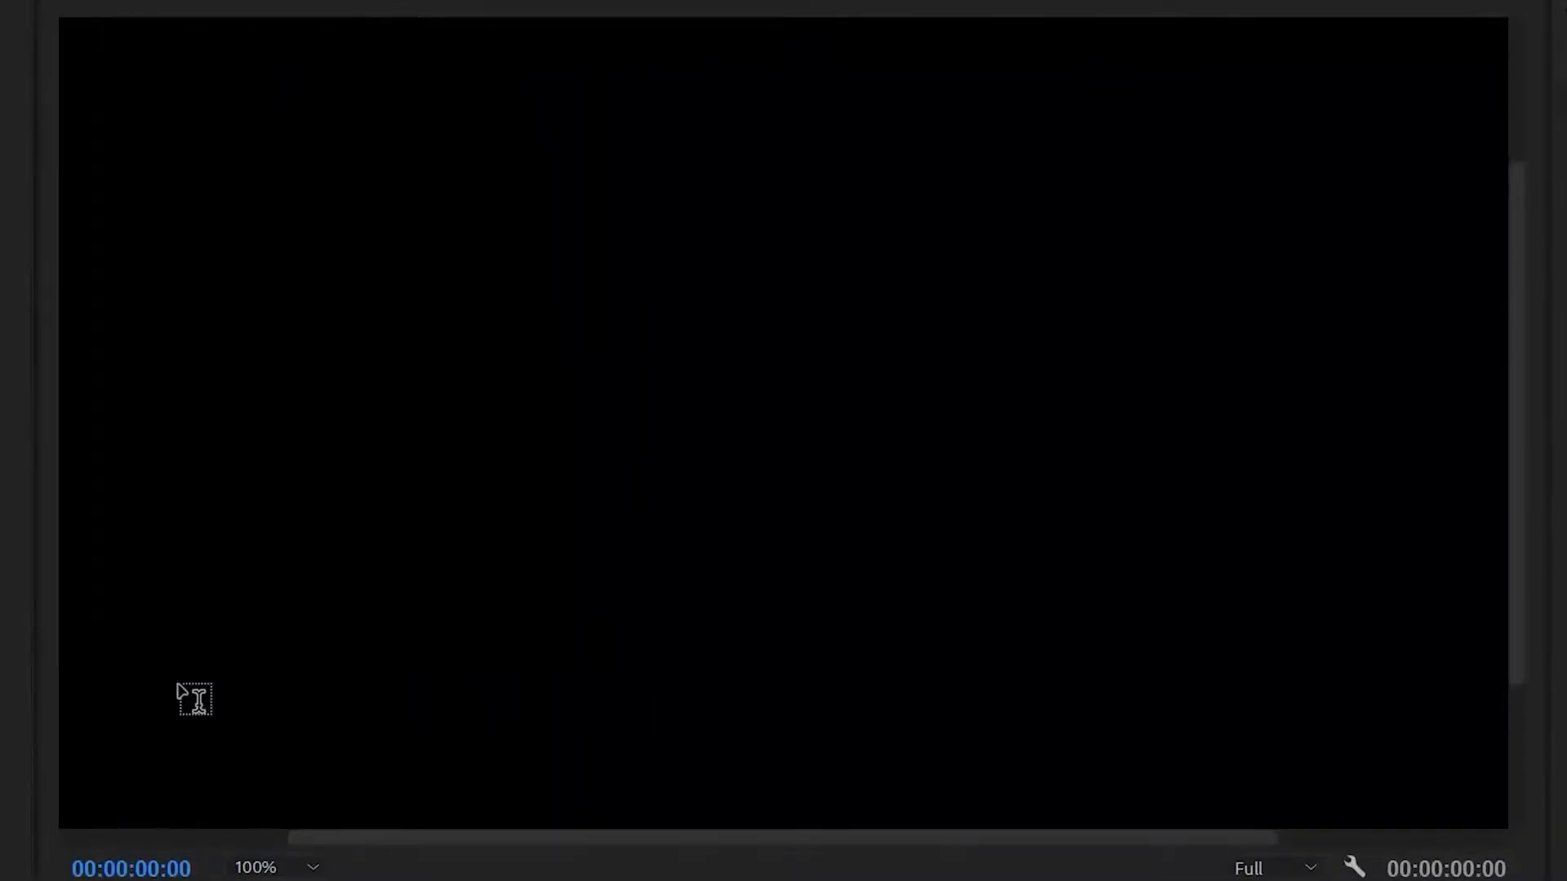
left_click(189, 695)
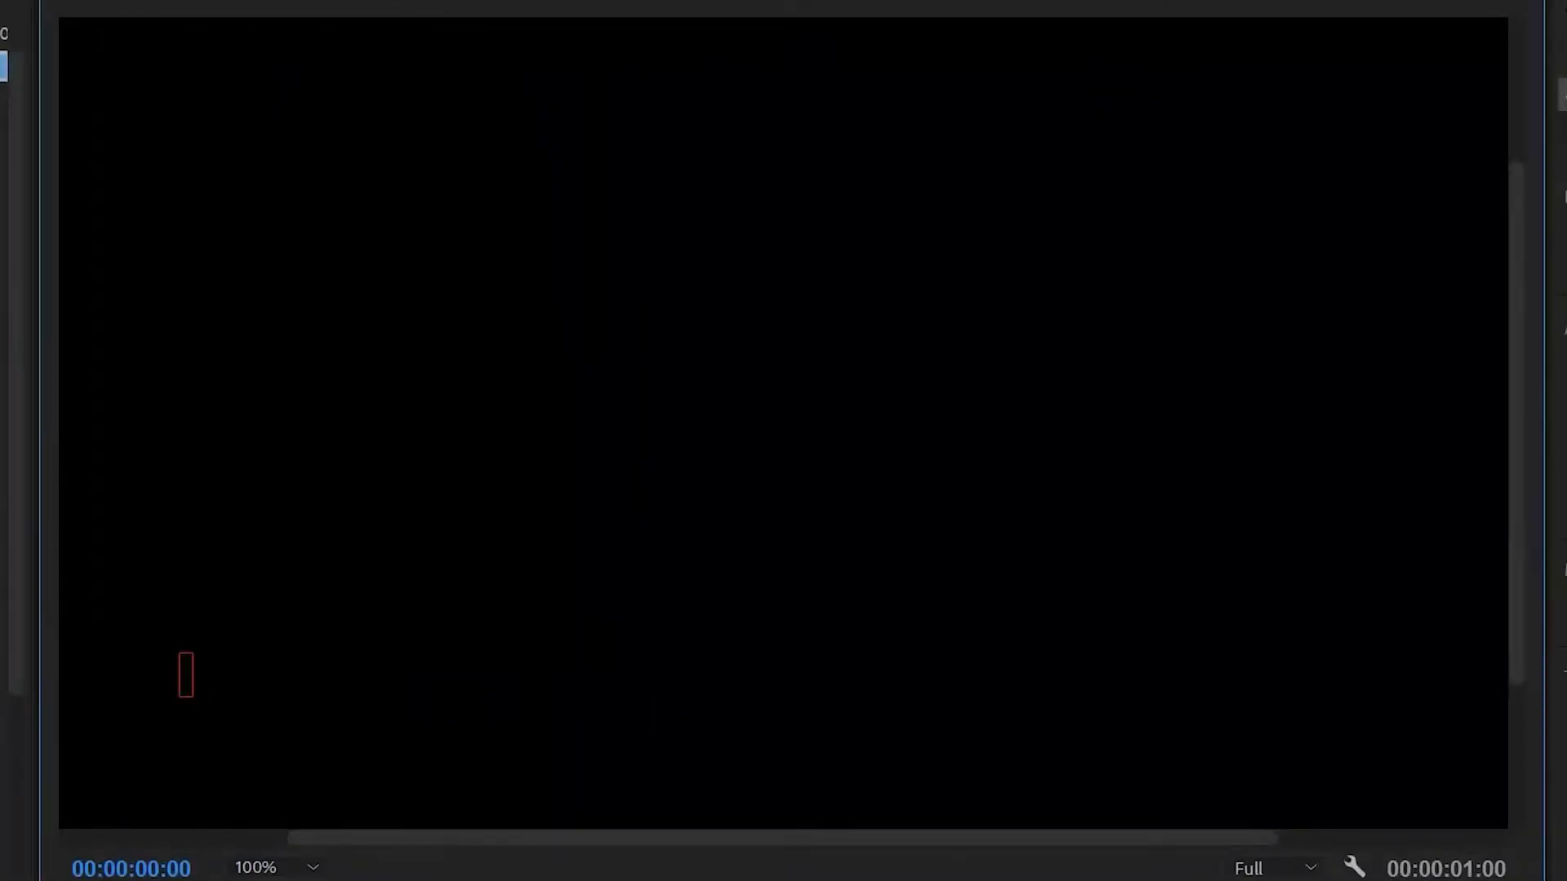
type("INSTAGRAM")
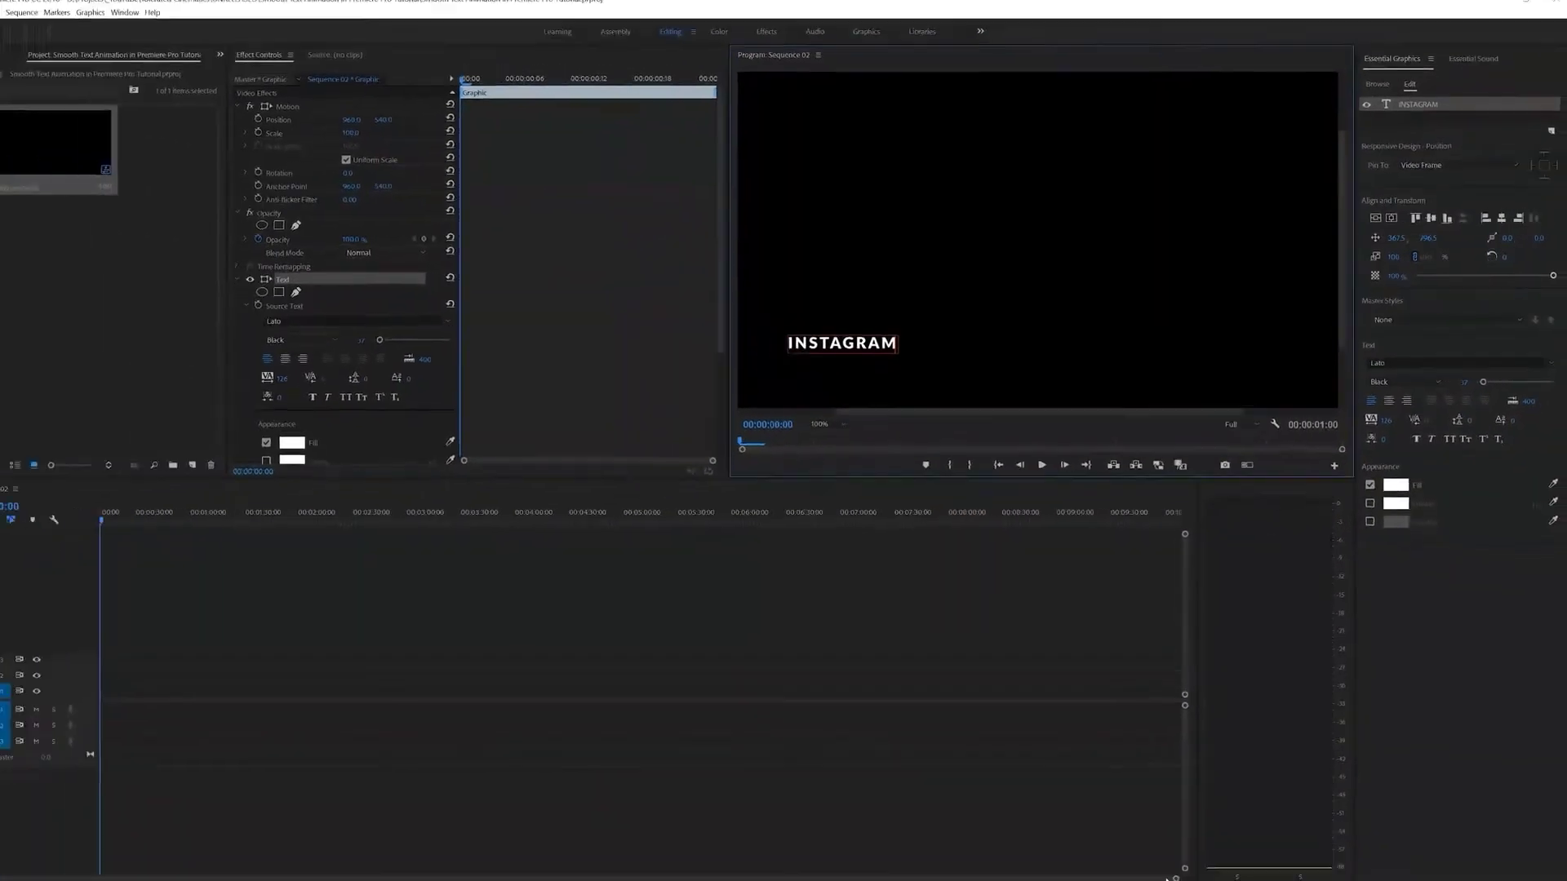
- Extend the INSTAGRAM clip on track V1 to a duration of about 4 seconds 20 frames
key("=")
key("=")
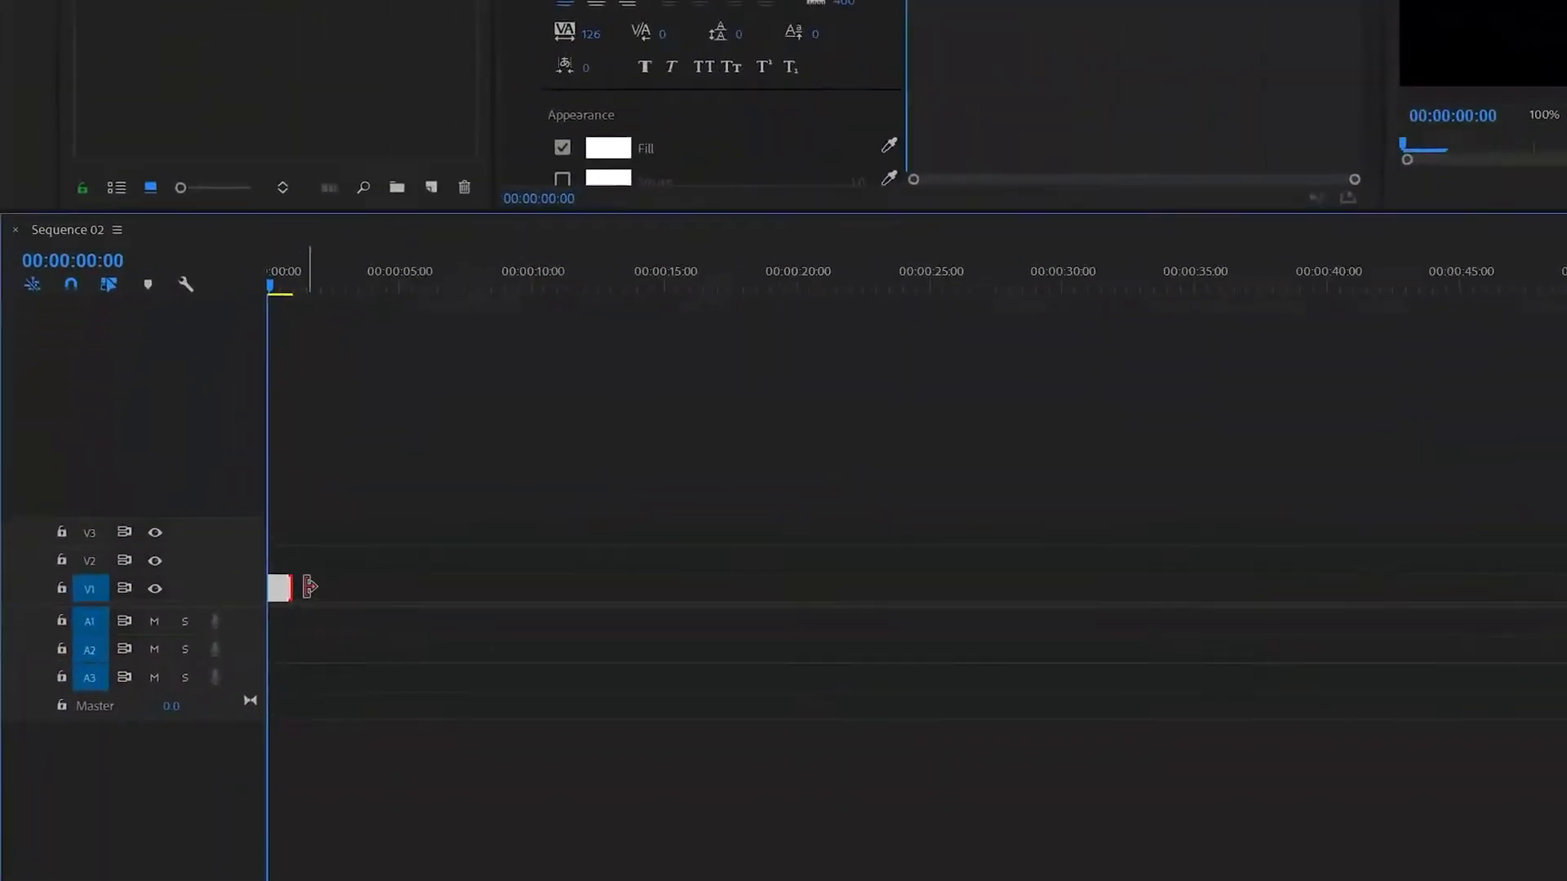
left_click_drag(309, 586, 392, 571)
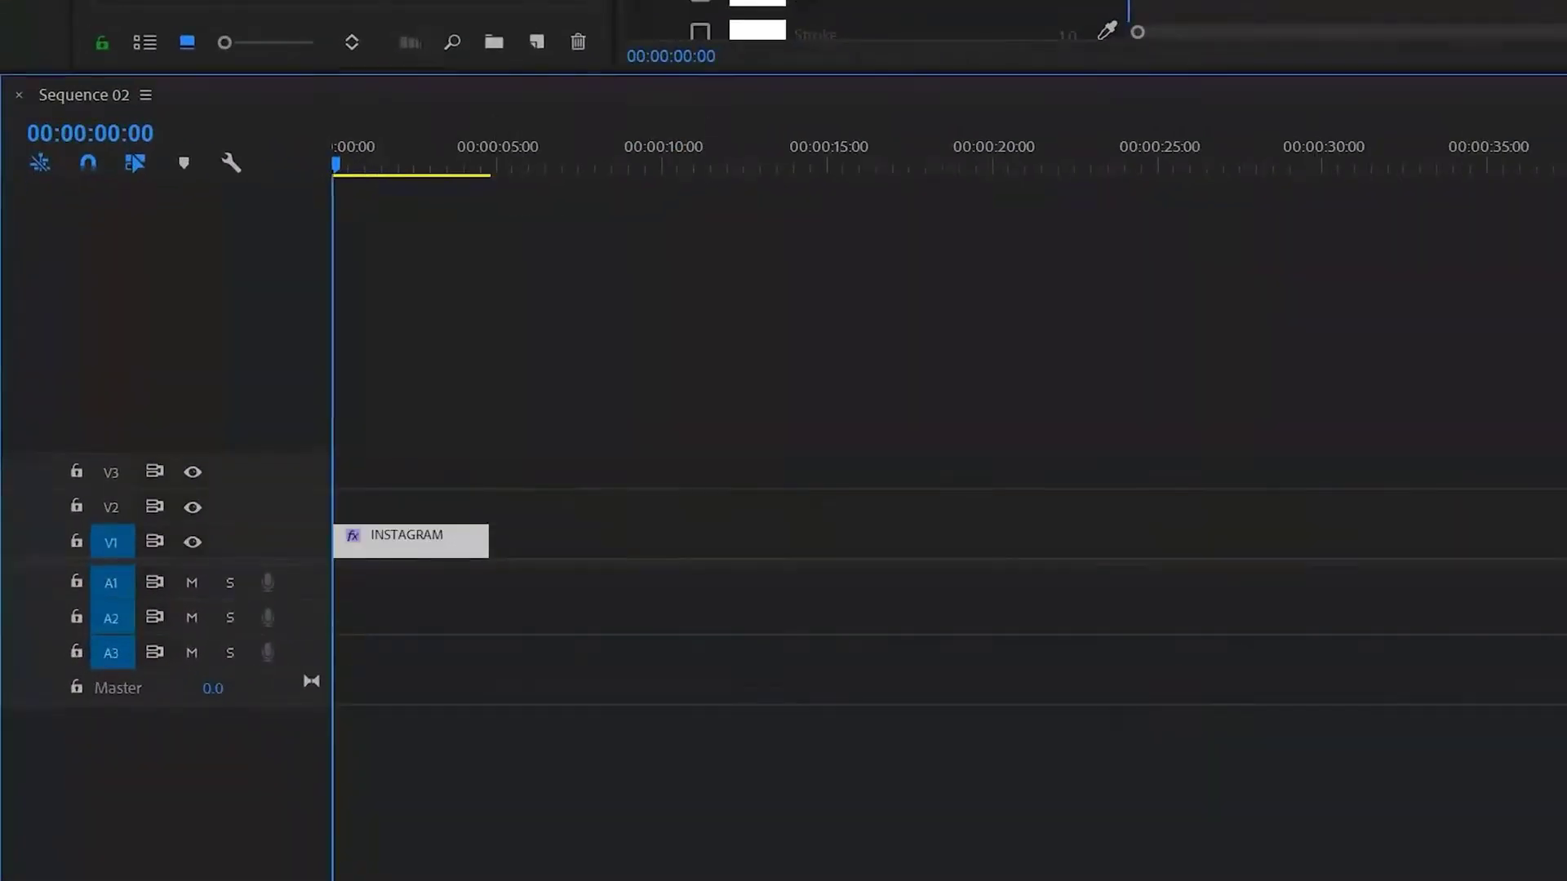
left_click_drag(244, 859, 174, 858)
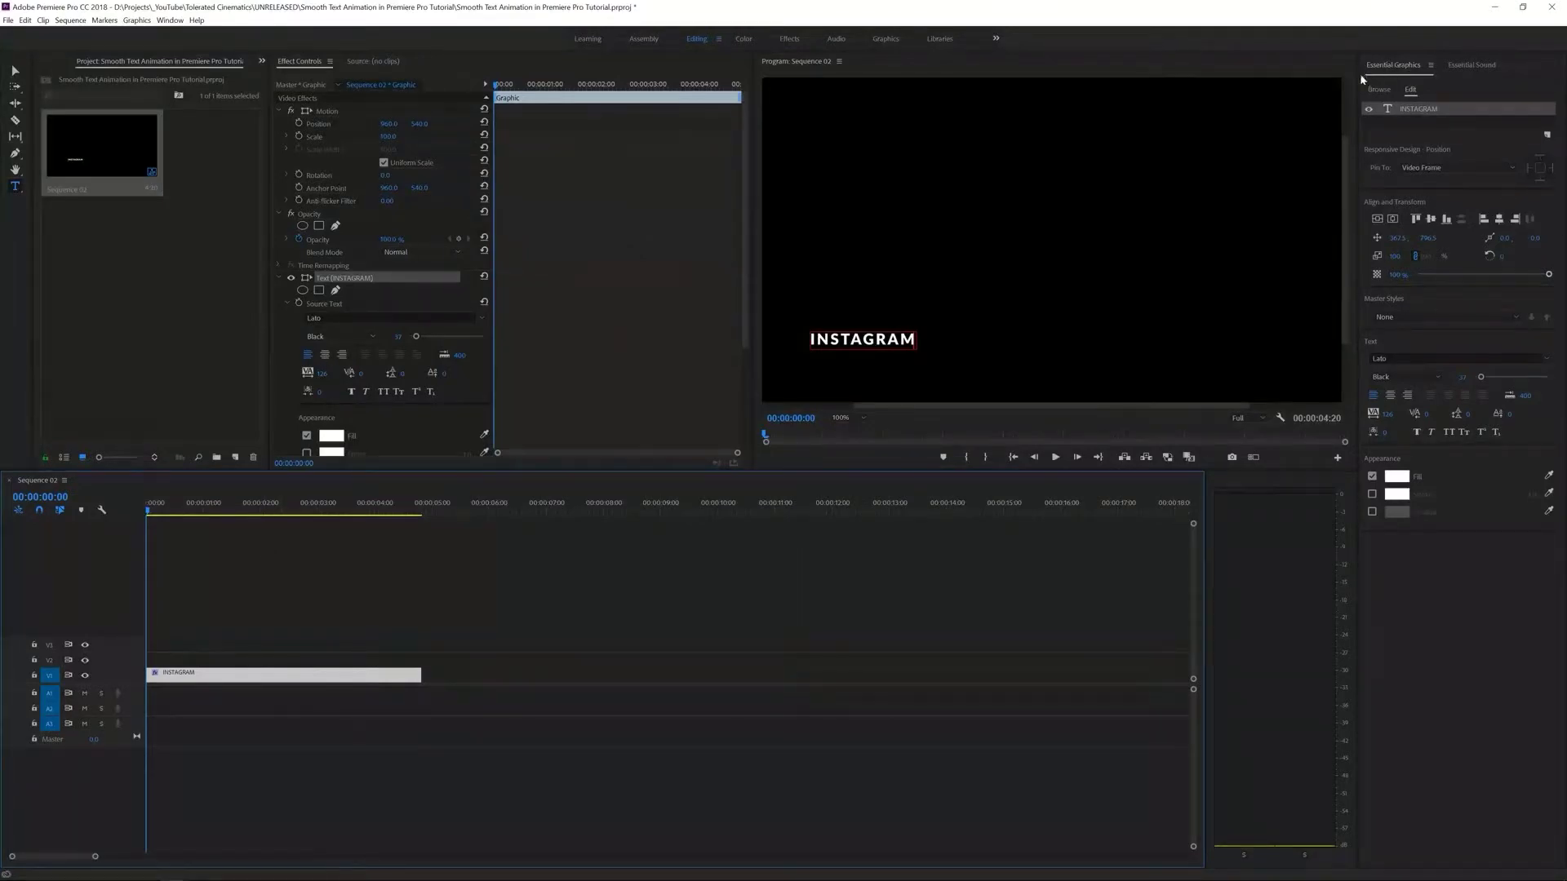
- Select the INSTAGRAM text layer, keep its Black font style and reduce the font size to 34
left_click(170, 20)
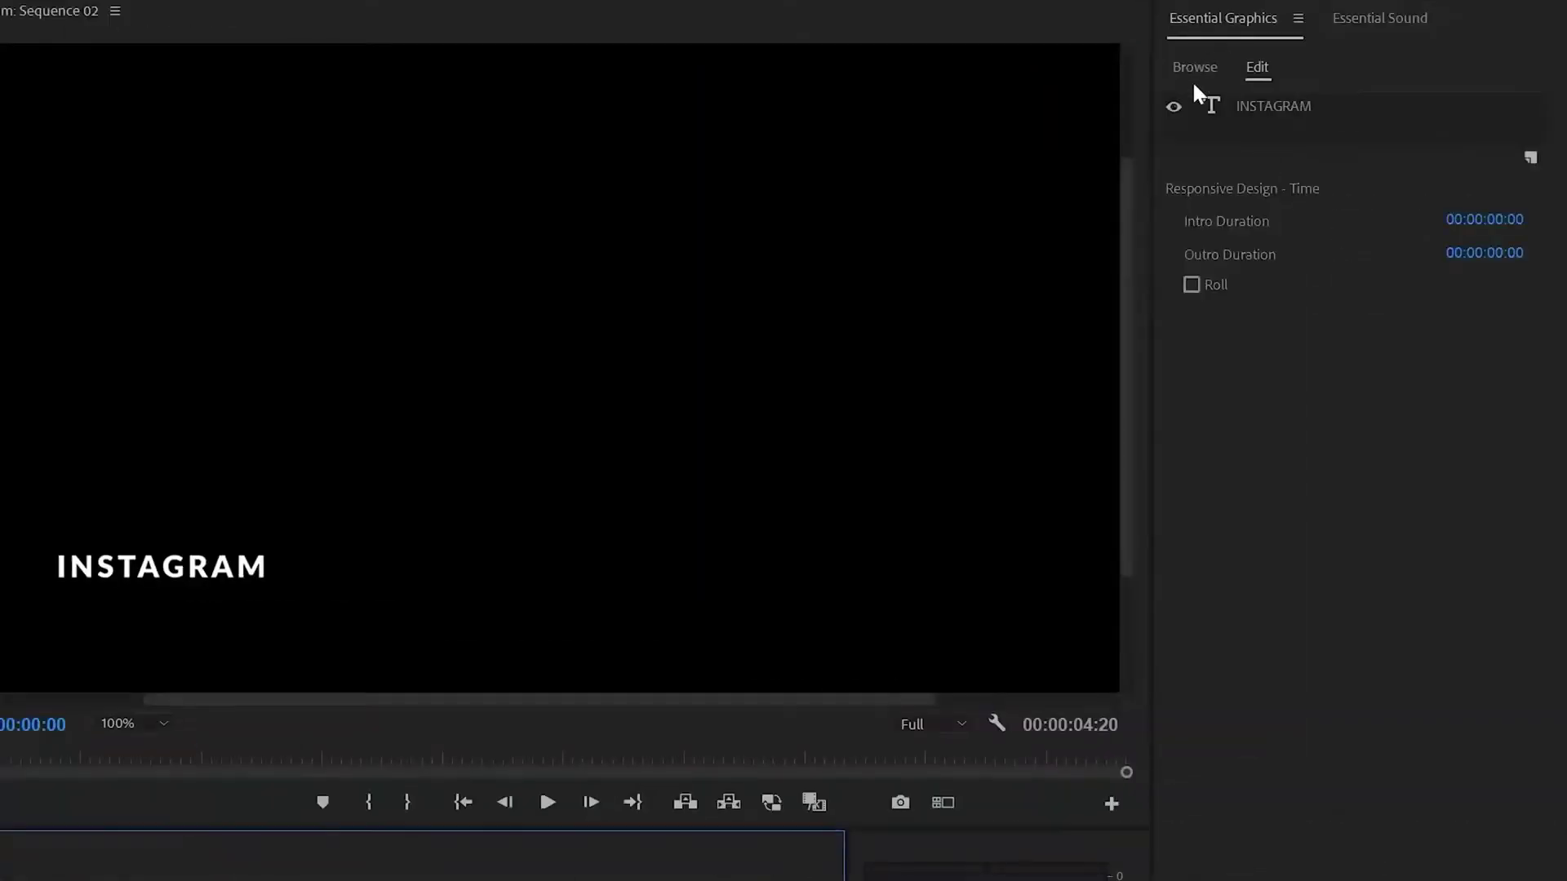
left_click(1251, 111)
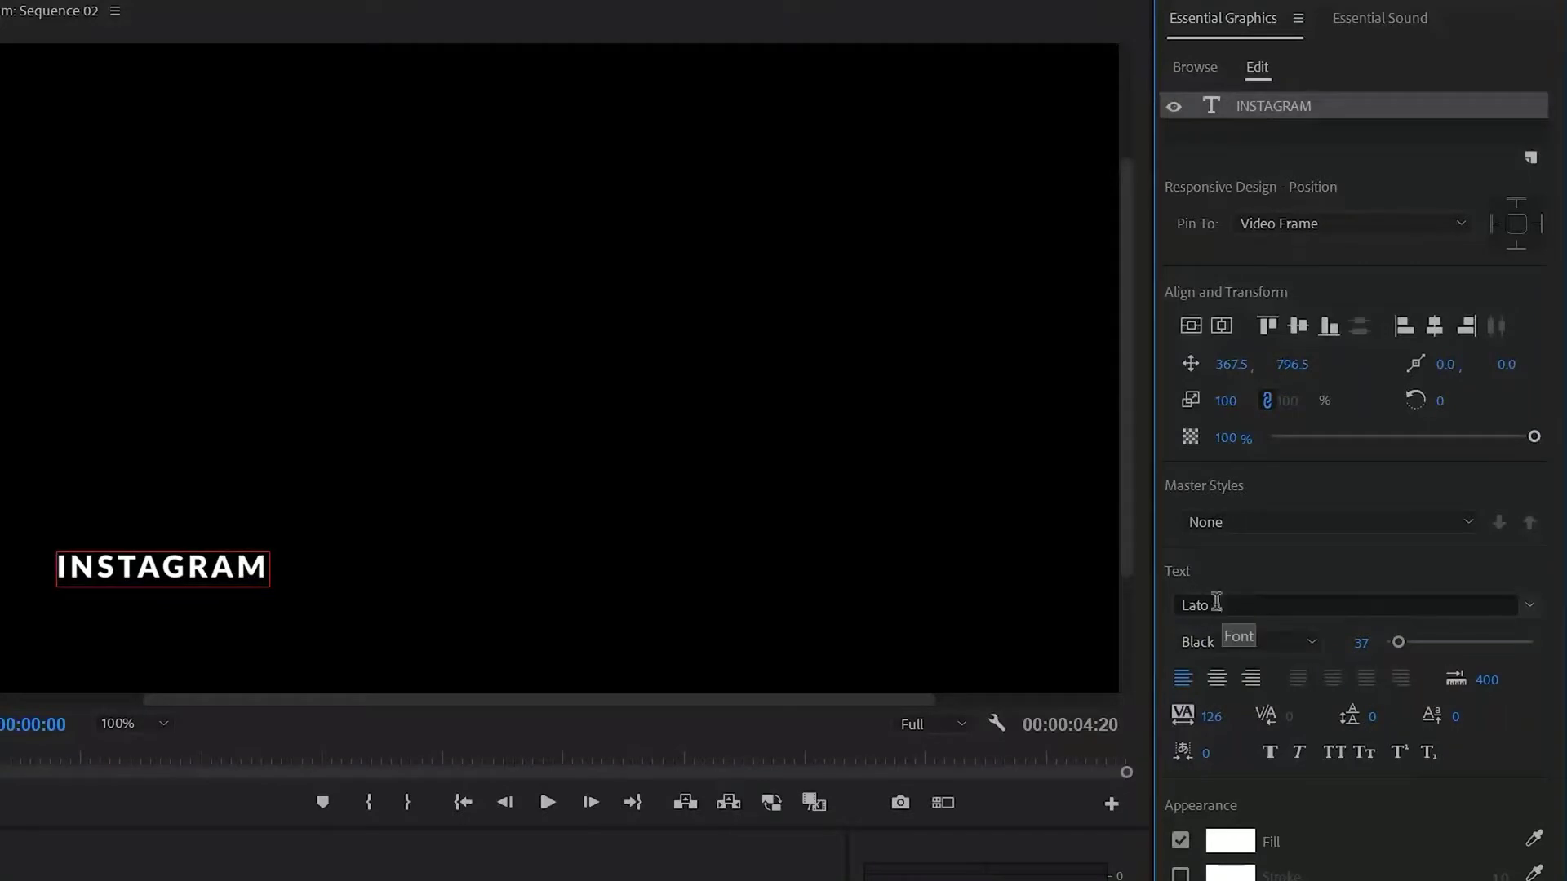
left_click(1213, 643)
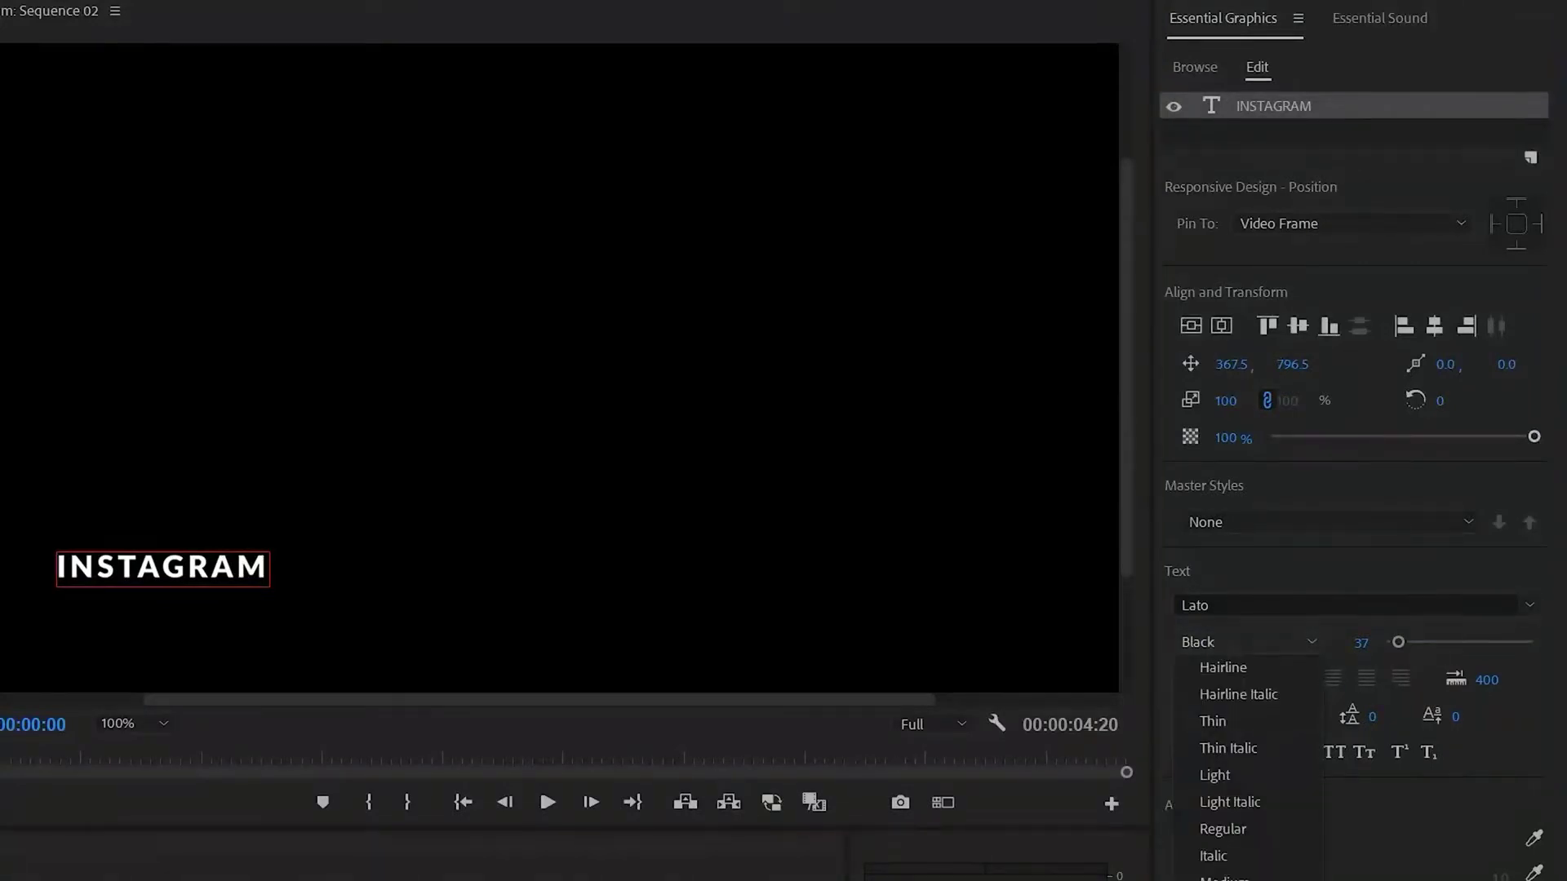
key("Escape")
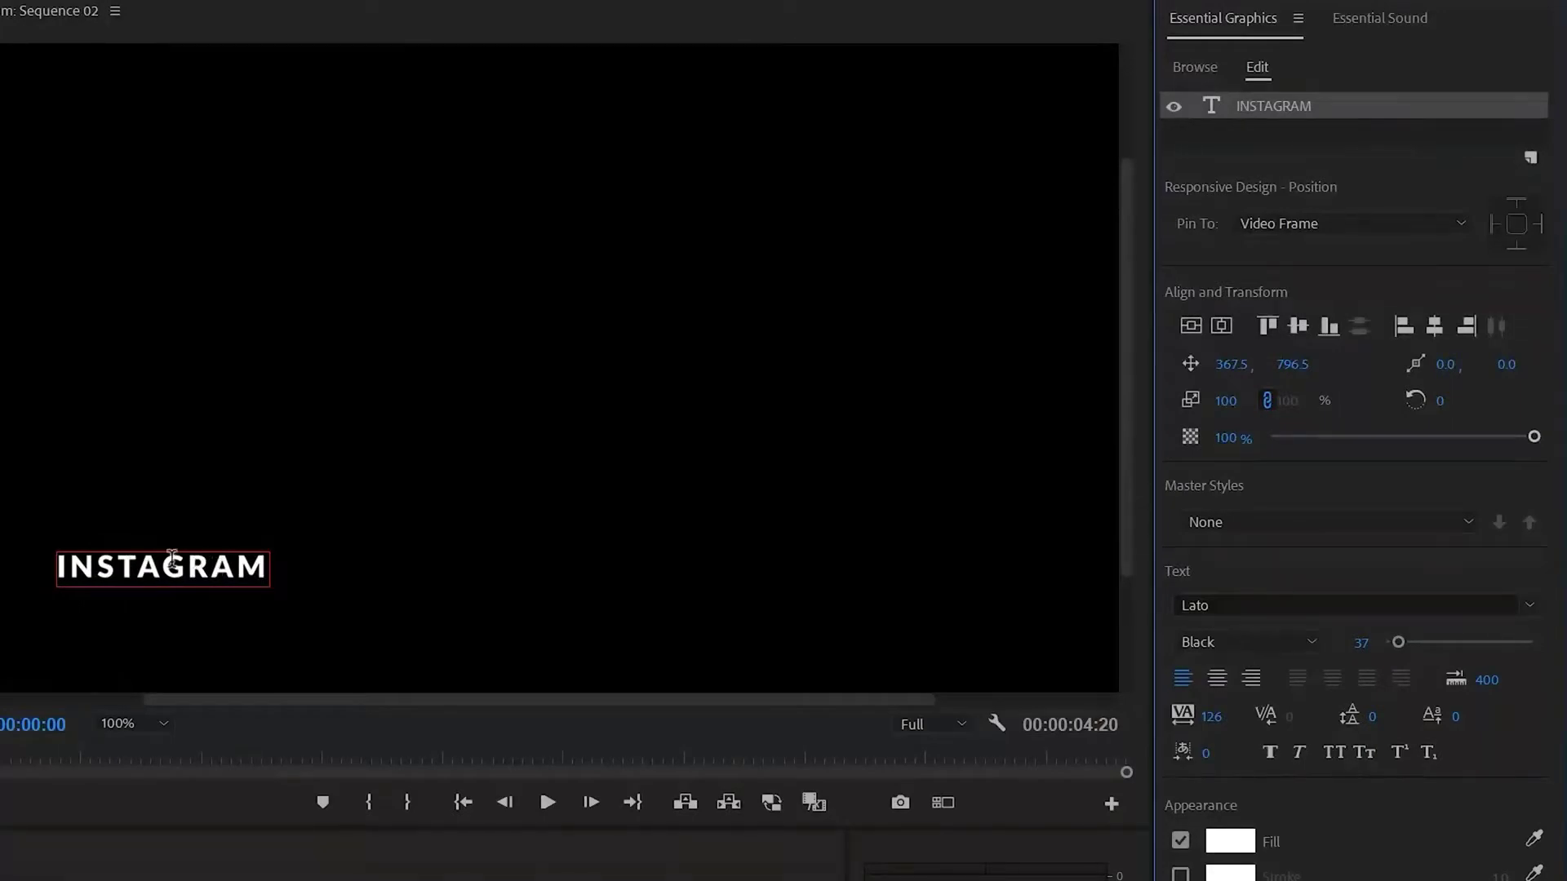
left_click_drag(1398, 642, 1397, 643)
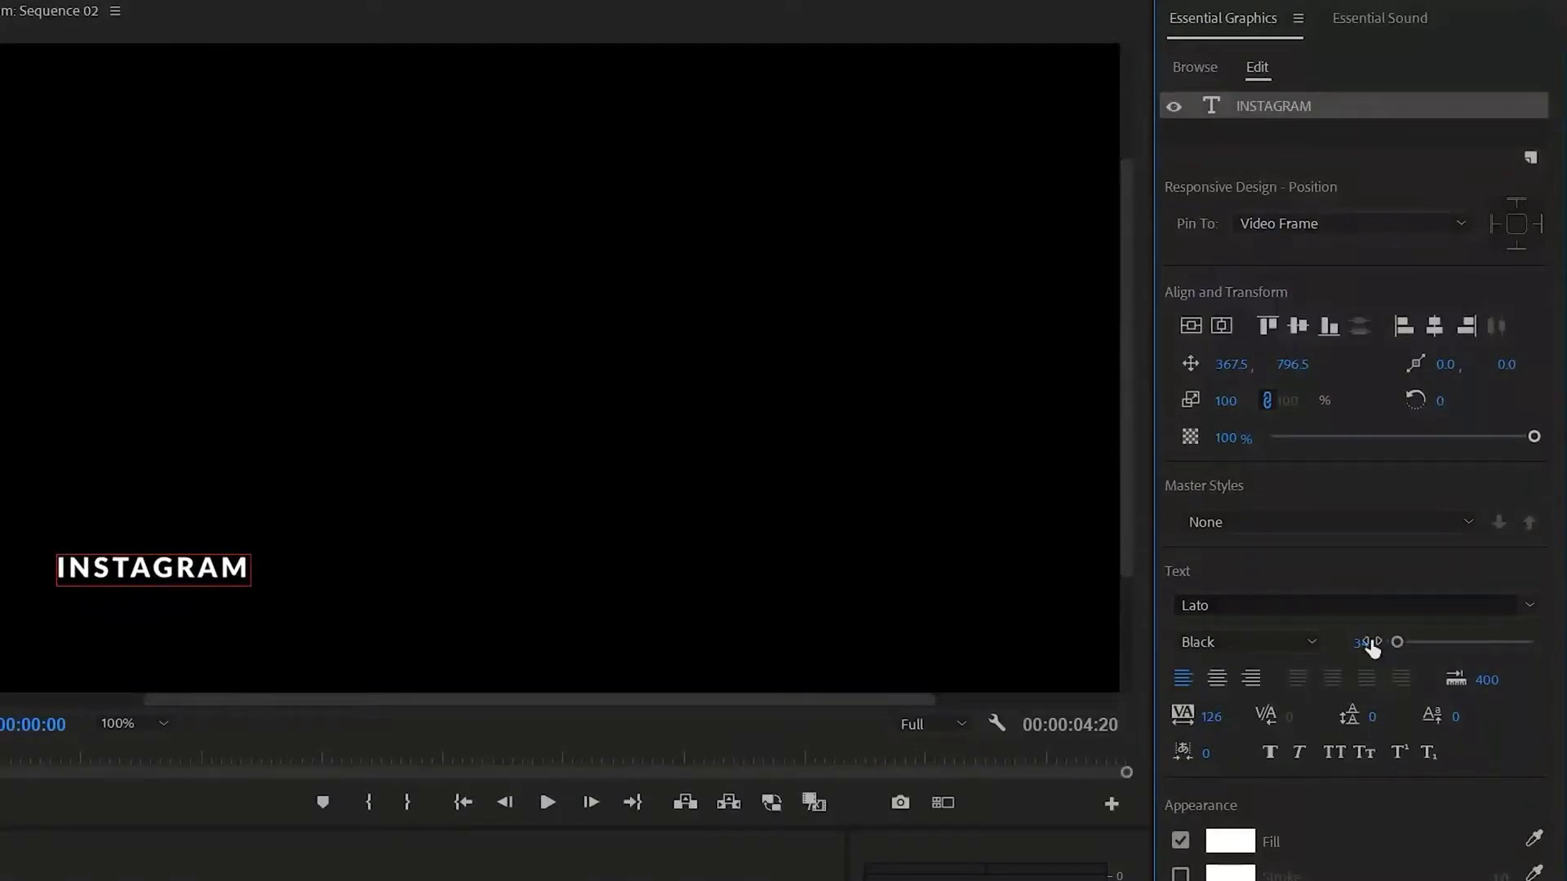
- Place the INSTAGRAM text in the frame's lower-left corner at about 155, 922, scaled to about 121%
left_click(114, 726)
left_click(122, 760)
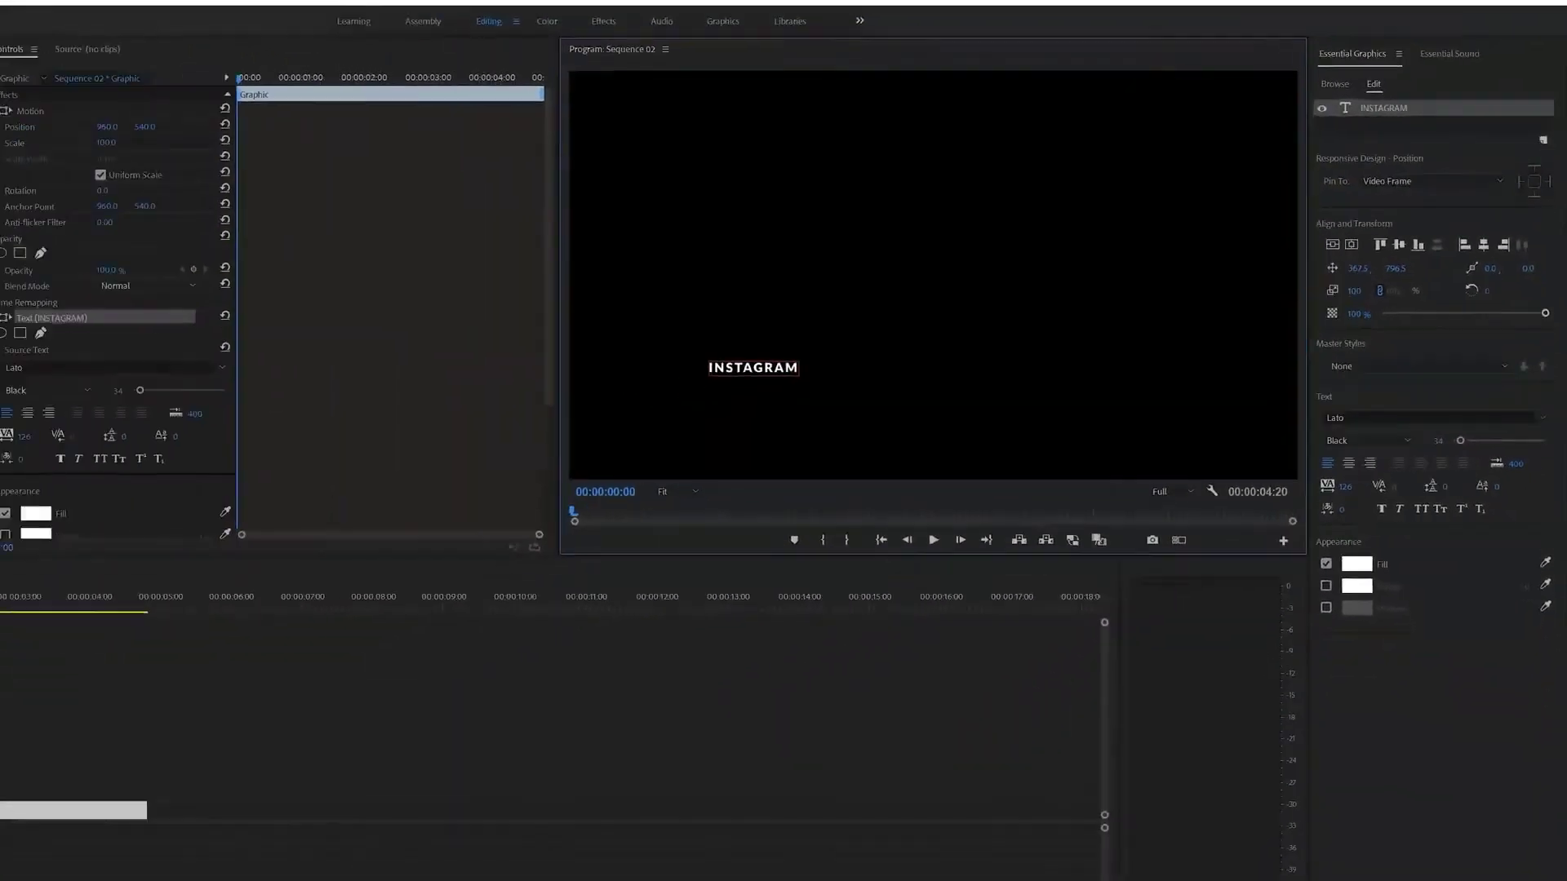
mouse_move(893, 322)
left_mouse_down()
mouse_move(828, 360)
mouse_move(887, 350)
left_mouse_up()
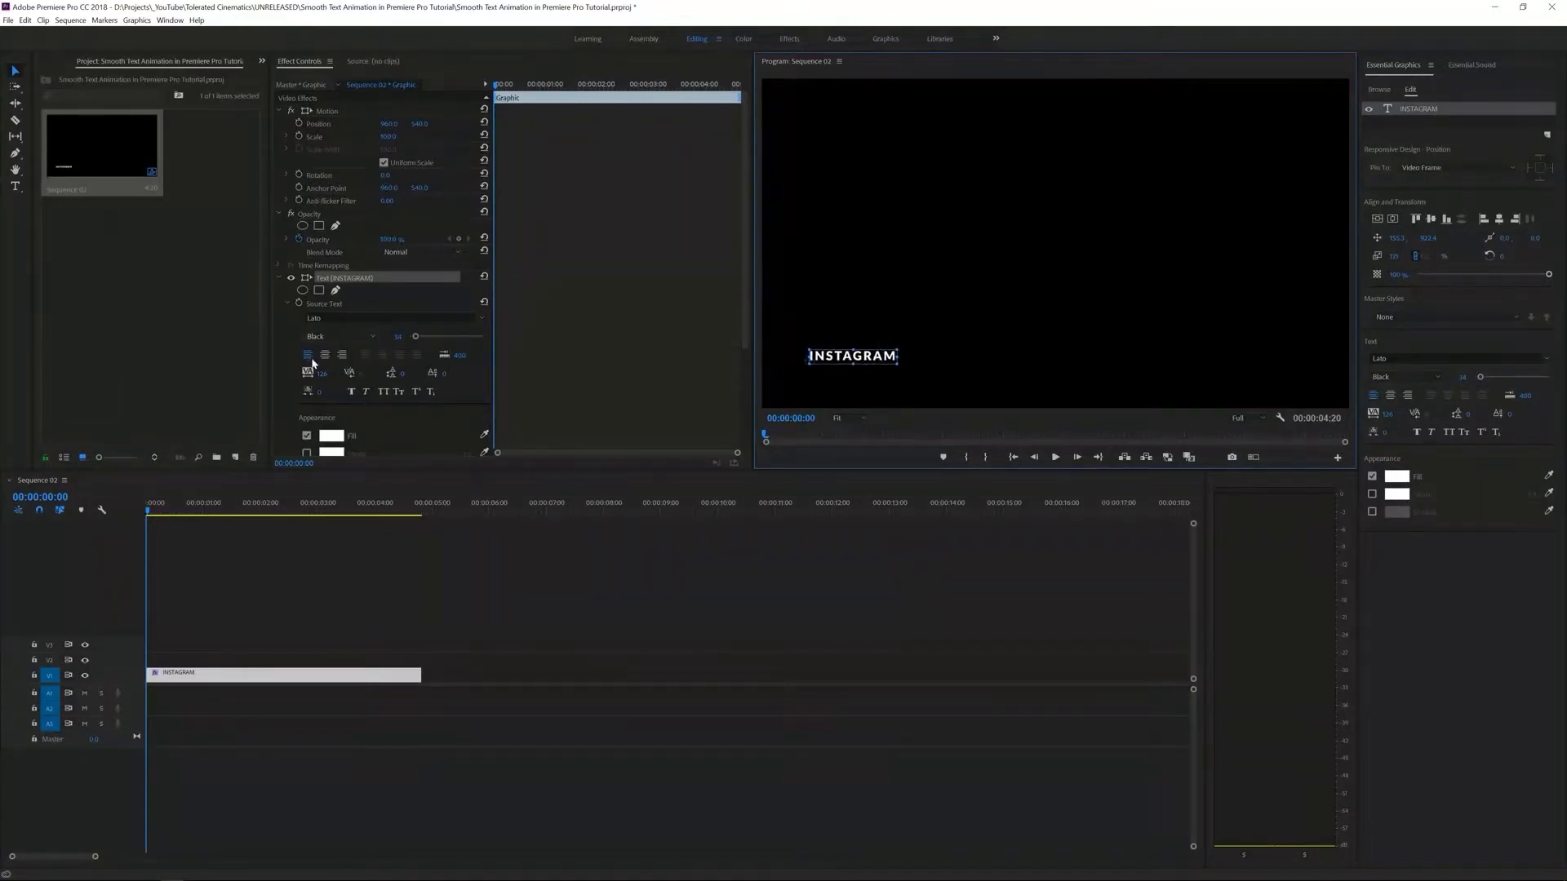
- Set the tracking of the INSTAGRAM text to 150
left_click(333, 372)
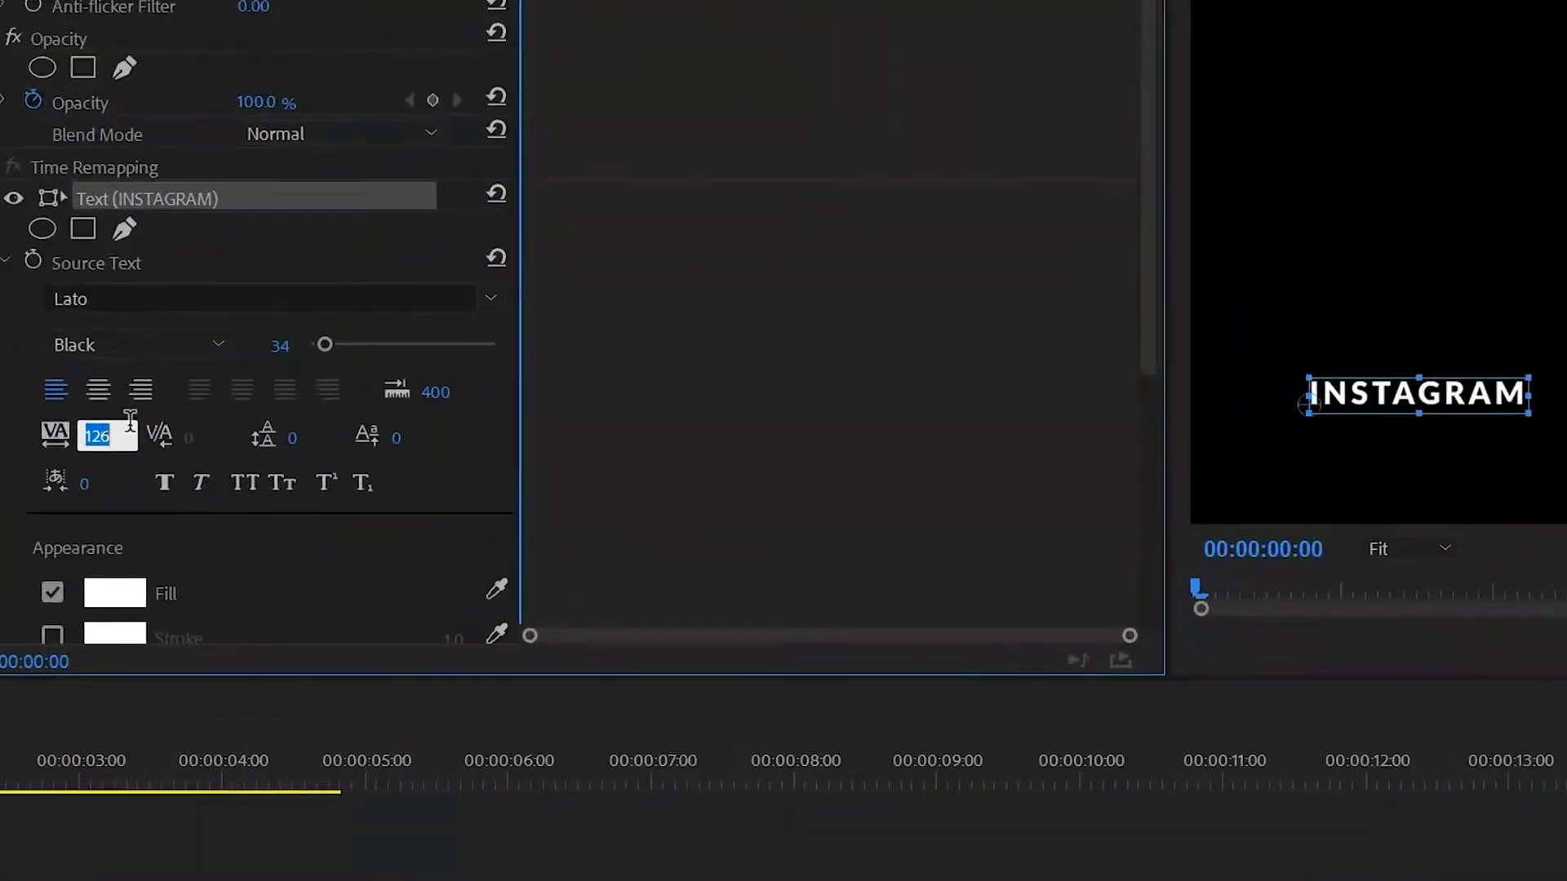
type("150")
key("Return")
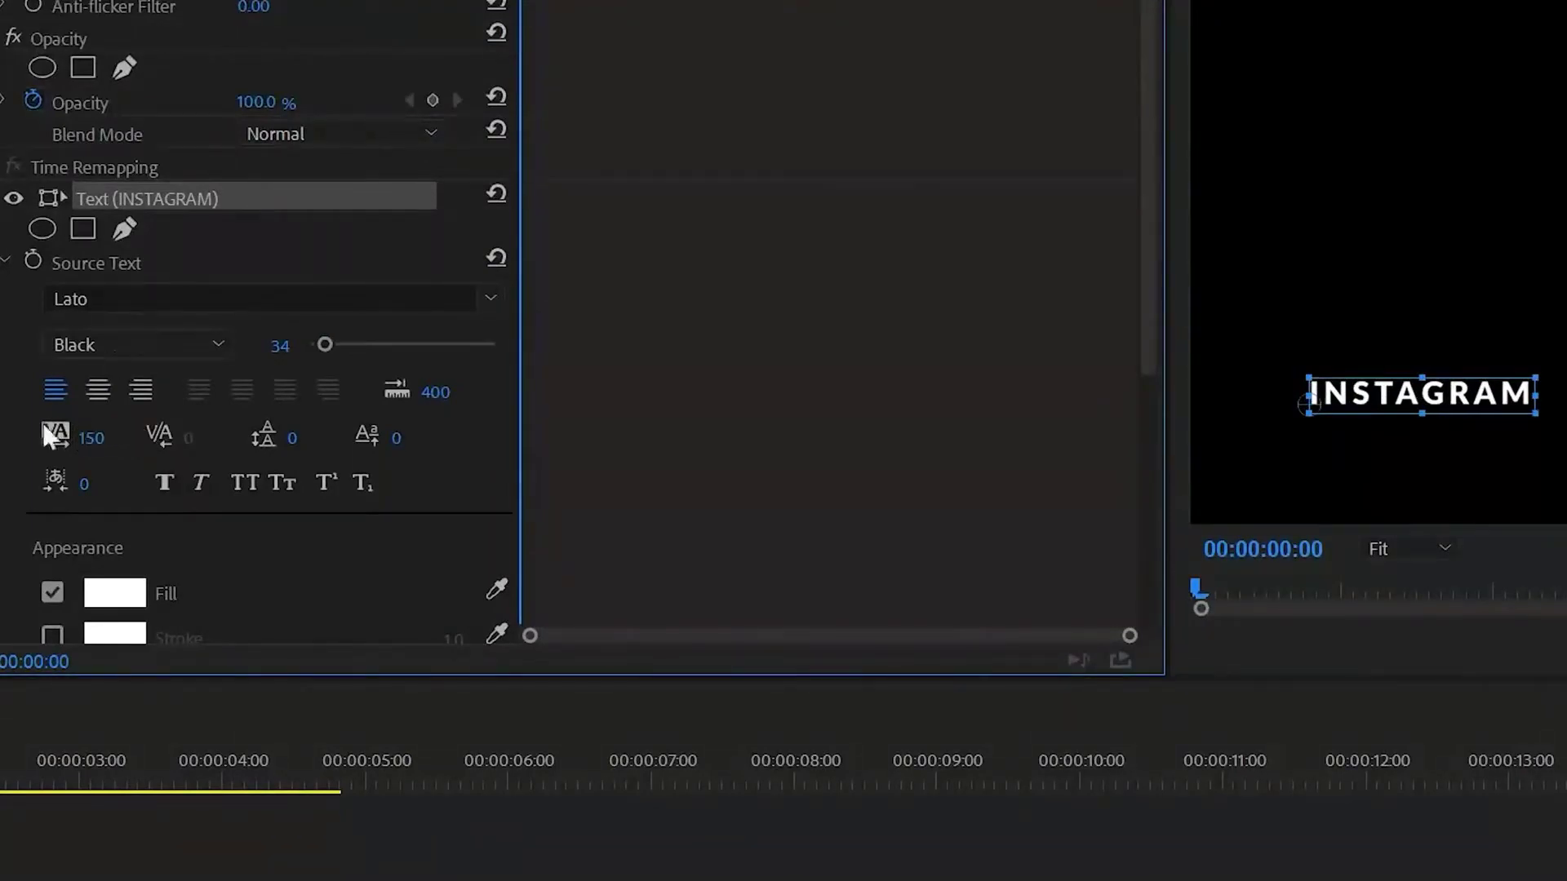
mouse_move(92, 438)
left_mouse_down()
mouse_move(256, 438)
mouse_move(106, 438)
left_mouse_up()
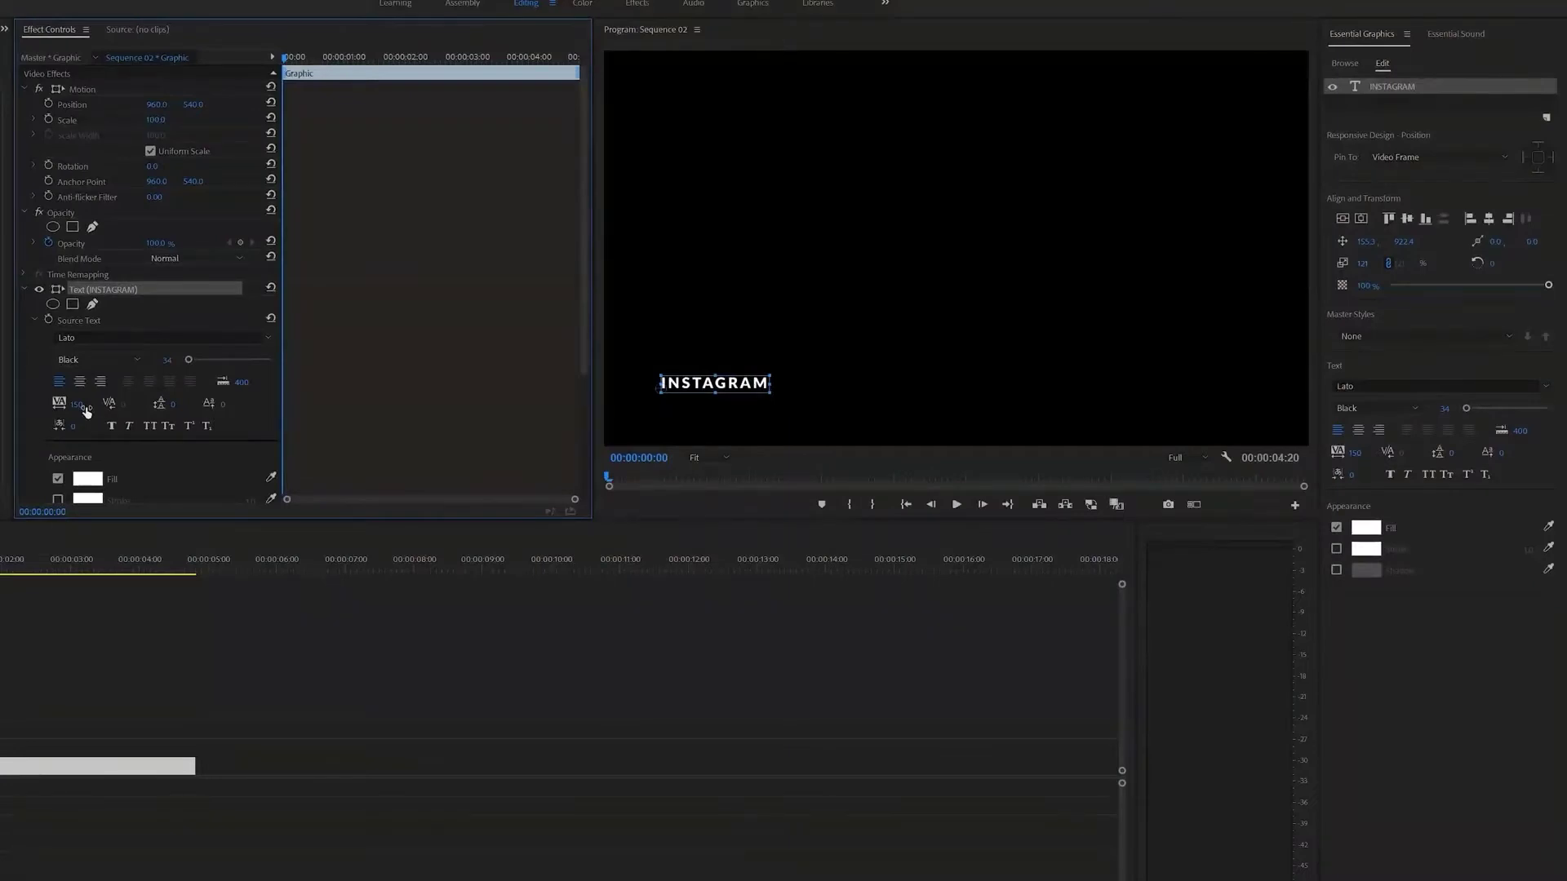
- Try a tracking value of 0 on the INSTAGRAM text and undo the change
left_click(85, 402)
type("0")
key("Return")
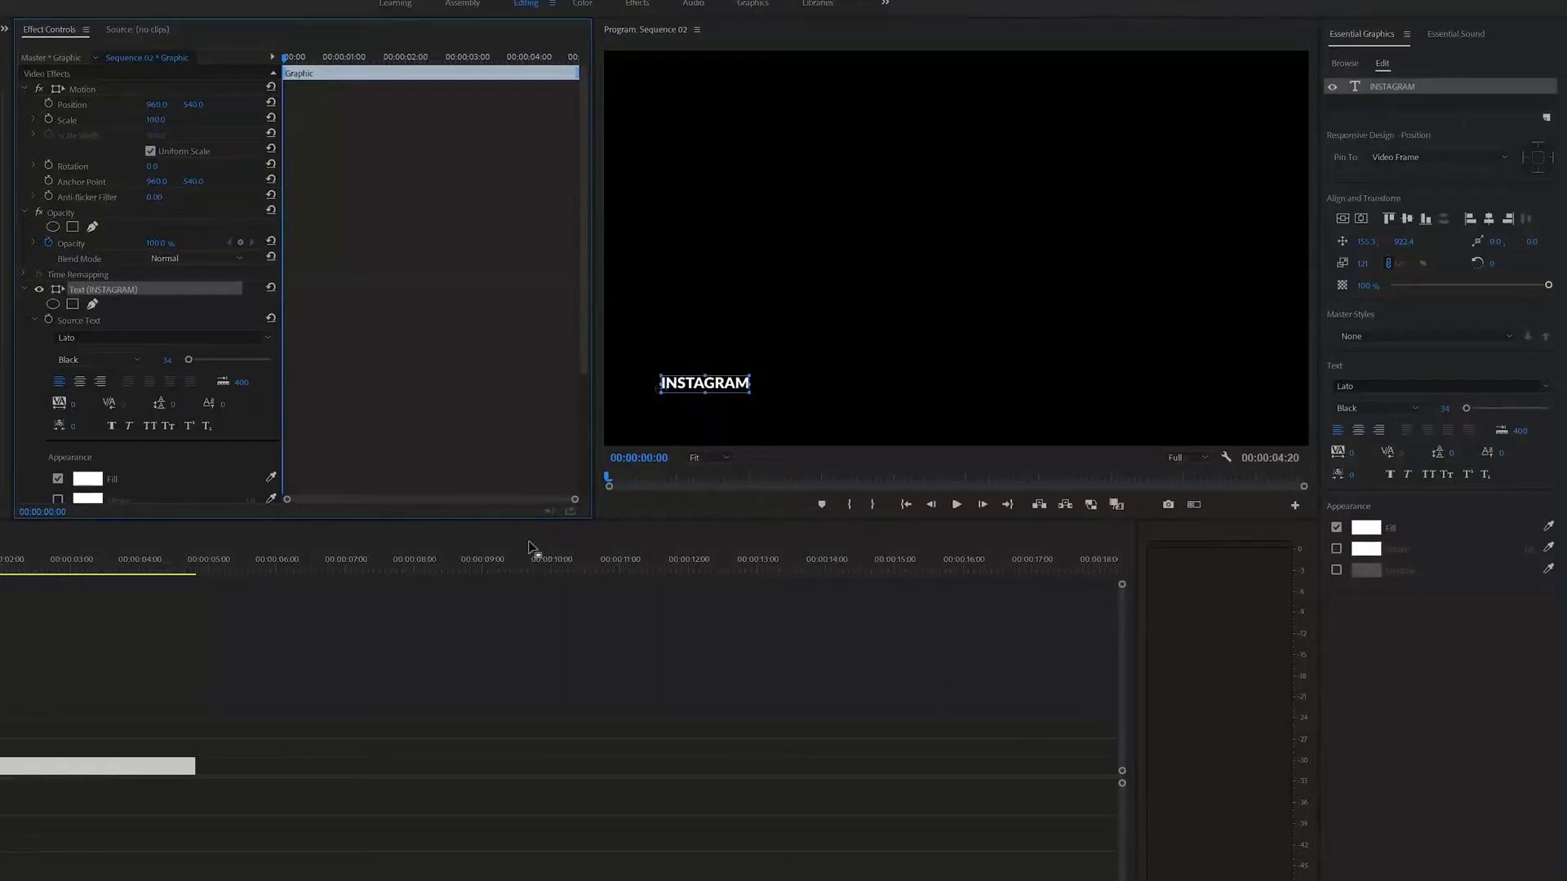
key("ctrl+z")
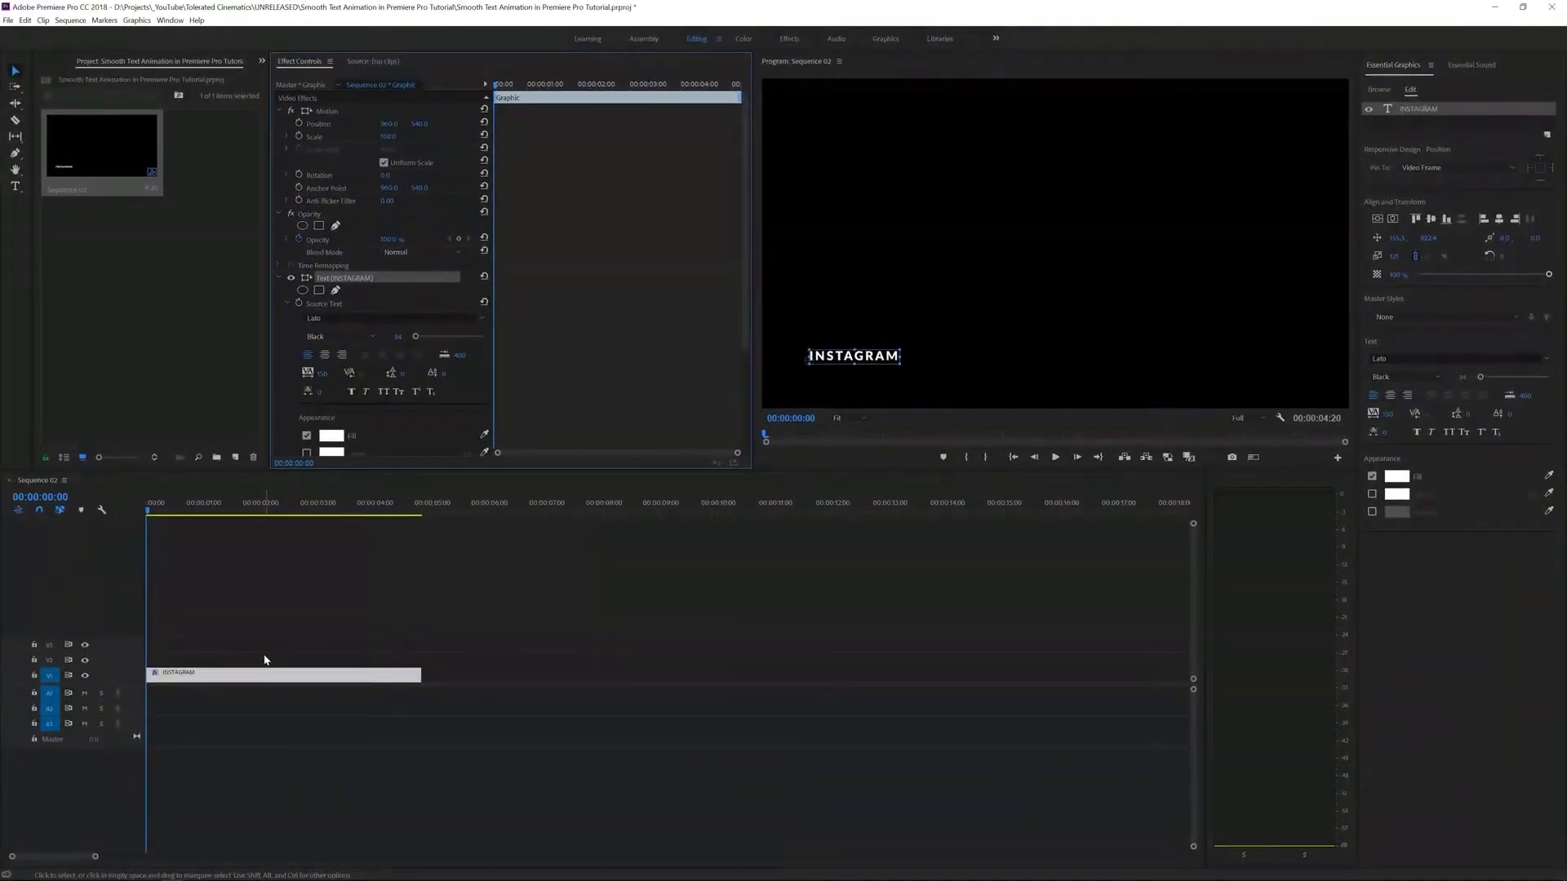
- Duplicate the INSTAGRAM clip from track V1 onto track V2, aligned with the original's start
left_click(262, 659)
left_click(234, 676)
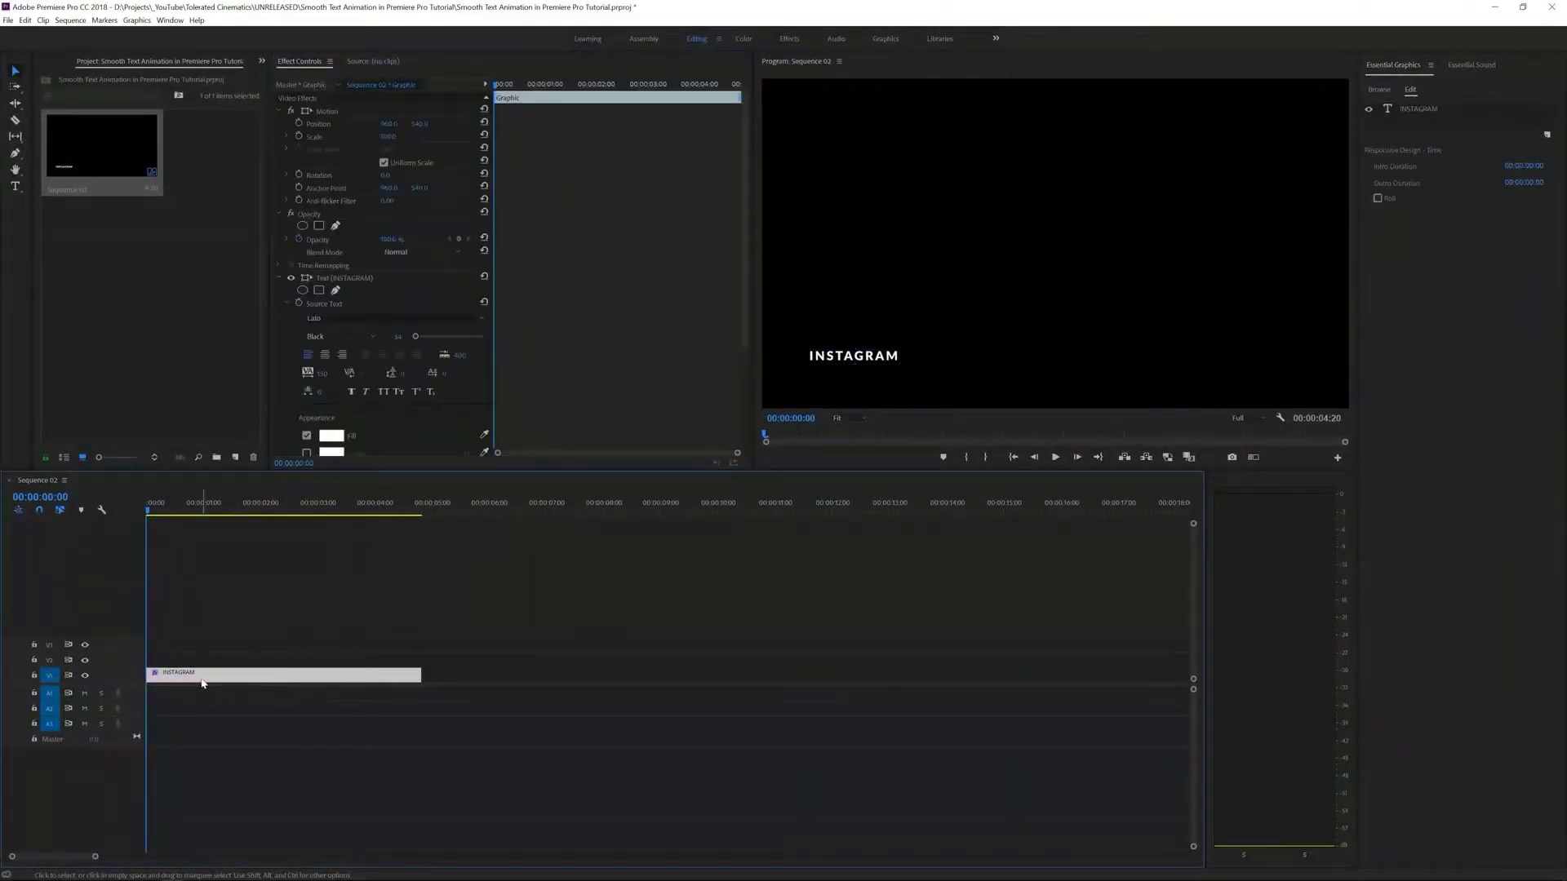
left_click_drag(203, 684, 198, 663)
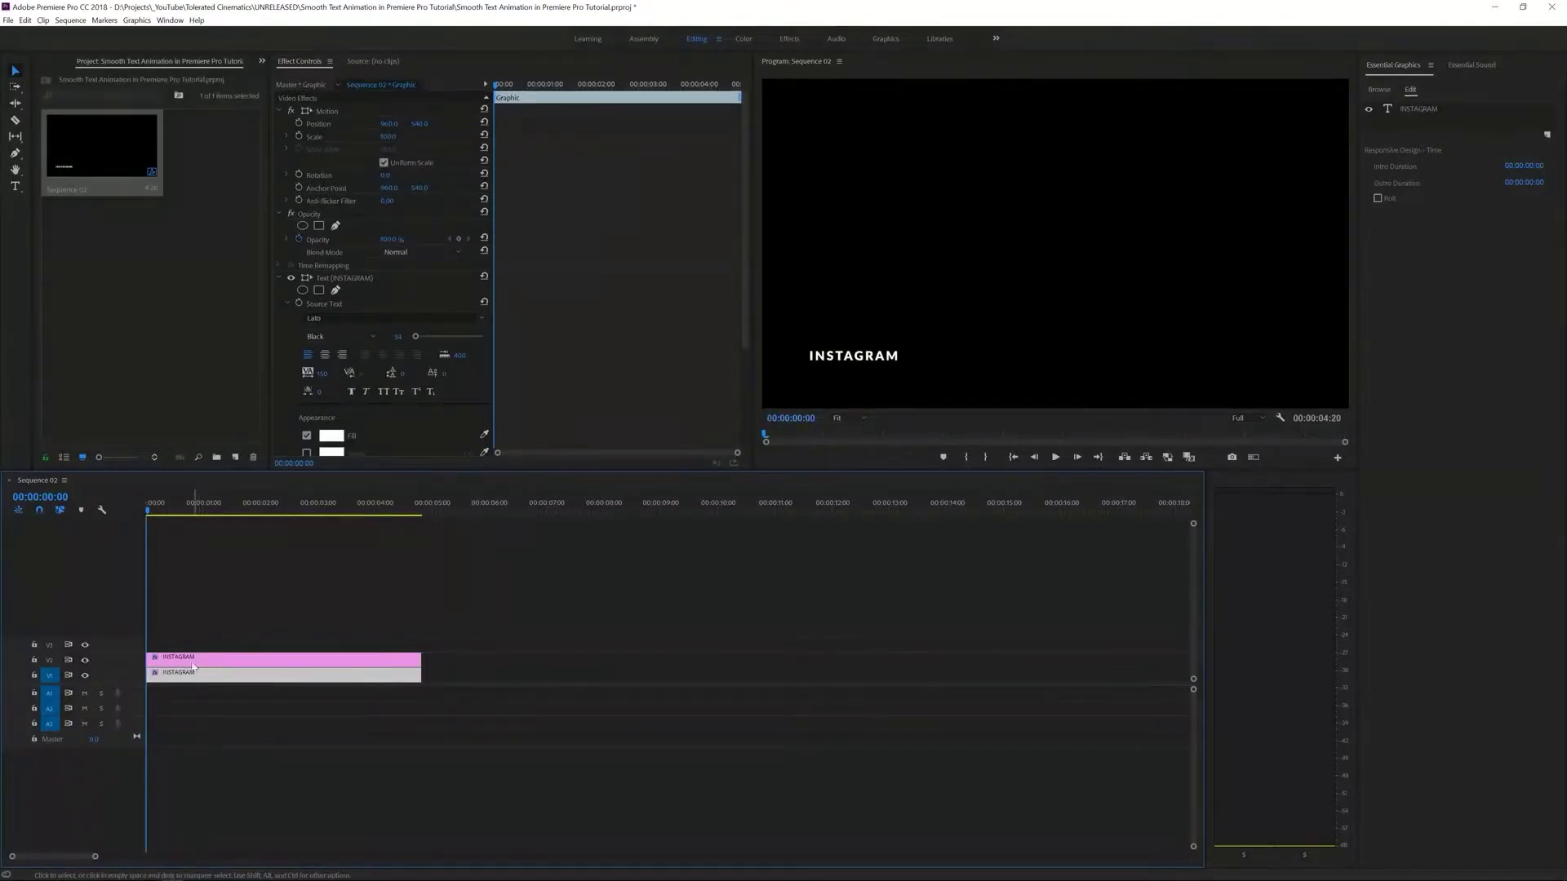
- Move the duplicated V2 text straight down so it sits directly below the original INSTAGRAM title, at about 155, 968
left_click(191, 670)
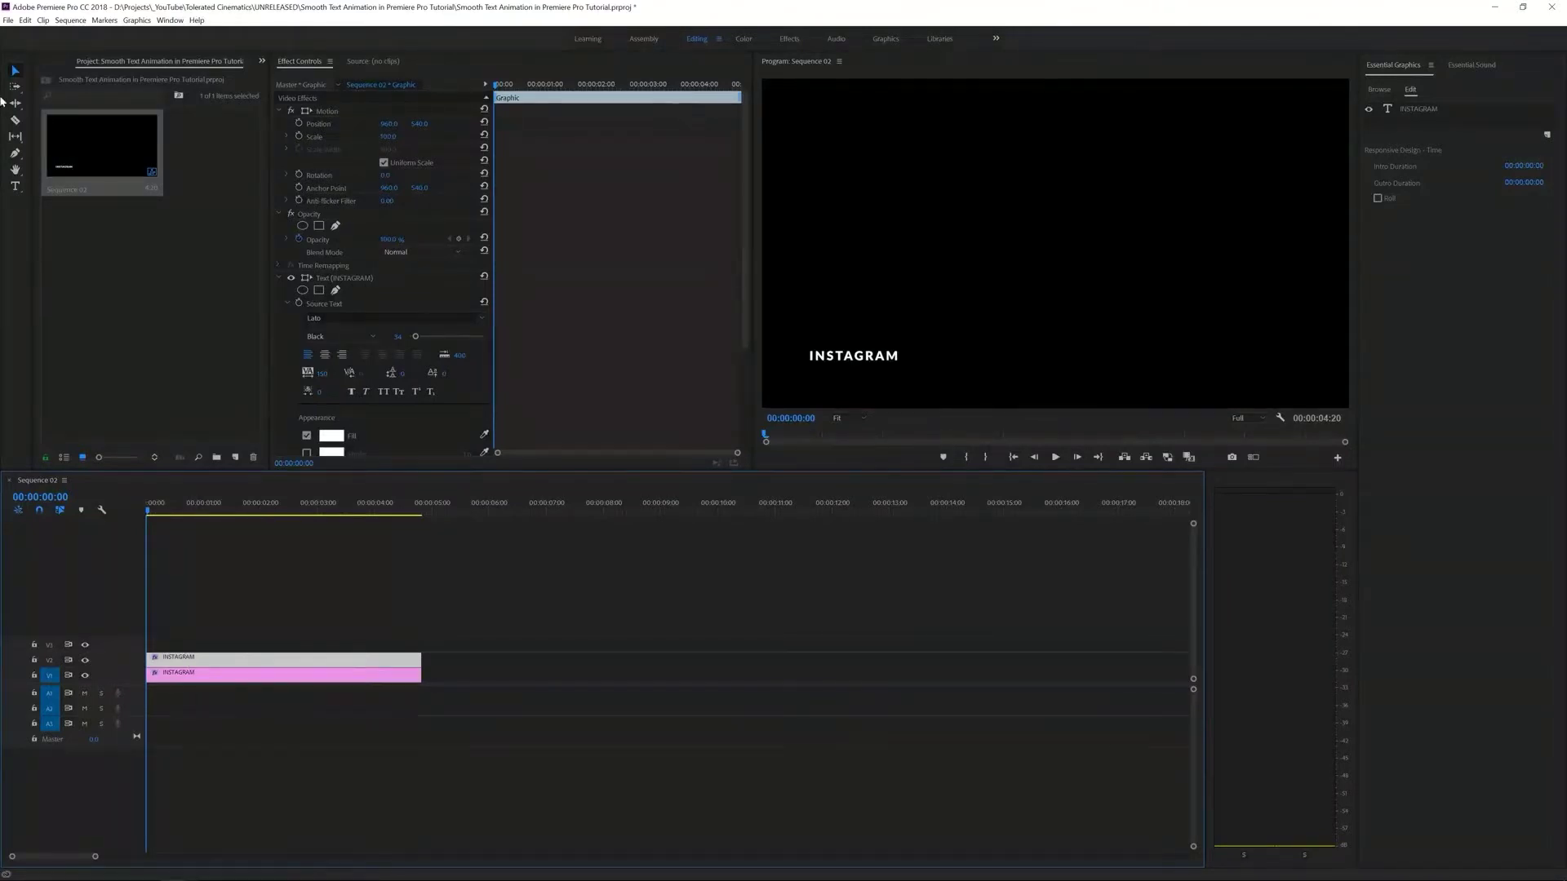
left_click(13, 71)
left_click(852, 360)
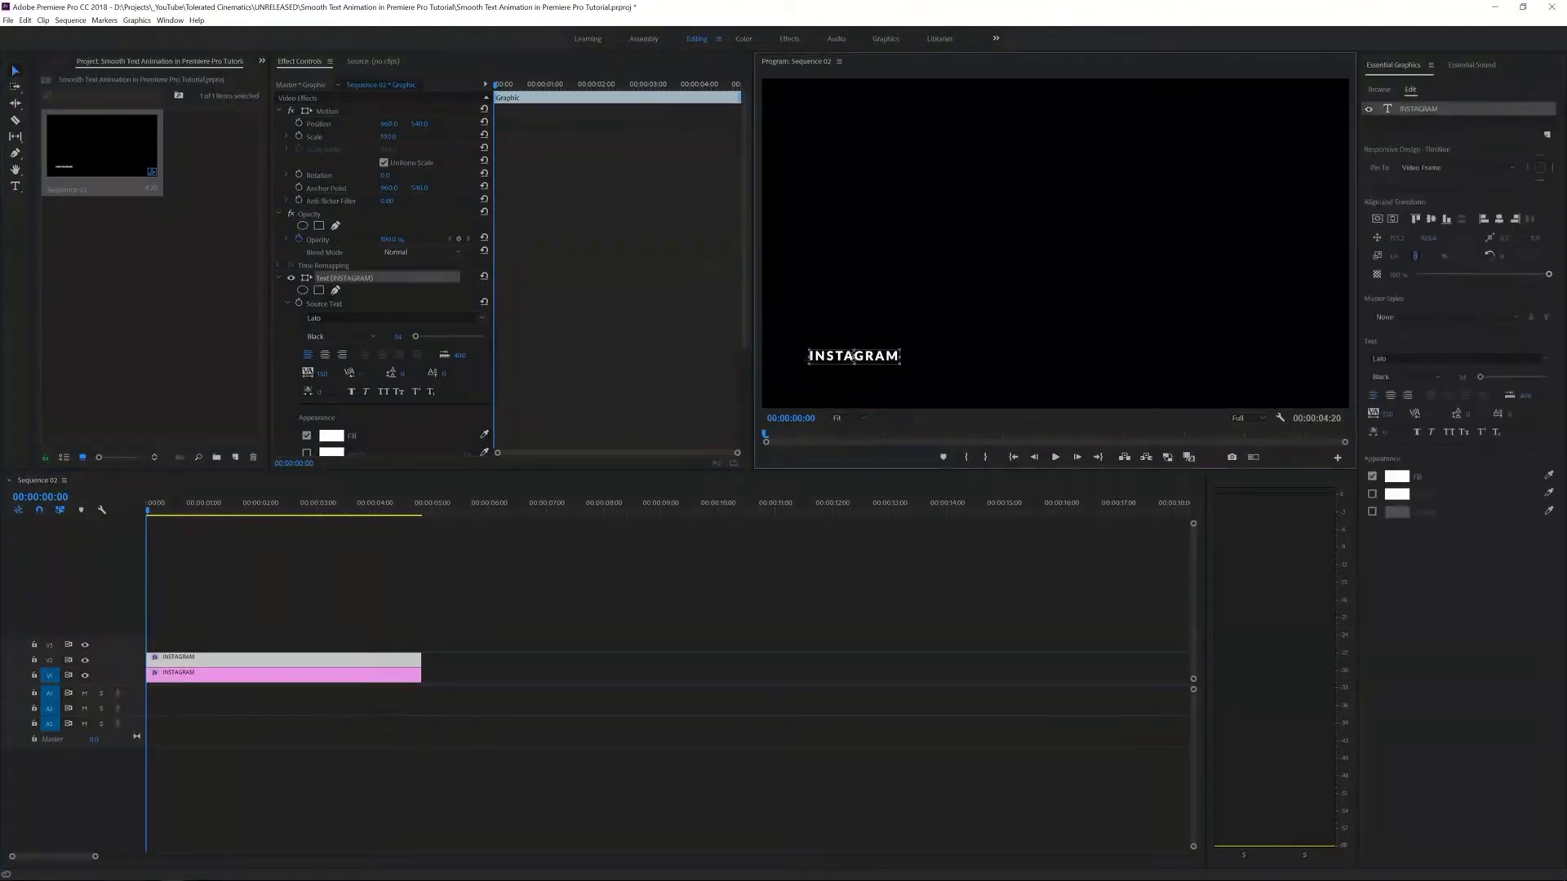
left_click_drag(830, 362, 828, 375)
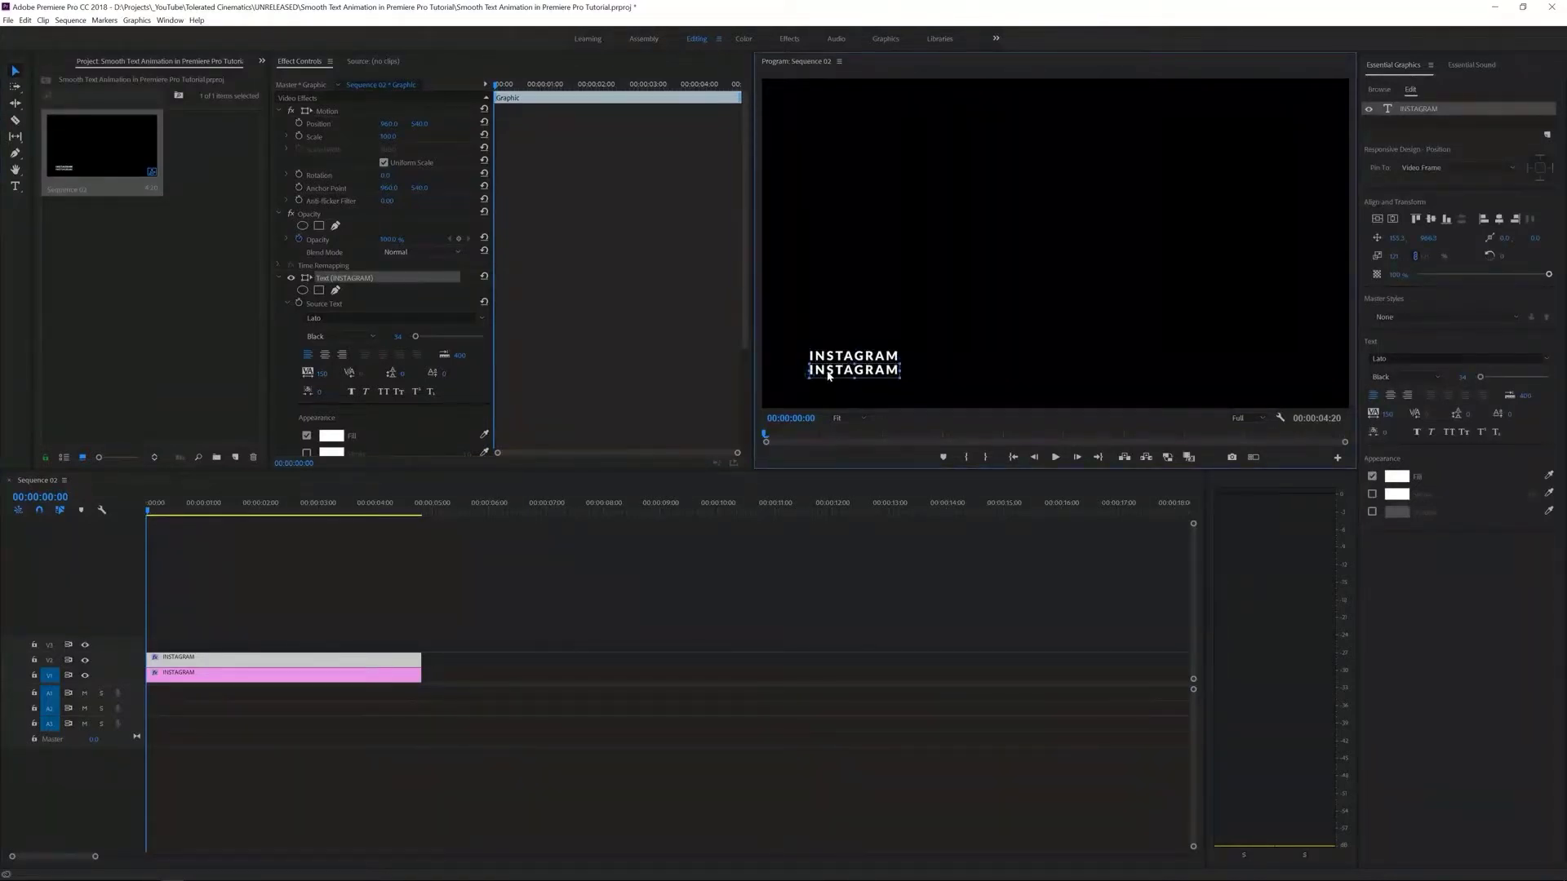
- Replace the duplicated lower text line with the full Instagram profile URL
left_click(15, 188)
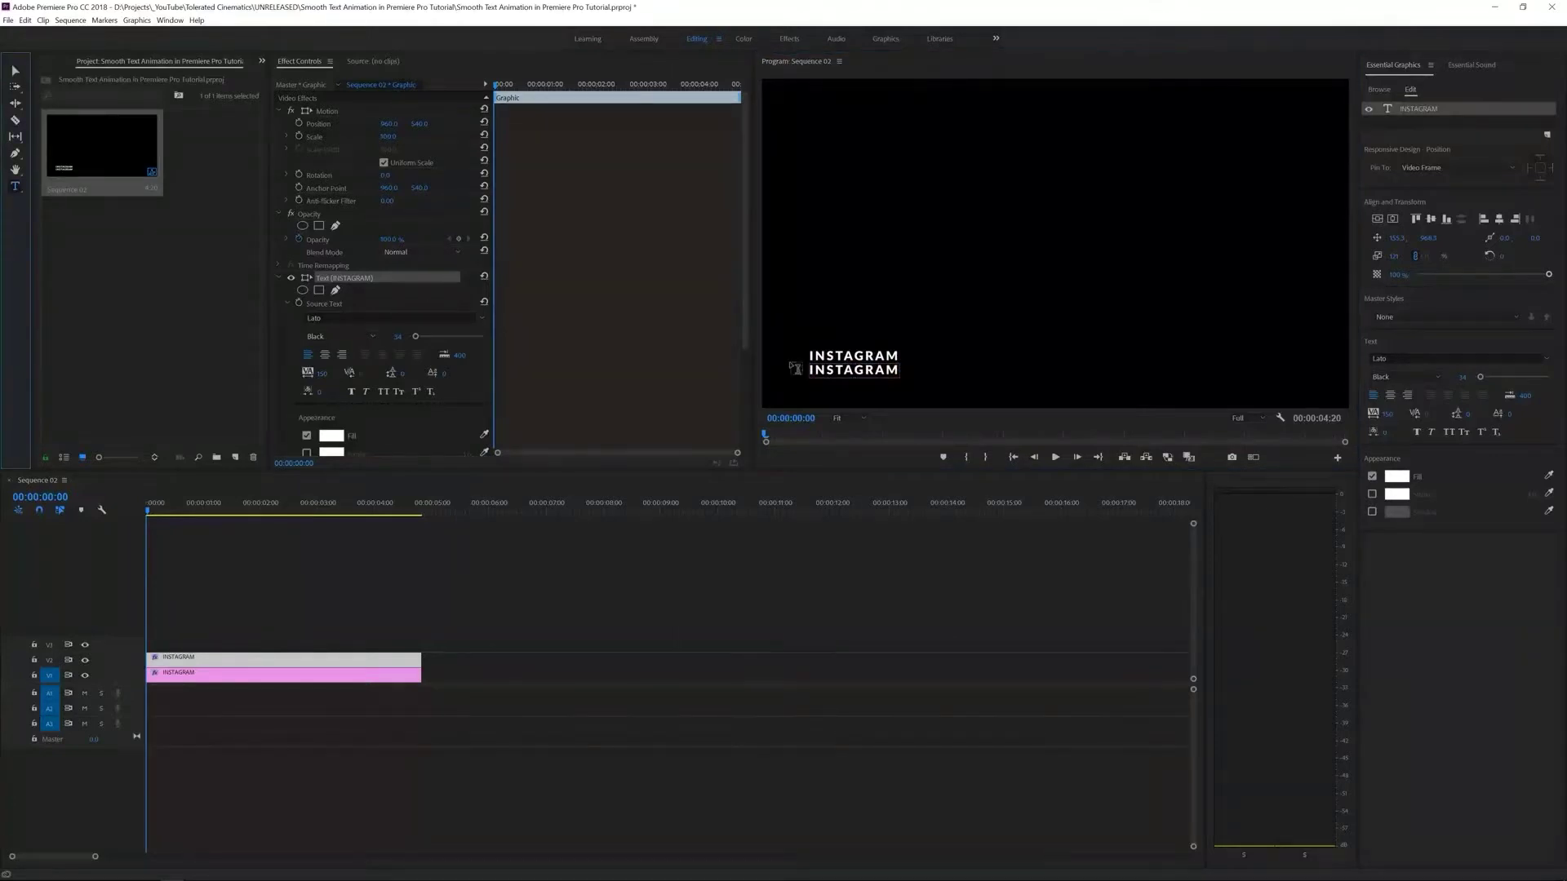
left_click(824, 369)
key("ctrl+a")
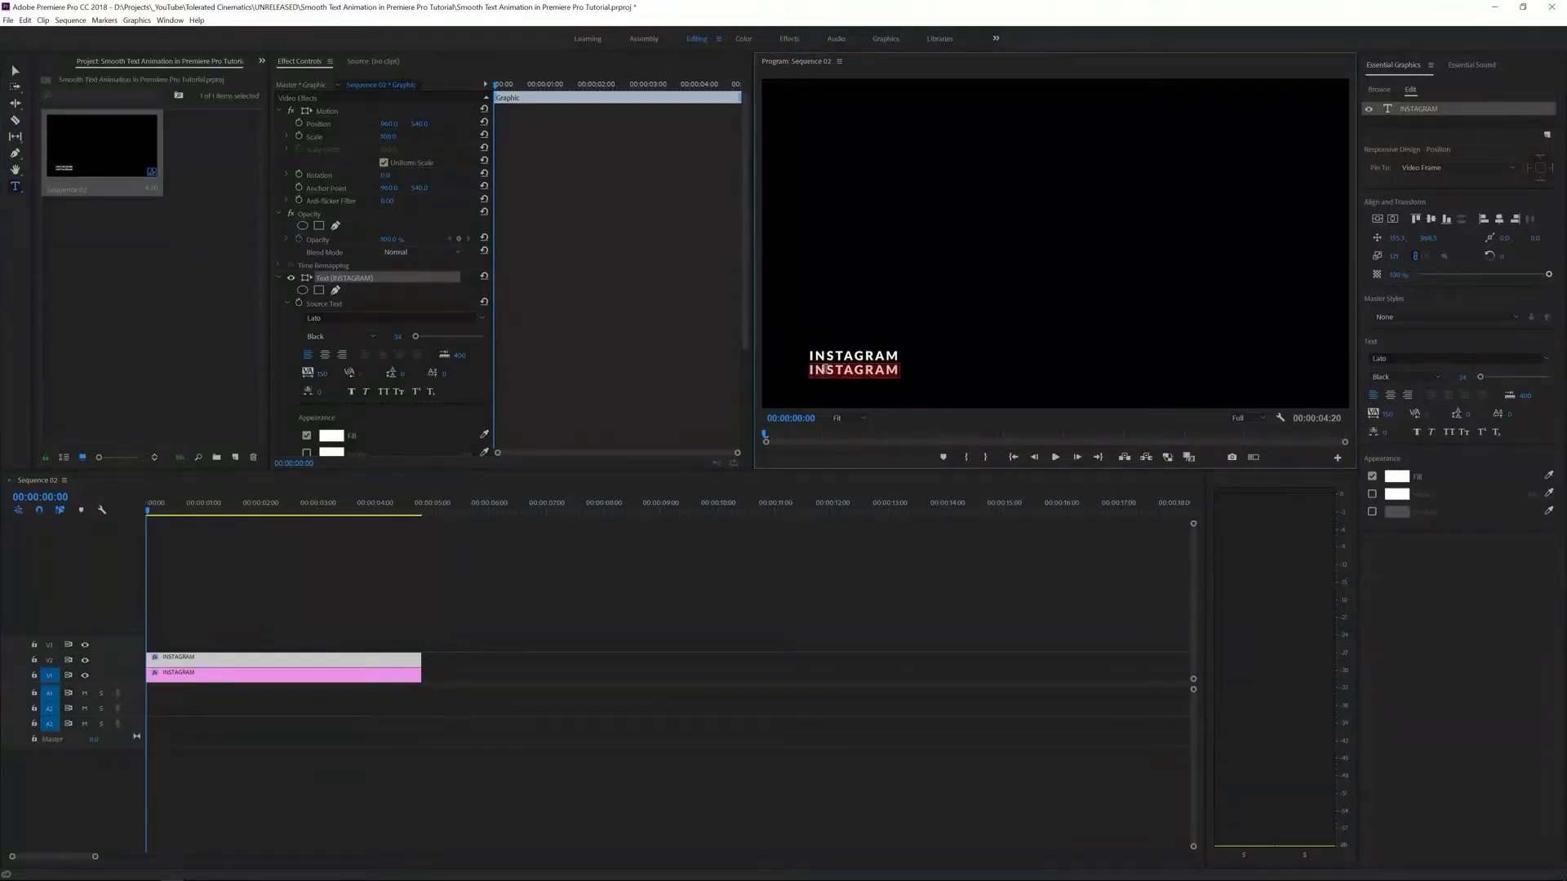
type("I")
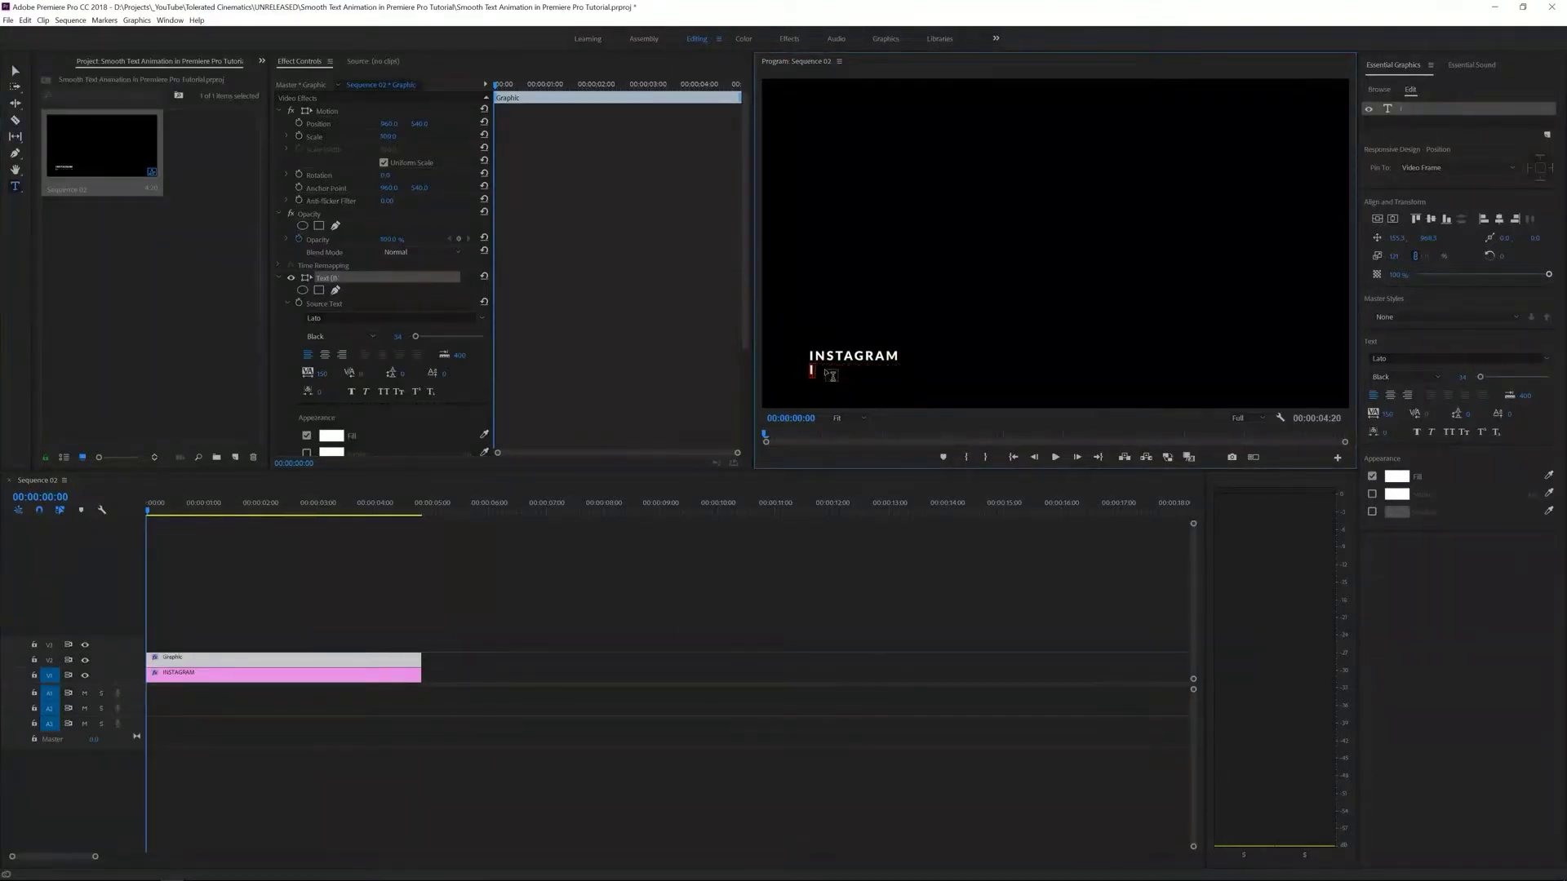
type("nstagram.com/ignaceA")
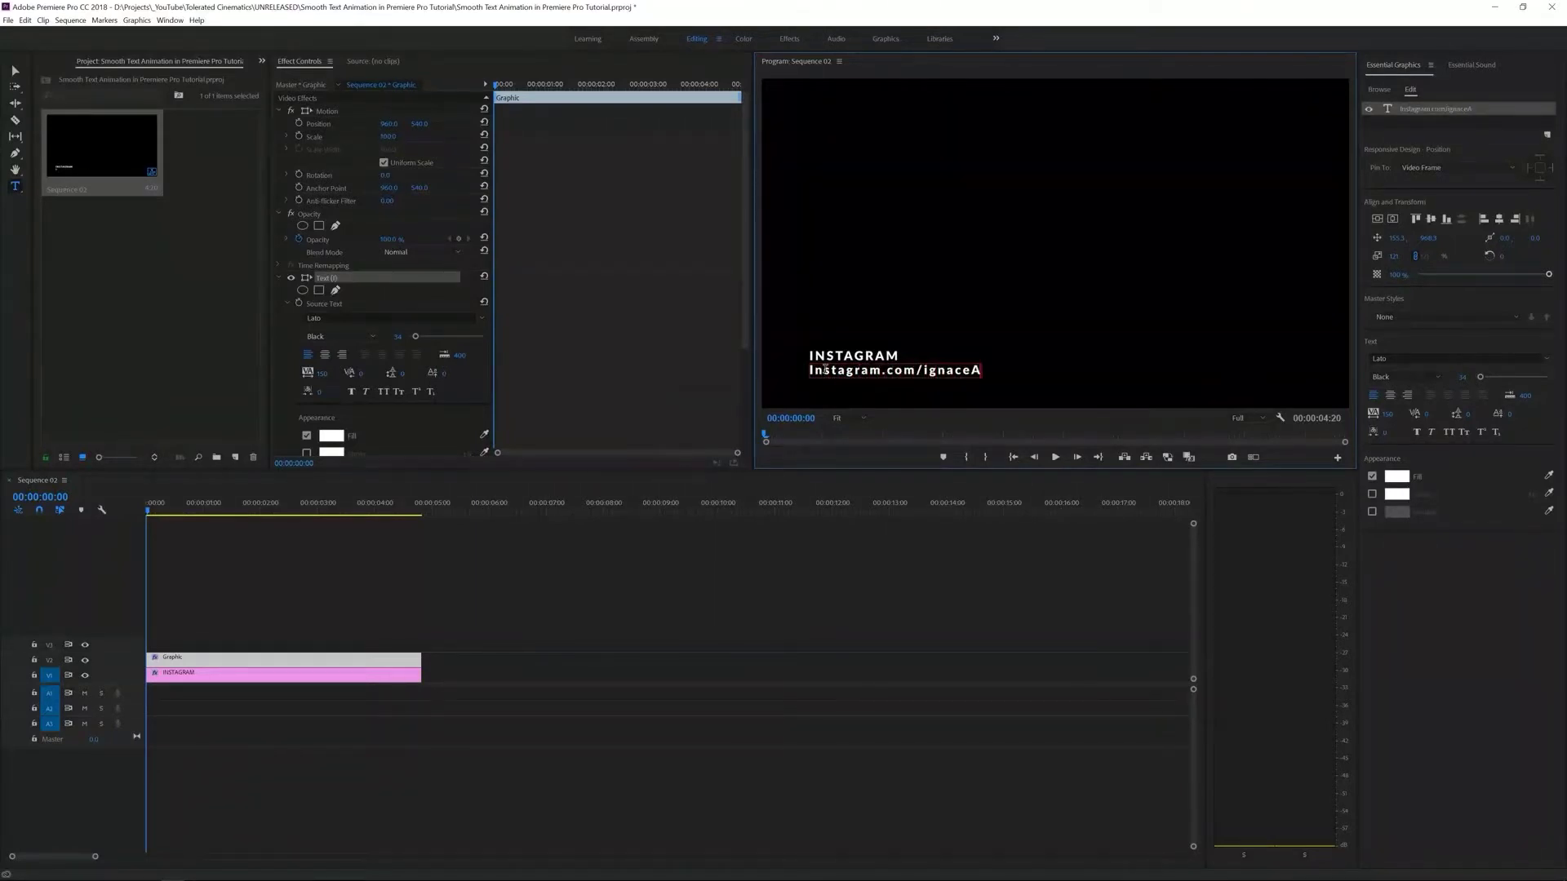
key("BackSpace")
type("aleya")
- Set the profile URL line's font style to Lato Regular and apply All Caps to it
key("ctrl+a")
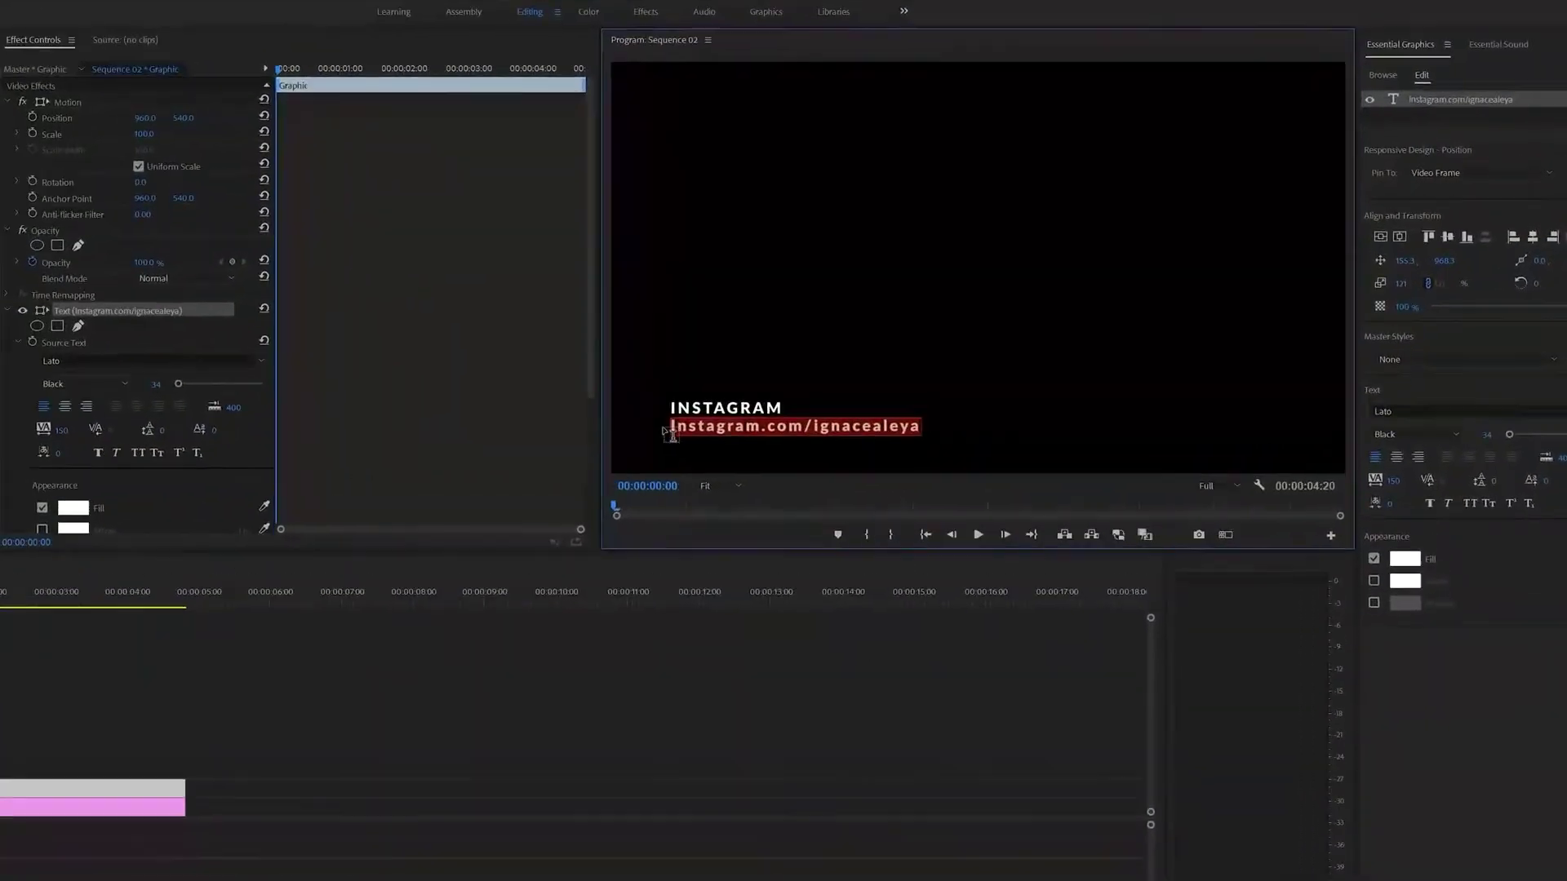
left_click(1444, 434)
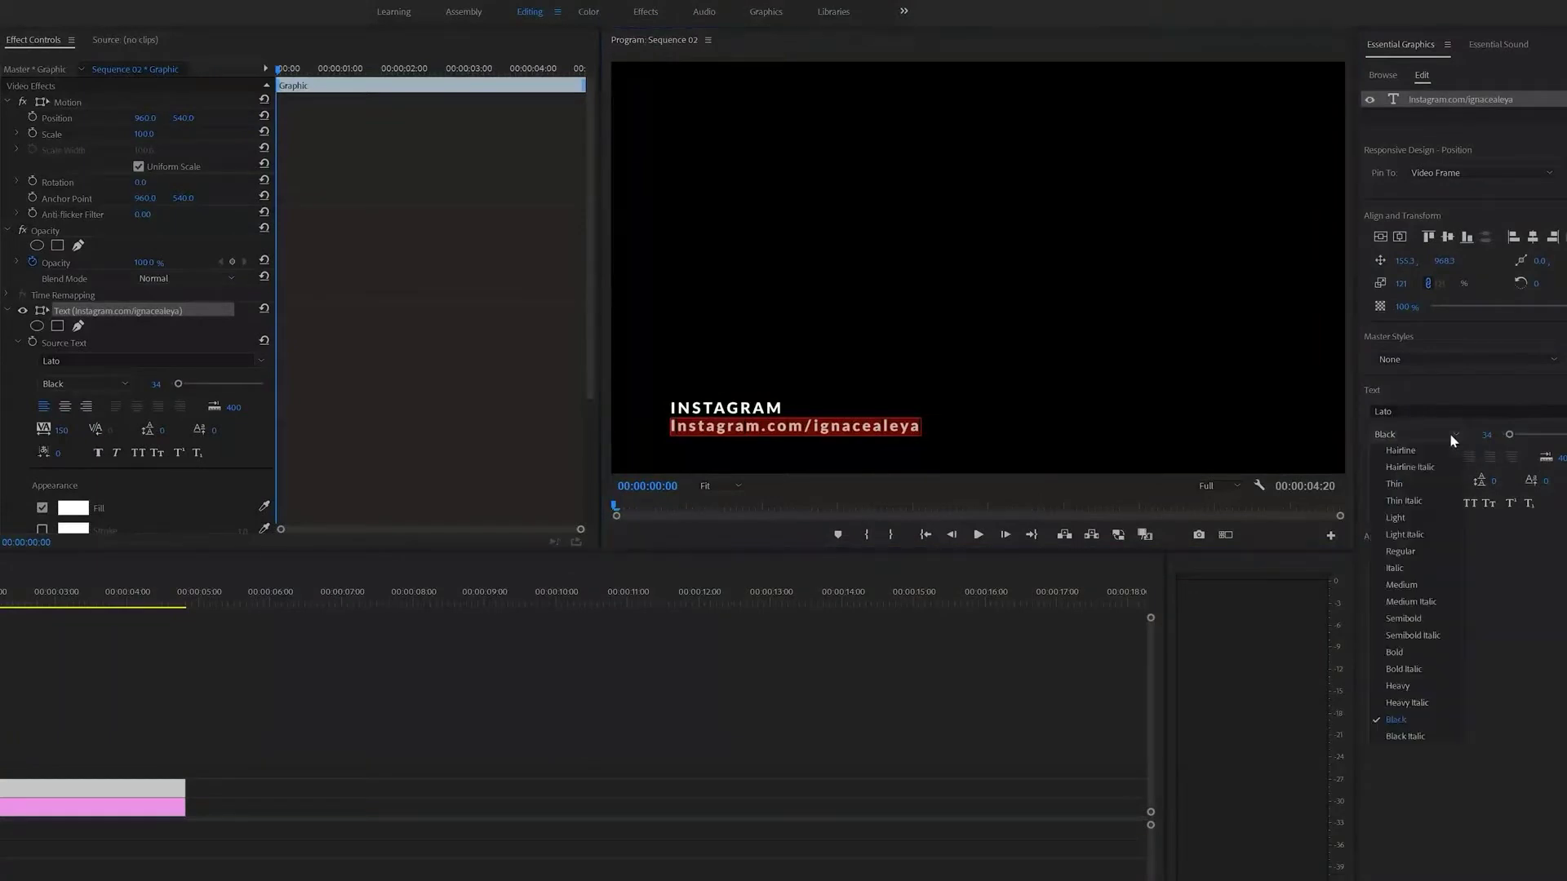
left_click(1406, 558)
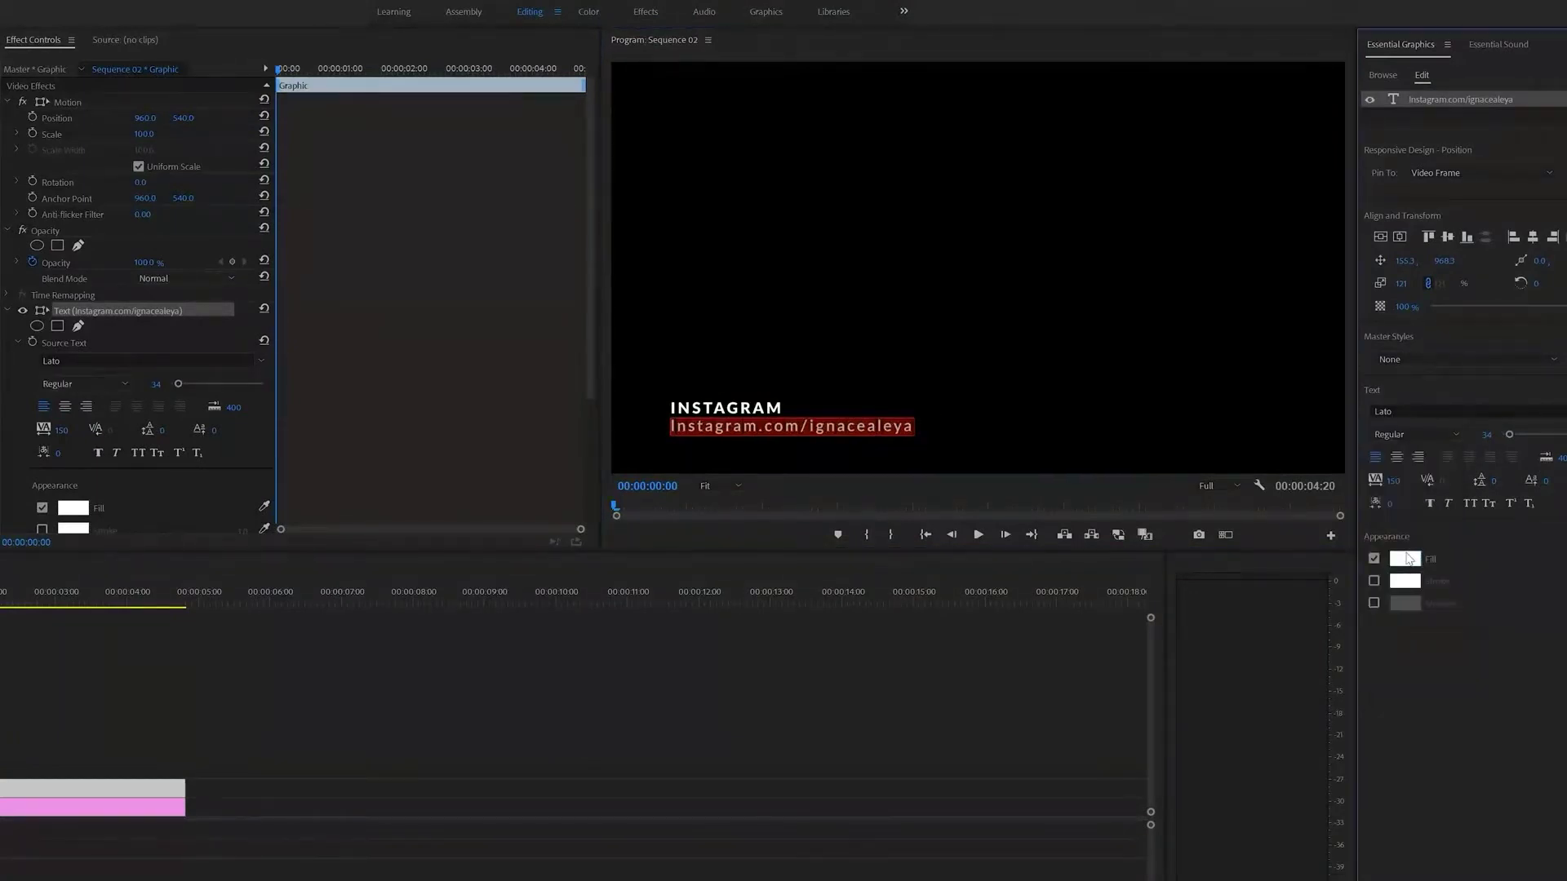
left_click(852, 427)
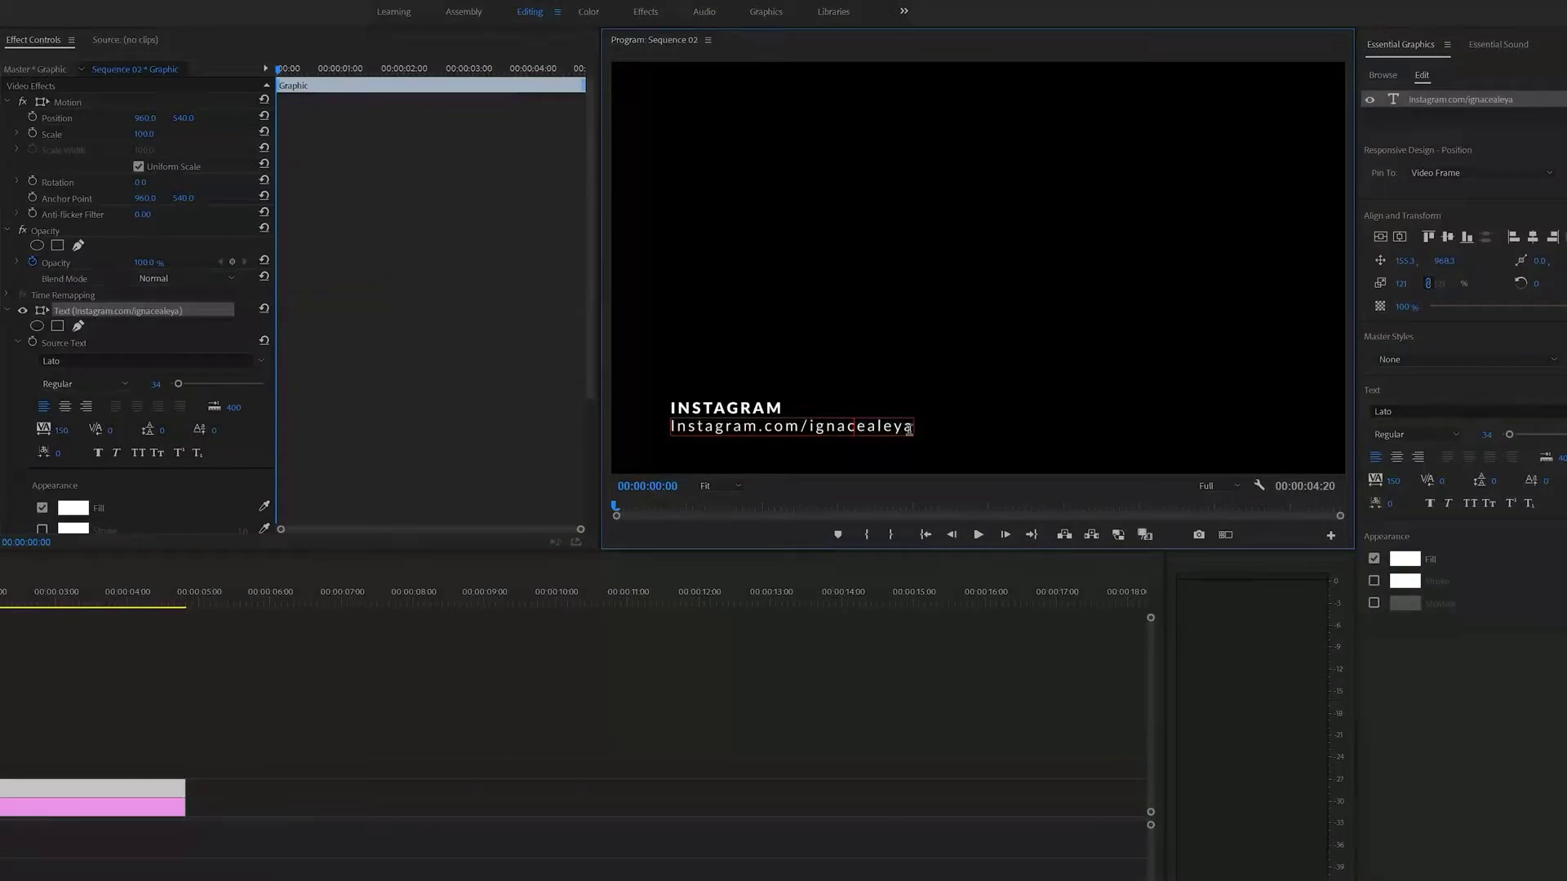
triple_click(698, 426)
left_click(1467, 505)
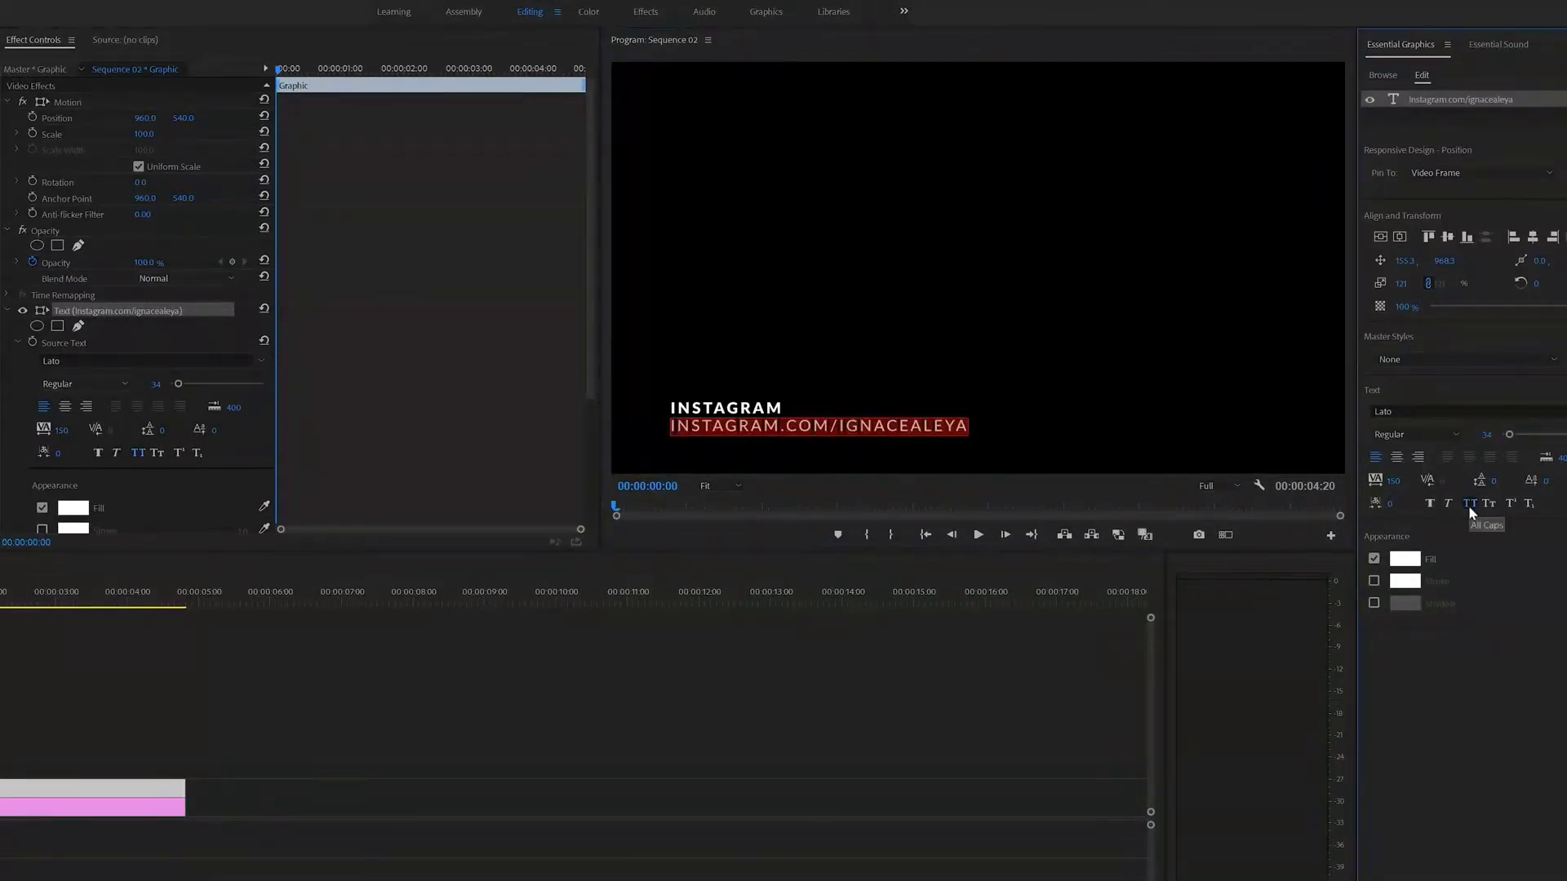
- Increase the INSTAGRAM title's font size to 47, leaving the profile URL line's size as it is
left_click(890, 419)
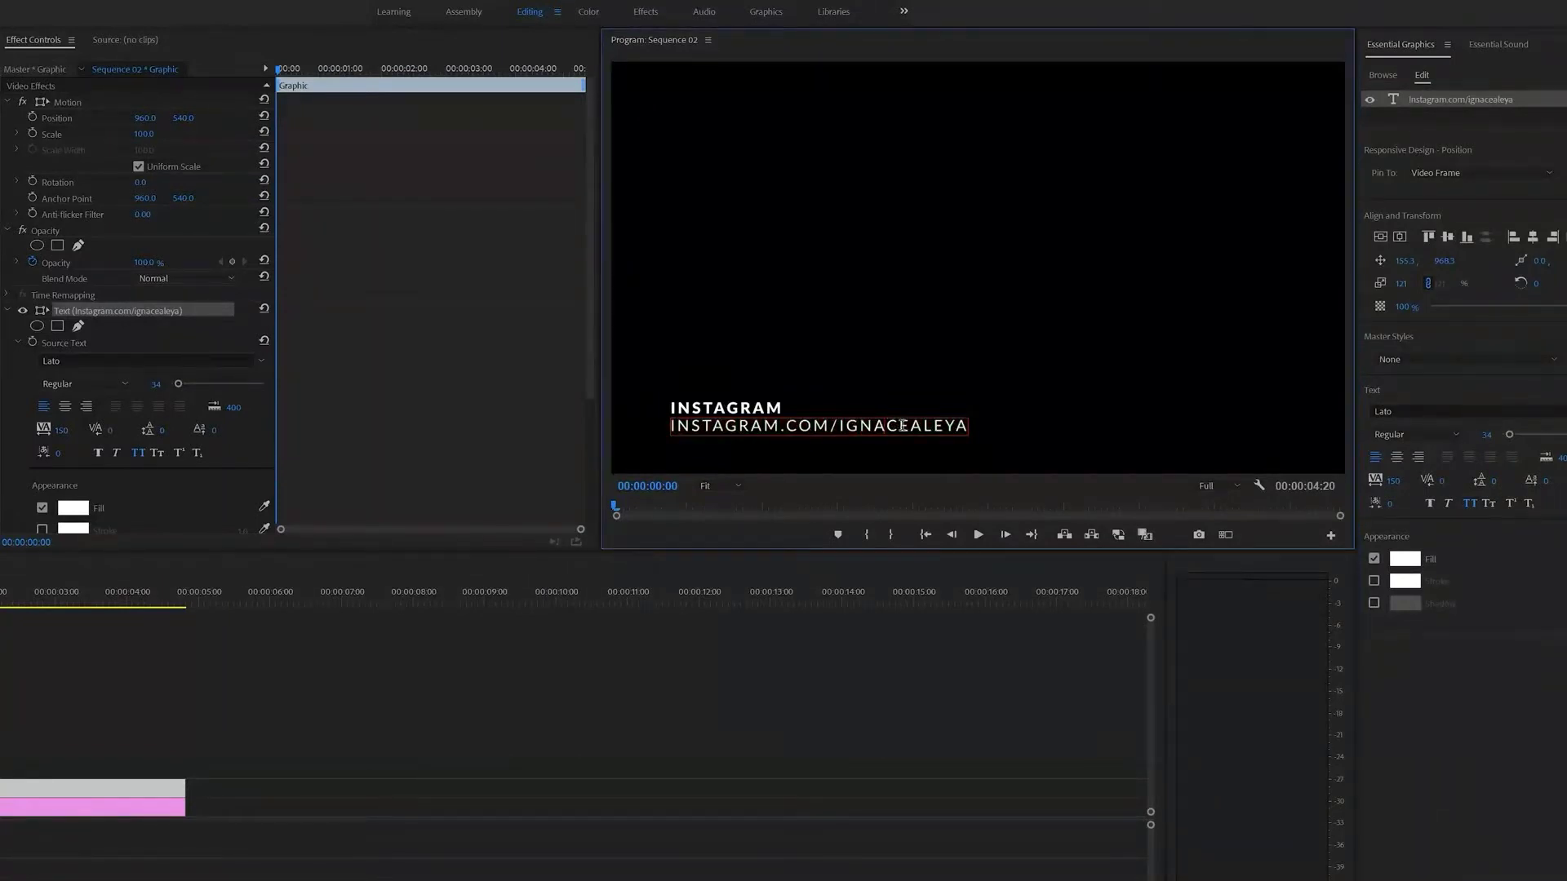
triple_click(903, 425)
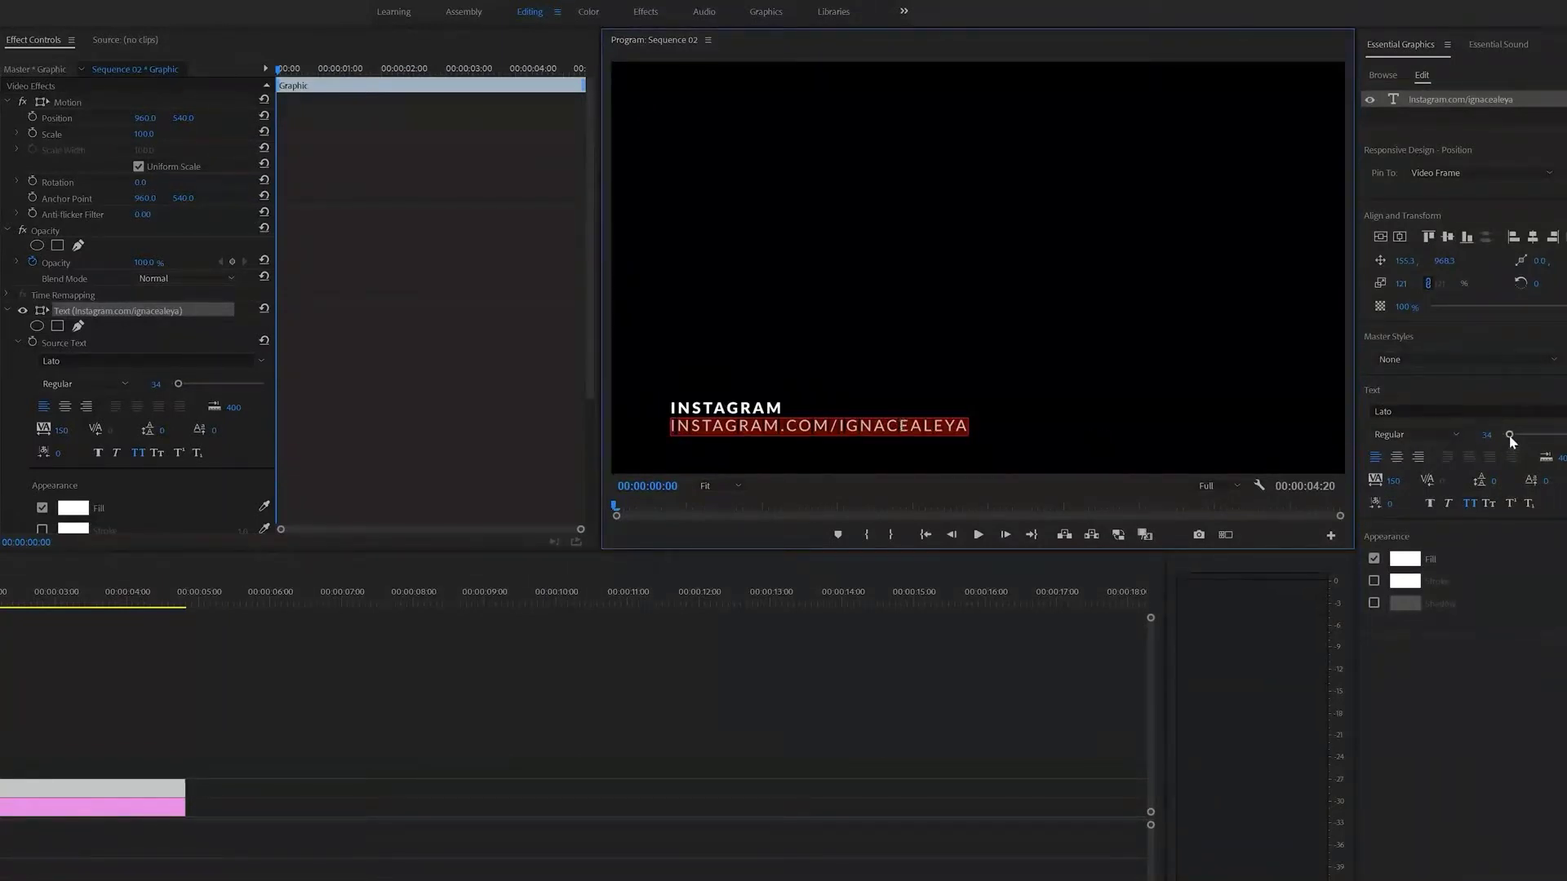
left_click(711, 402)
left_click(711, 402)
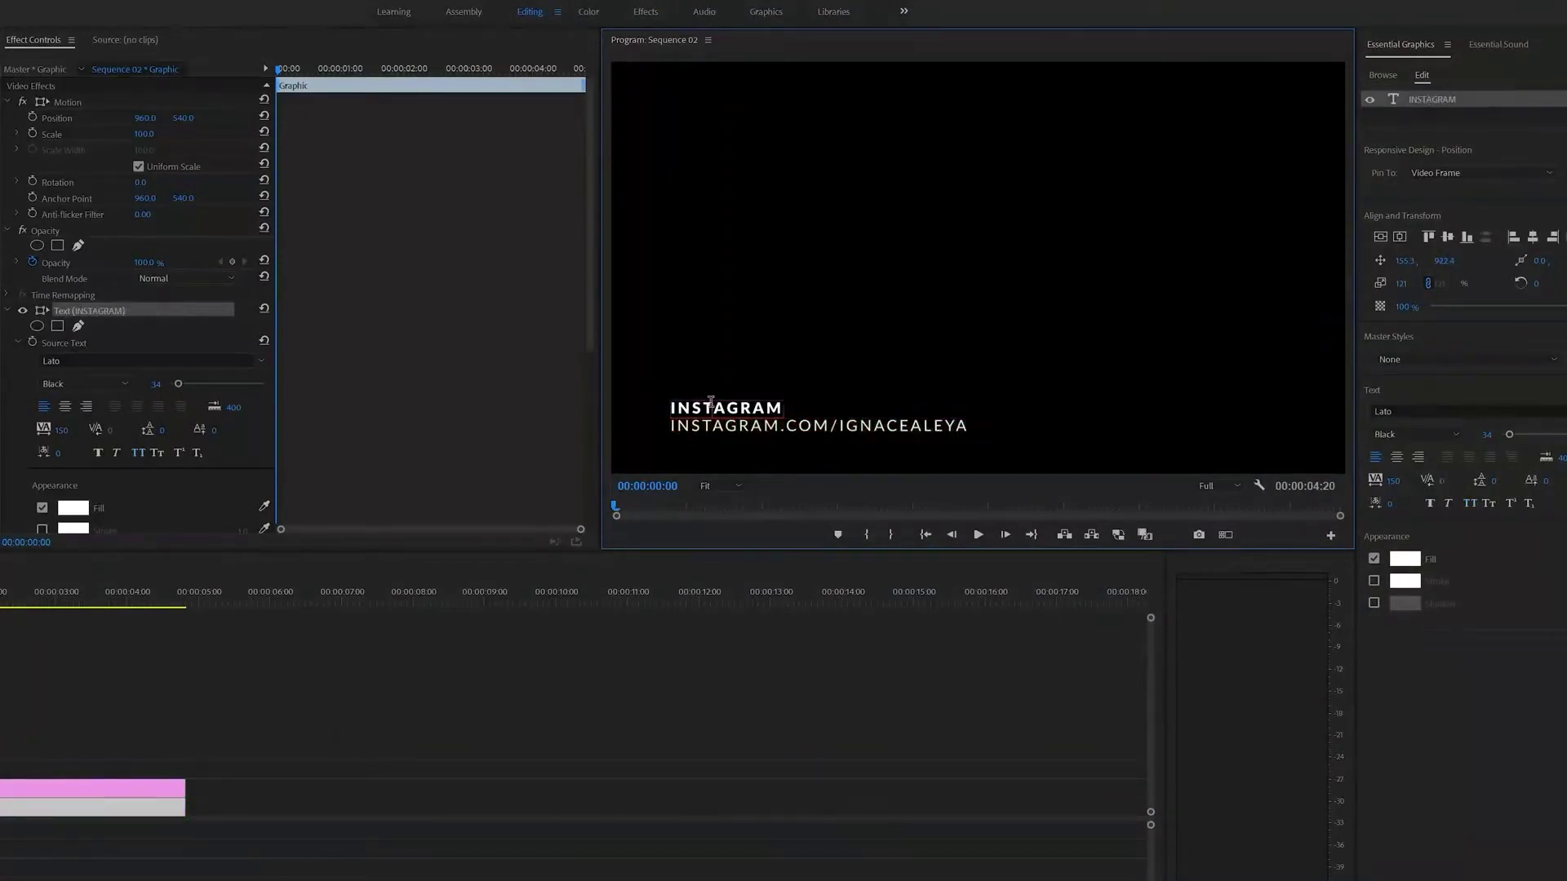
double_click(706, 408)
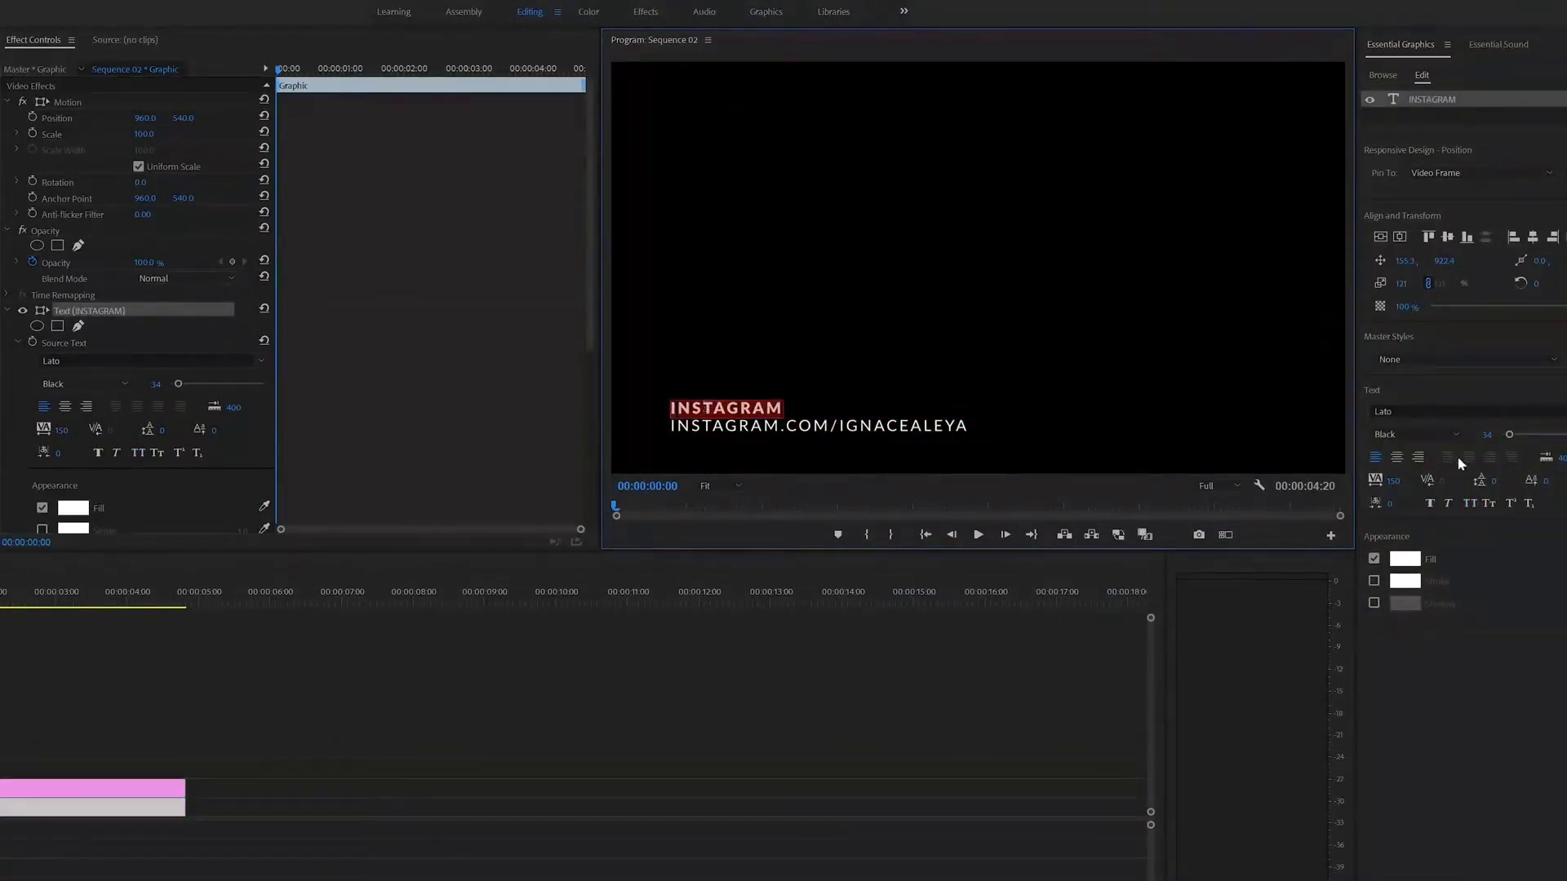
left_click_drag(1510, 434, 1512, 438)
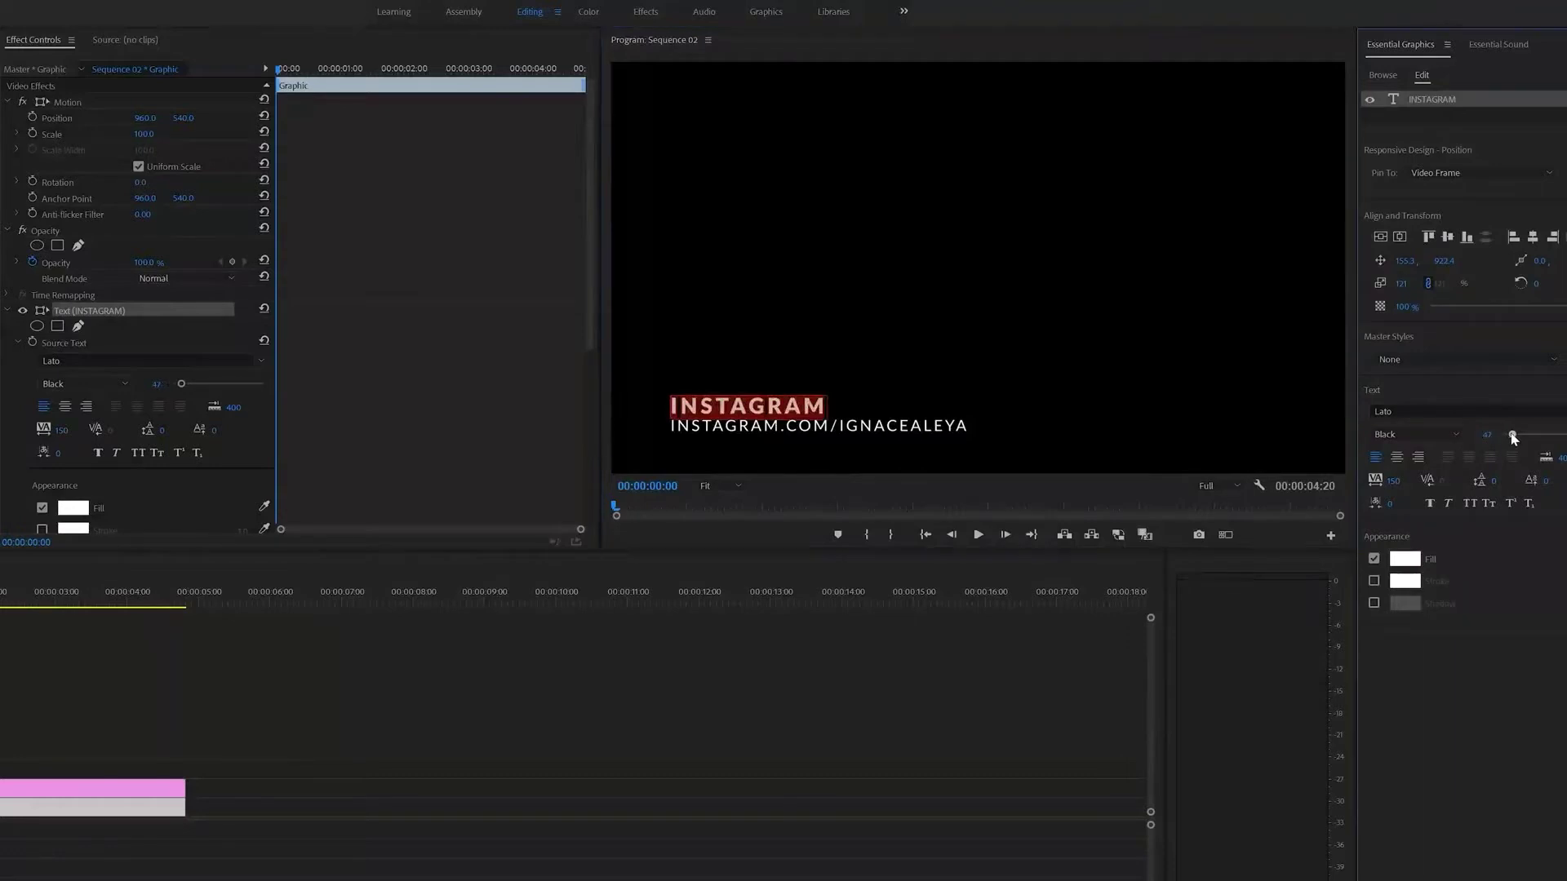
left_click(663, 699)
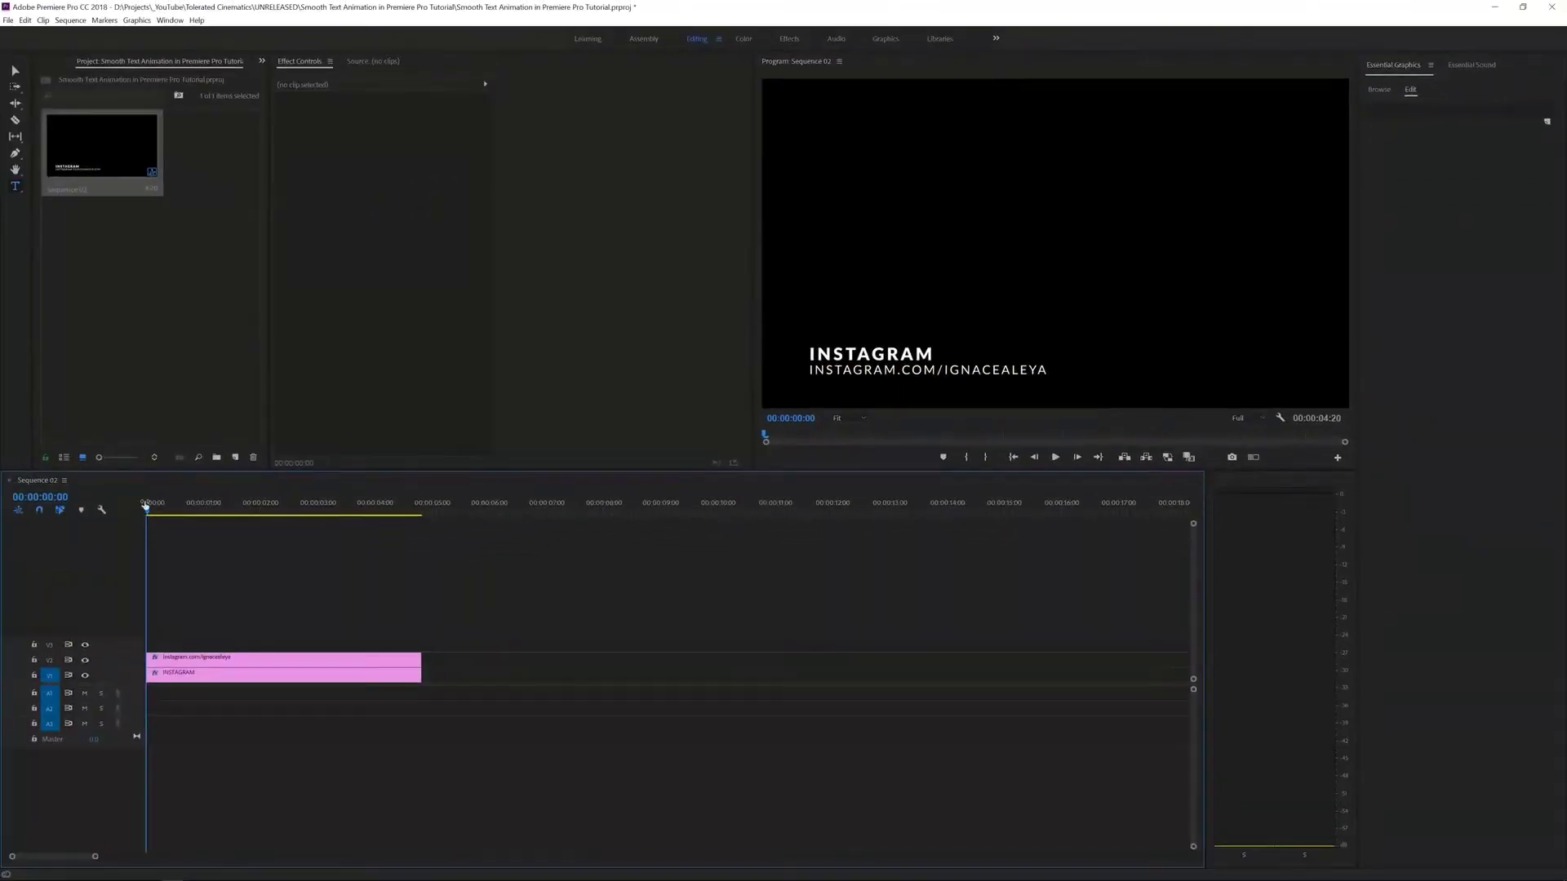
- Enable Transform Position keyframing on the INSTAGRAM title with a first keyframe at 00:00:01:00
key("space")
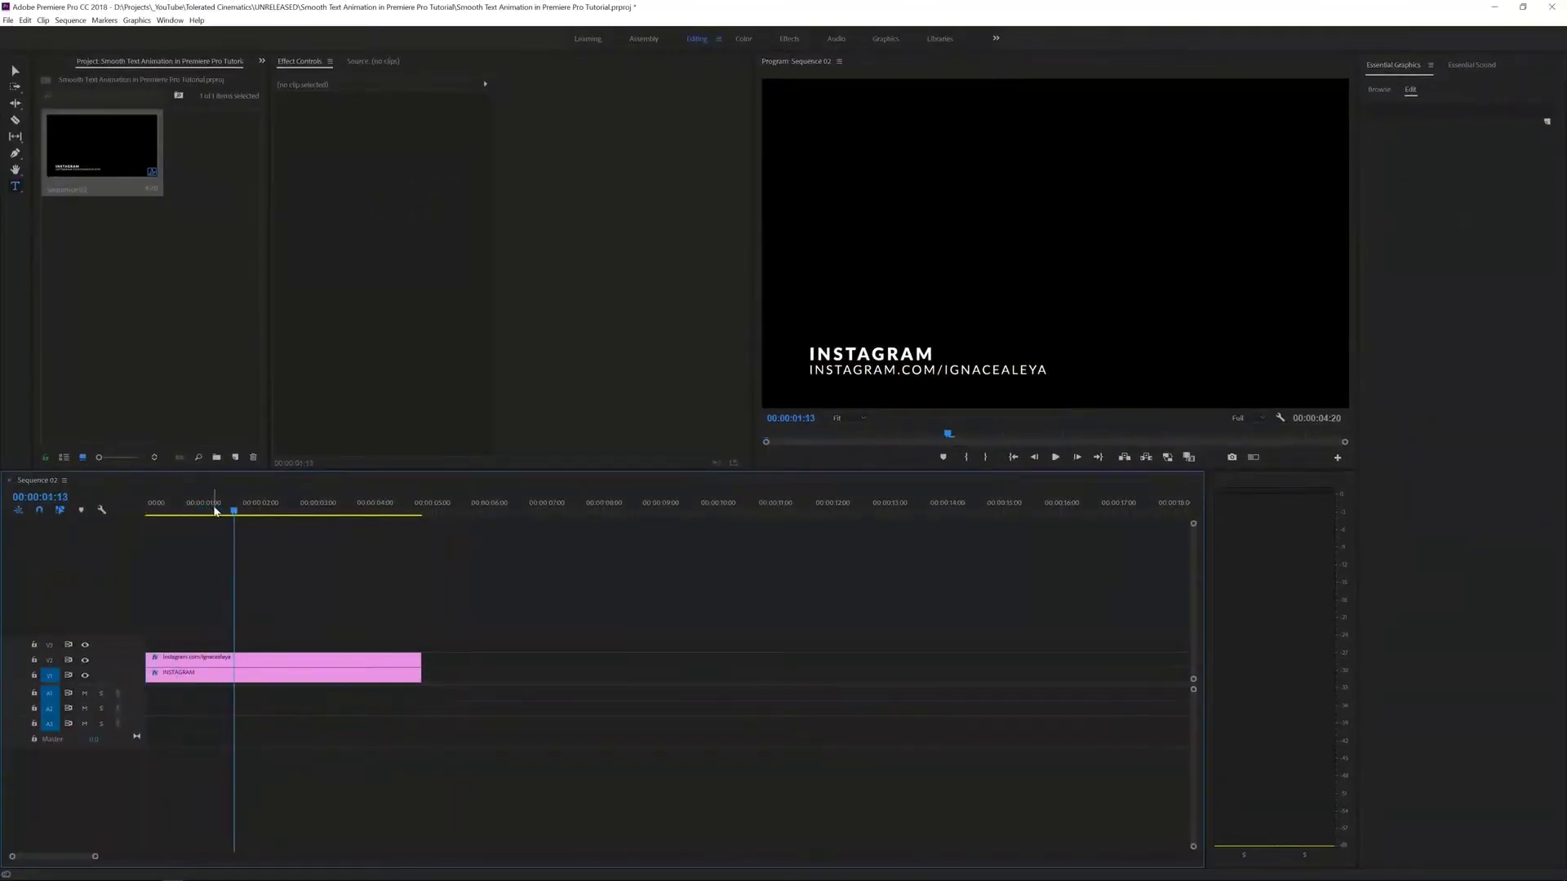
left_click_drag(195, 512, 67, 511)
left_click(170, 679)
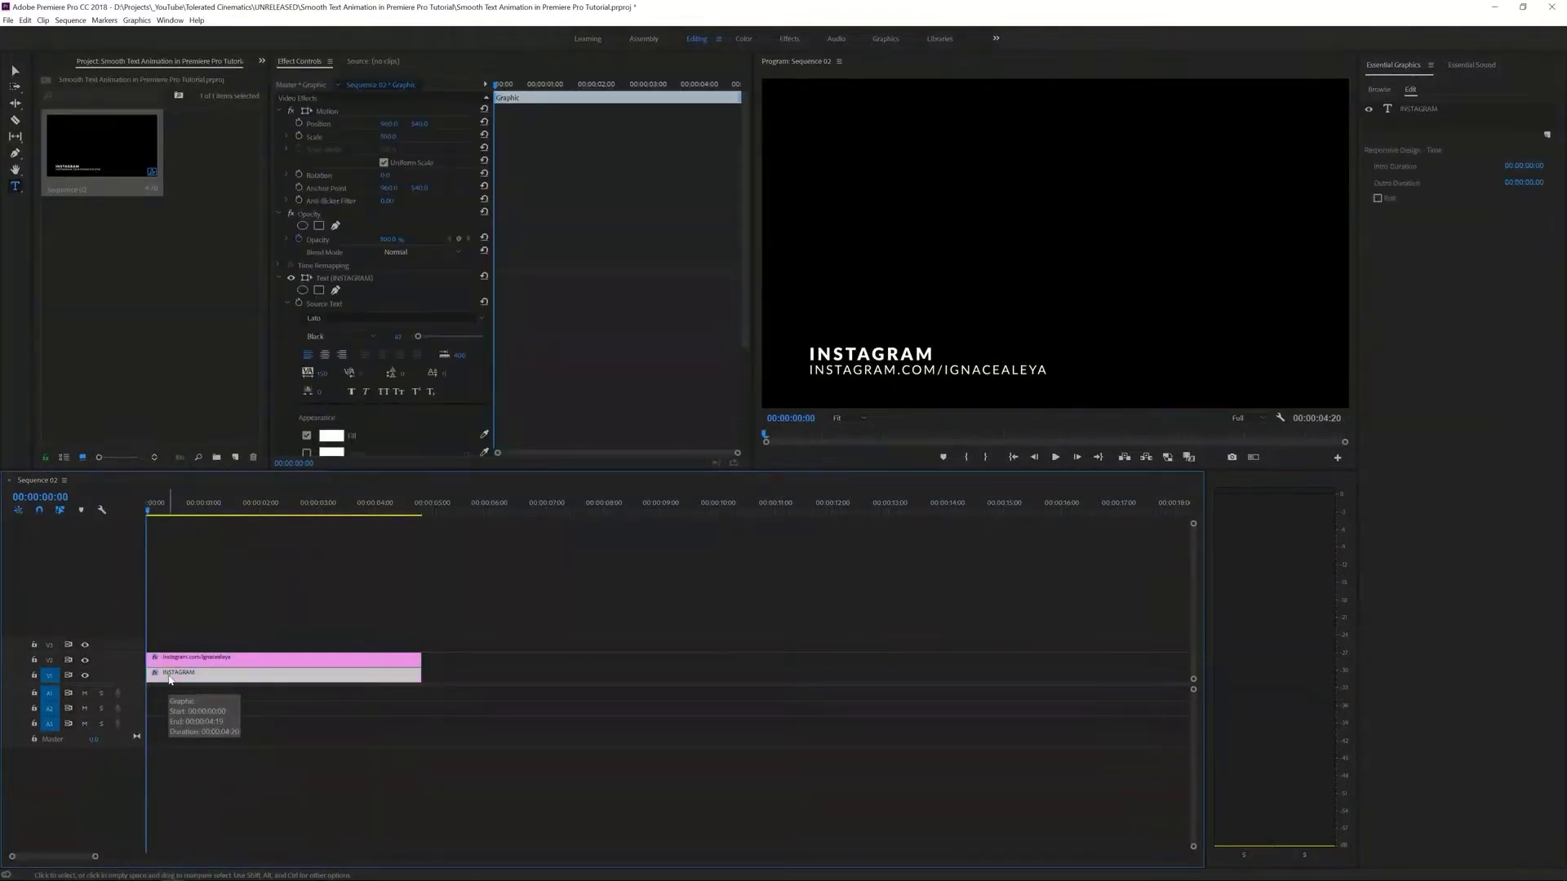
left_click(206, 512)
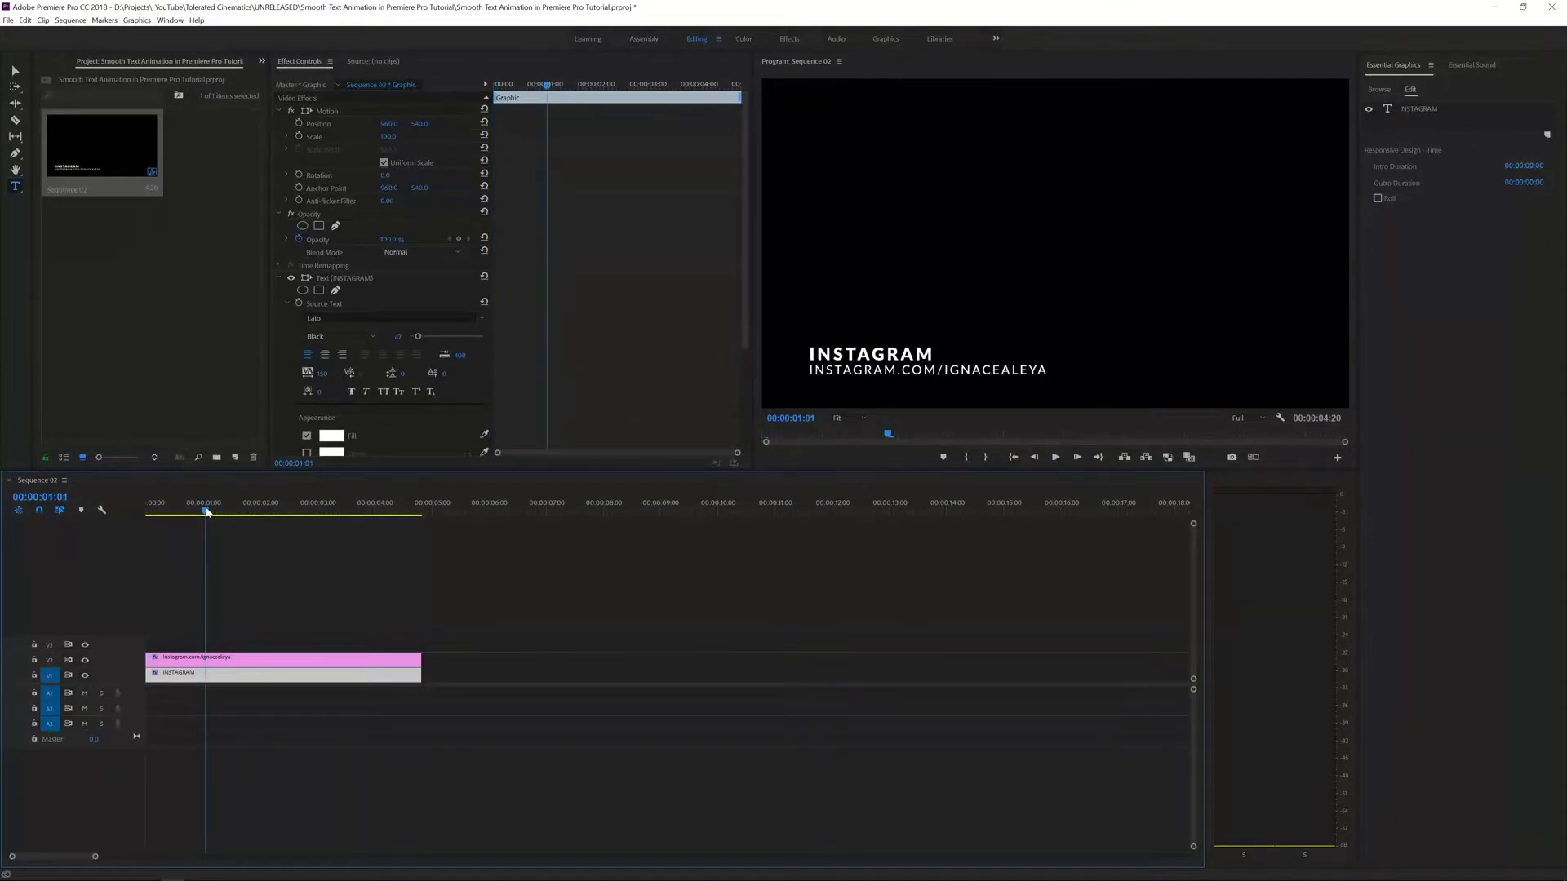
left_click_drag(206, 511, 203, 512)
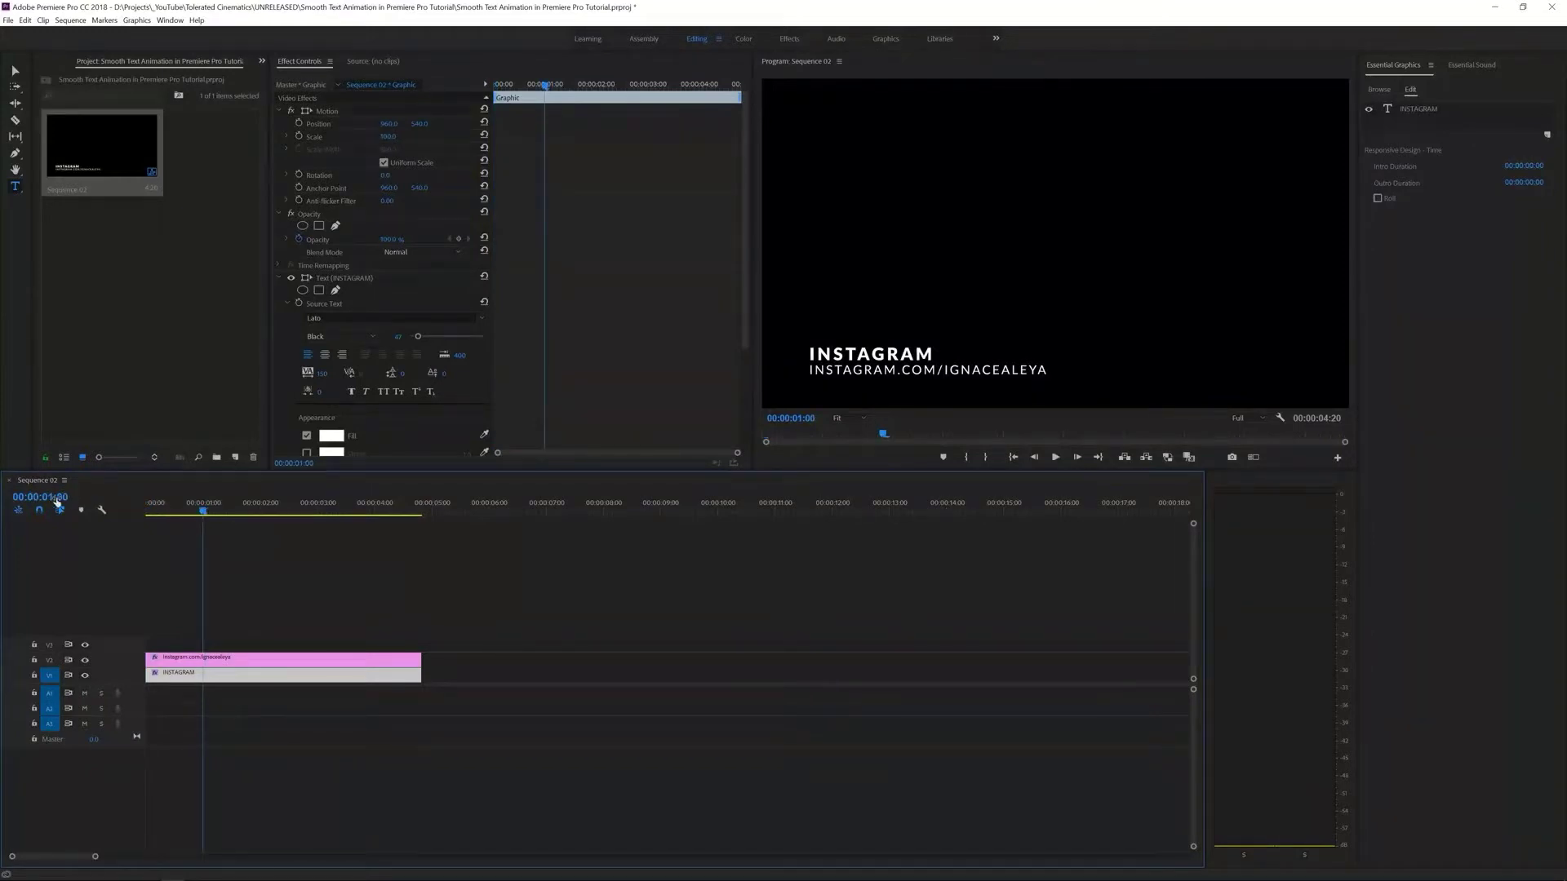
left_click_drag(94, 858, 72, 857)
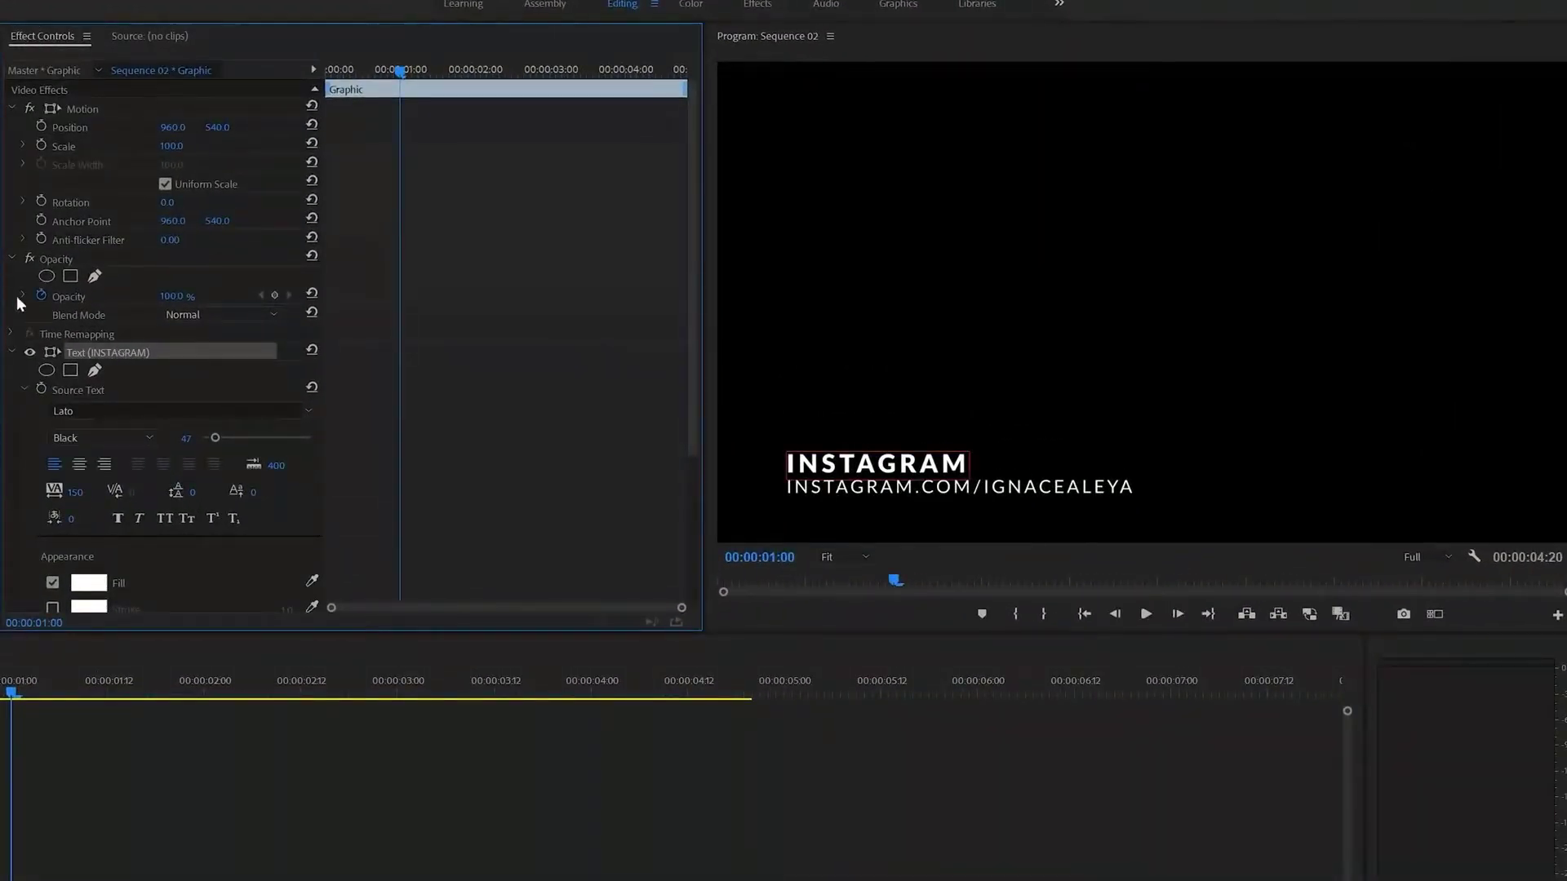
scroll(18, 325, "down", 5)
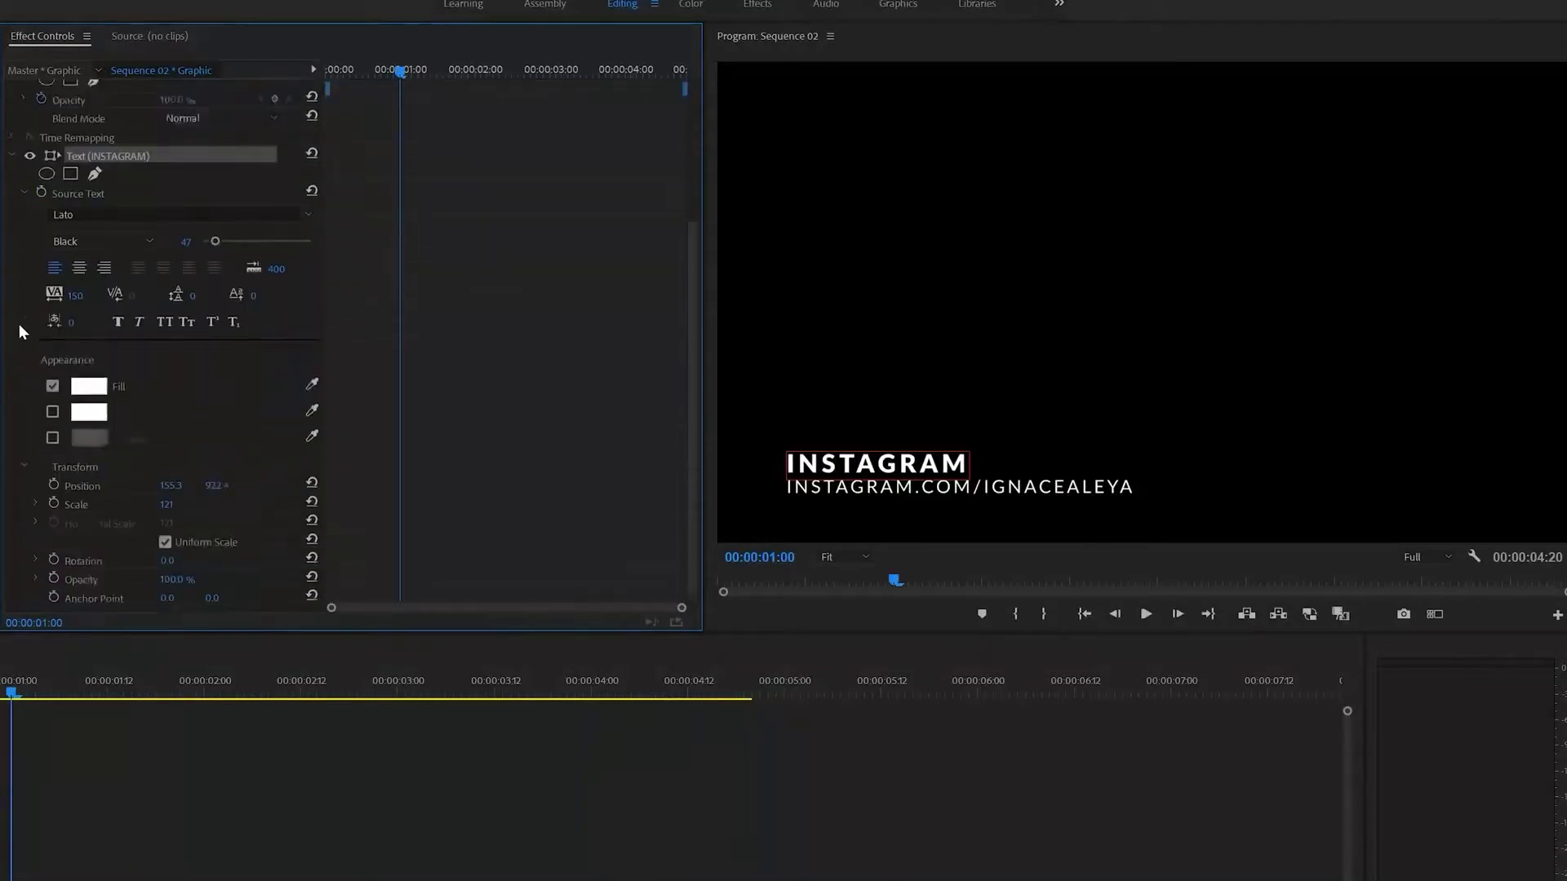
left_click(54, 470)
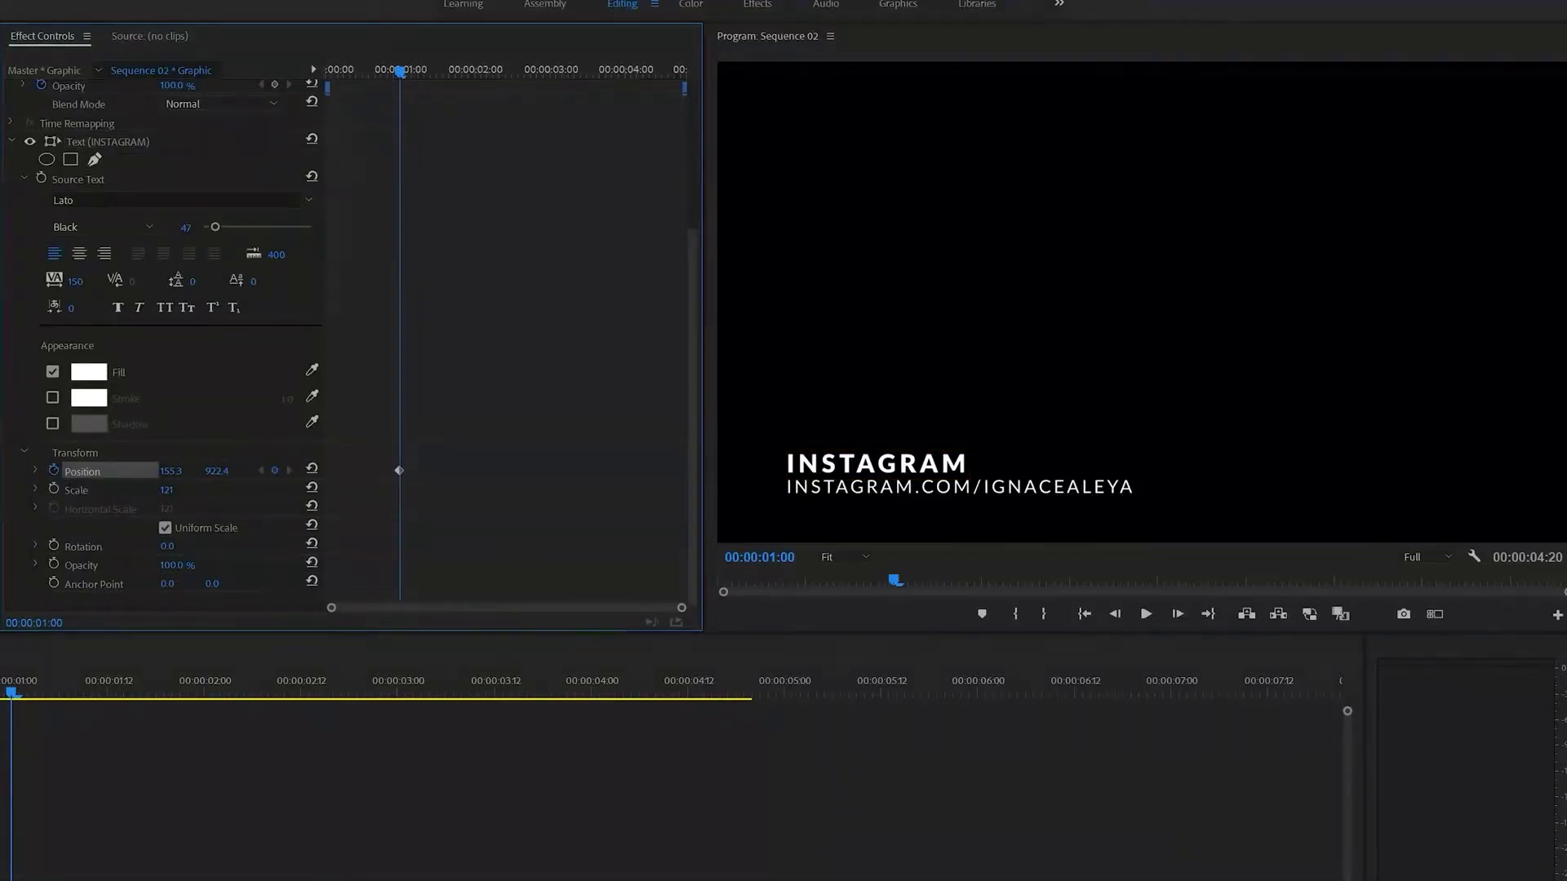
- Add a second Position keyframe for the INSTAGRAM title at 00:00:03:00, keeping the same position
left_click_drag(541, 70, 558, 72)
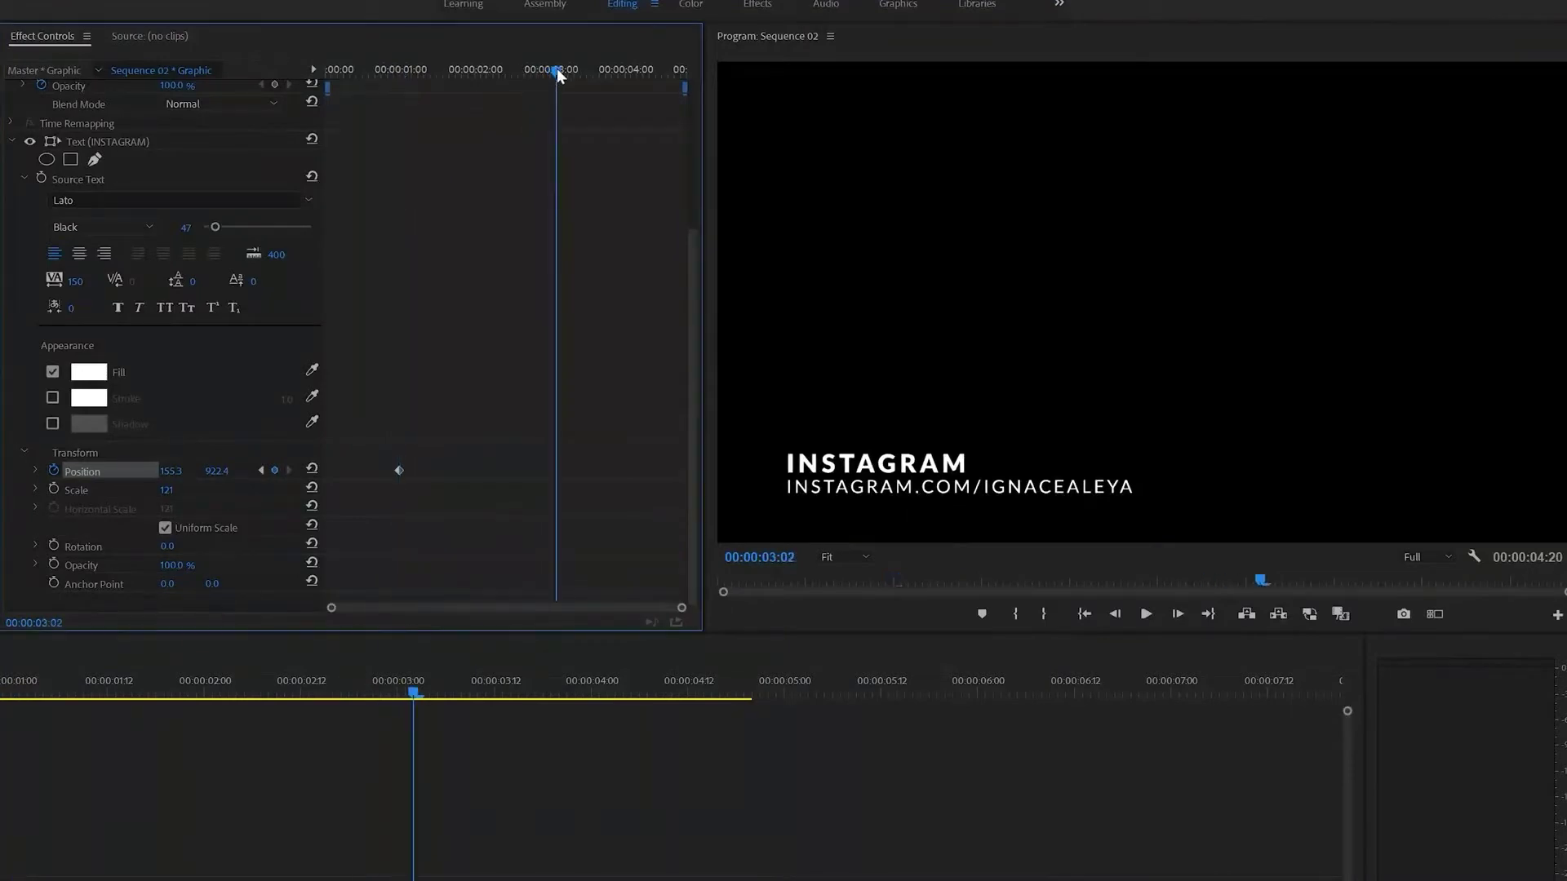
key("Left")
key("Left")
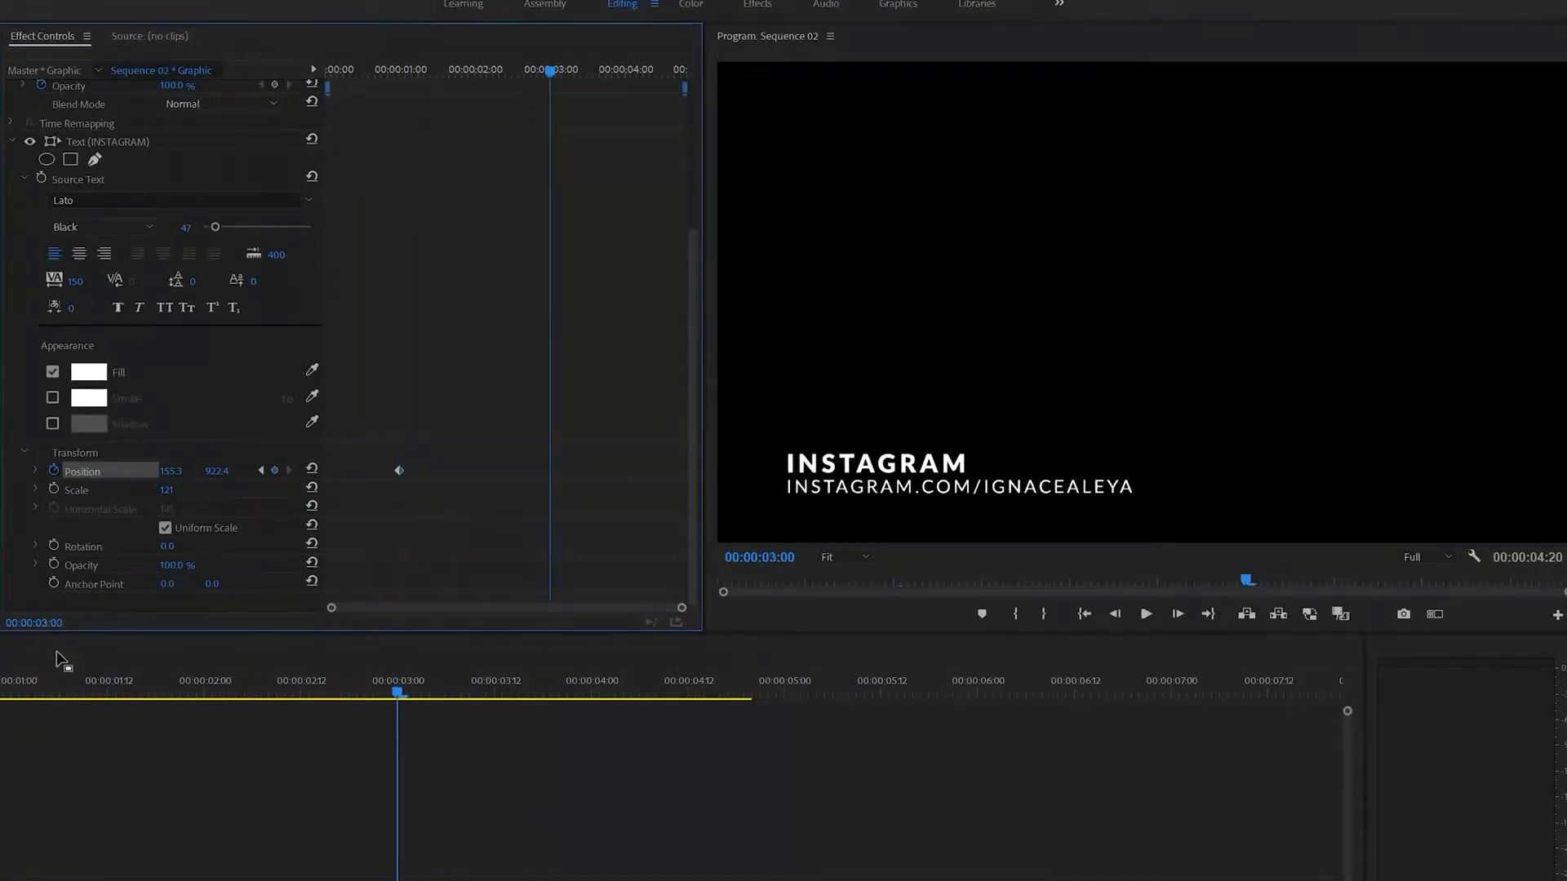
left_click(276, 471)
- Keyframe the INSTAGRAM title's horizontal position at about -404.7 at the sequence start, off-screen left, and play back the entrance
key("Home")
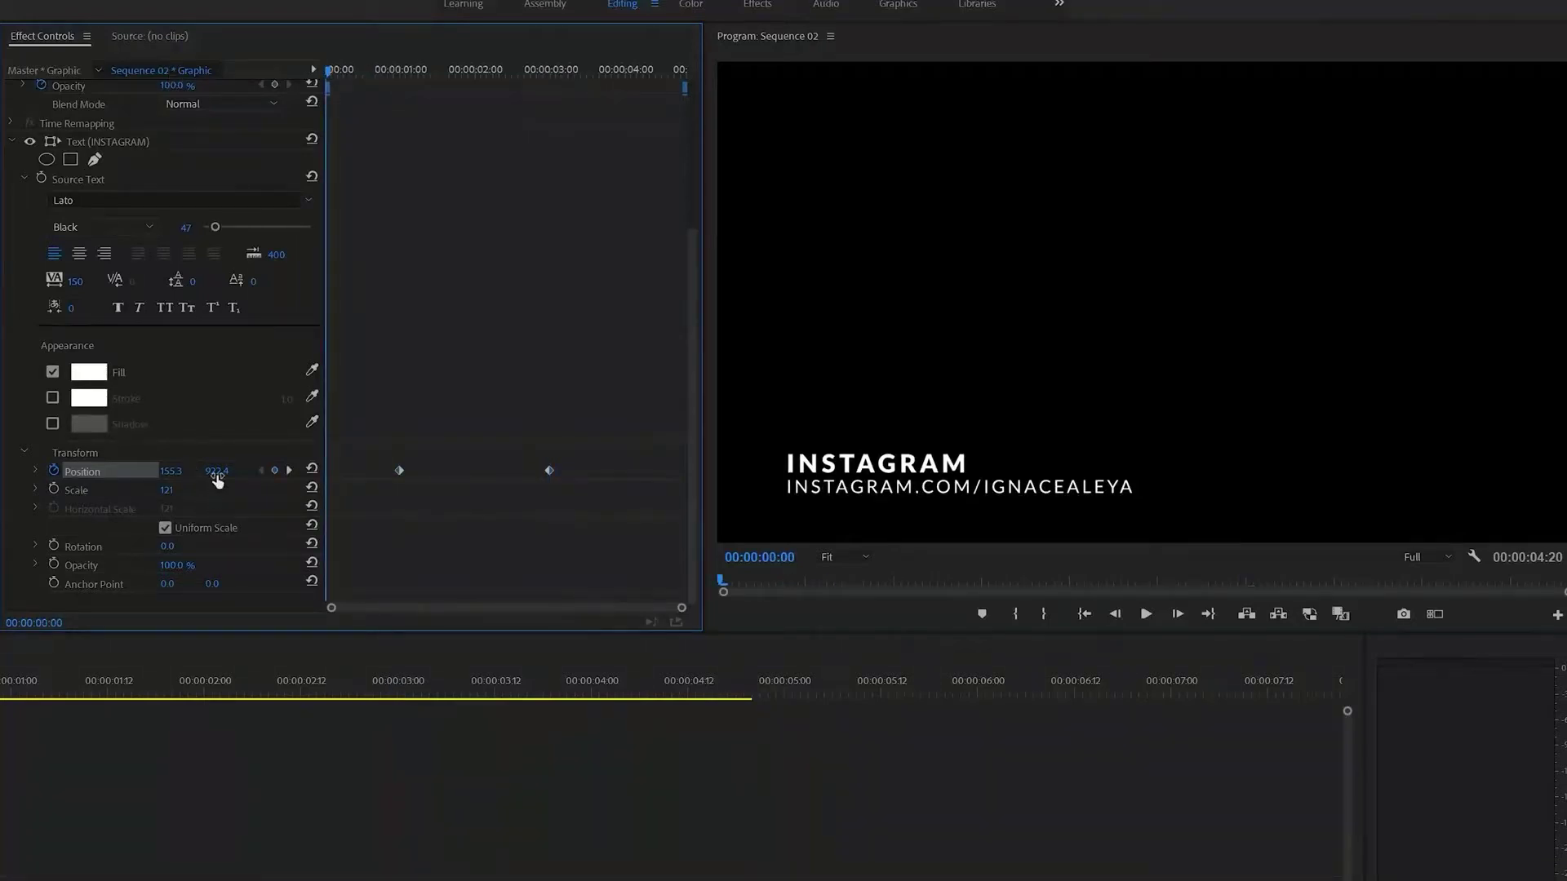
left_click_drag(217, 480, 116, 481)
key("ctrl+z")
left_click_drag(173, 471, 5, 471)
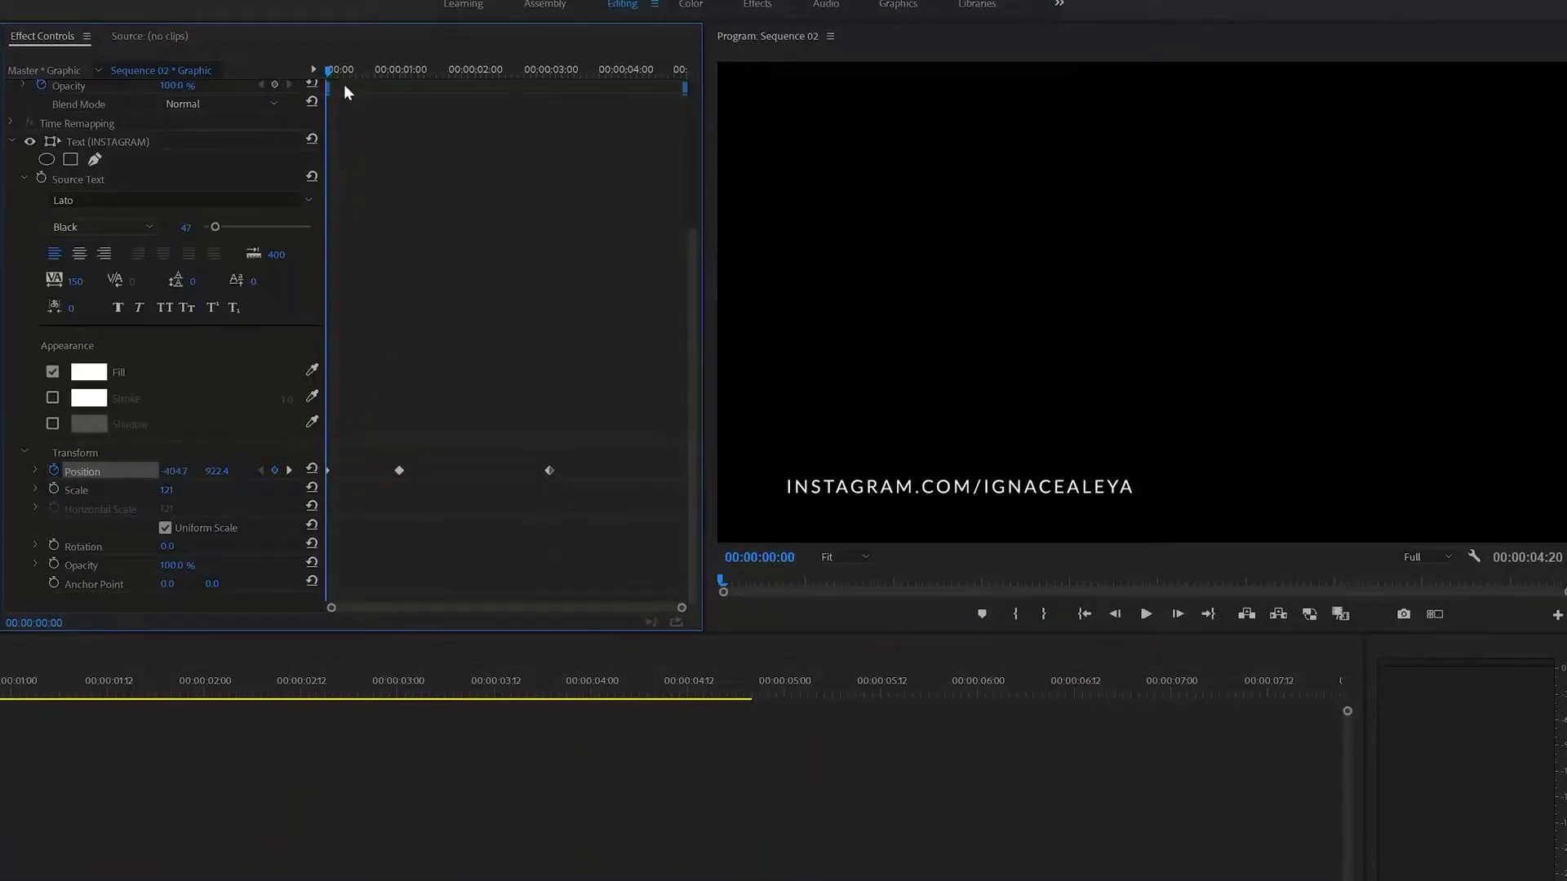
key("space")
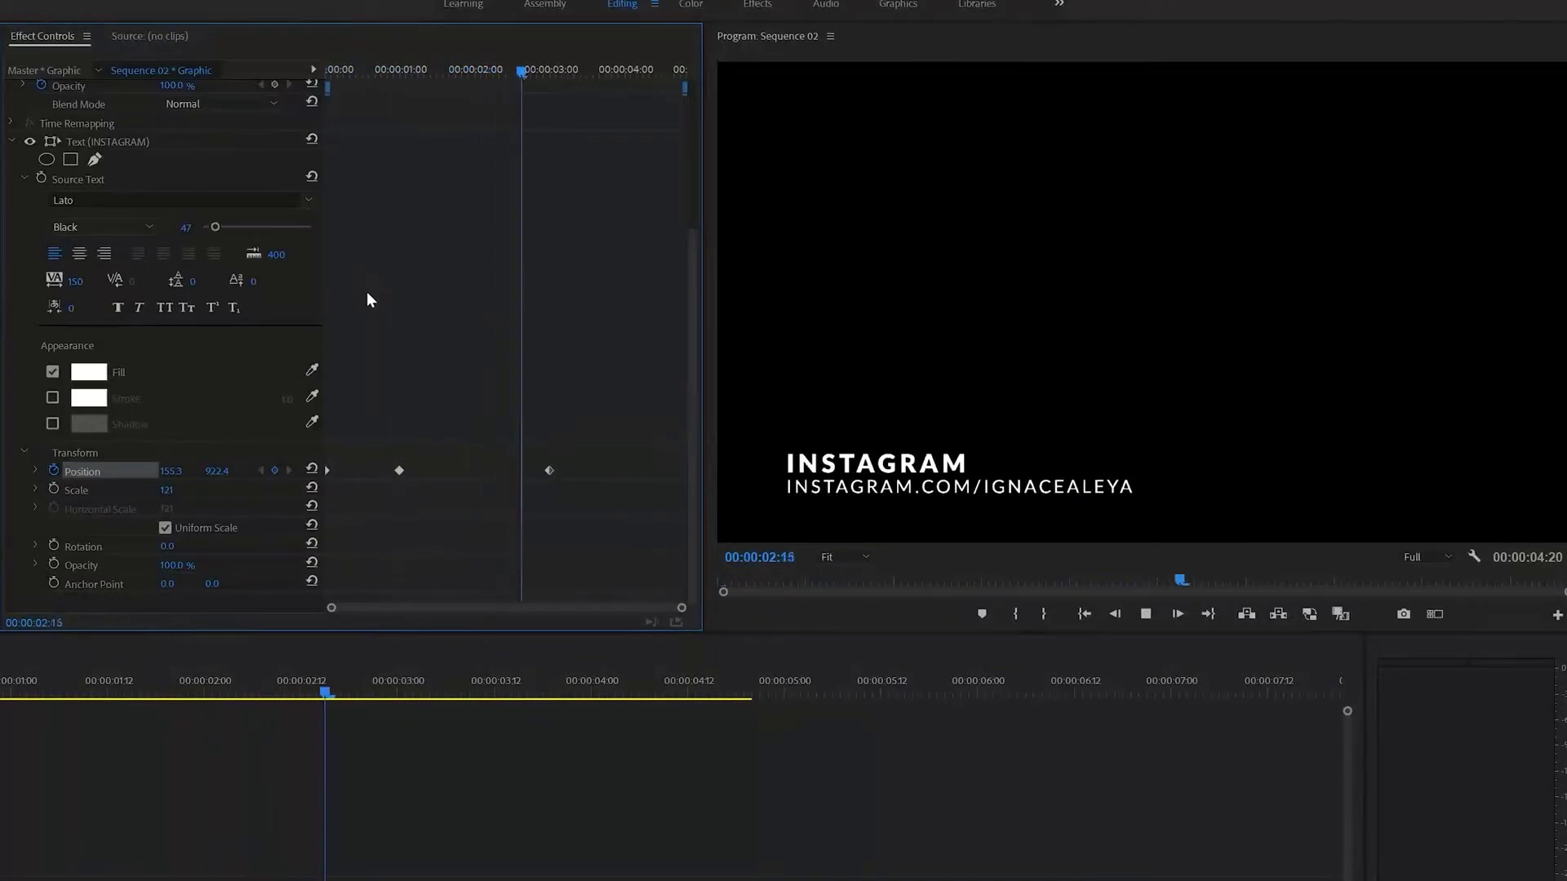
key("space")
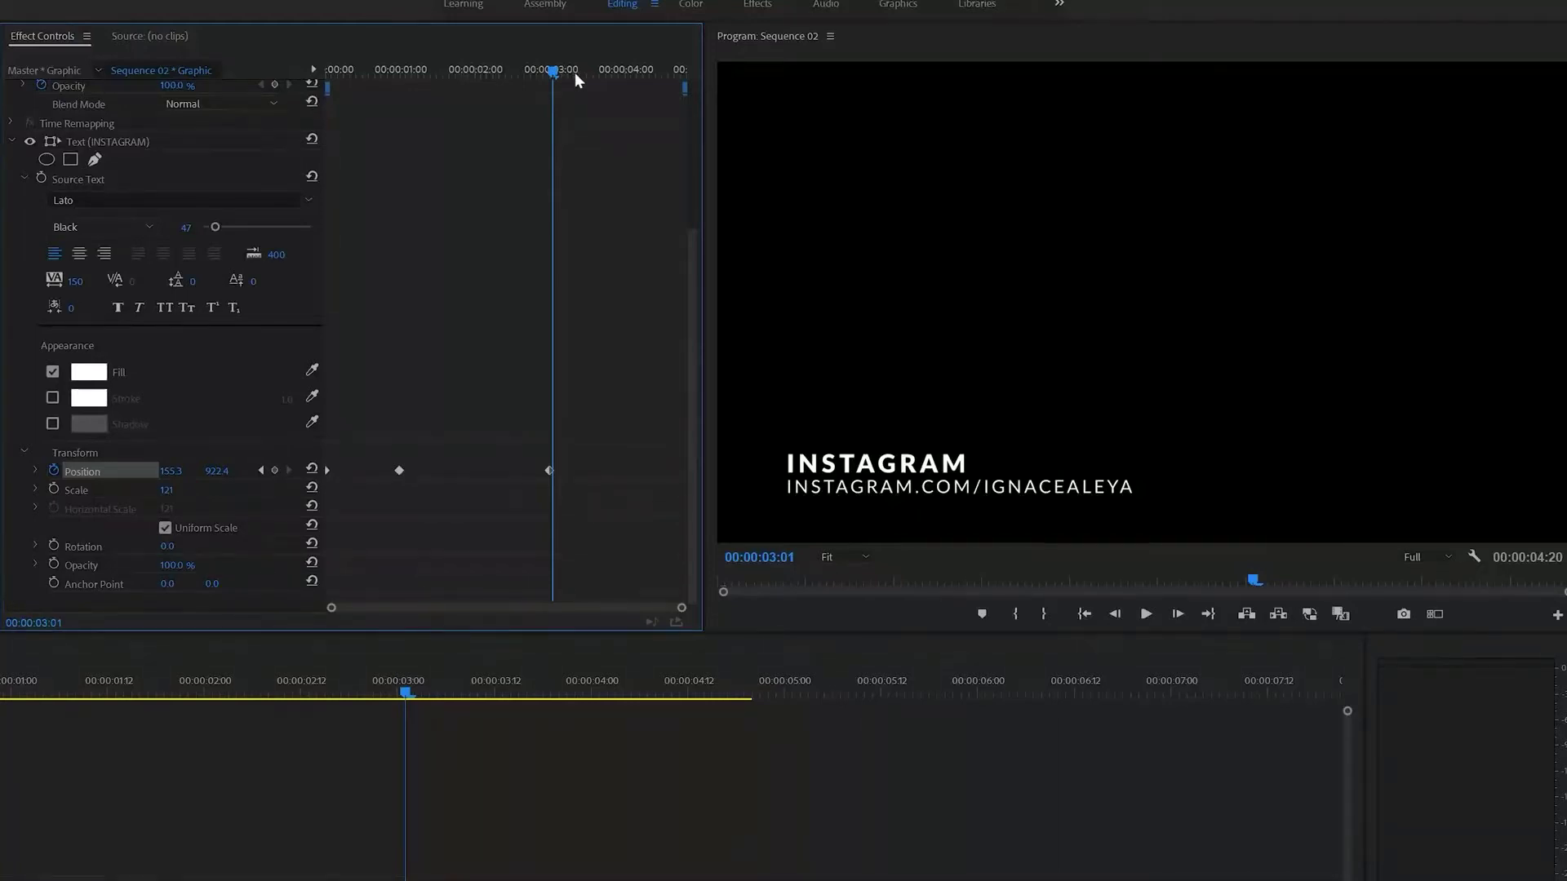
- Keyframe the INSTAGRAM title off-screen right at 00:00:04:03 by raising its horizontal position, and play the animation from the start
left_click_drag(574, 72, 638, 105)
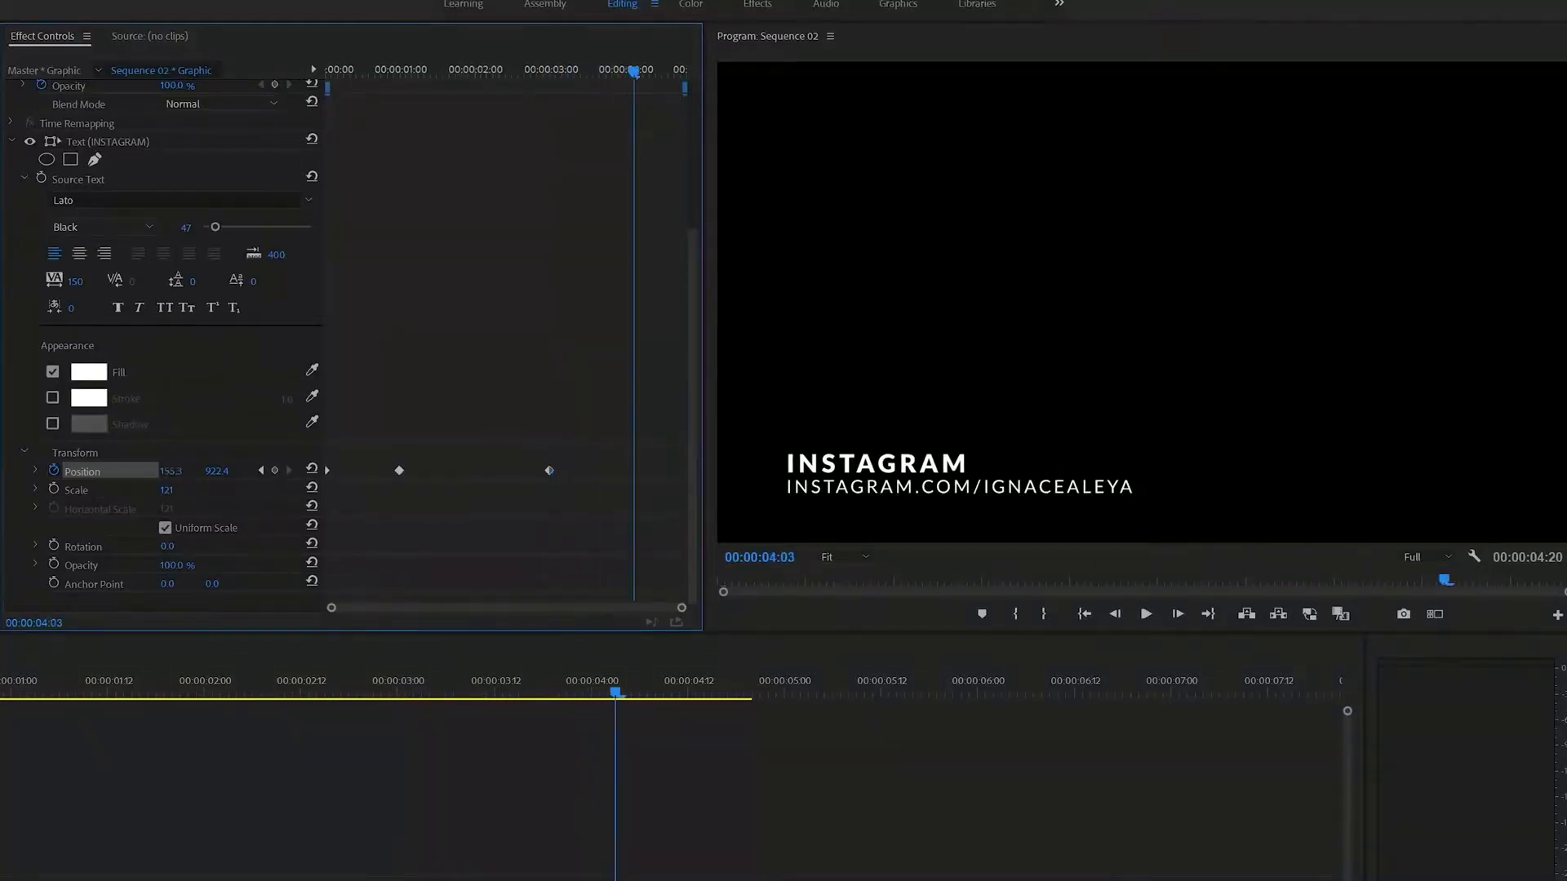
left_click_drag(171, 470, 409, 471)
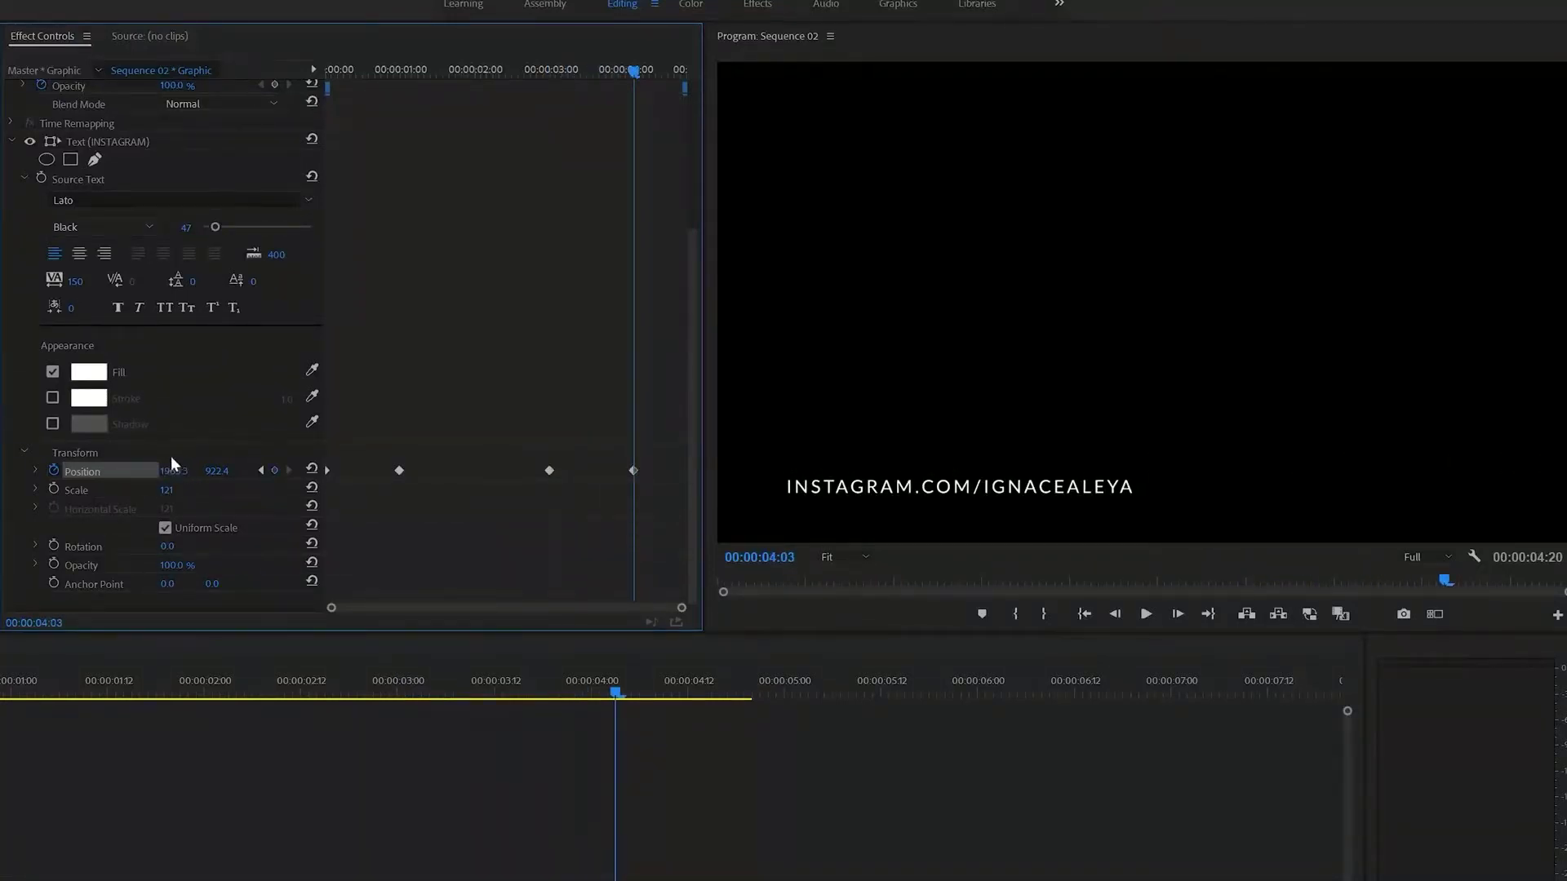
key("Home")
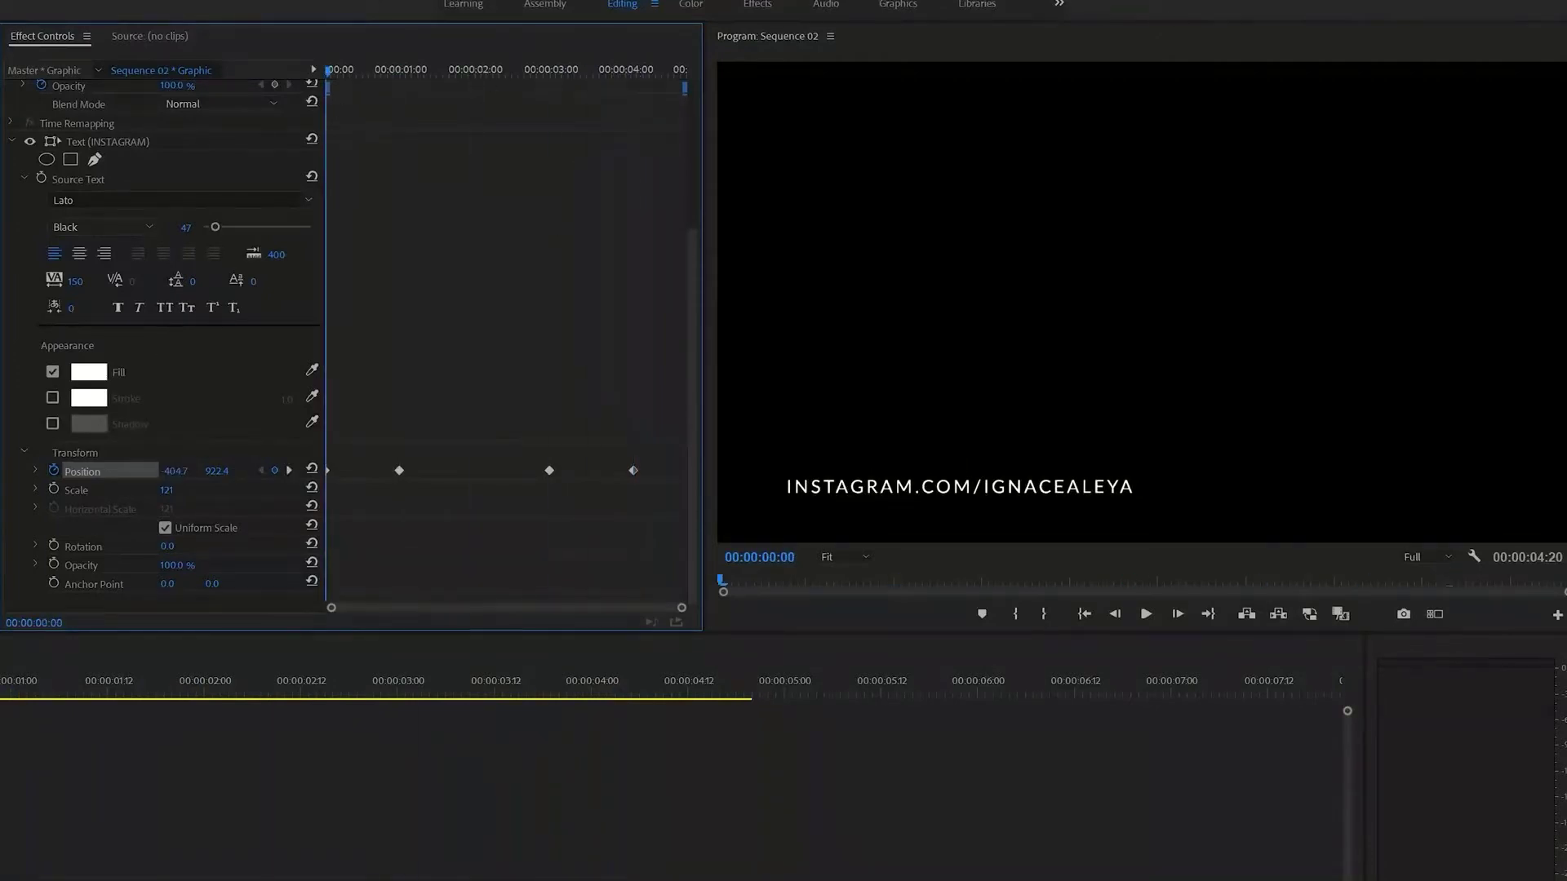
key("space")
key("space")
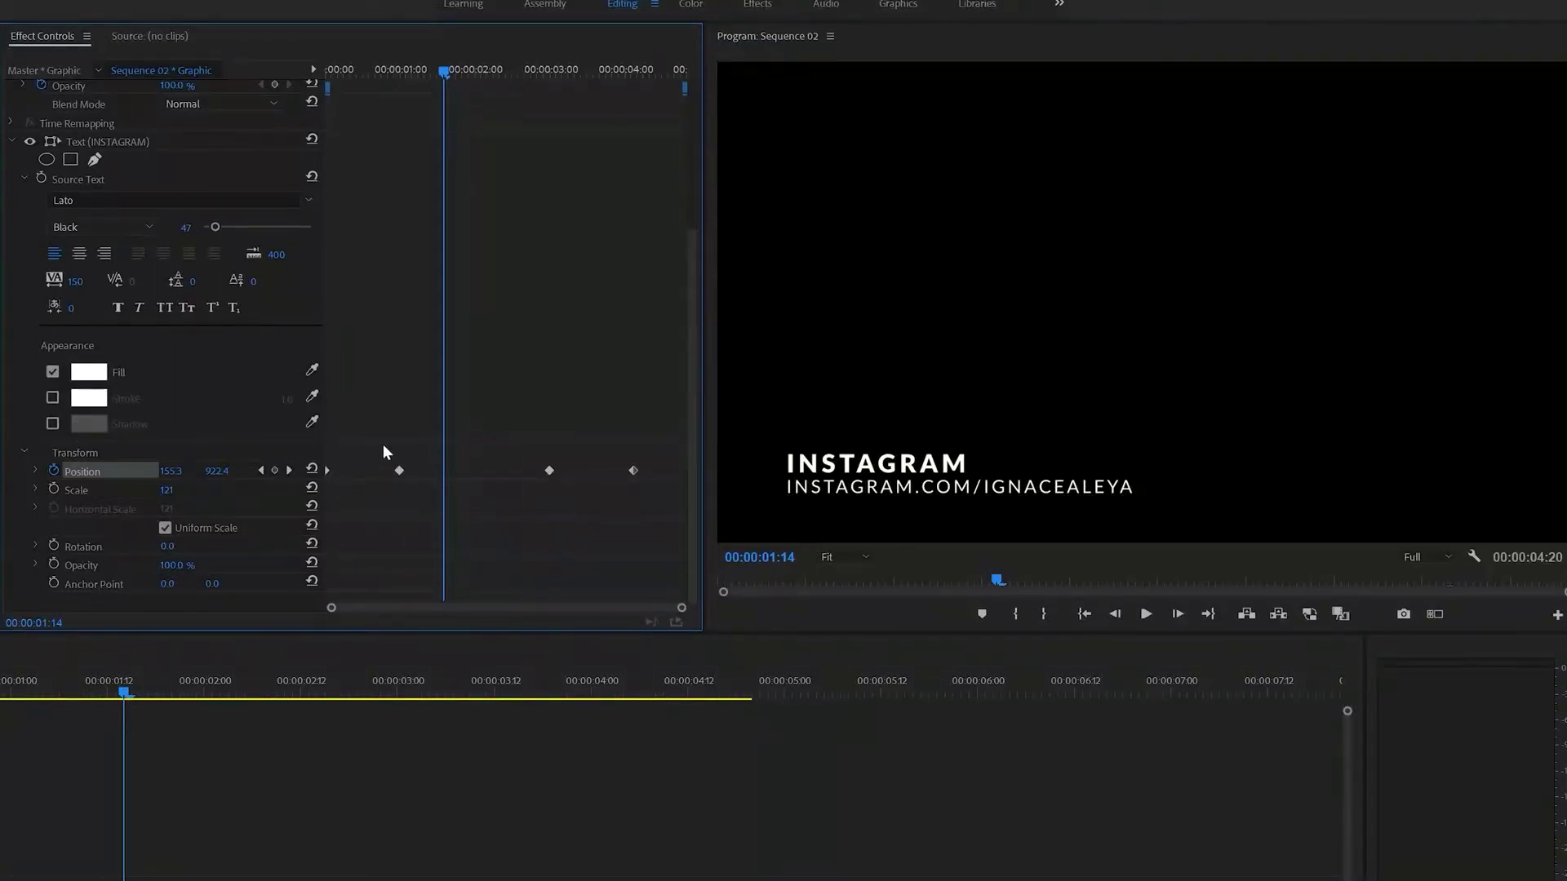
- Set the temporal interpolation of the title's two middle Position keyframes to Continuous Bezier and play back the result
left_click_drag(372, 406, 556, 534)
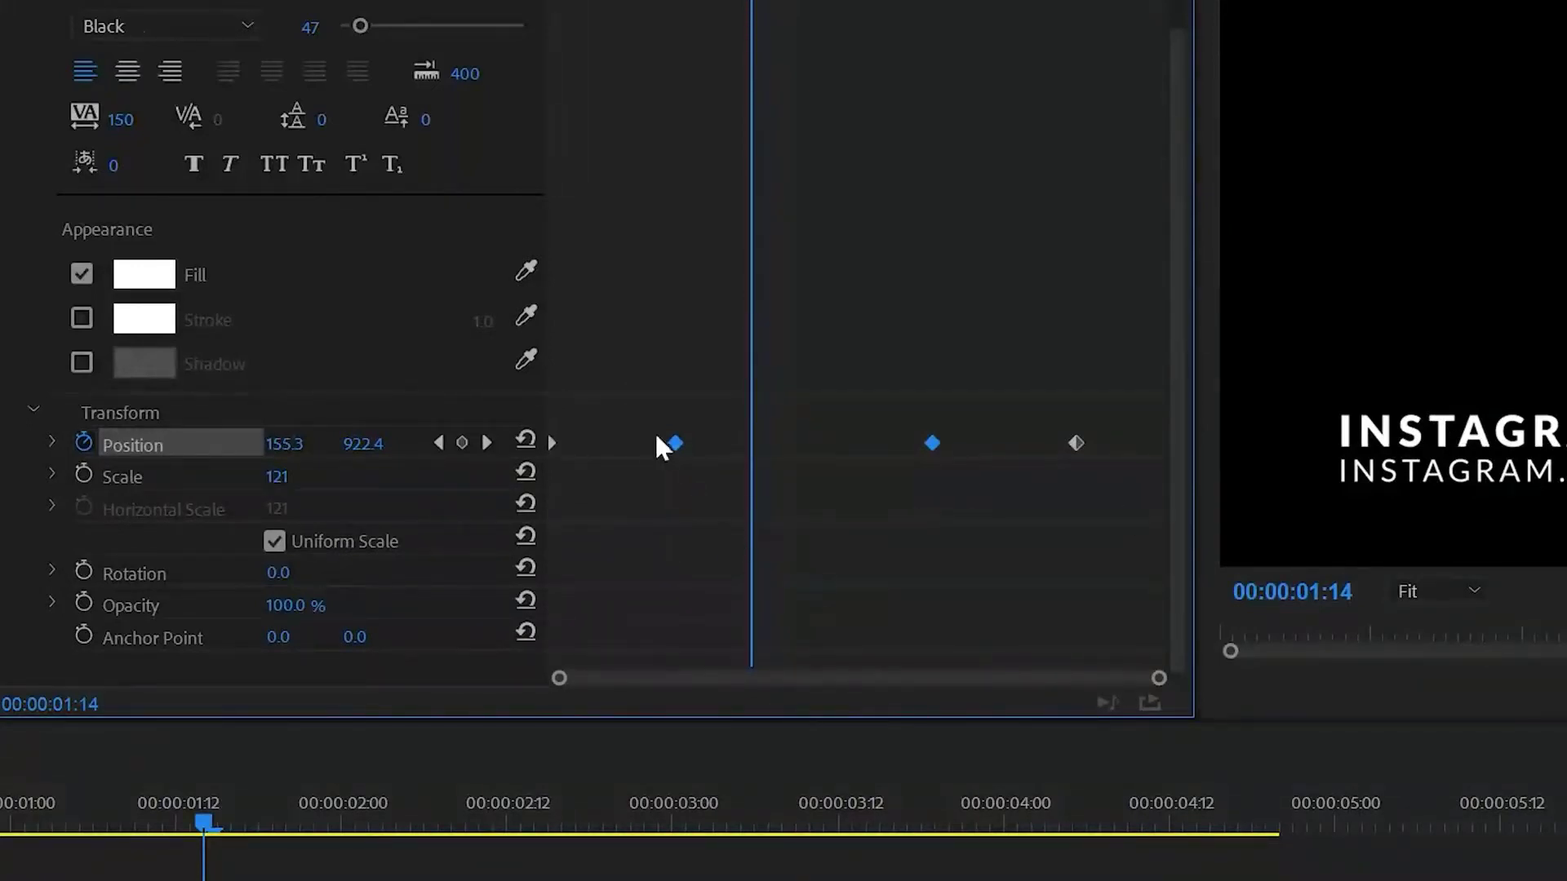
left_click_drag(629, 377, 992, 527)
right_click(674, 448)
mouse_move(743, 684)
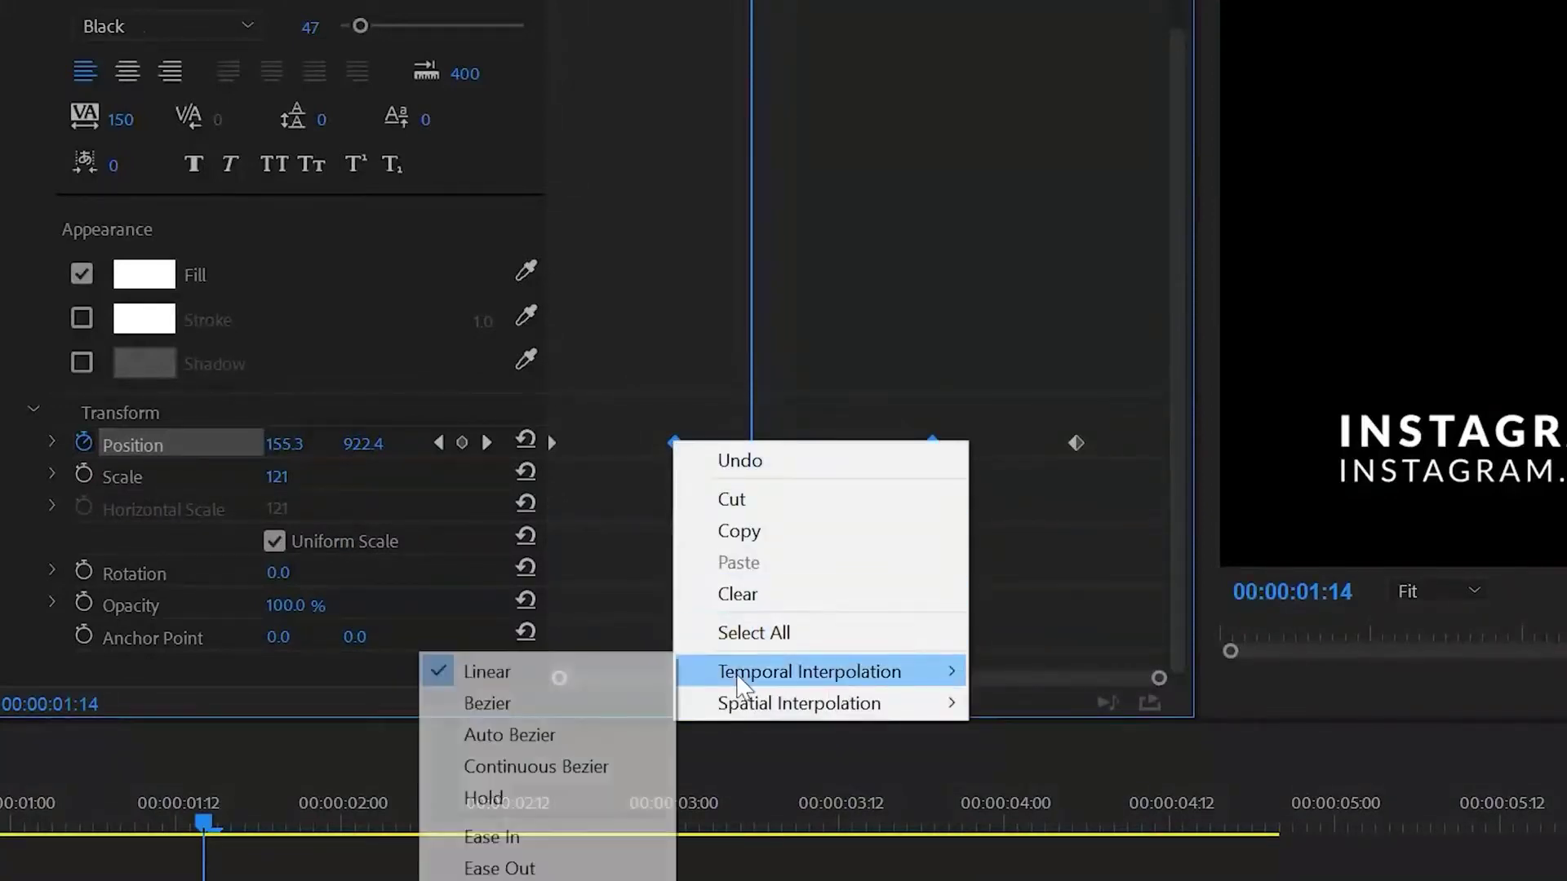
left_click(565, 768)
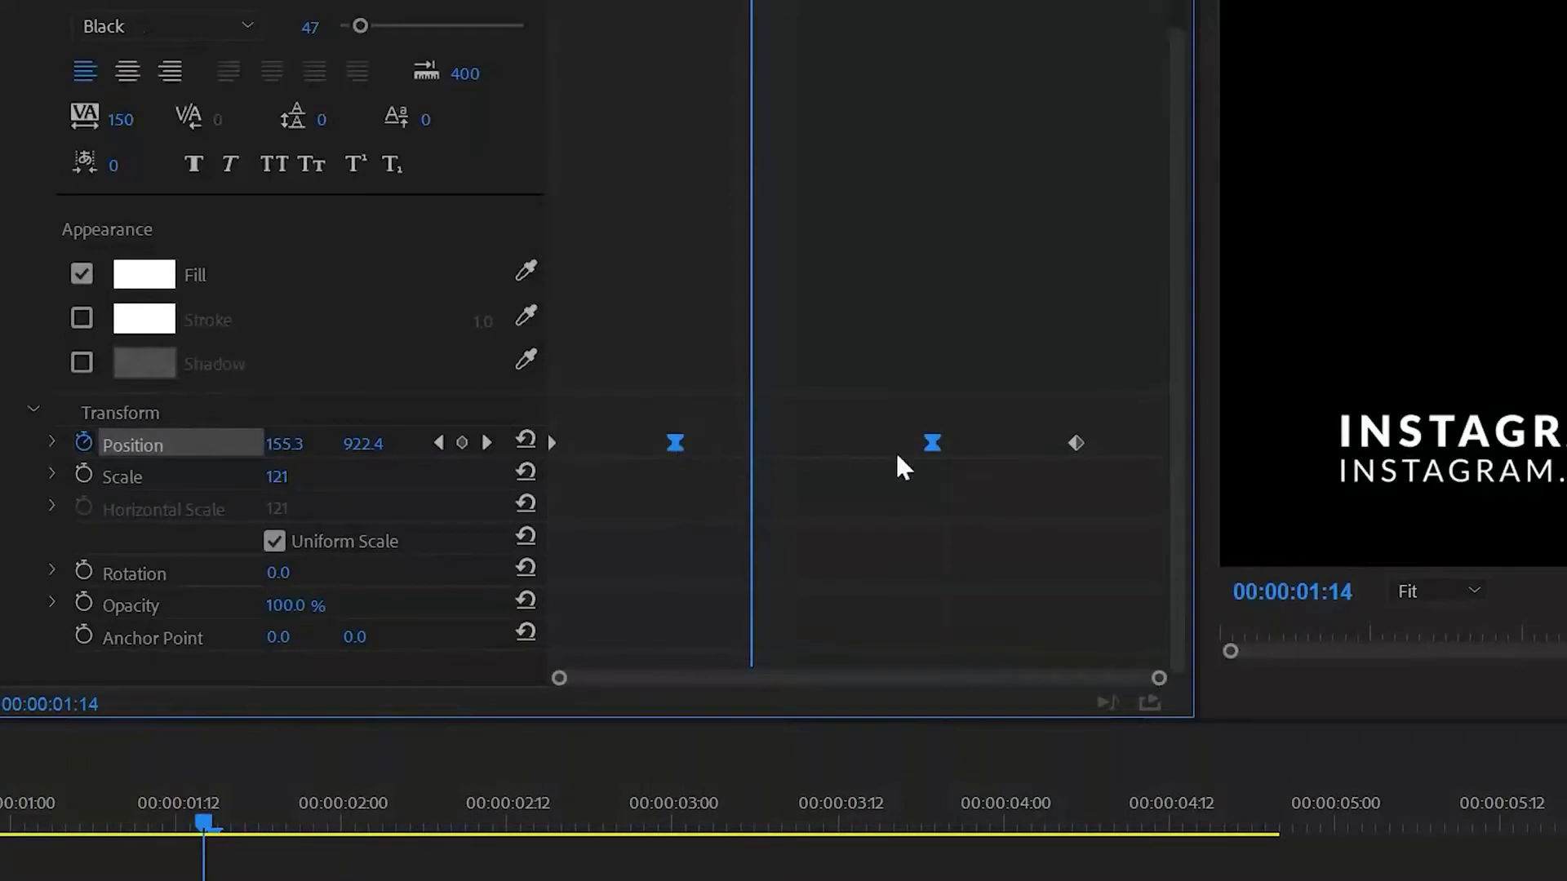
left_click(849, 536)
key("Home")
key("space")
key("Home")
key("space")
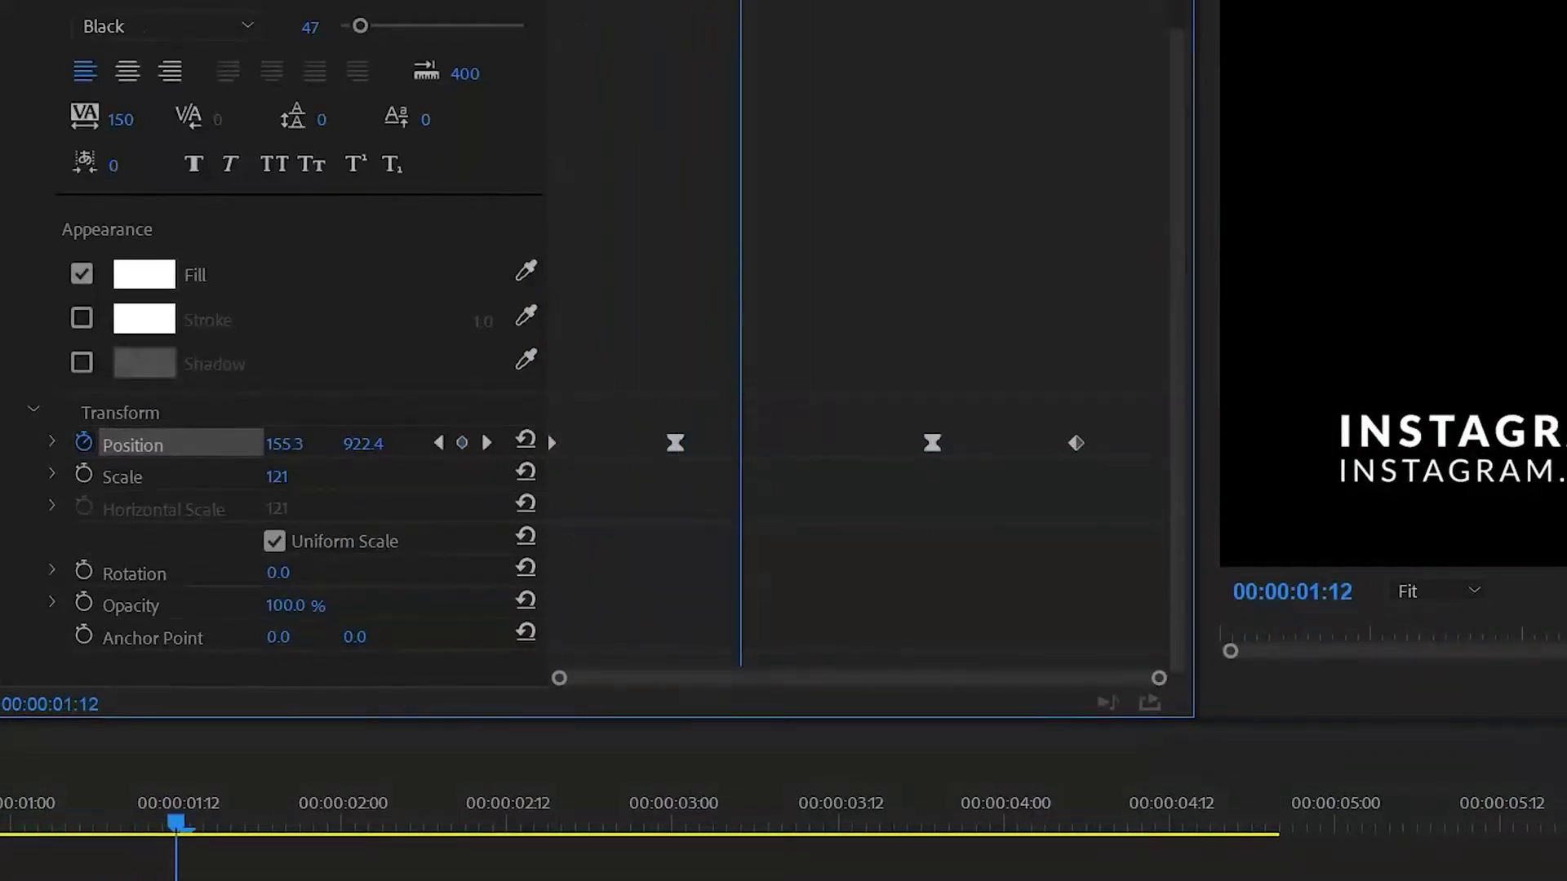
- Reshape the title's Position velocity graph so the entrance starts fast and eases to zero velocity at the one-second keyframe
left_click(53, 442)
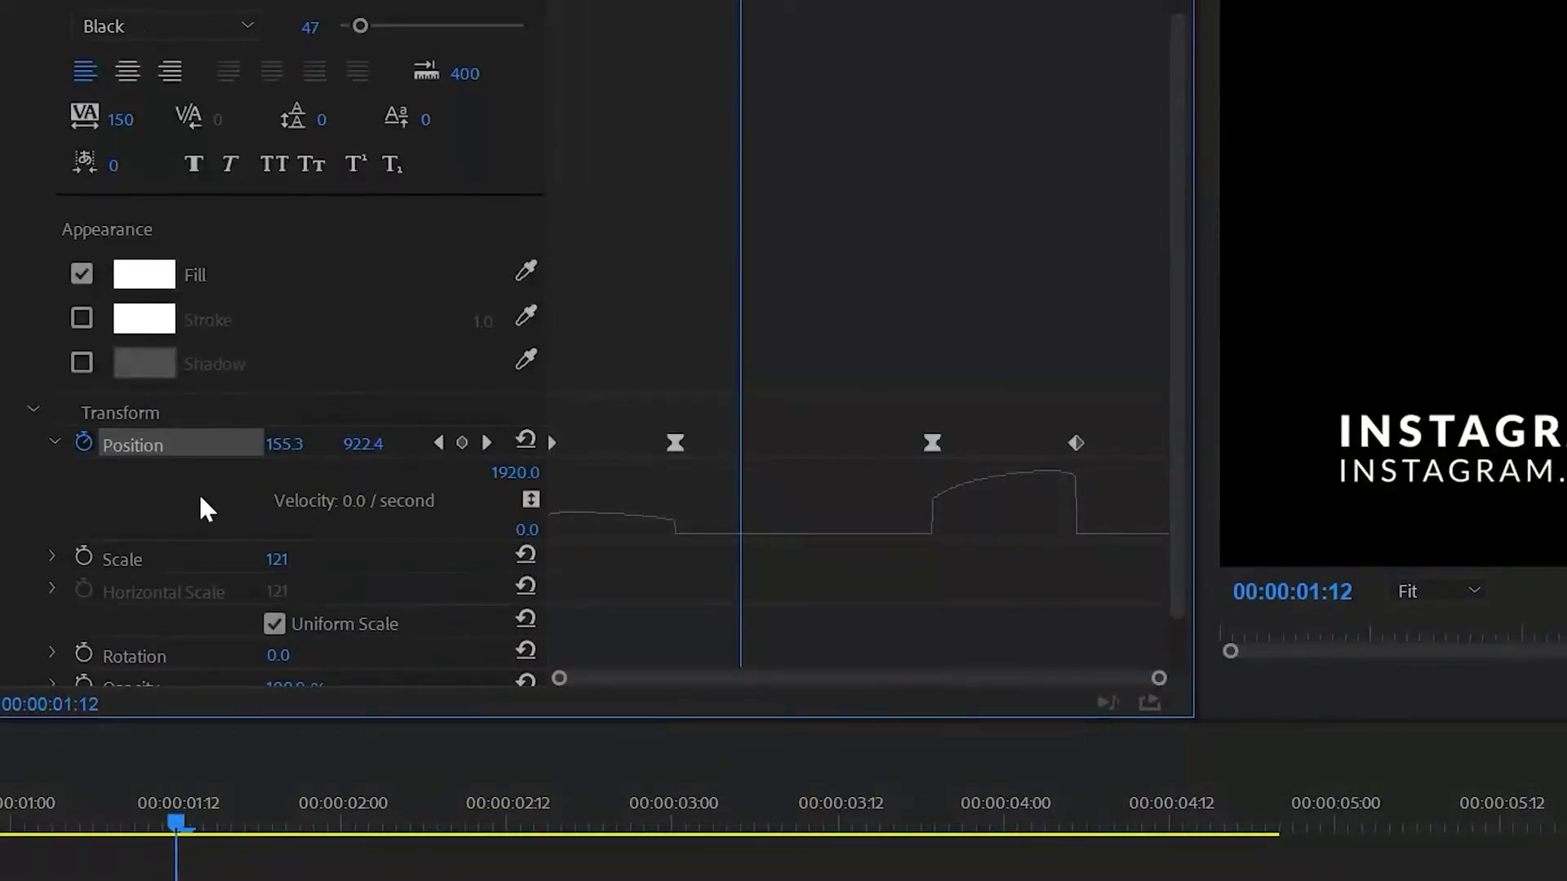
left_click(675, 444)
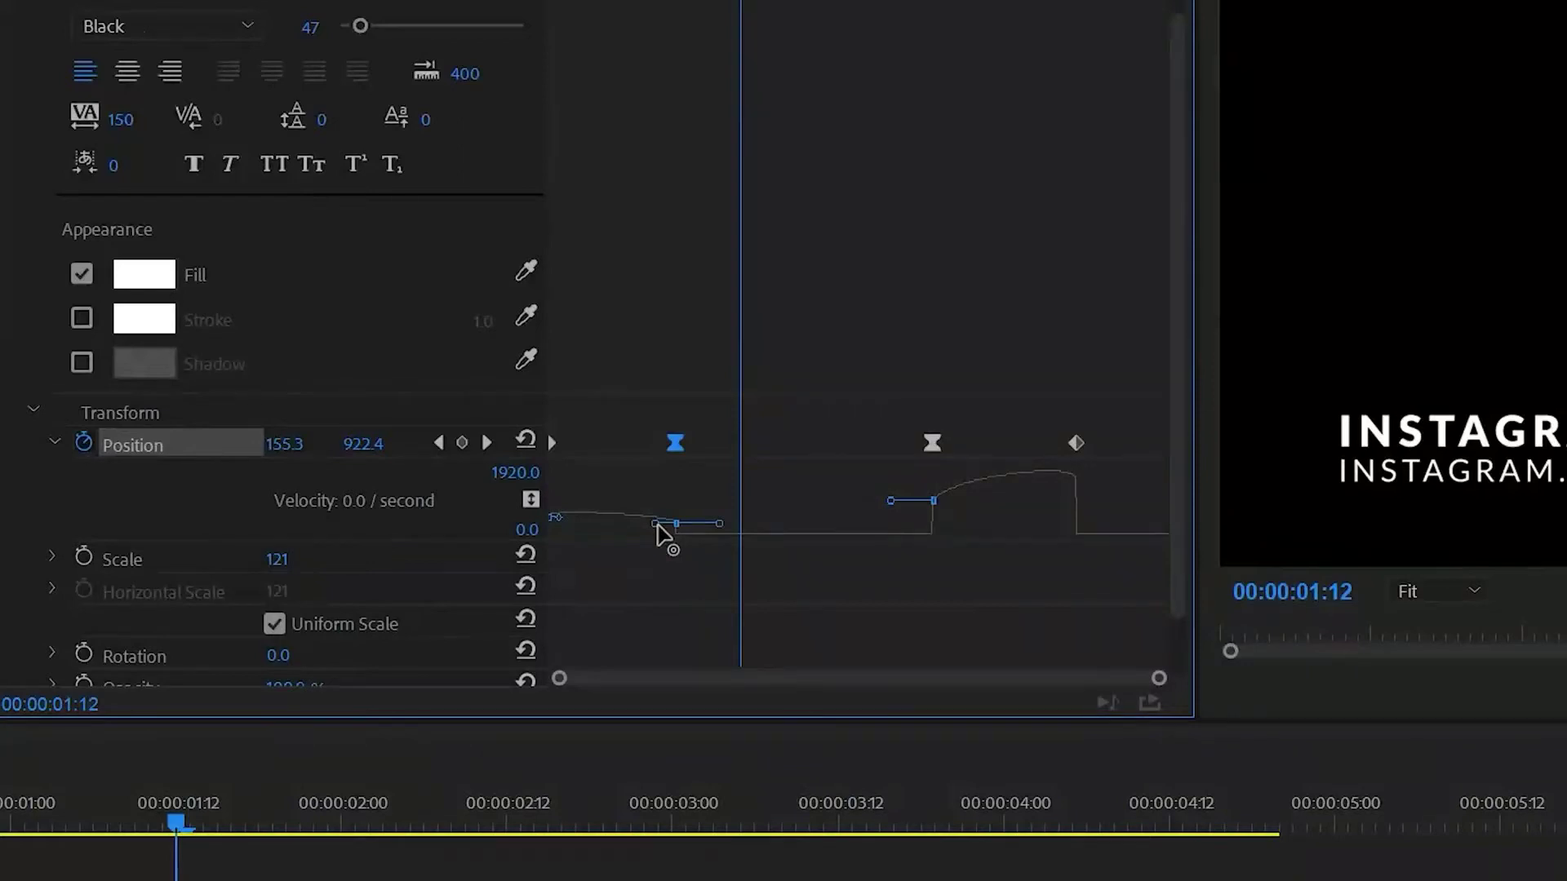
left_click_drag(658, 524, 622, 577)
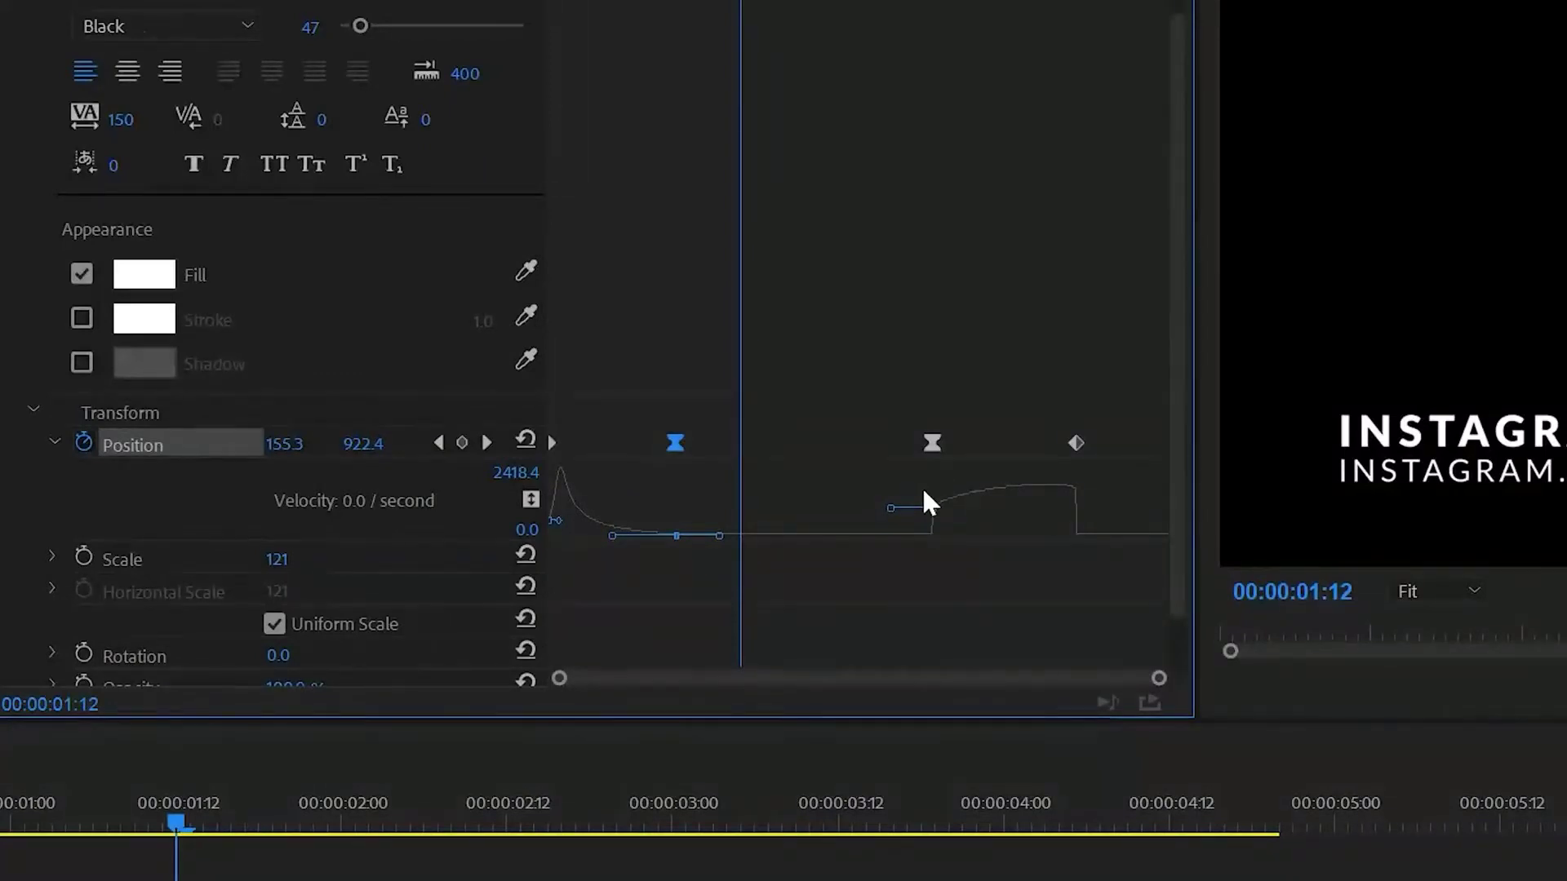
- Reshape the velocity curve after the three-second keyframe so the exit starts at zero and accelerates, and preview the animation
left_click_drag(889, 401, 966, 488)
left_click_drag(957, 510, 1061, 608)
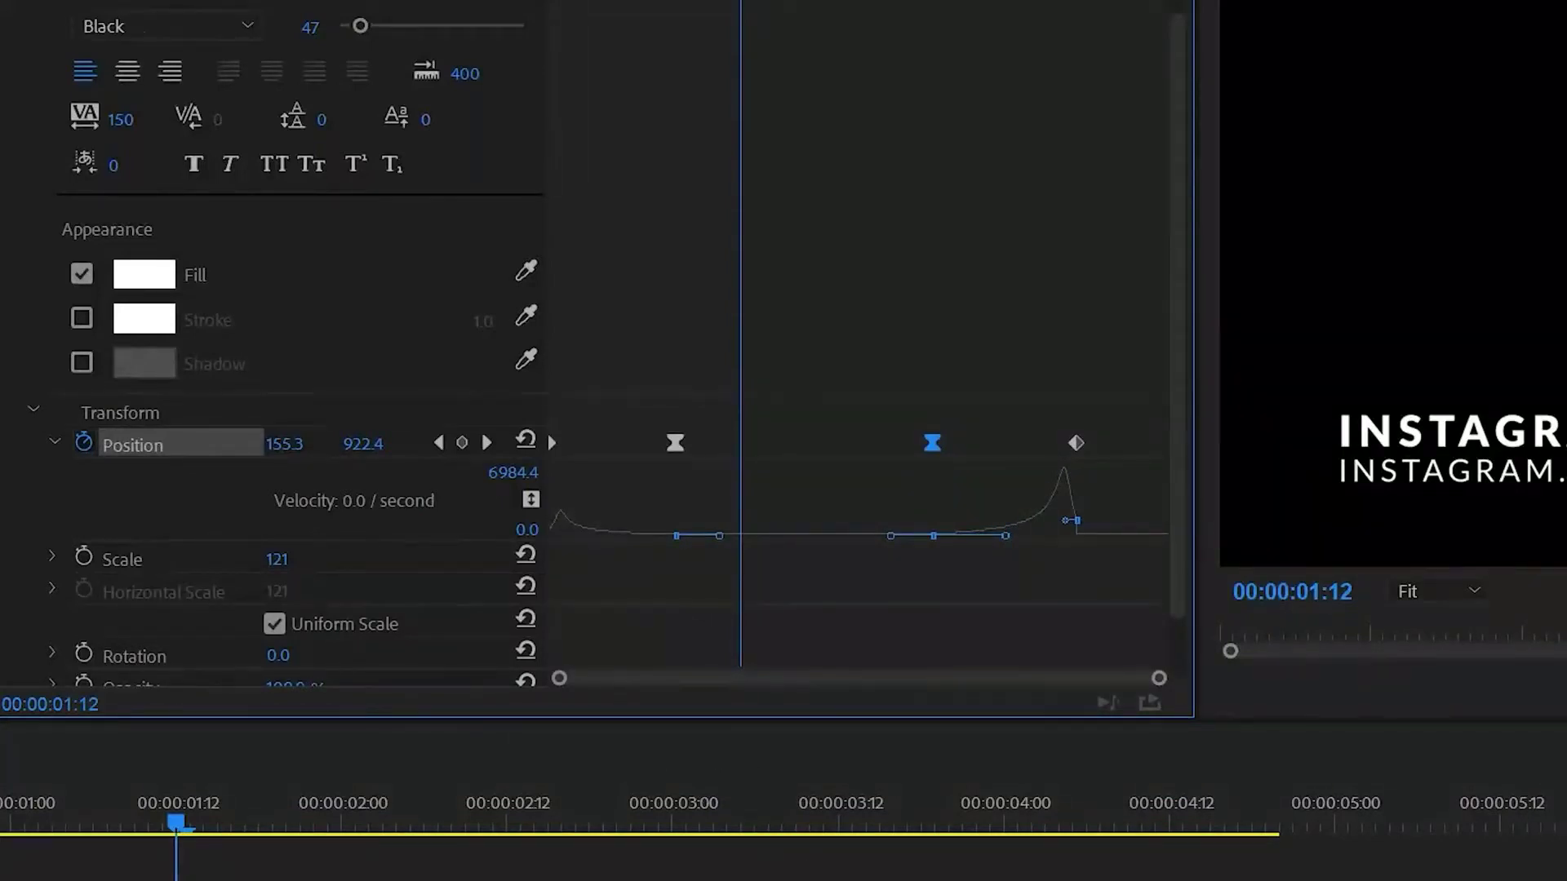
key("Home")
key("space")
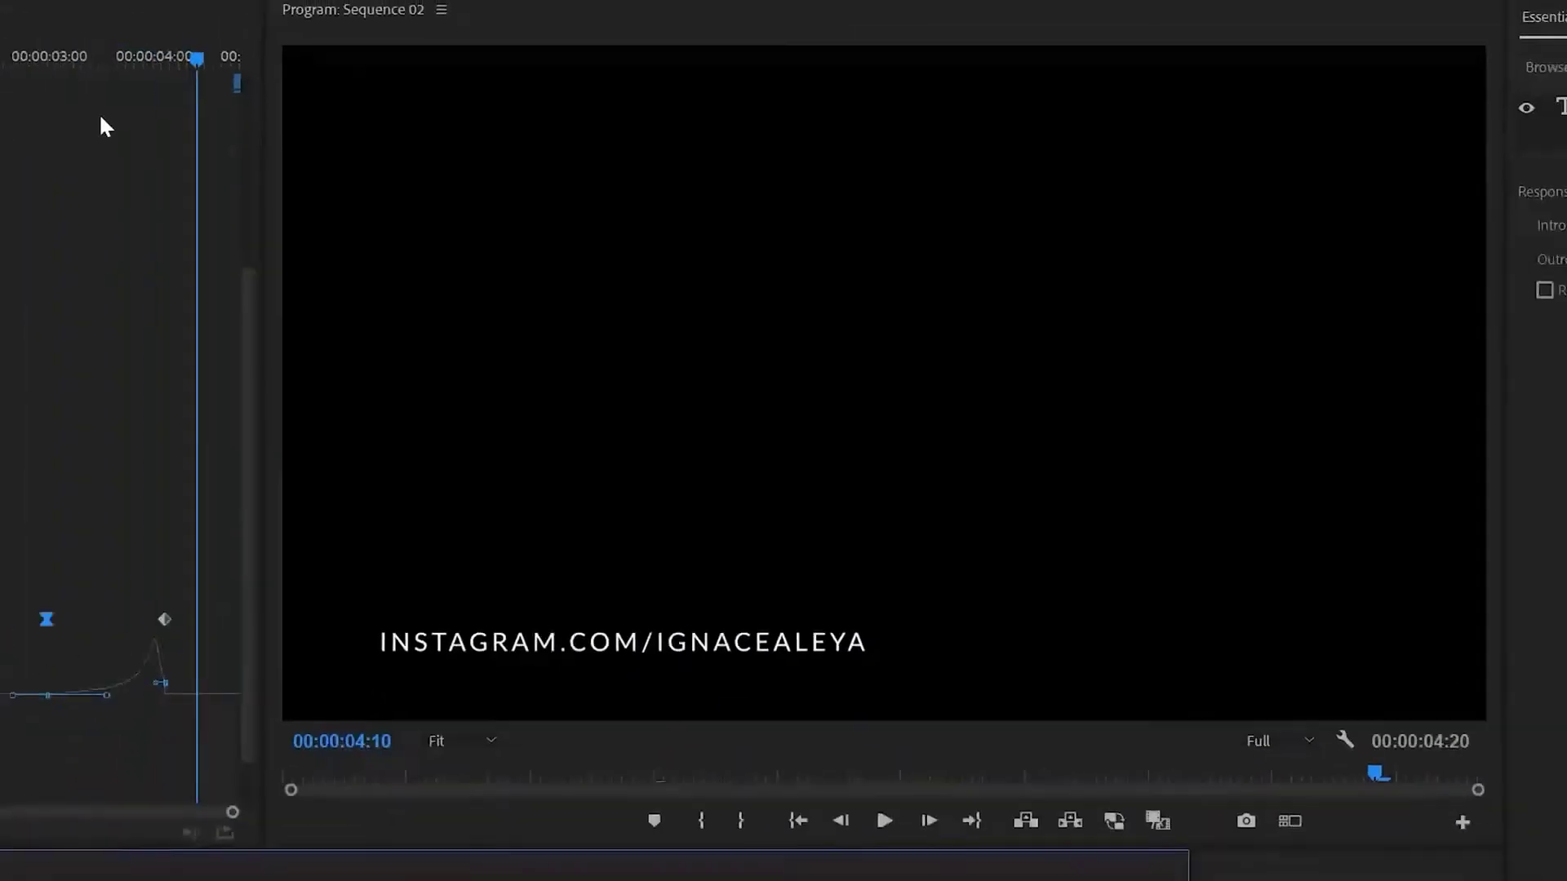
left_click_drag(713, 86, 660, 90)
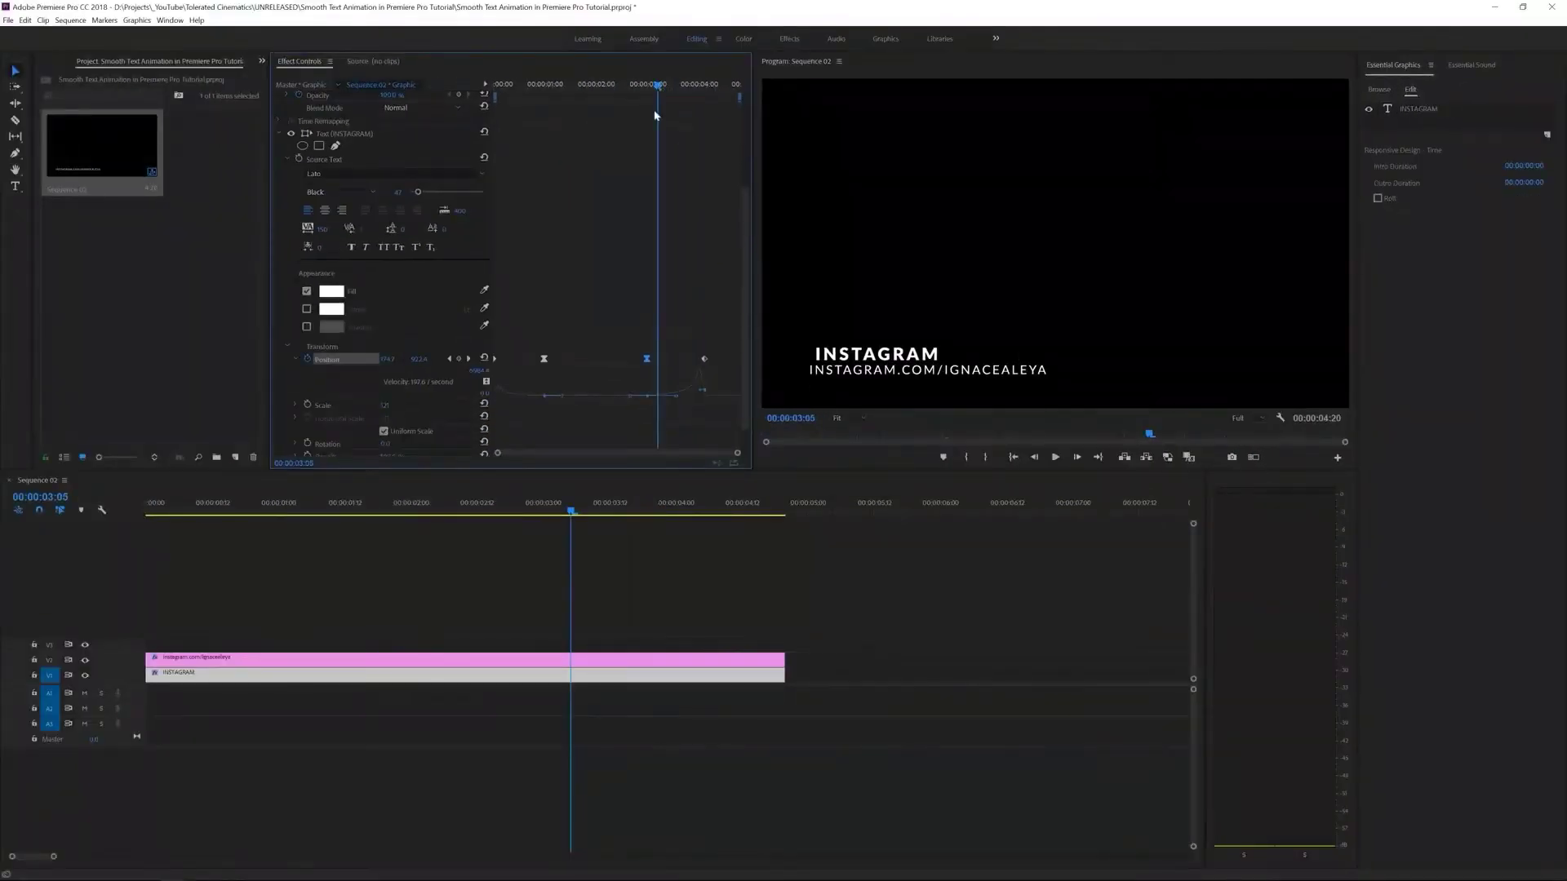
- Enable Position keyframing for the profile URL line's text at 00:00:01:00, keeping its current on-screen placement
left_click(417, 662)
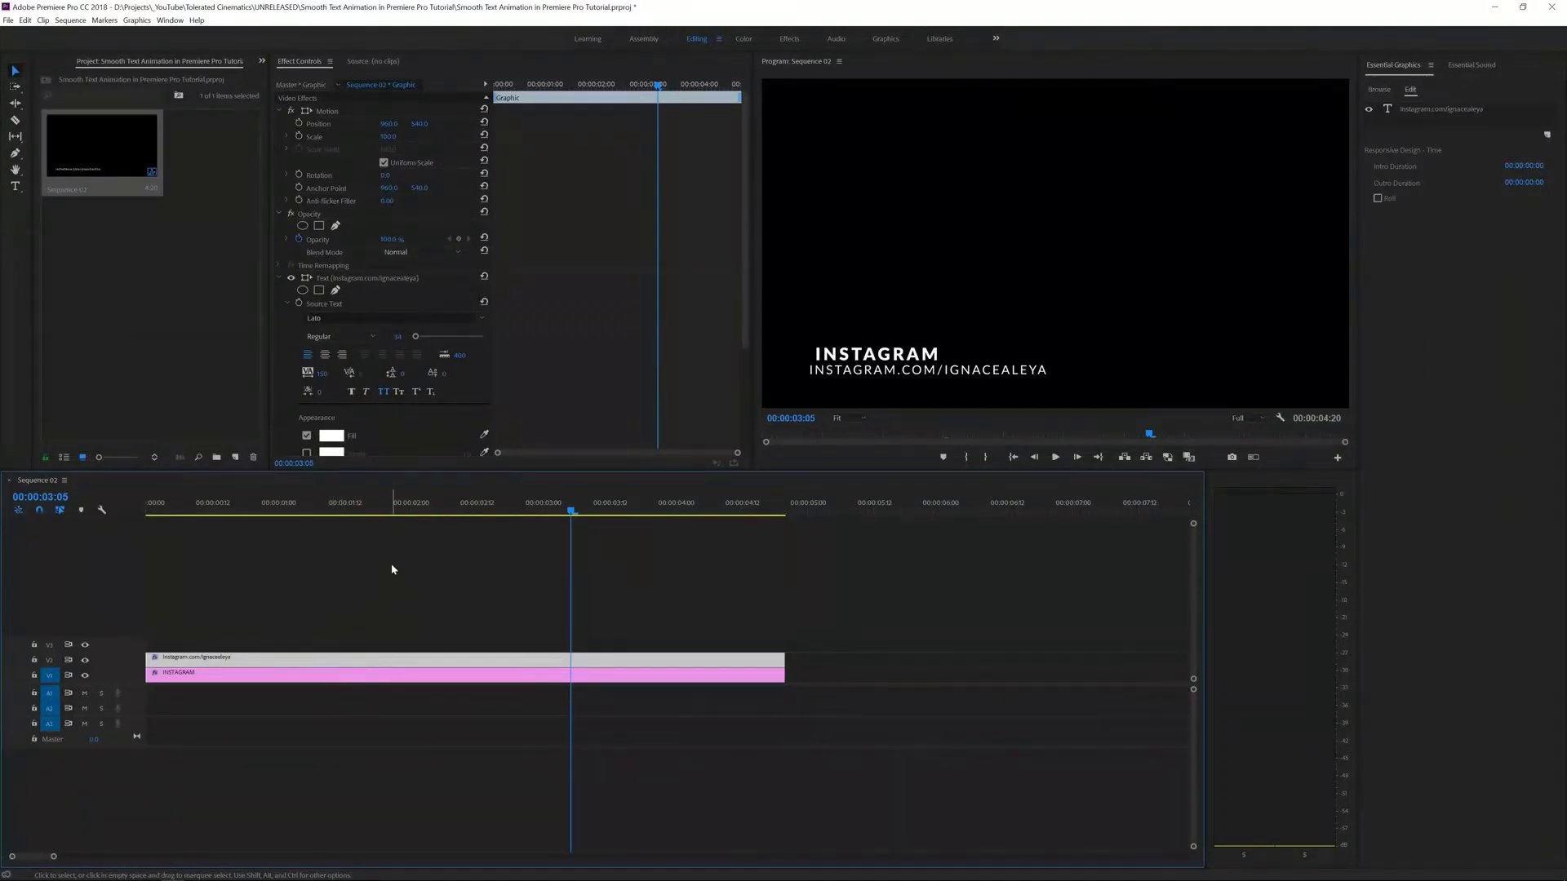
left_click_drag(559, 512, 1, 517)
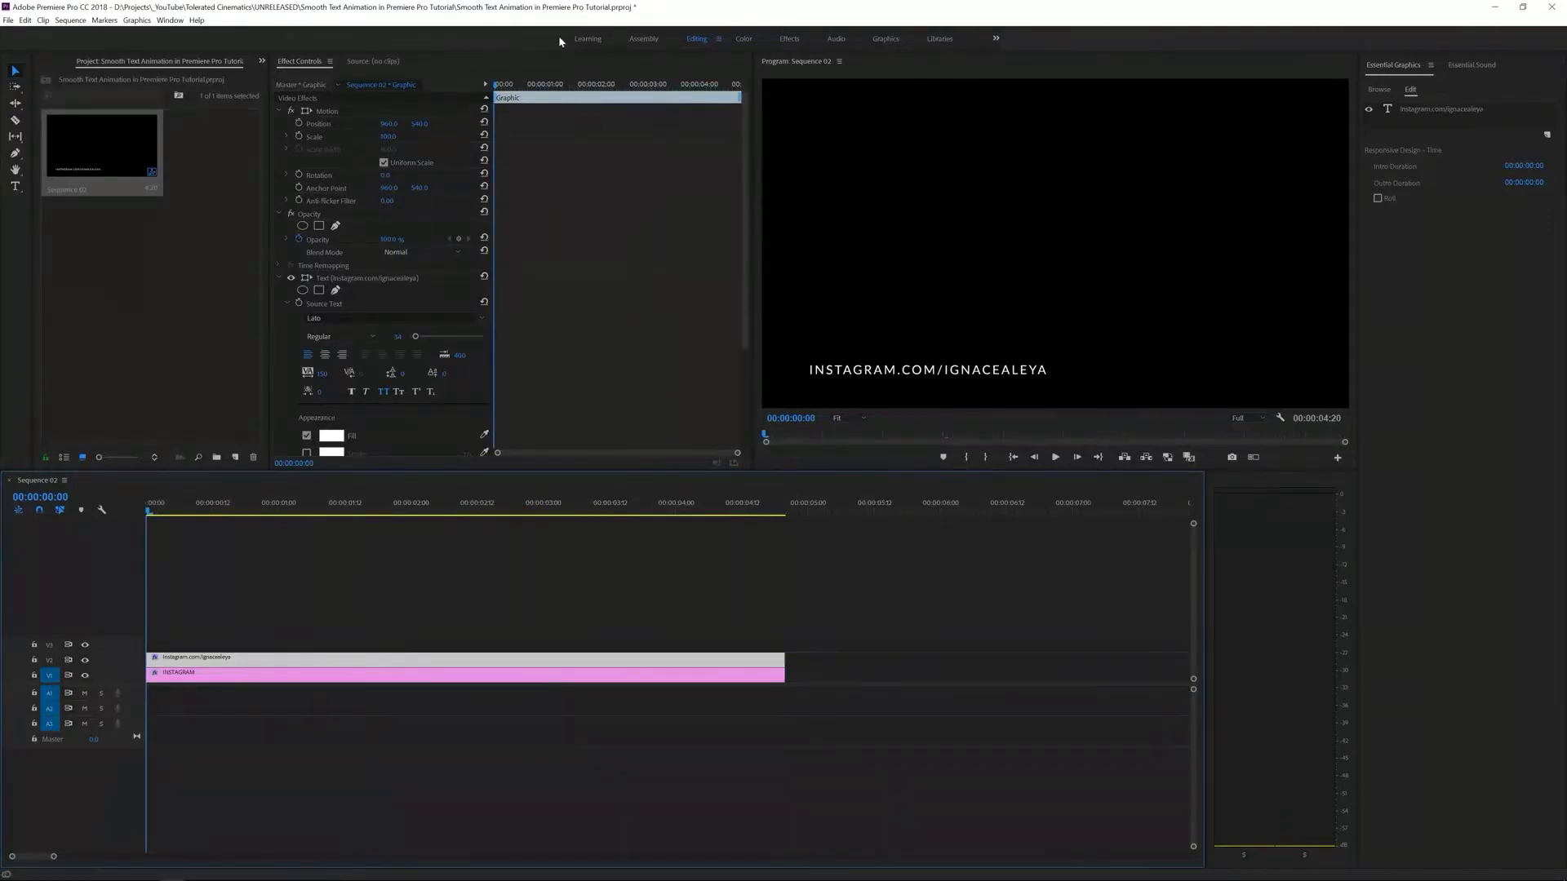
left_click(546, 84)
key("Left")
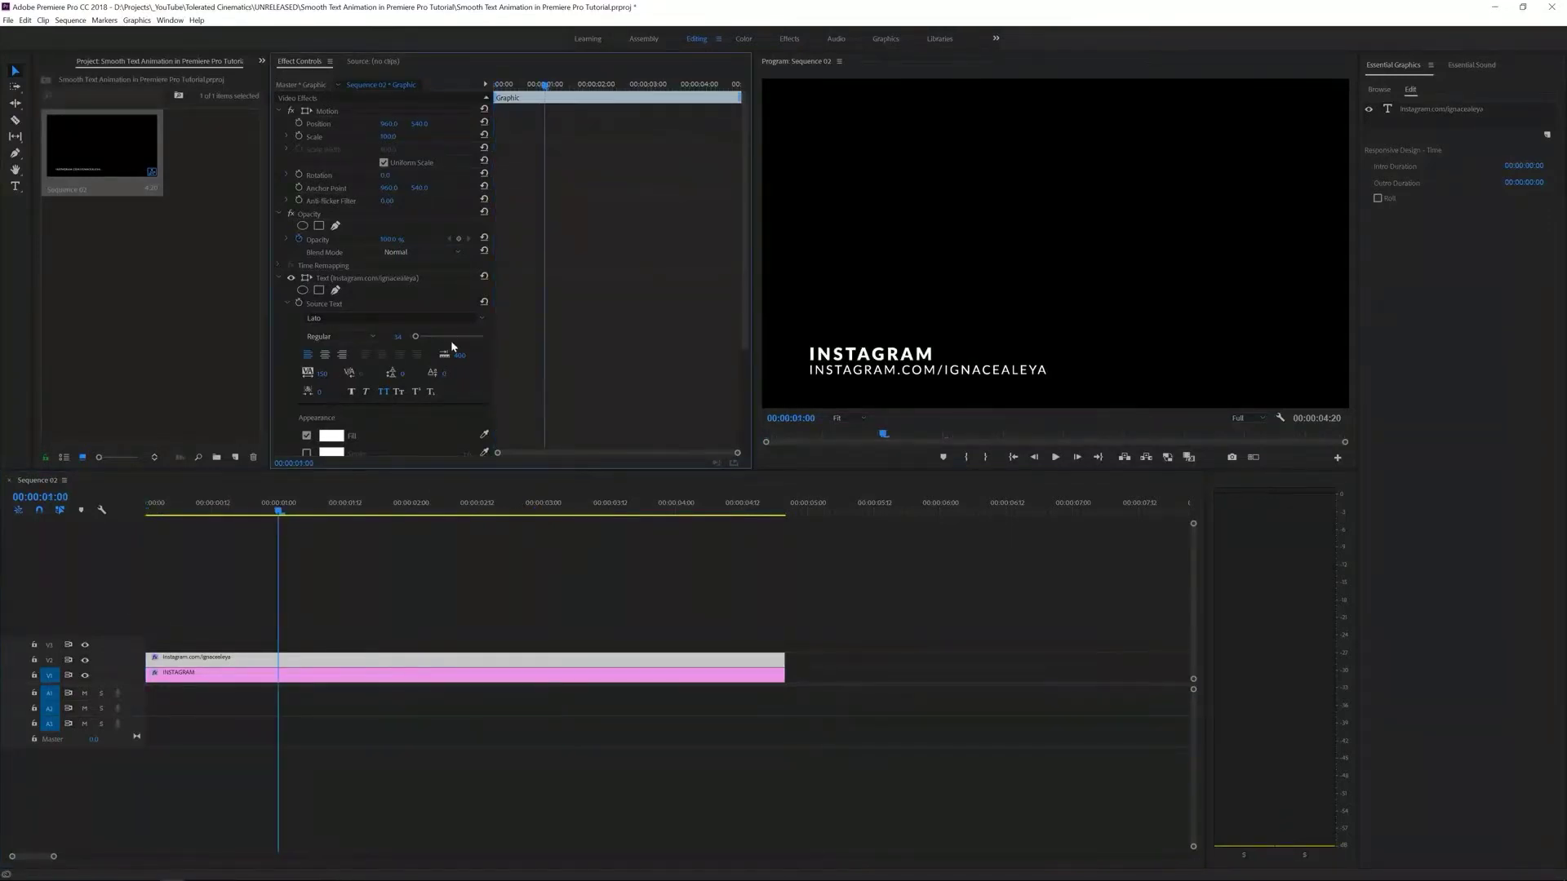
scroll(496, 360, "down", 5)
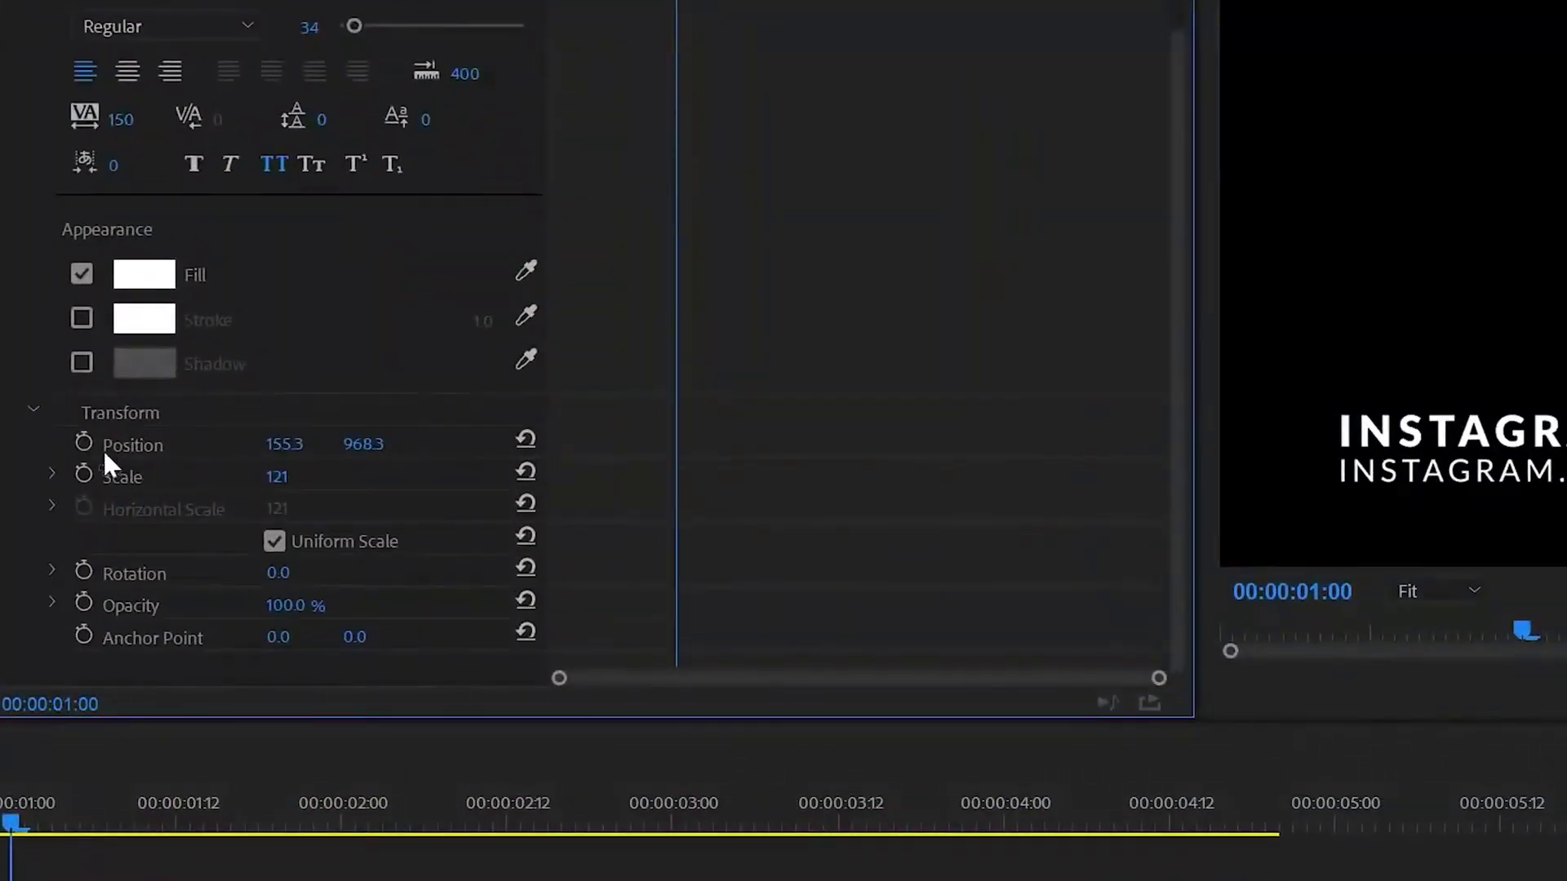
left_click(307, 359)
- Add a Position keyframe at 00:00:03:00 that holds the URL line in place
left_click(950, 1)
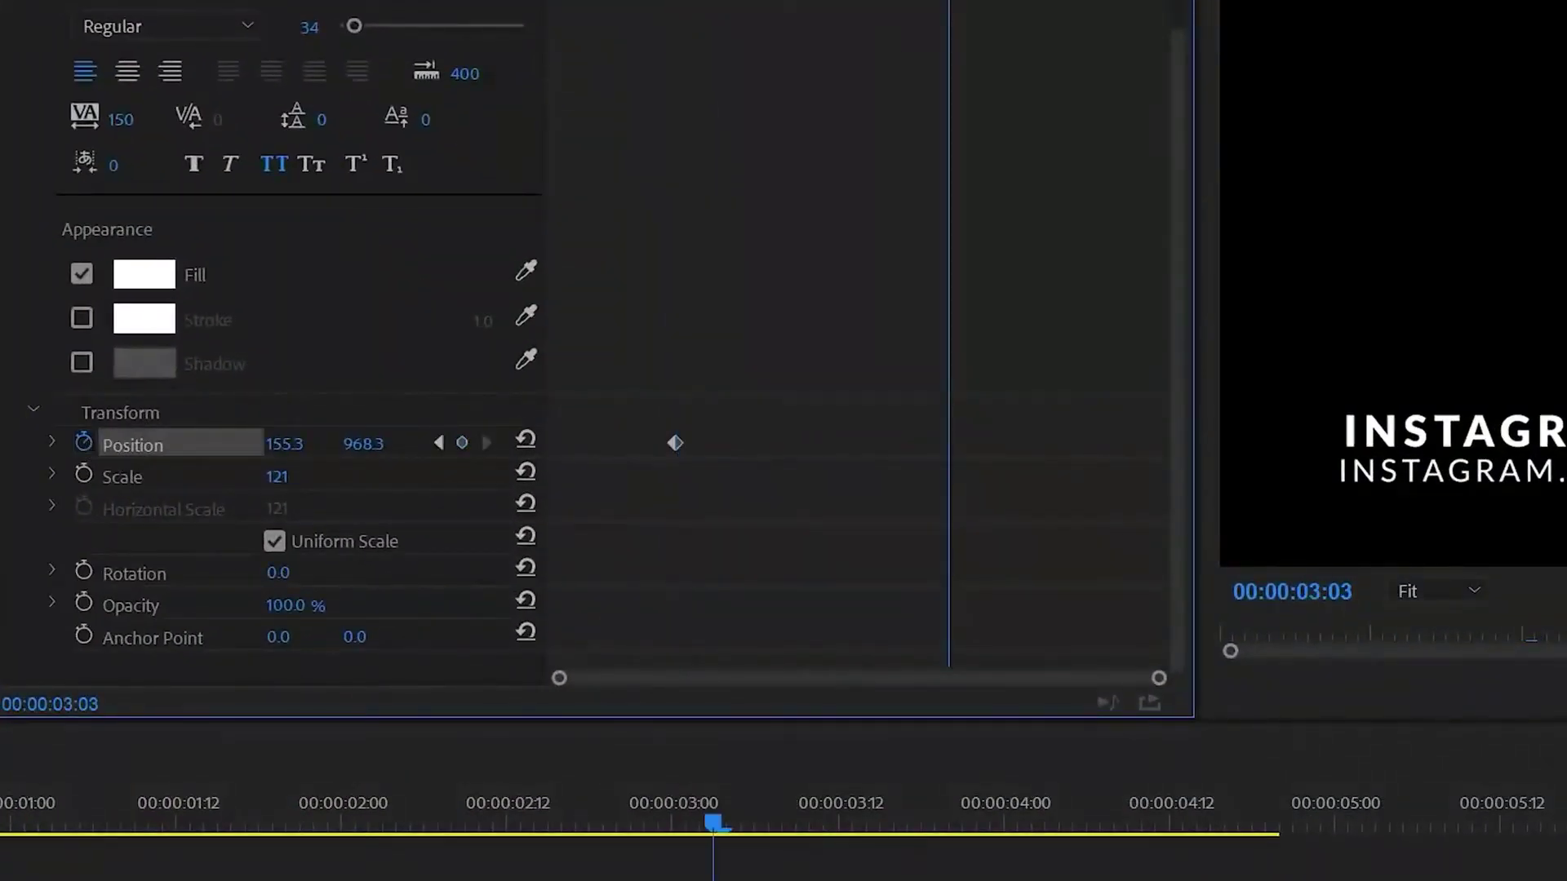
key("Left")
key("Left")
key("Left")
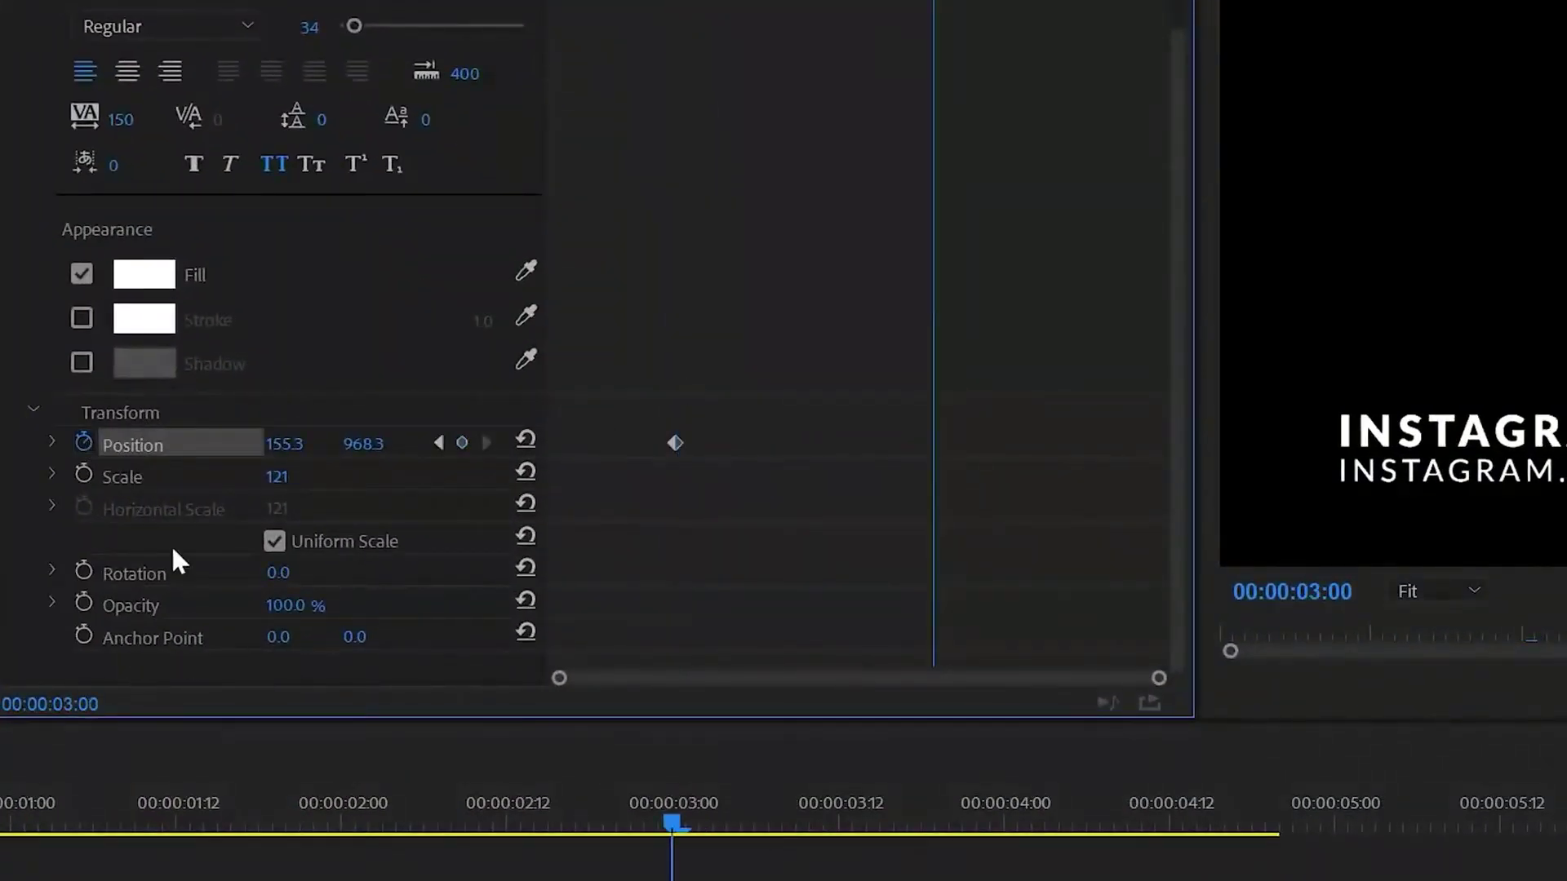
left_click(463, 442)
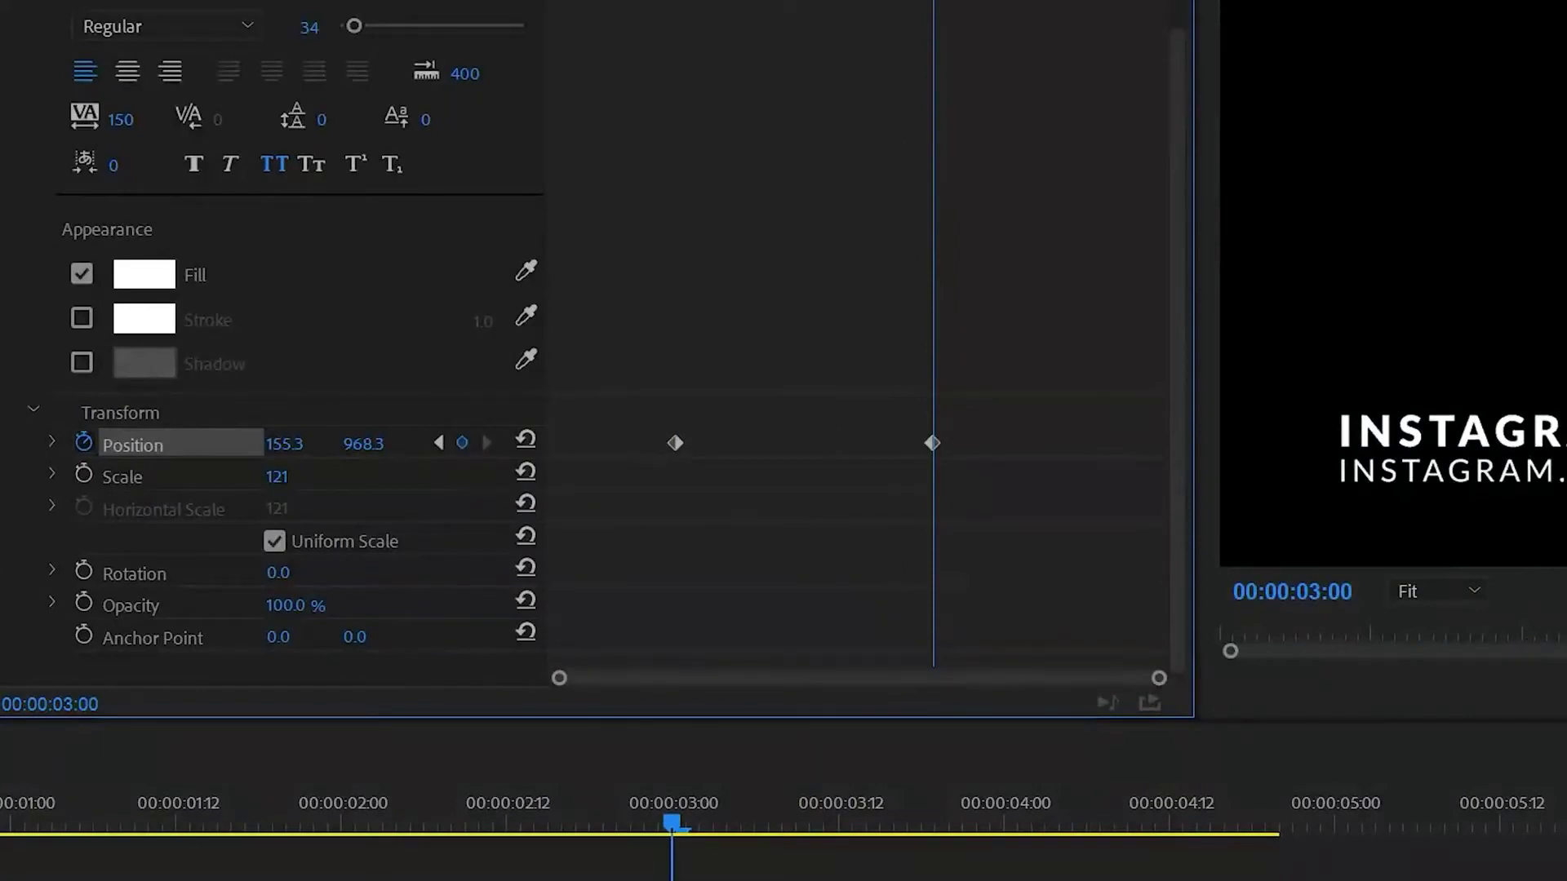
- Keyframe the URL line below the frame at 00:00:00:00 with vertical position 1151.3, and above the frame at -107.7 shortly after four seconds
left_click_drag(932, 2, 549, 1)
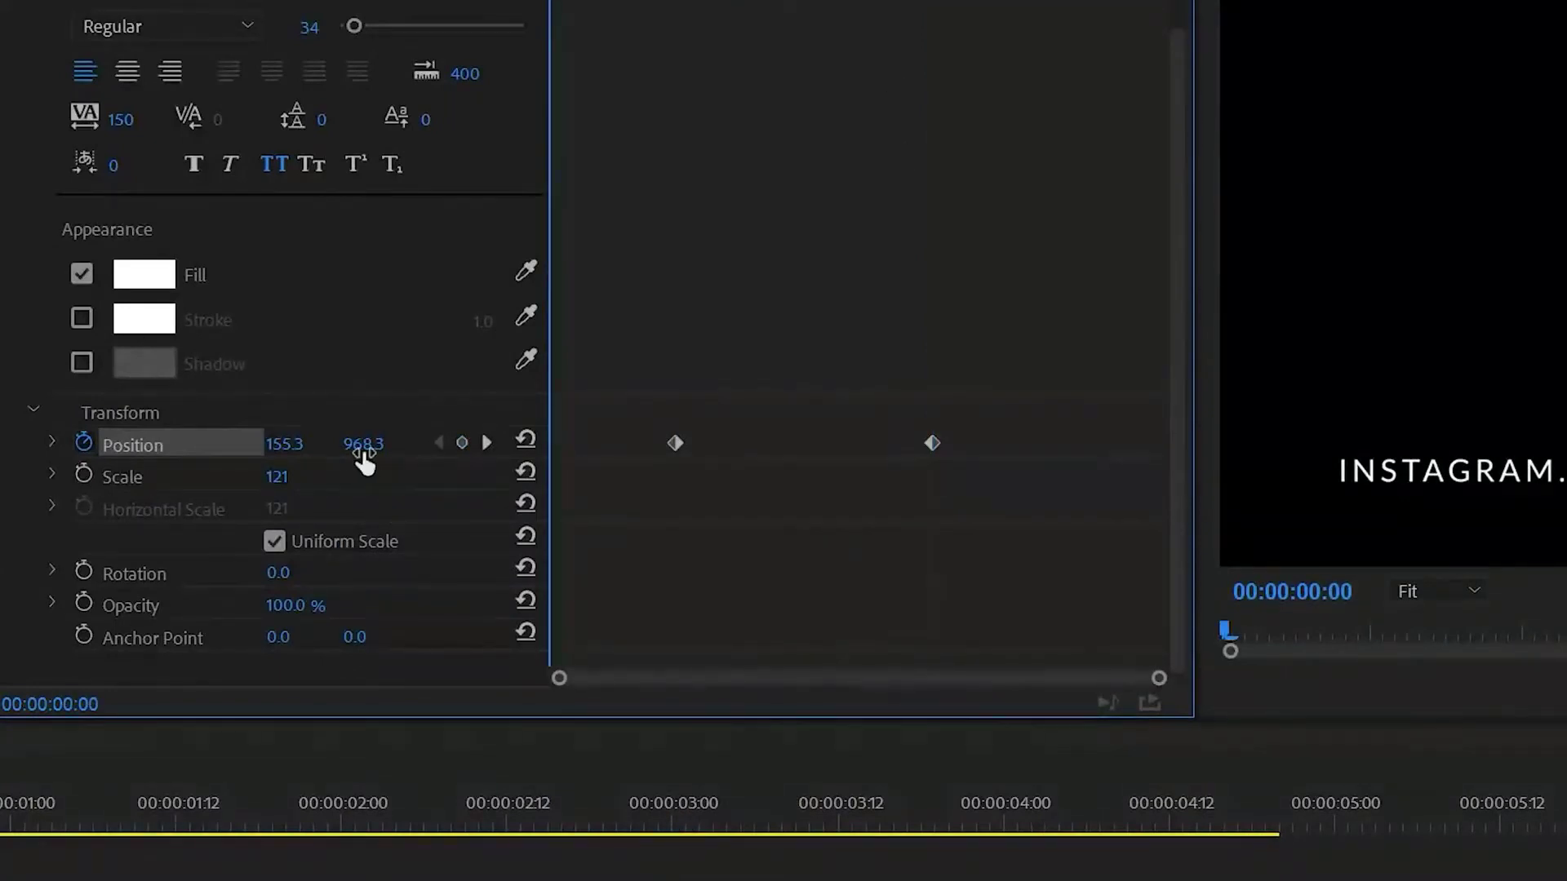
left_click_drag(363, 444, 513, 444)
key("space")
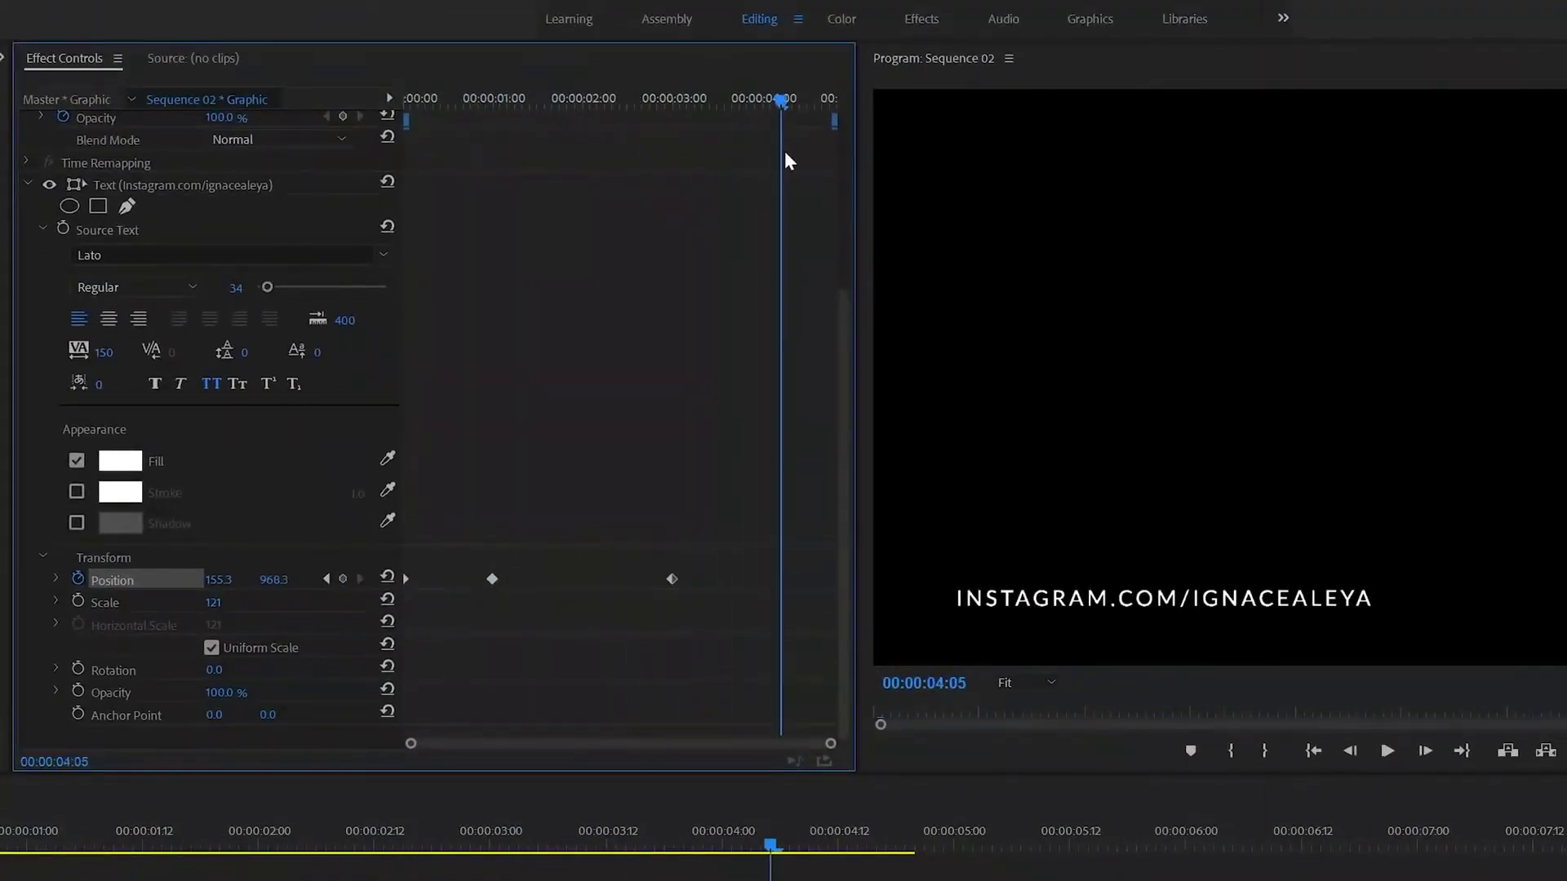
left_click_drag(280, 578, 98, 578)
left_click_drag(790, 112, 82, 163)
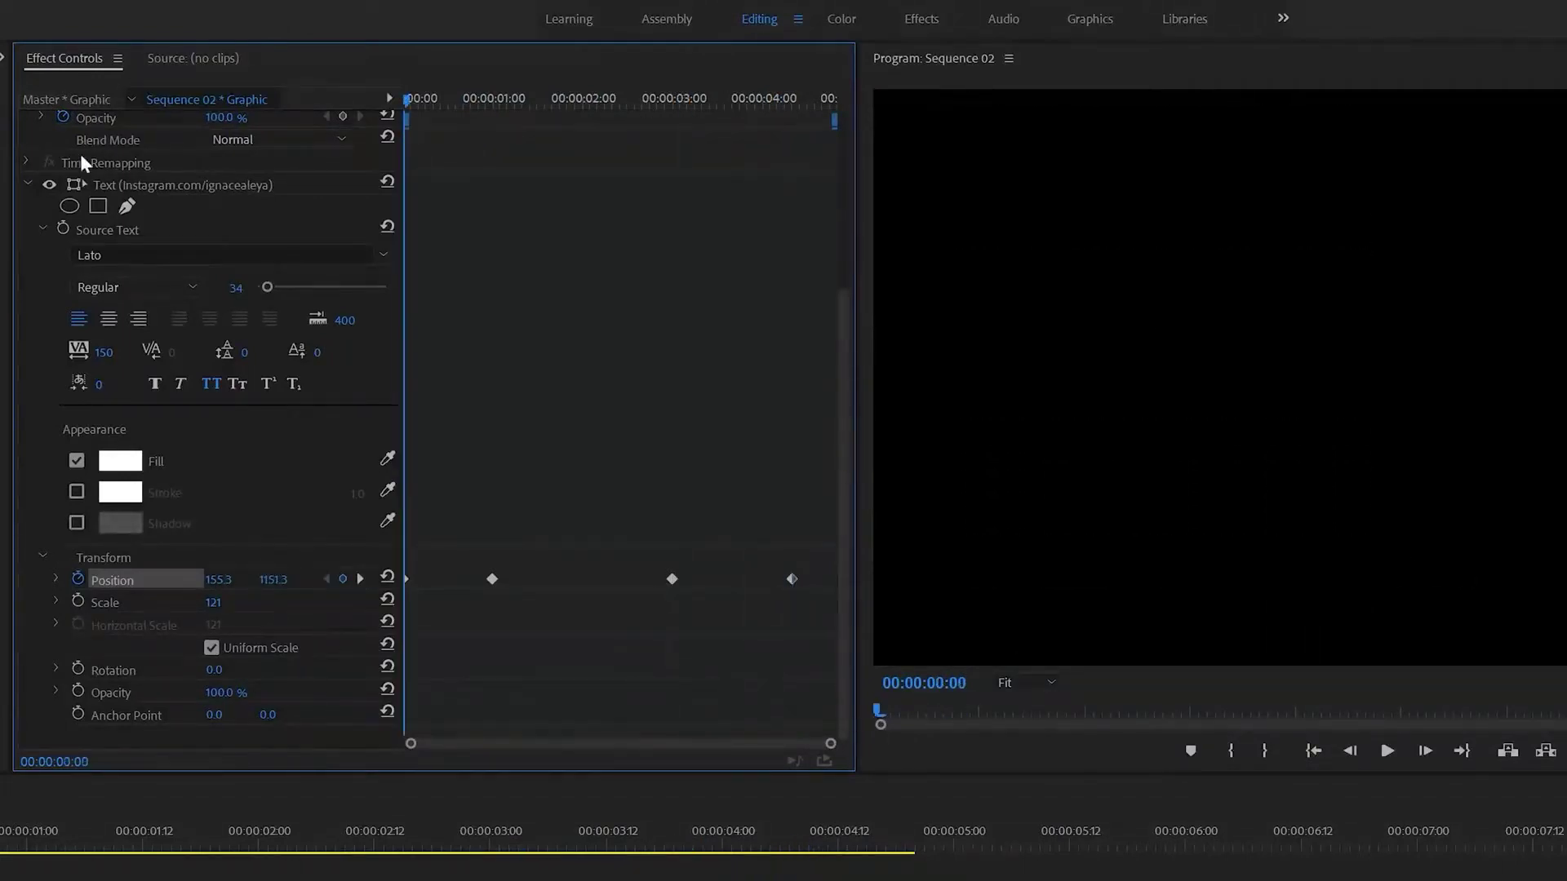
- Set the temporal interpolation of the URL line's two middle Position keyframes to Continuous Bezier
left_click_drag(460, 522, 705, 671)
right_click(674, 576)
mouse_move(740, 748)
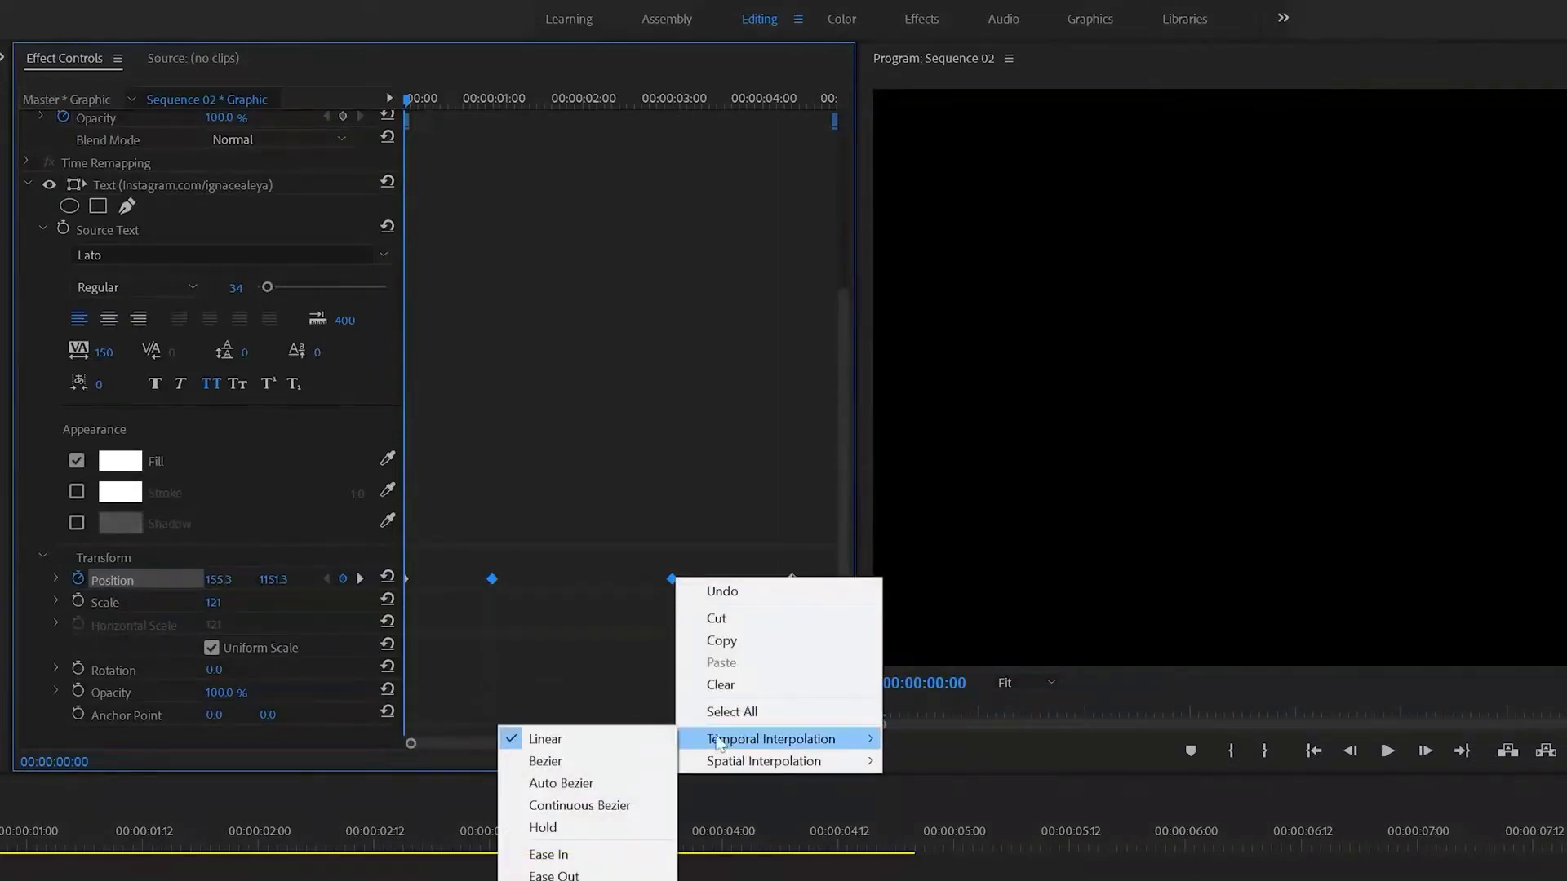
left_click(558, 811)
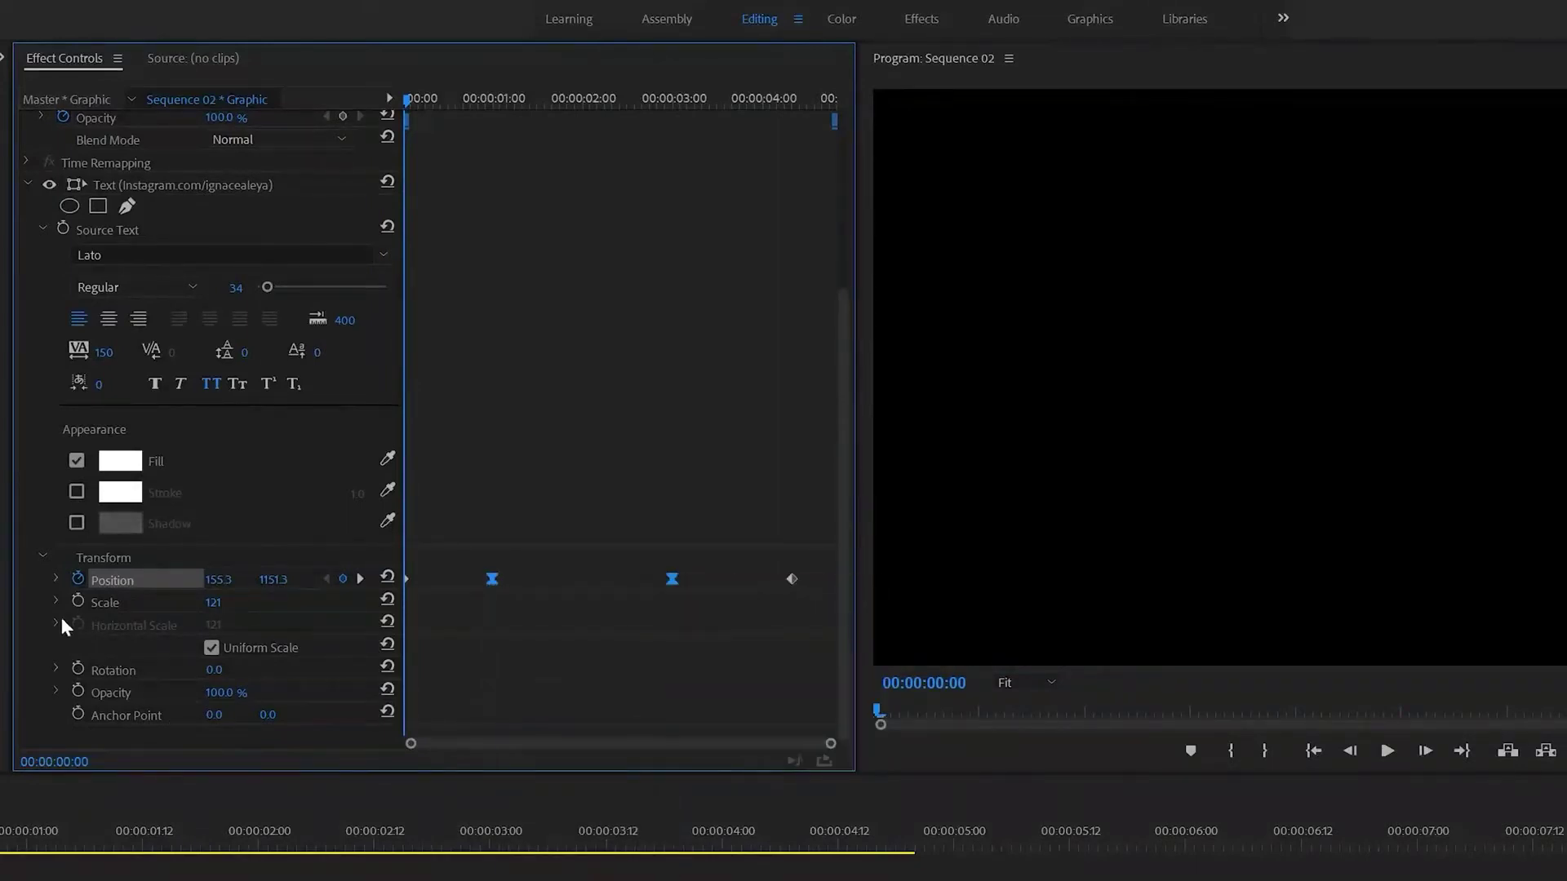
- Reshape the URL line's Position velocity graph to ease into the one-second keyframe and accelerate out of the three-second keyframe, and preview it
left_click(56, 578)
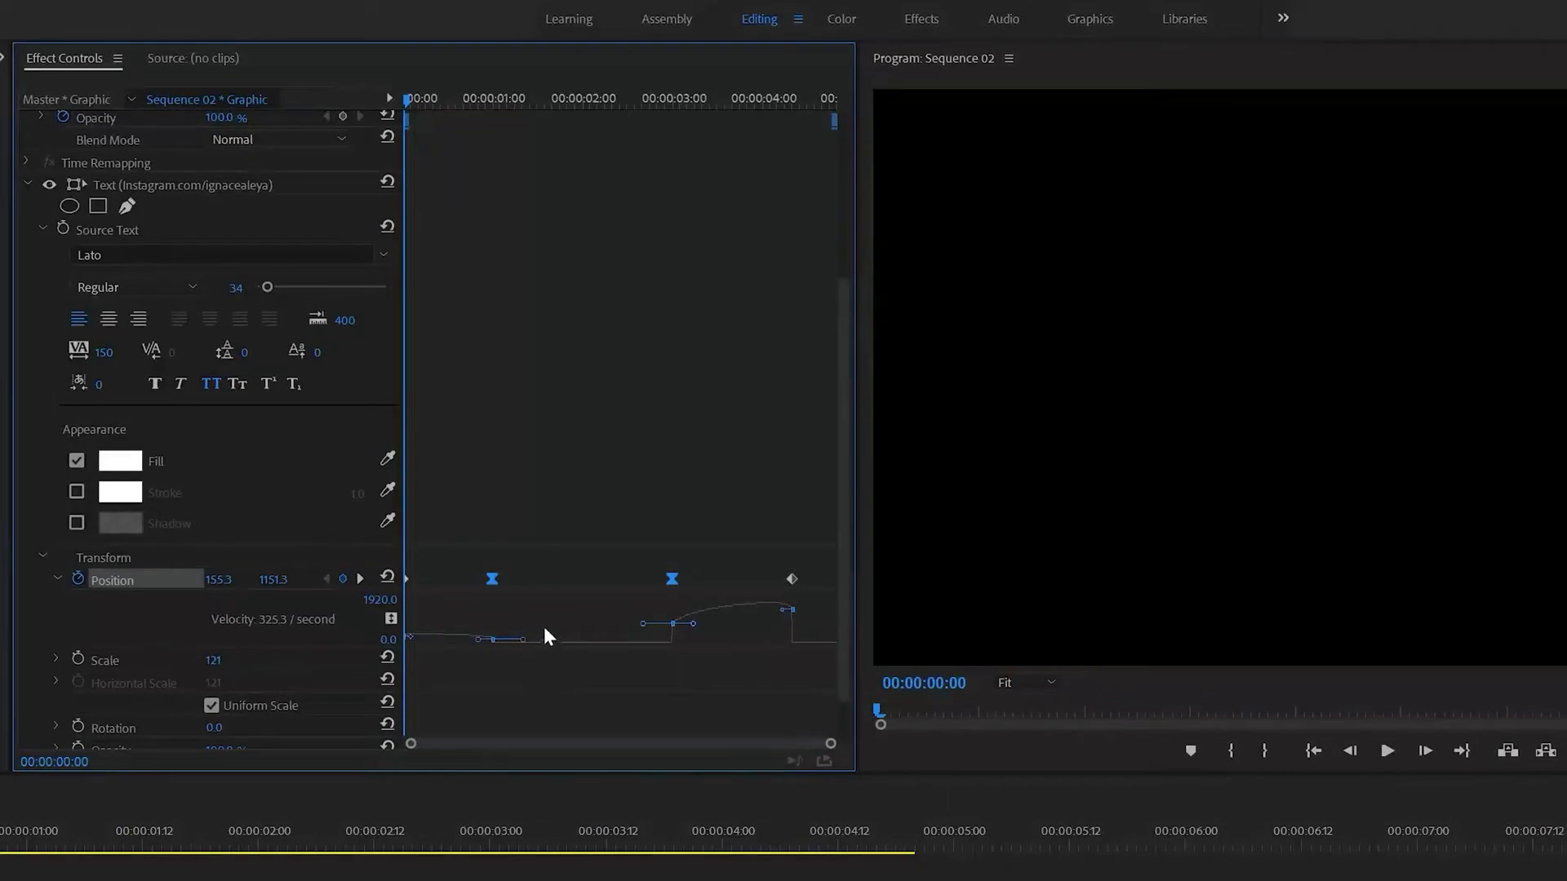
left_click(544, 629)
left_click_drag(476, 641, 352, 680)
left_click_drag(625, 604, 726, 688)
left_click_drag(694, 630, 819, 744)
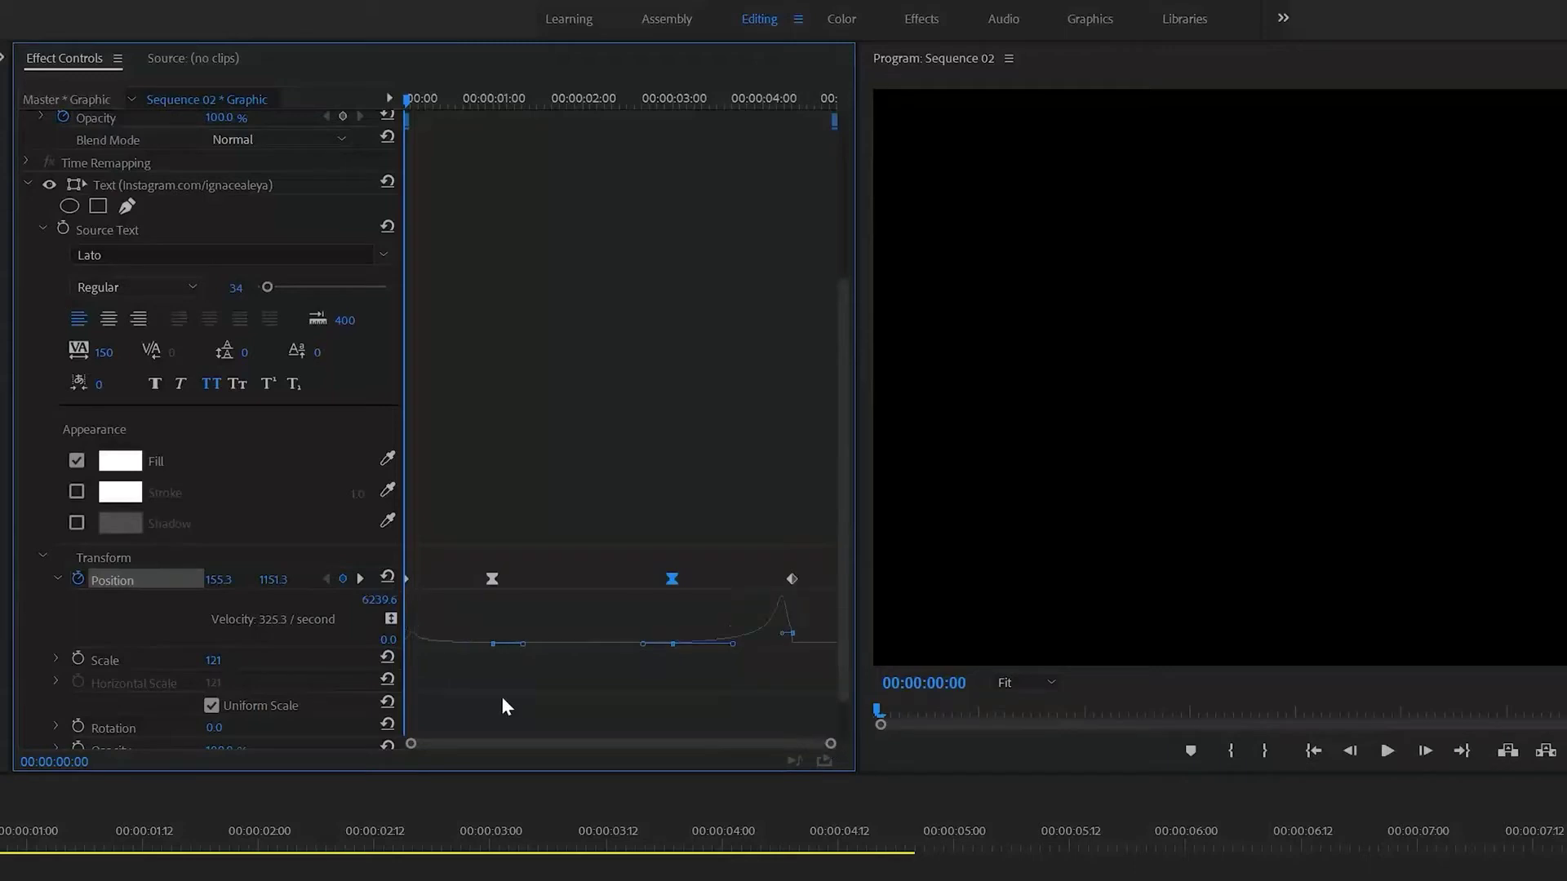
key("space")
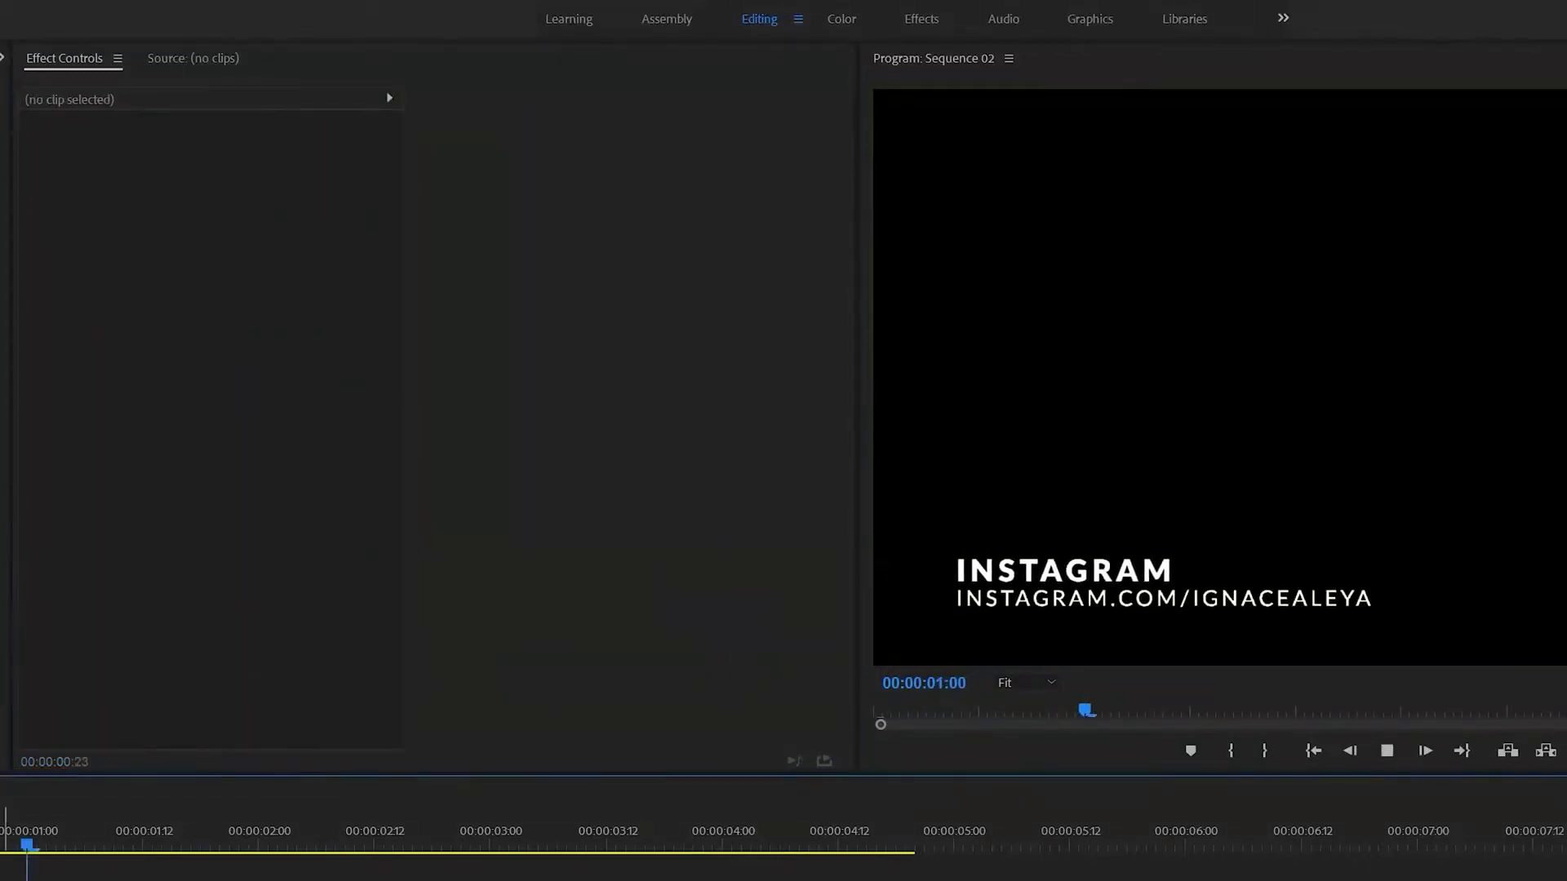
key("space")
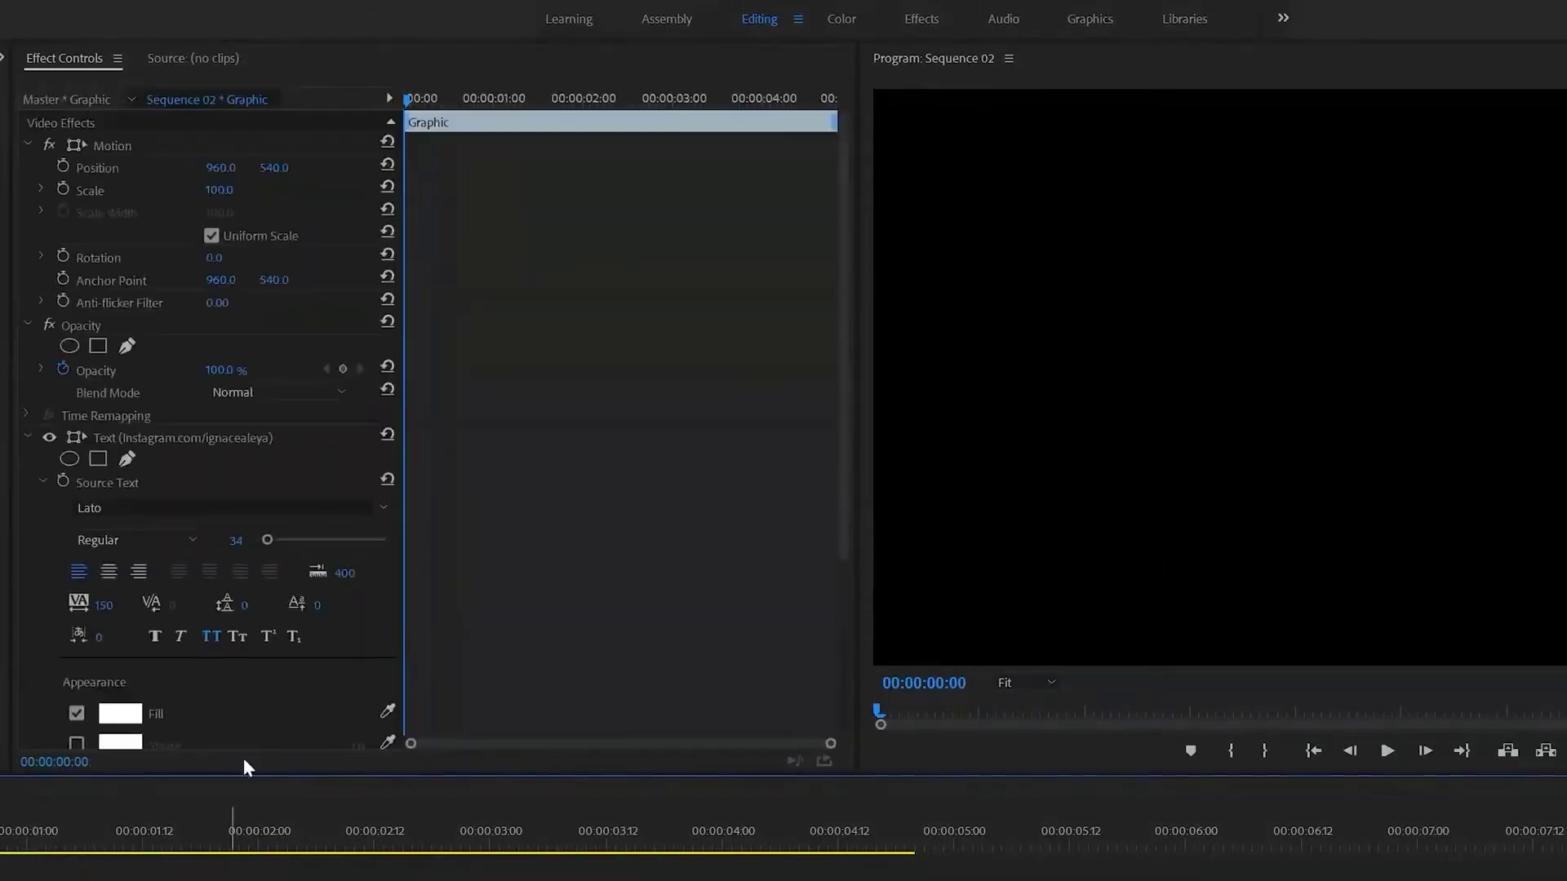
- Refine the velocity handles of the URL line's Position keyframes for a sharper entrance and exit, and replay the animation
scroll(341, 690, "down", 5)
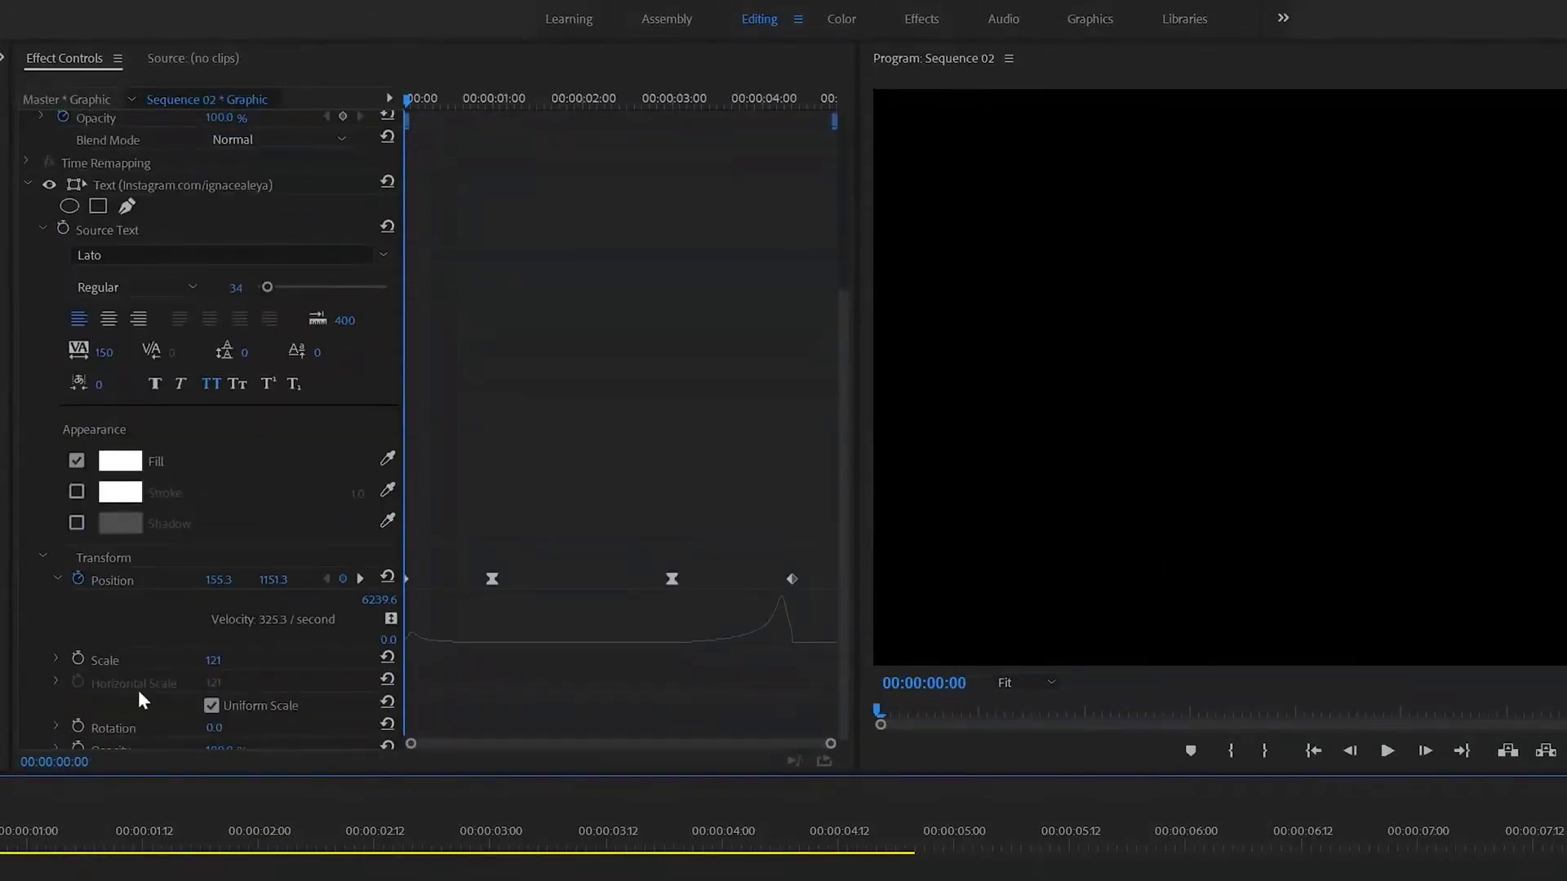
left_click(112, 583)
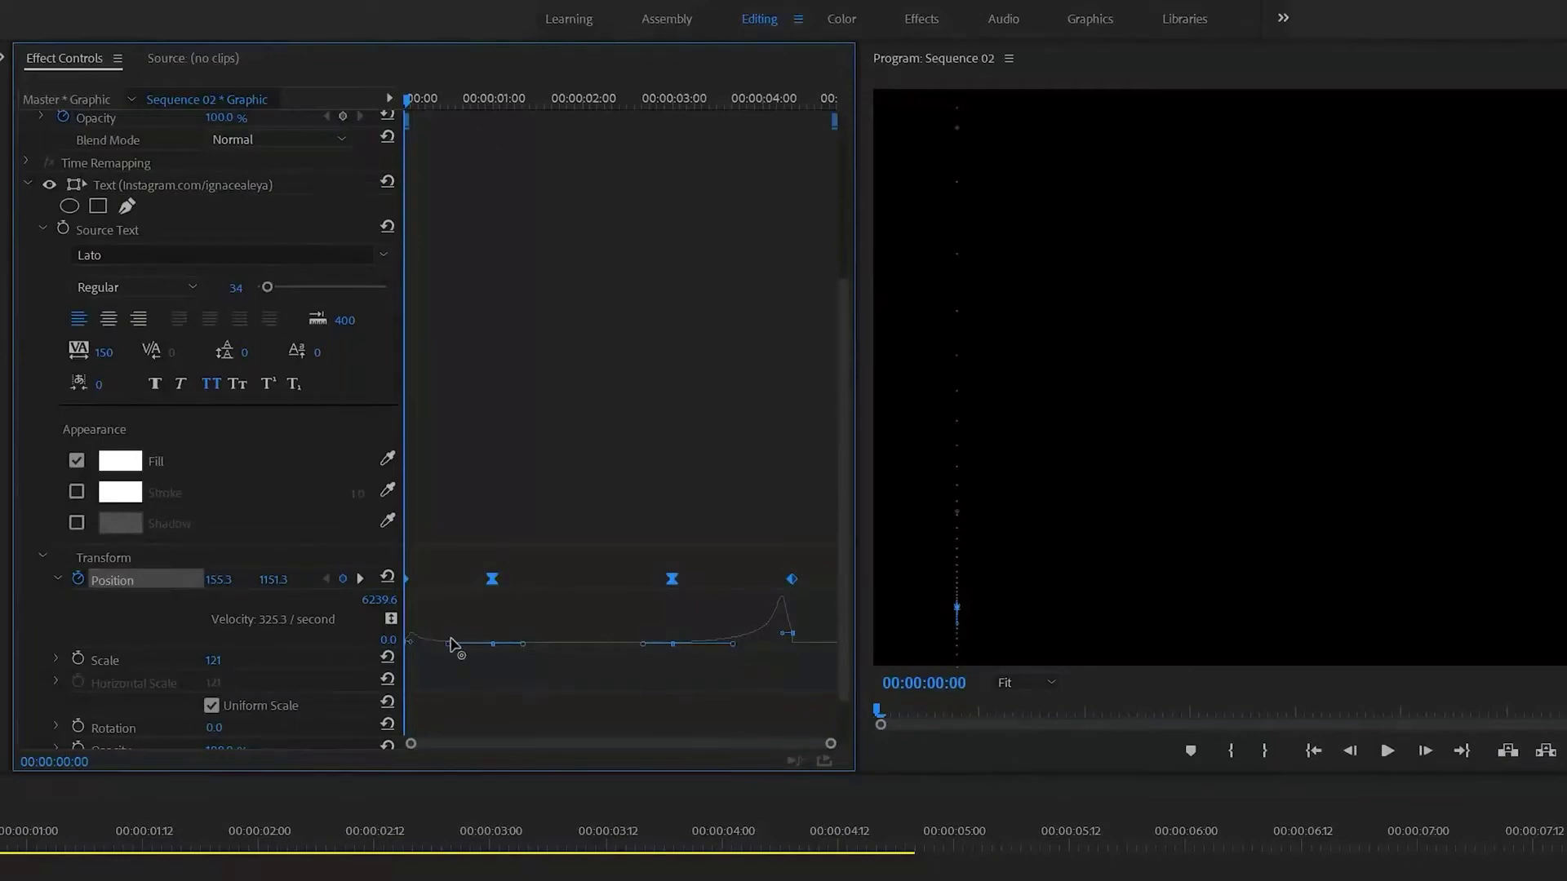
mouse_move(449, 641)
left_mouse_down()
mouse_move(486, 650)
mouse_move(452, 641)
left_mouse_up()
left_click(467, 646)
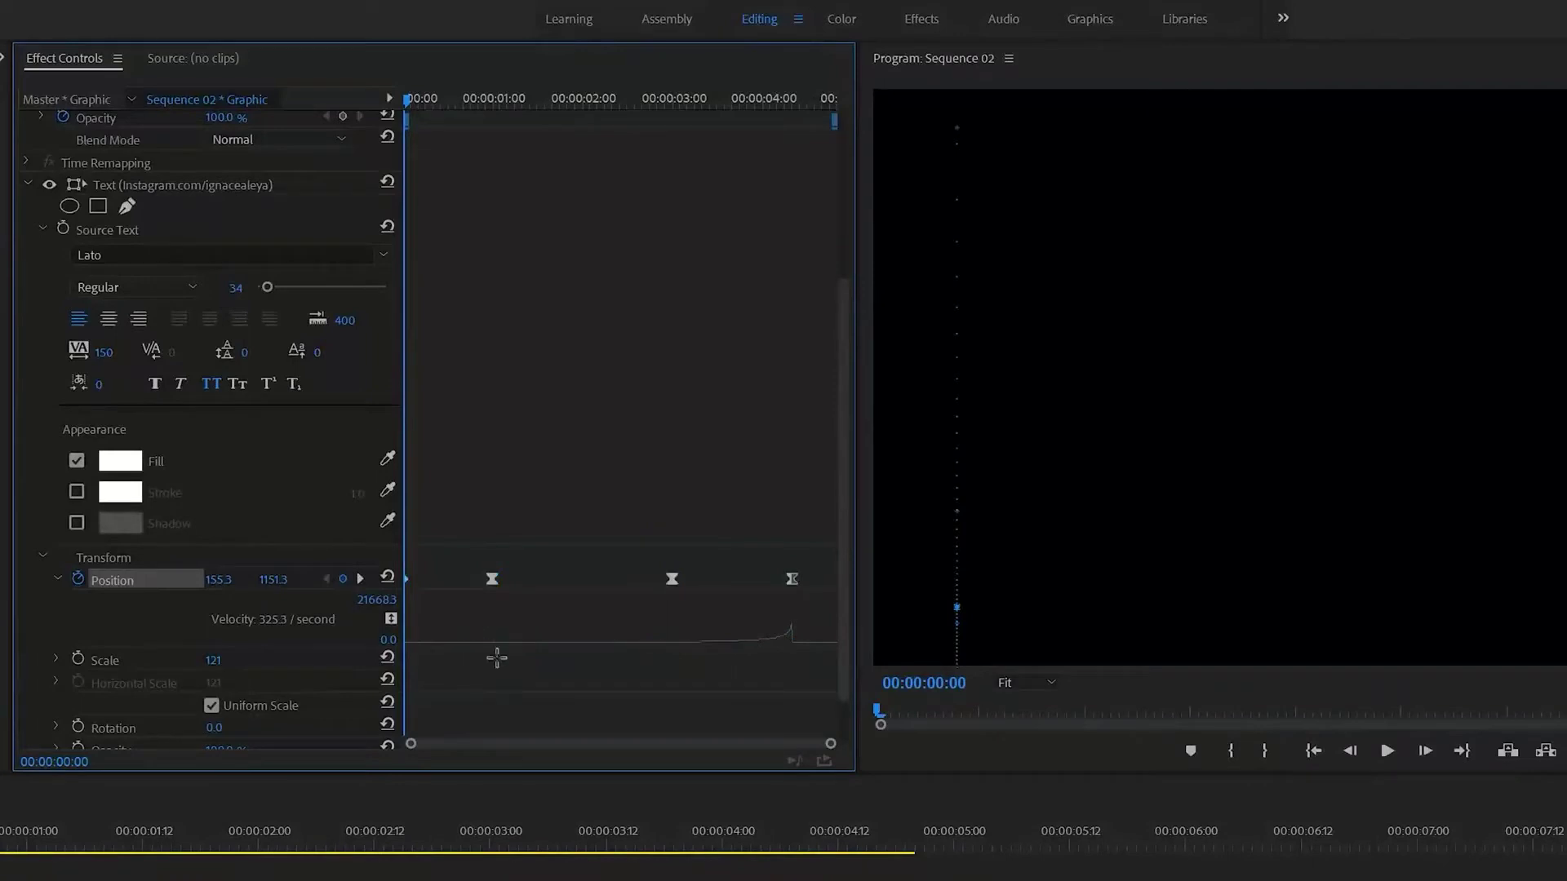
left_click_drag(463, 644, 475, 643)
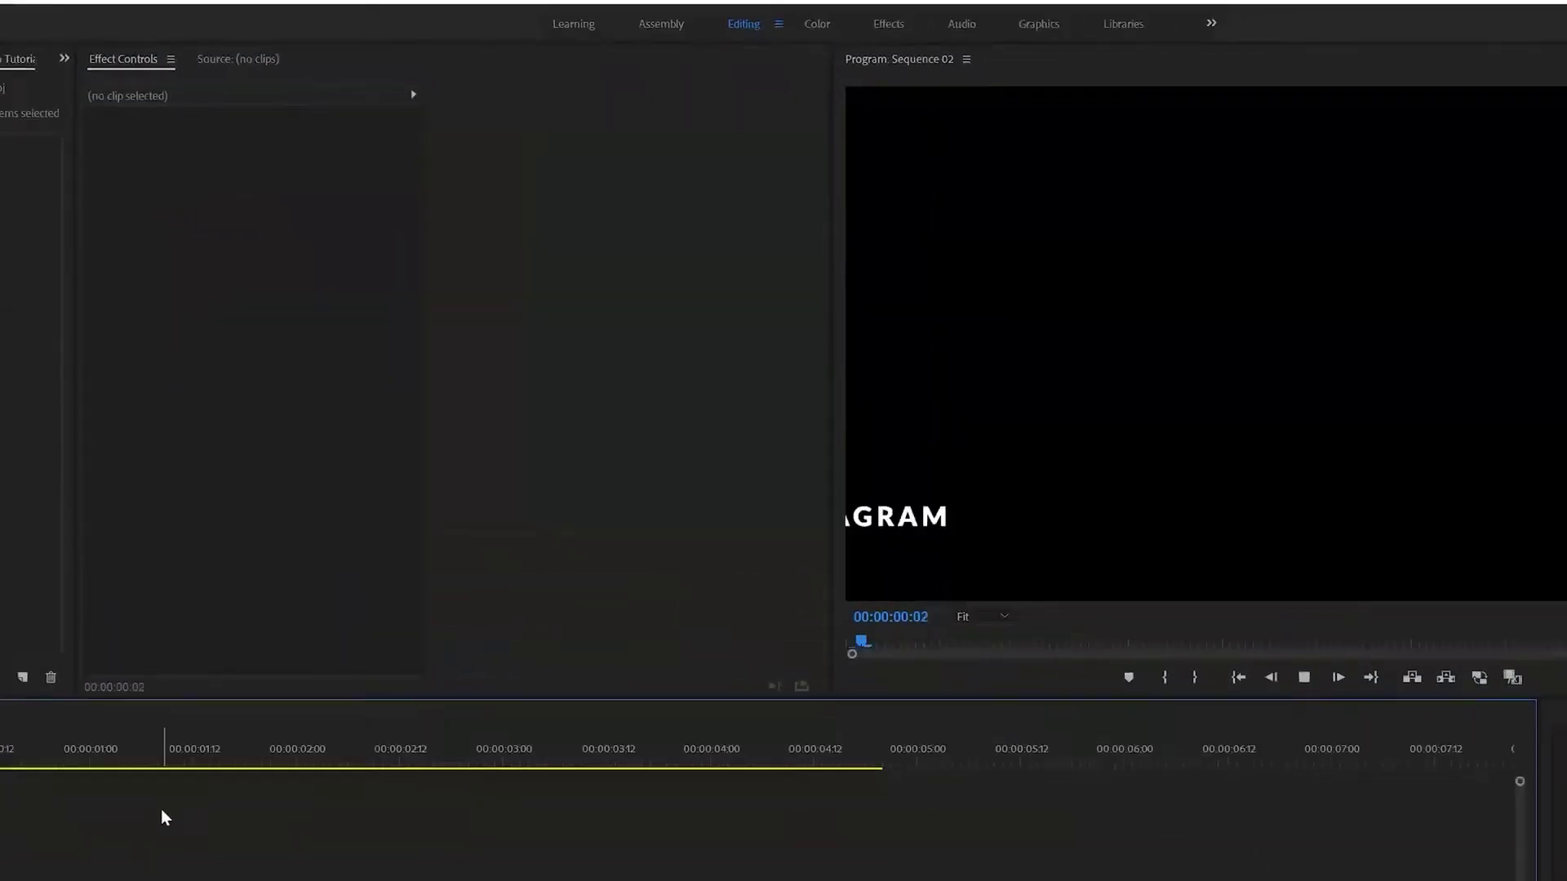
key("space")
- Preview the URL line's entrance, readjust the incoming velocity handle of its one-second Position keyframe, and replay from the start
left_click(270, 660)
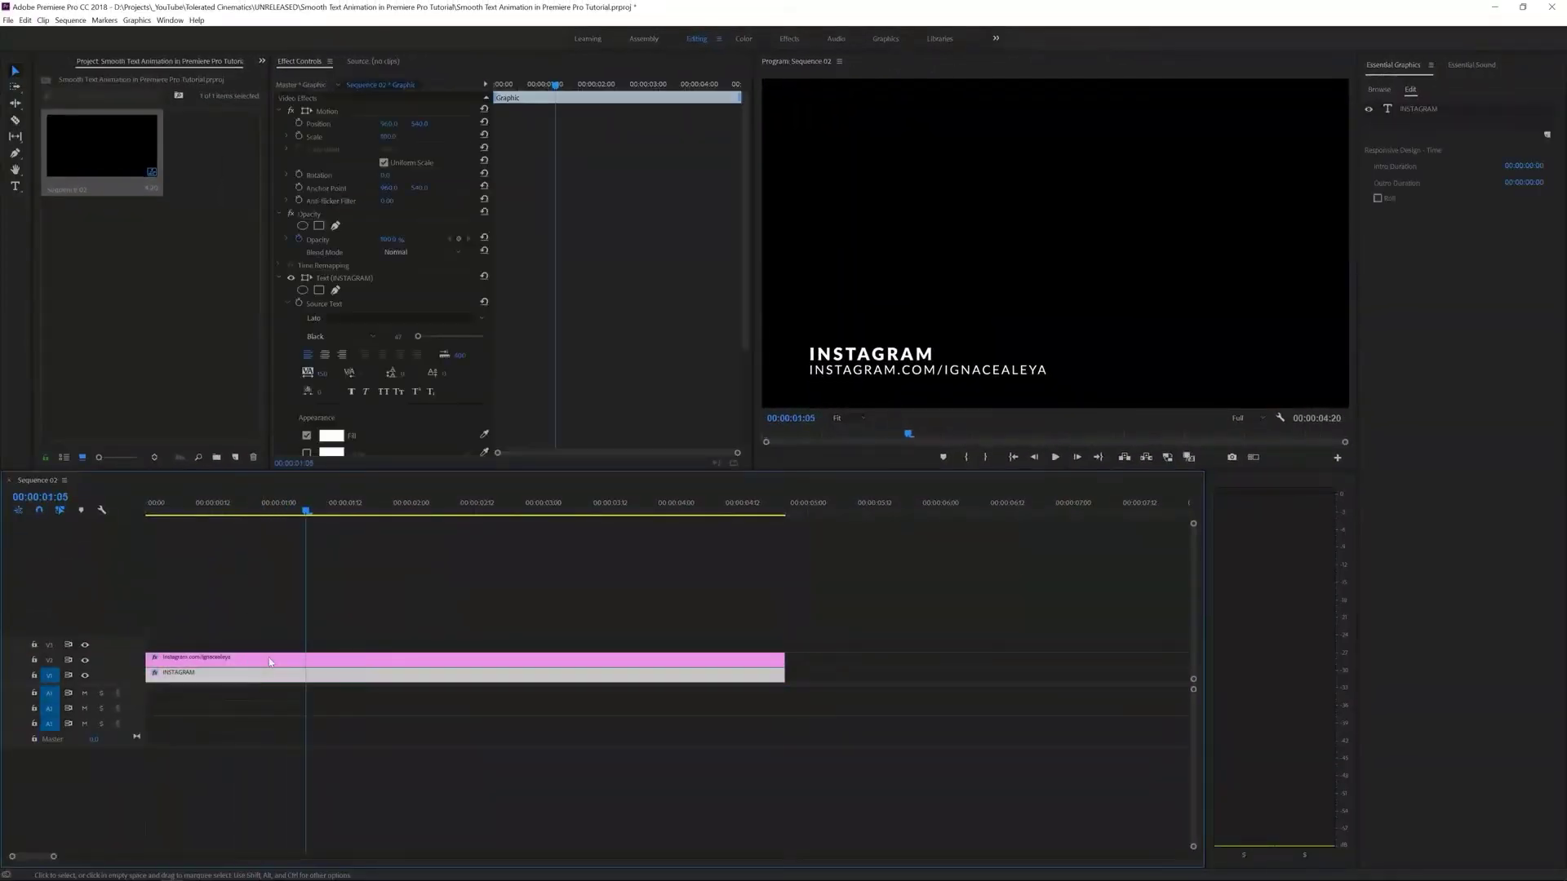
left_click(270, 661)
scroll(525, 421, "down", 5)
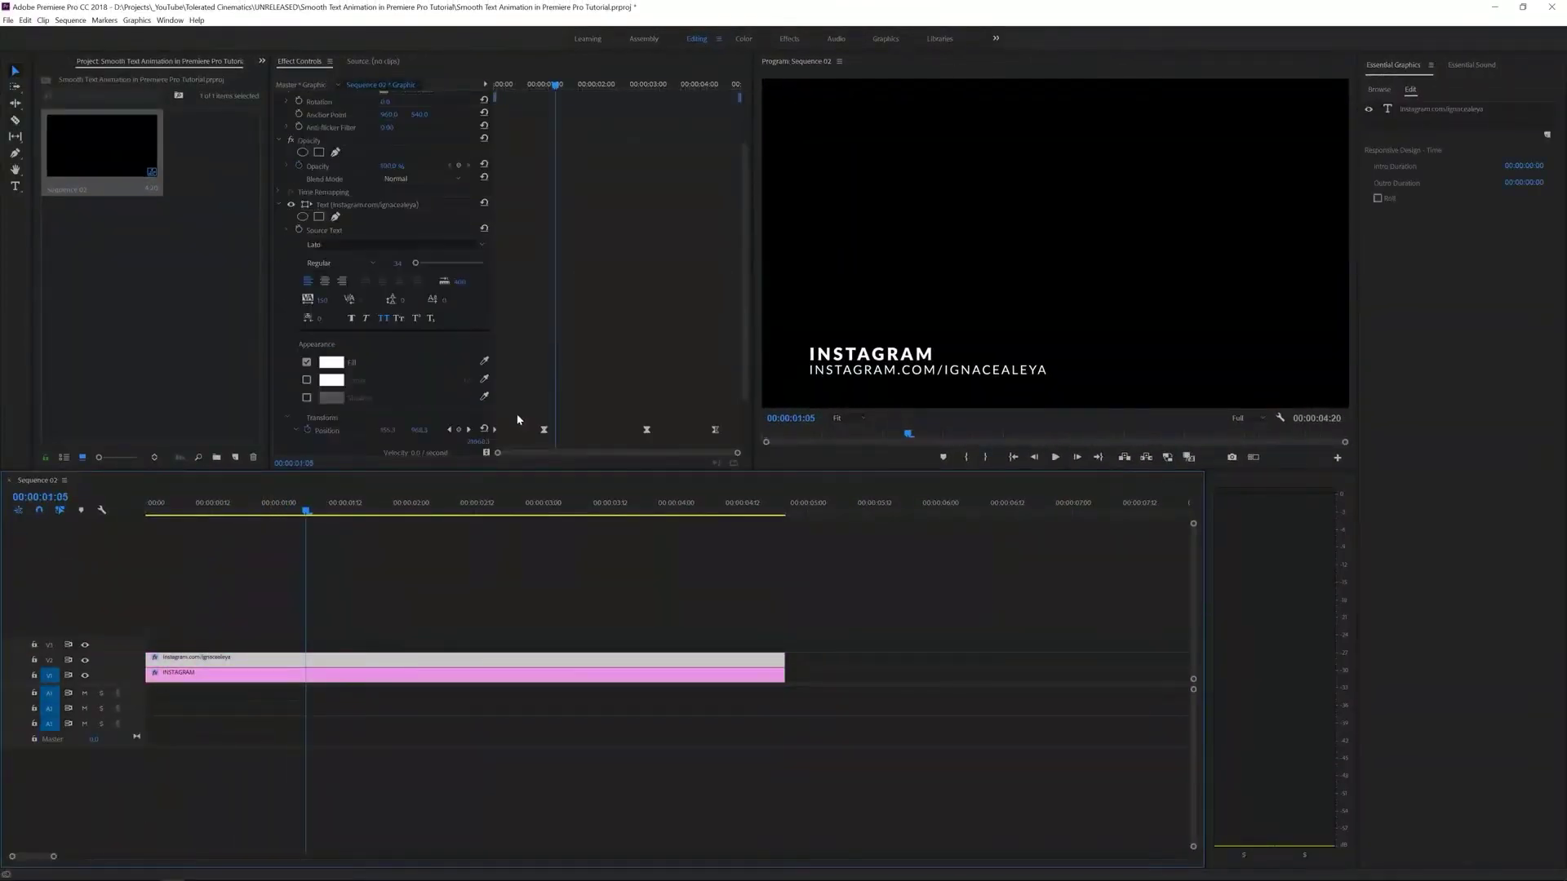
left_click(544, 361)
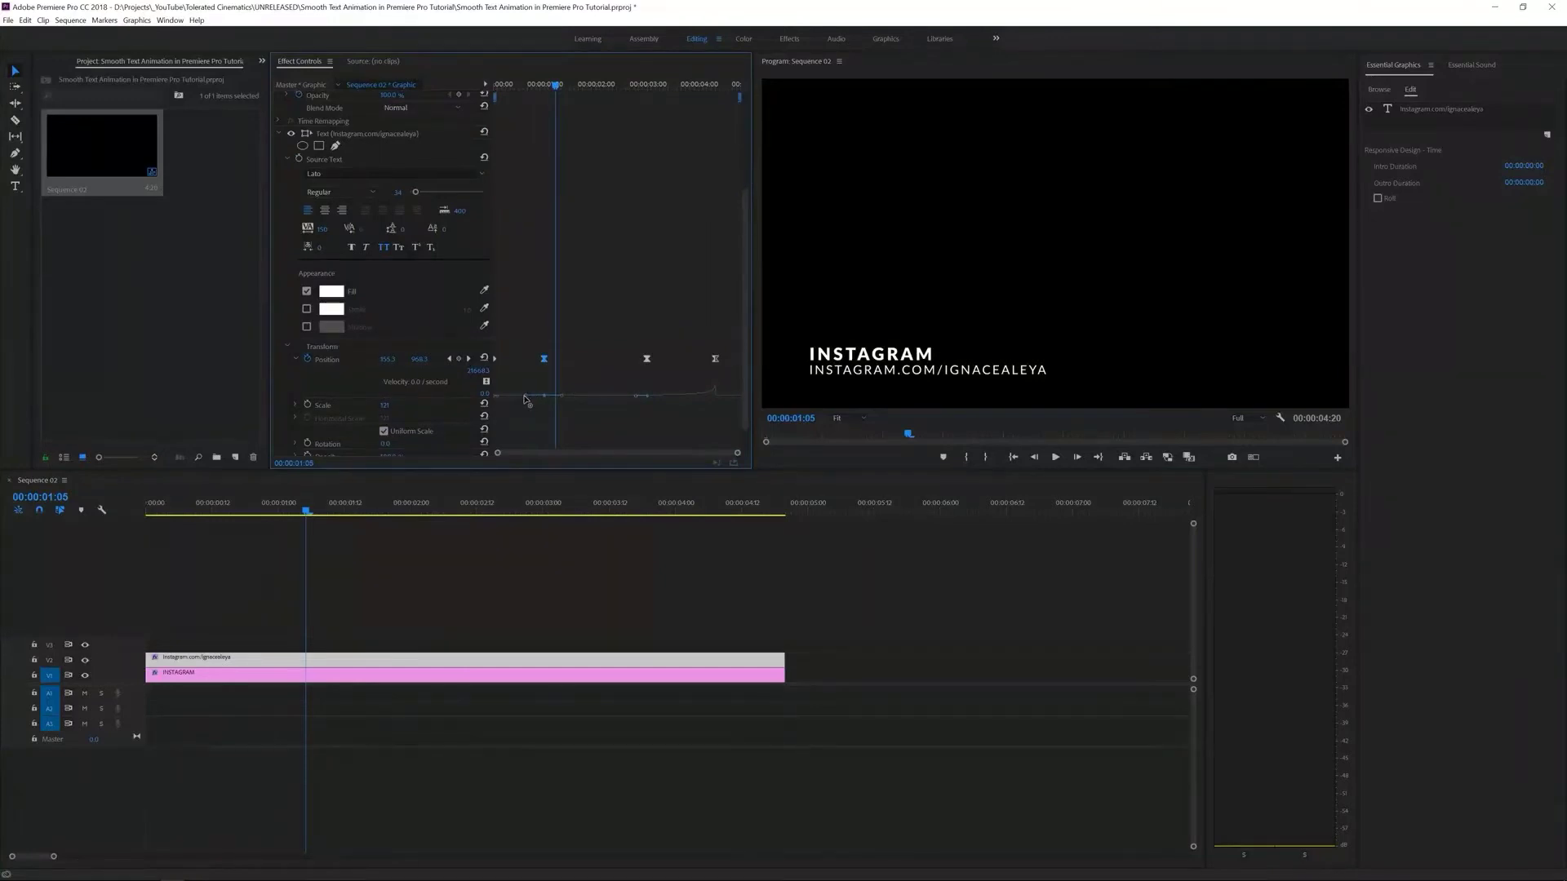
key("Home")
key("space")
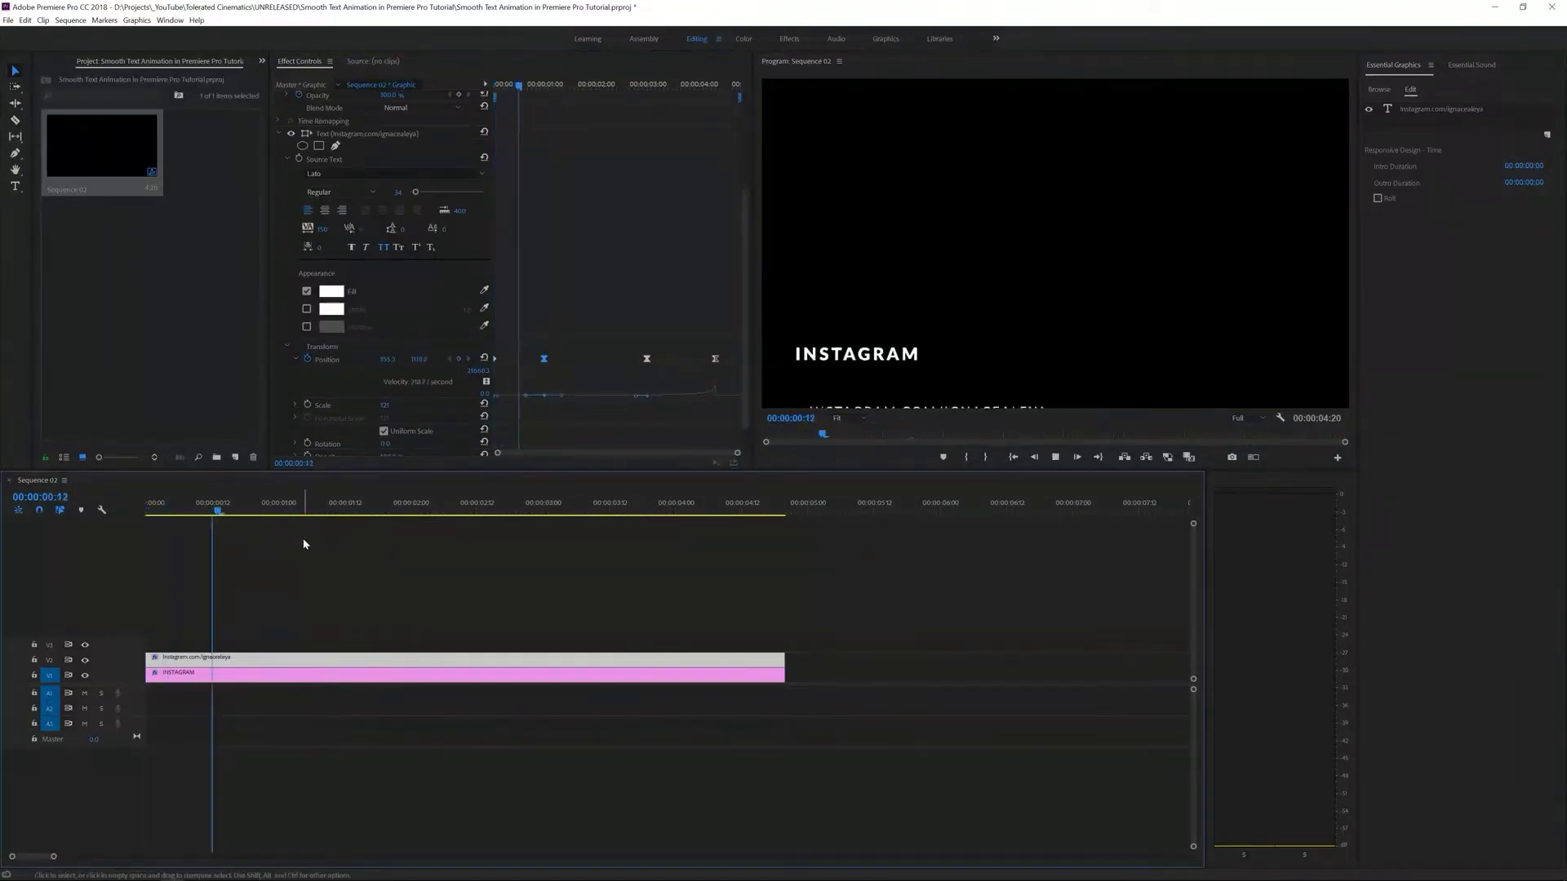
key("Home")
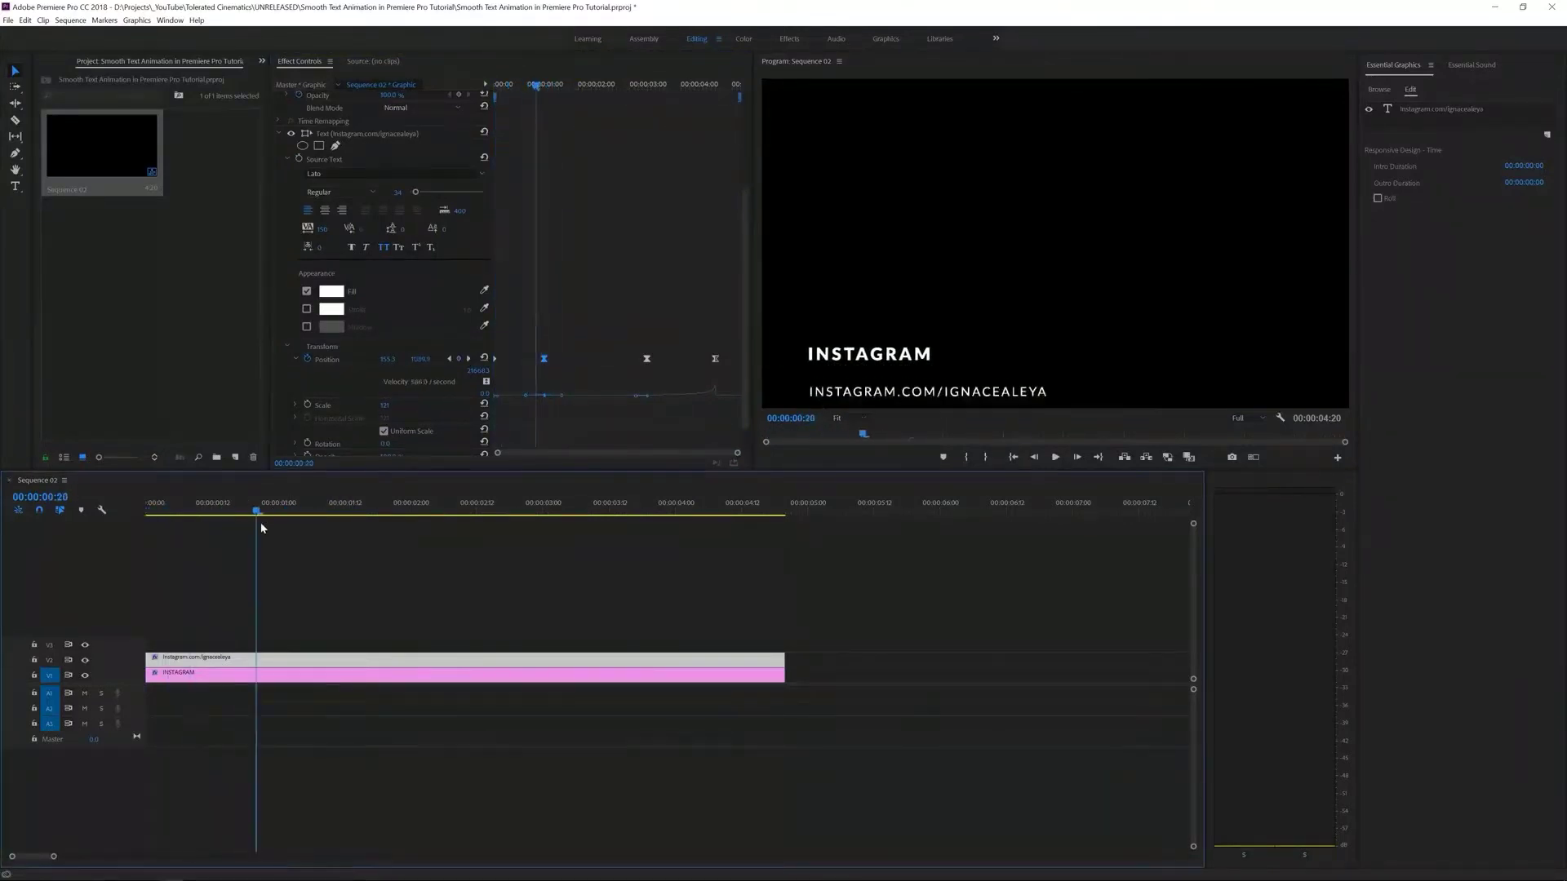
key("space")
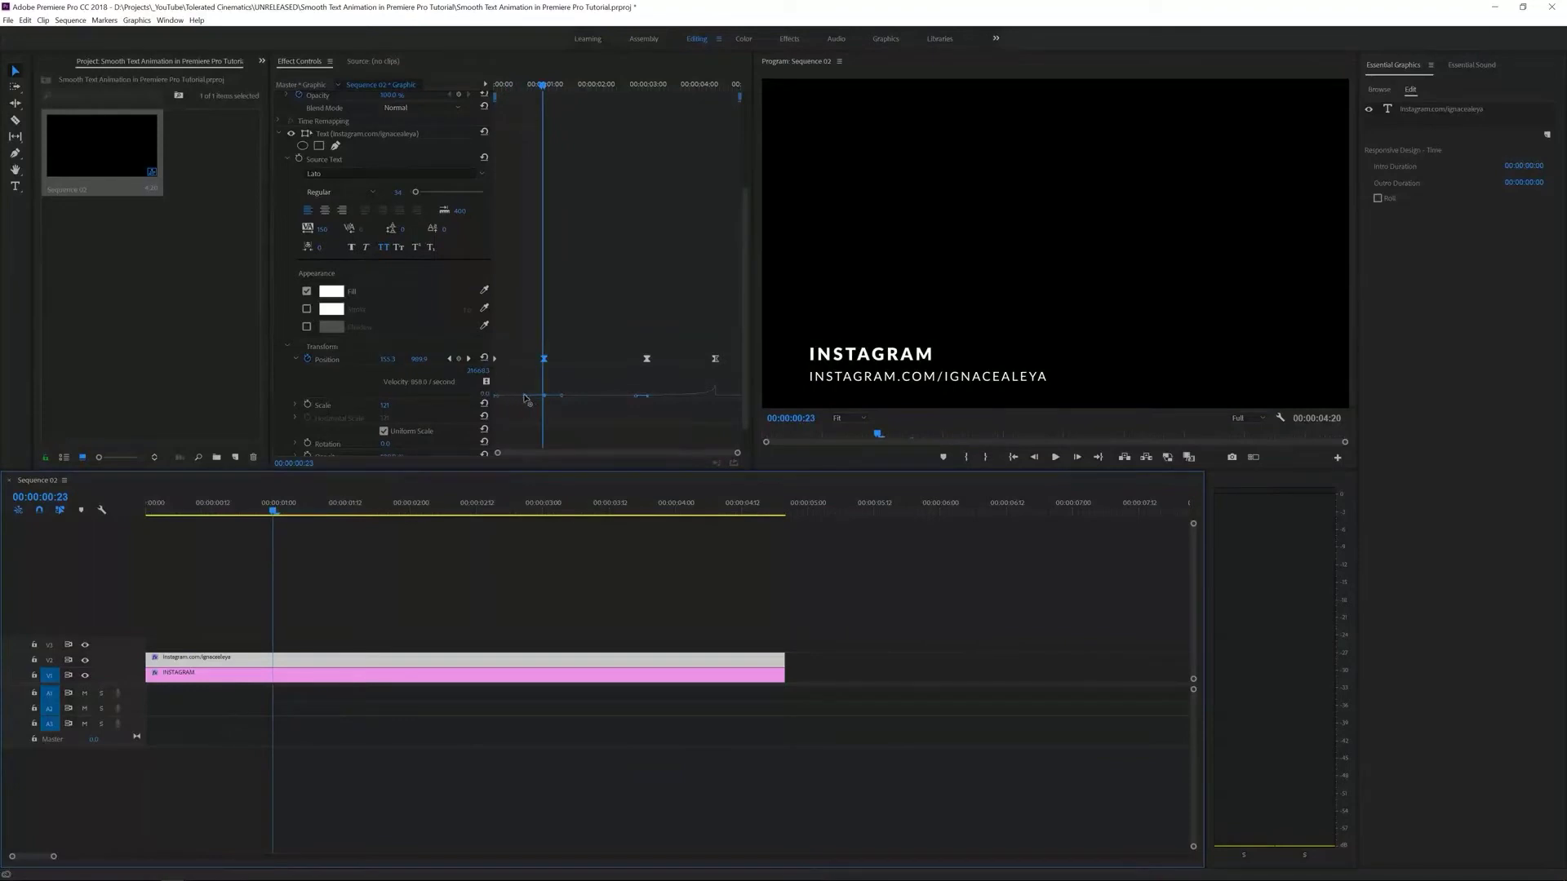
left_click_drag(525, 398, 524, 412)
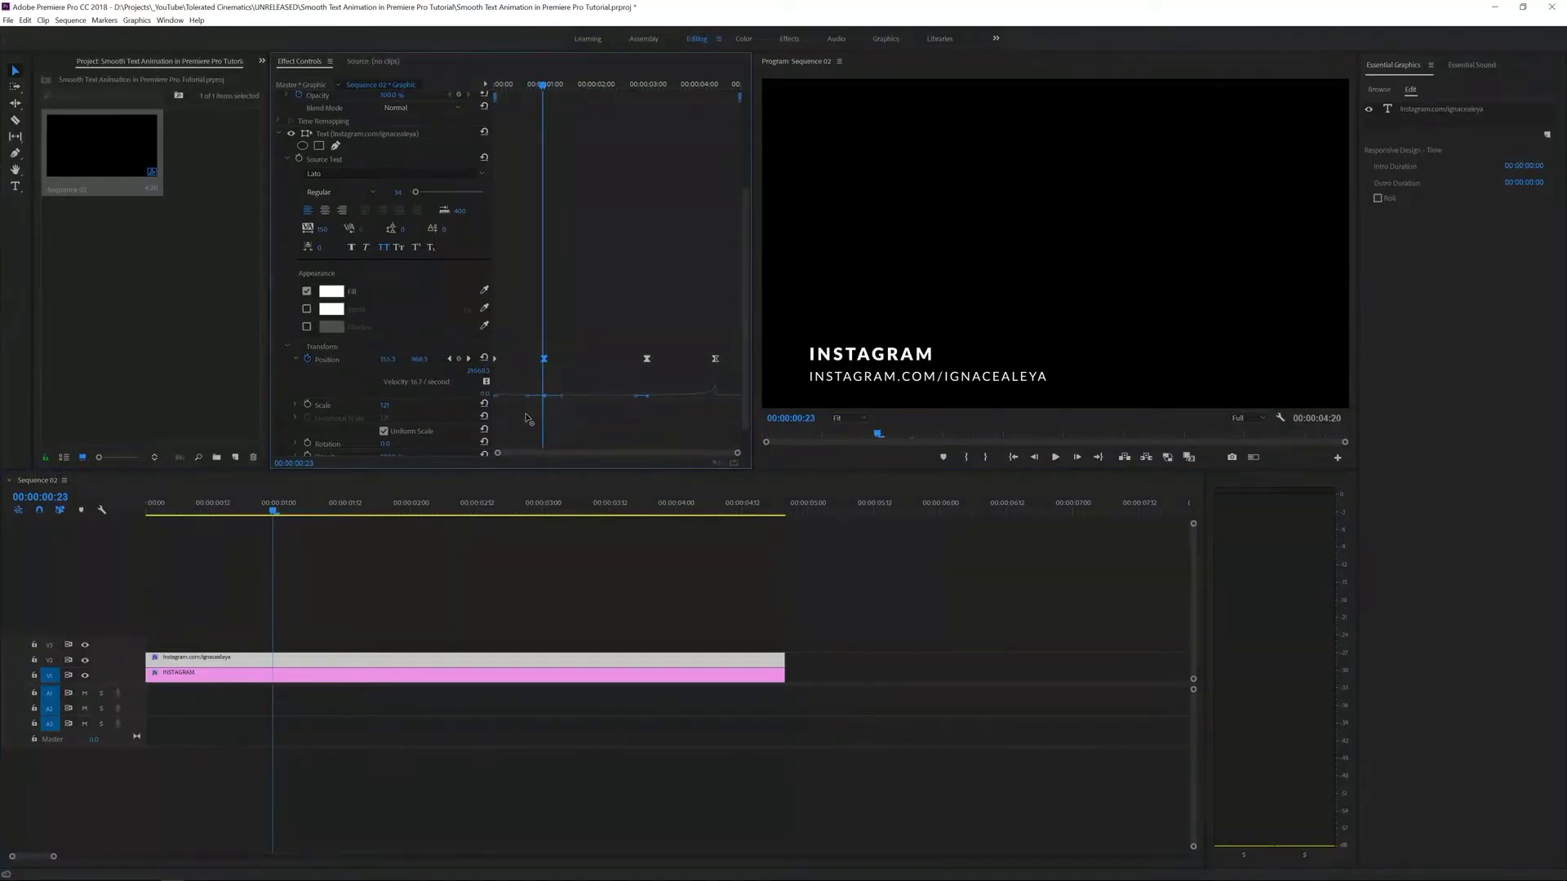
key("Home")
key("space")
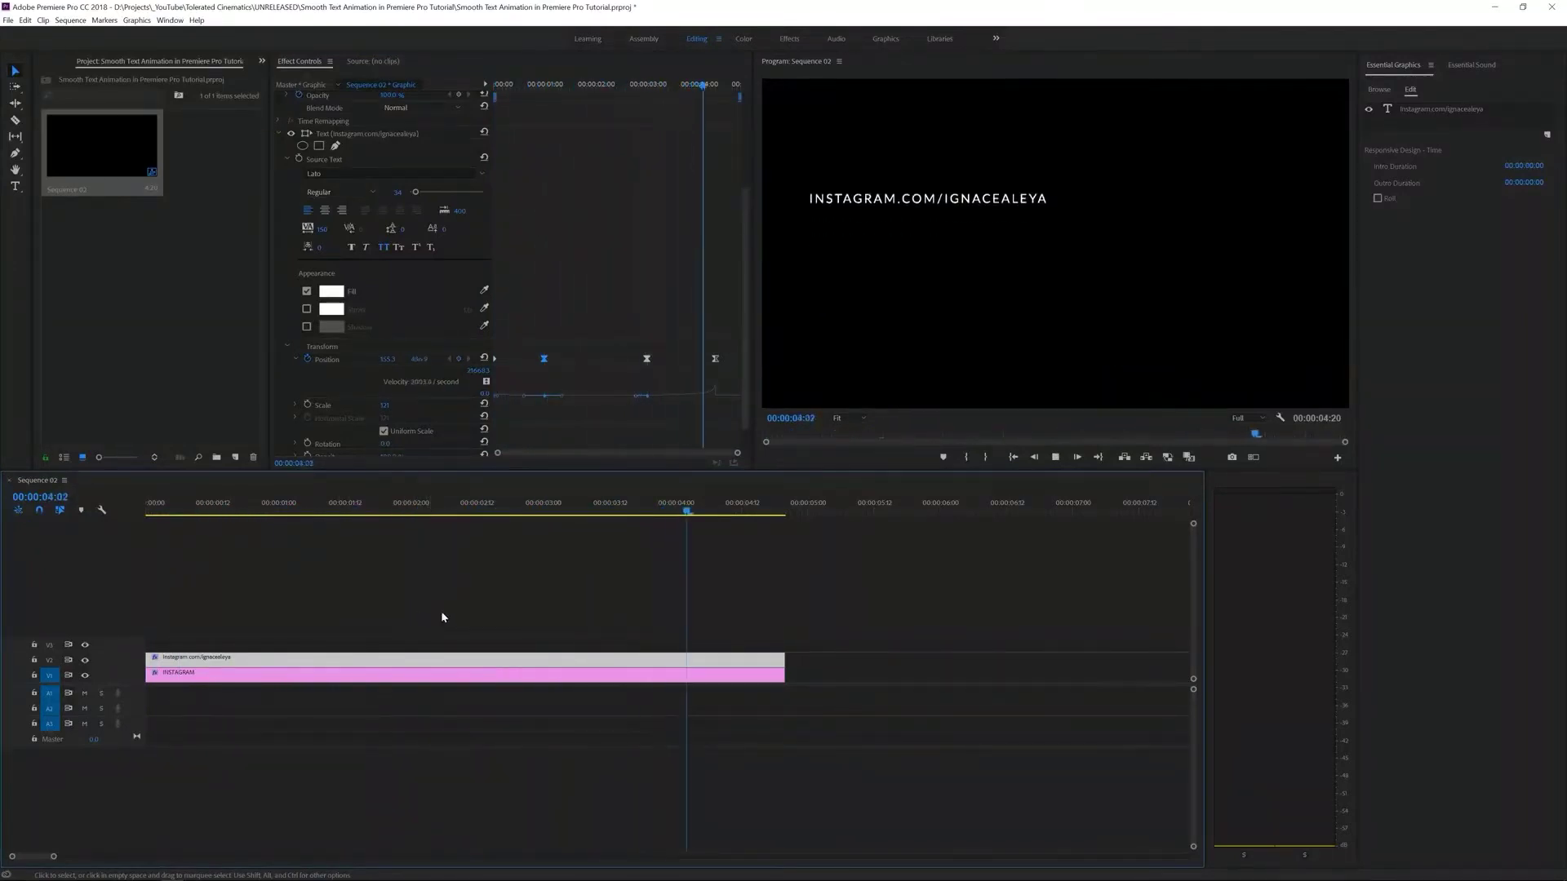
- Move the URL line's last Position keyframe earlier to 00:00:03:18 and play back the exit and the full animation
mouse_move(700, 81)
left_mouse_down()
mouse_move(663, 84)
mouse_move(685, 87)
left_mouse_up()
left_click_drag(715, 359, 686, 361)
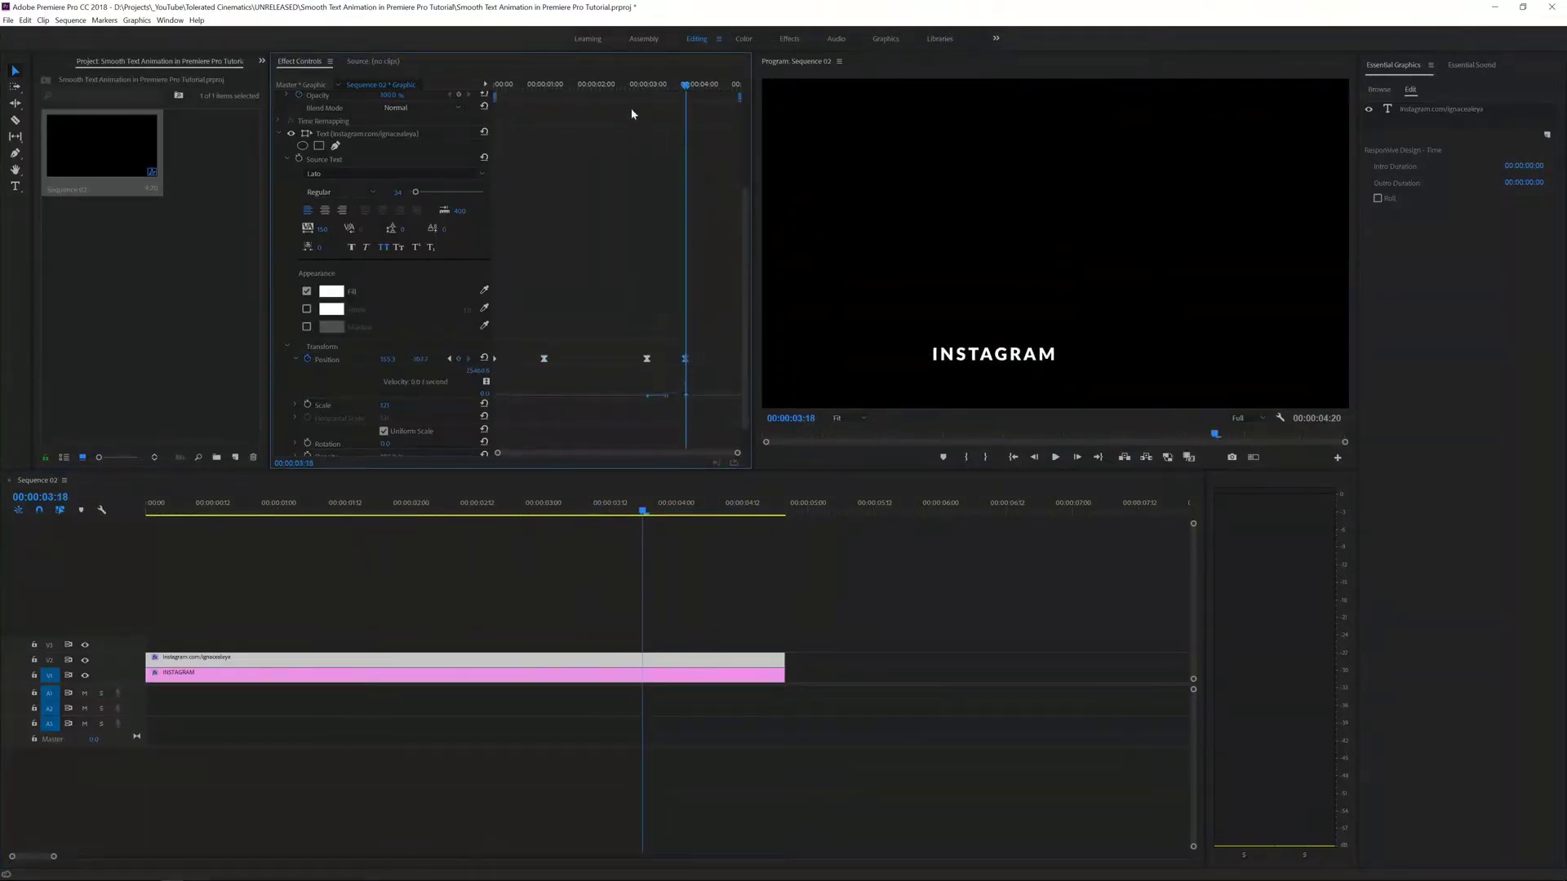
left_click(628, 84)
key("space")
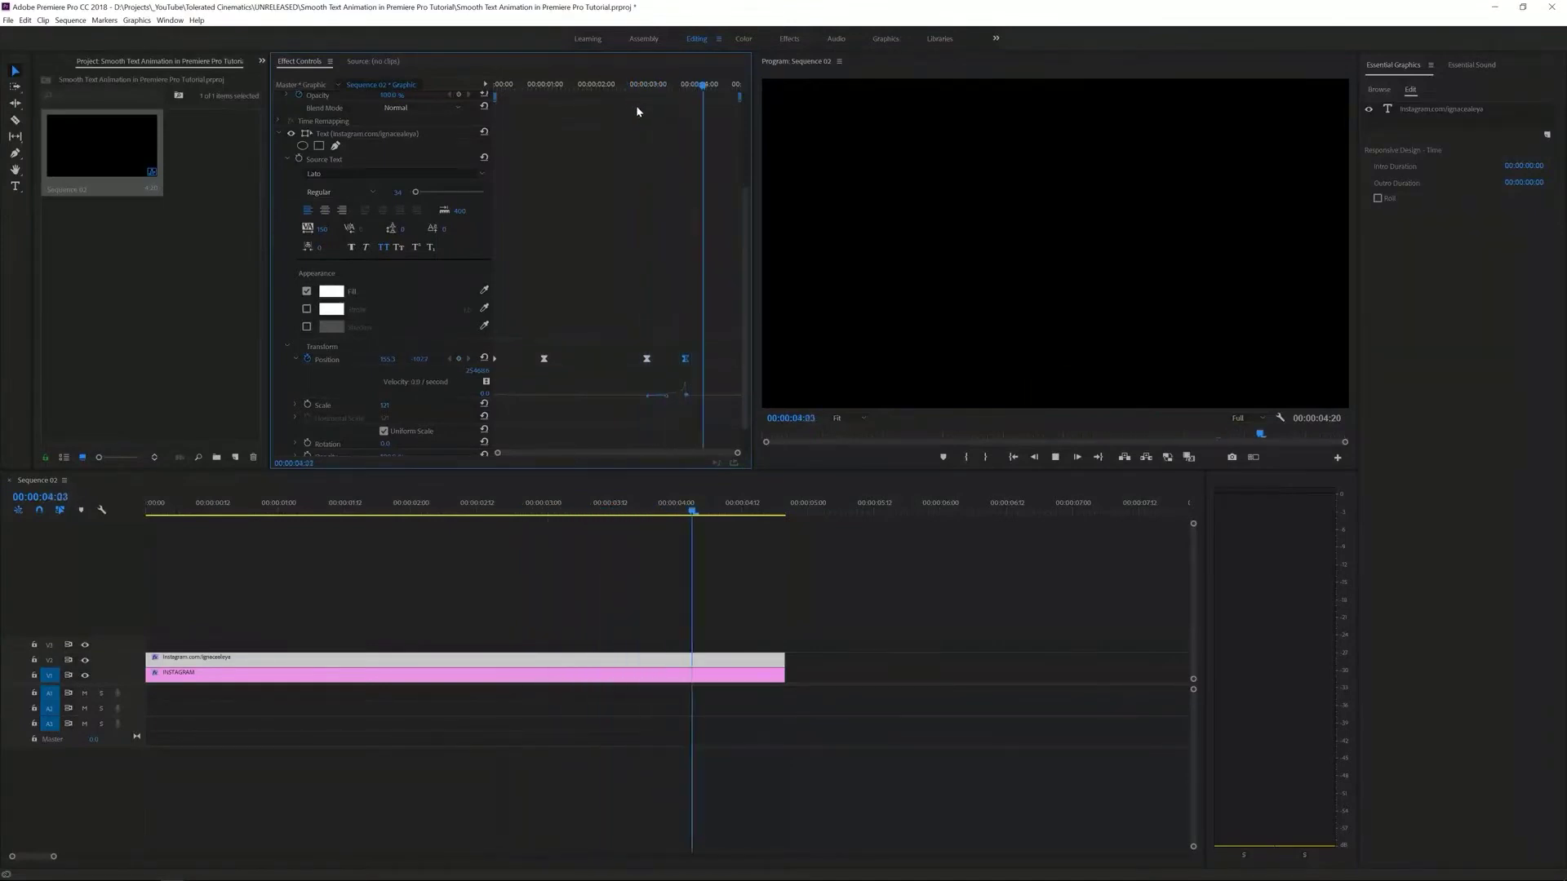
key("space")
left_click_drag(670, 87, 483, 107)
key("space")
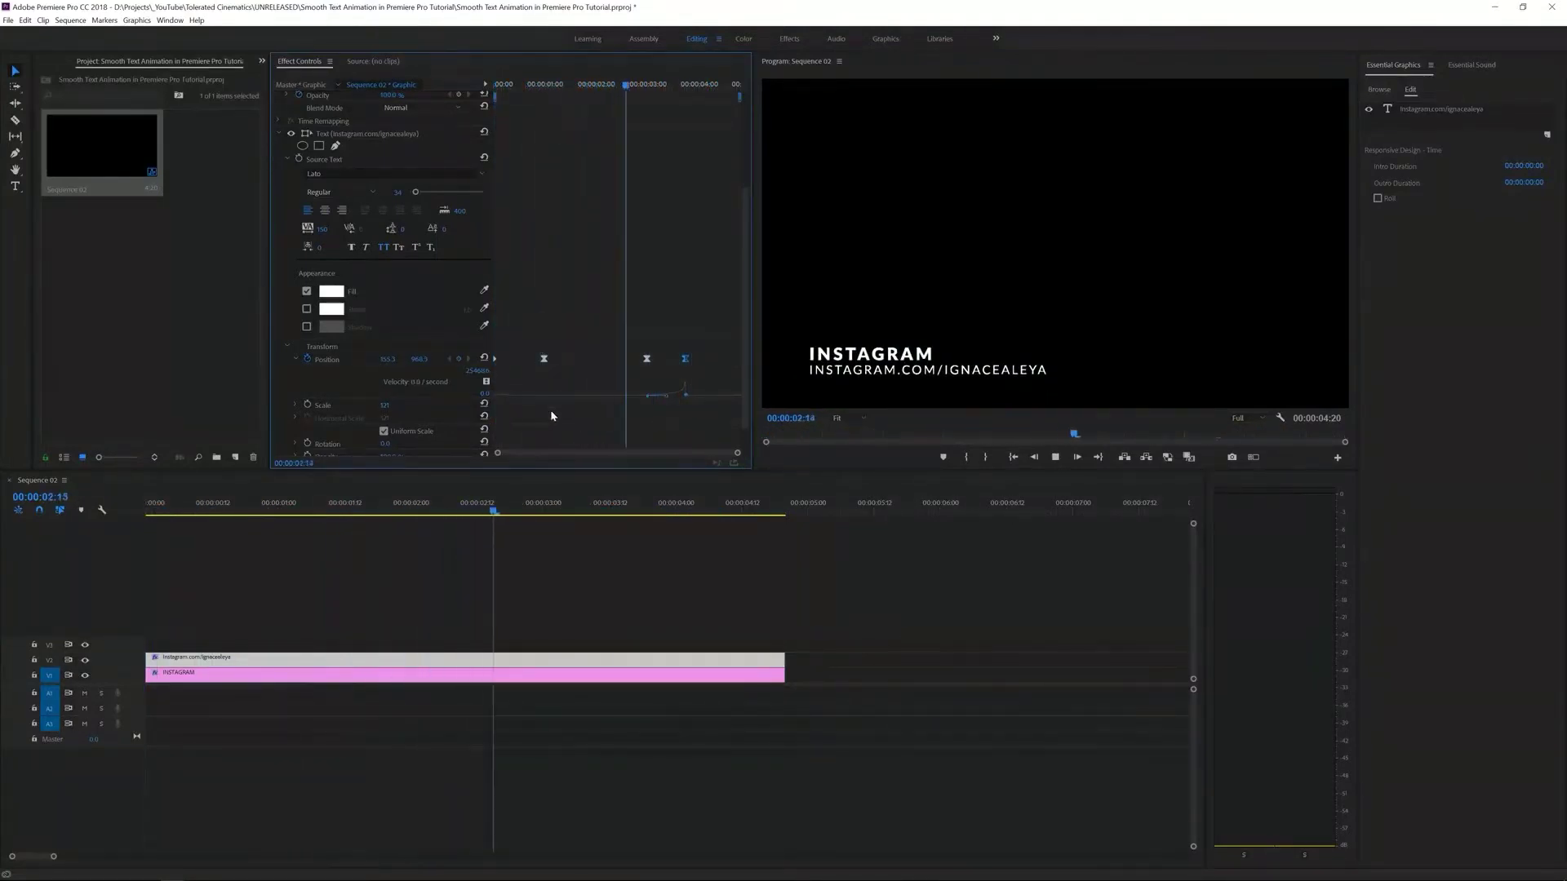
key("space")
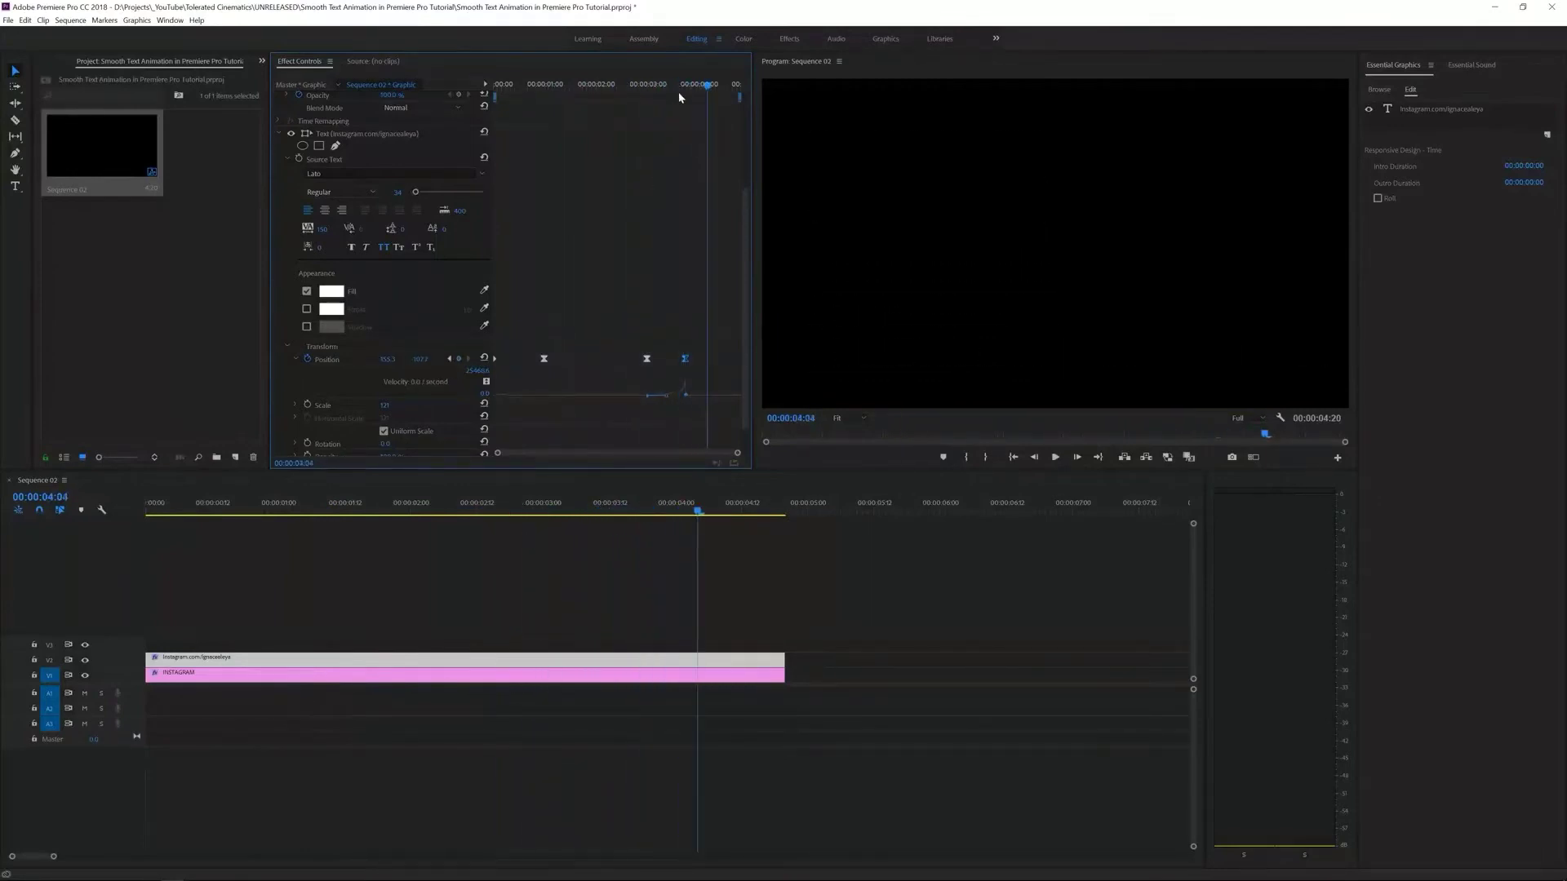
left_click_drag(679, 97, 699, 201)
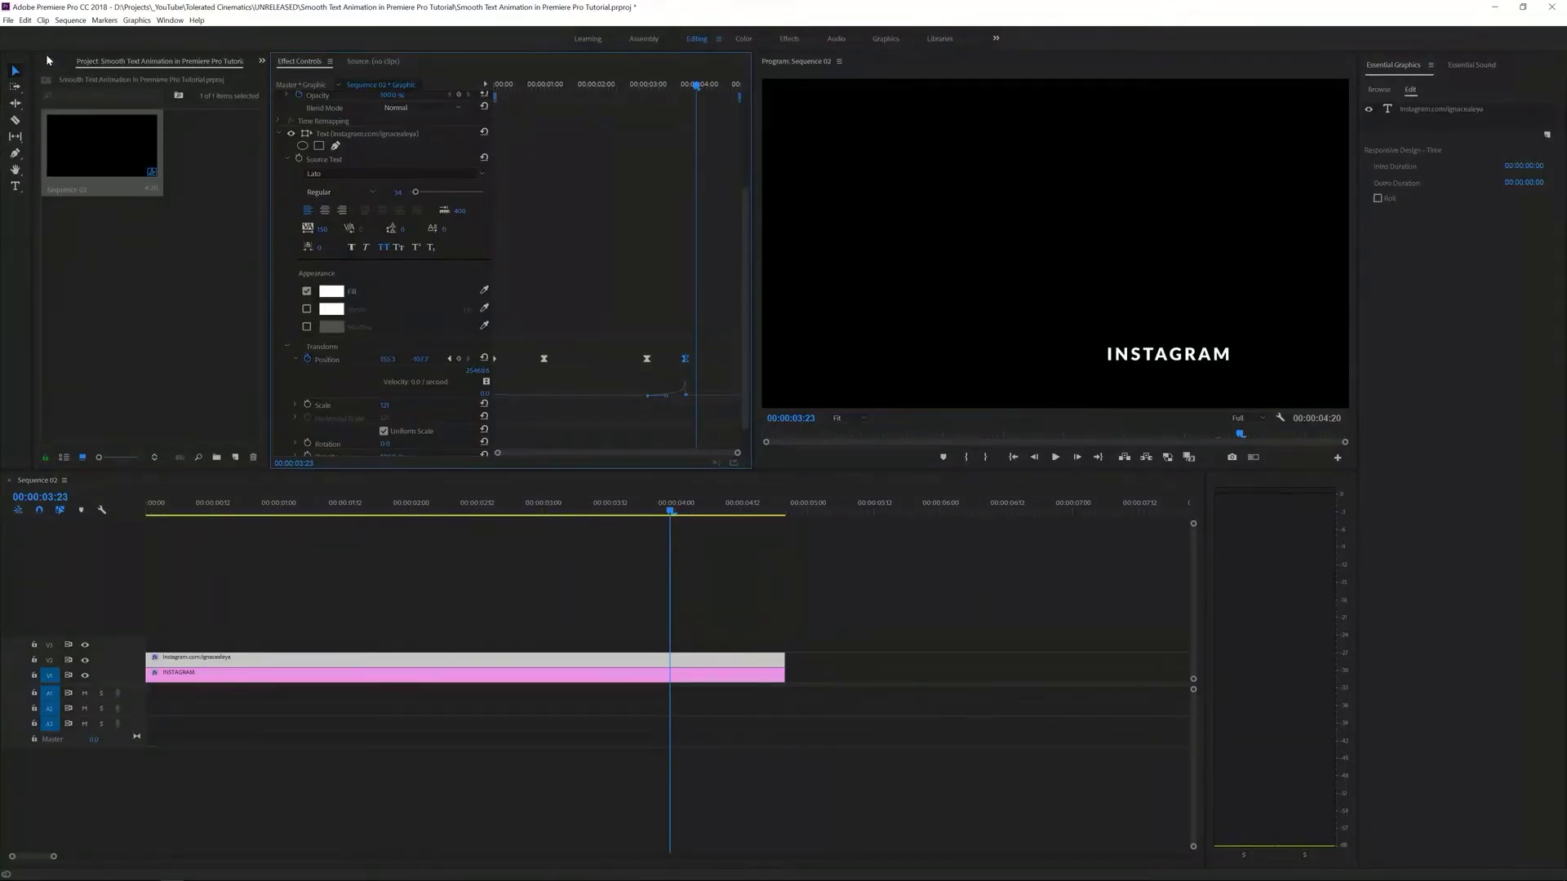
- Search the effects library for "direct" to find the Directional Blur video effect
left_click(261, 62)
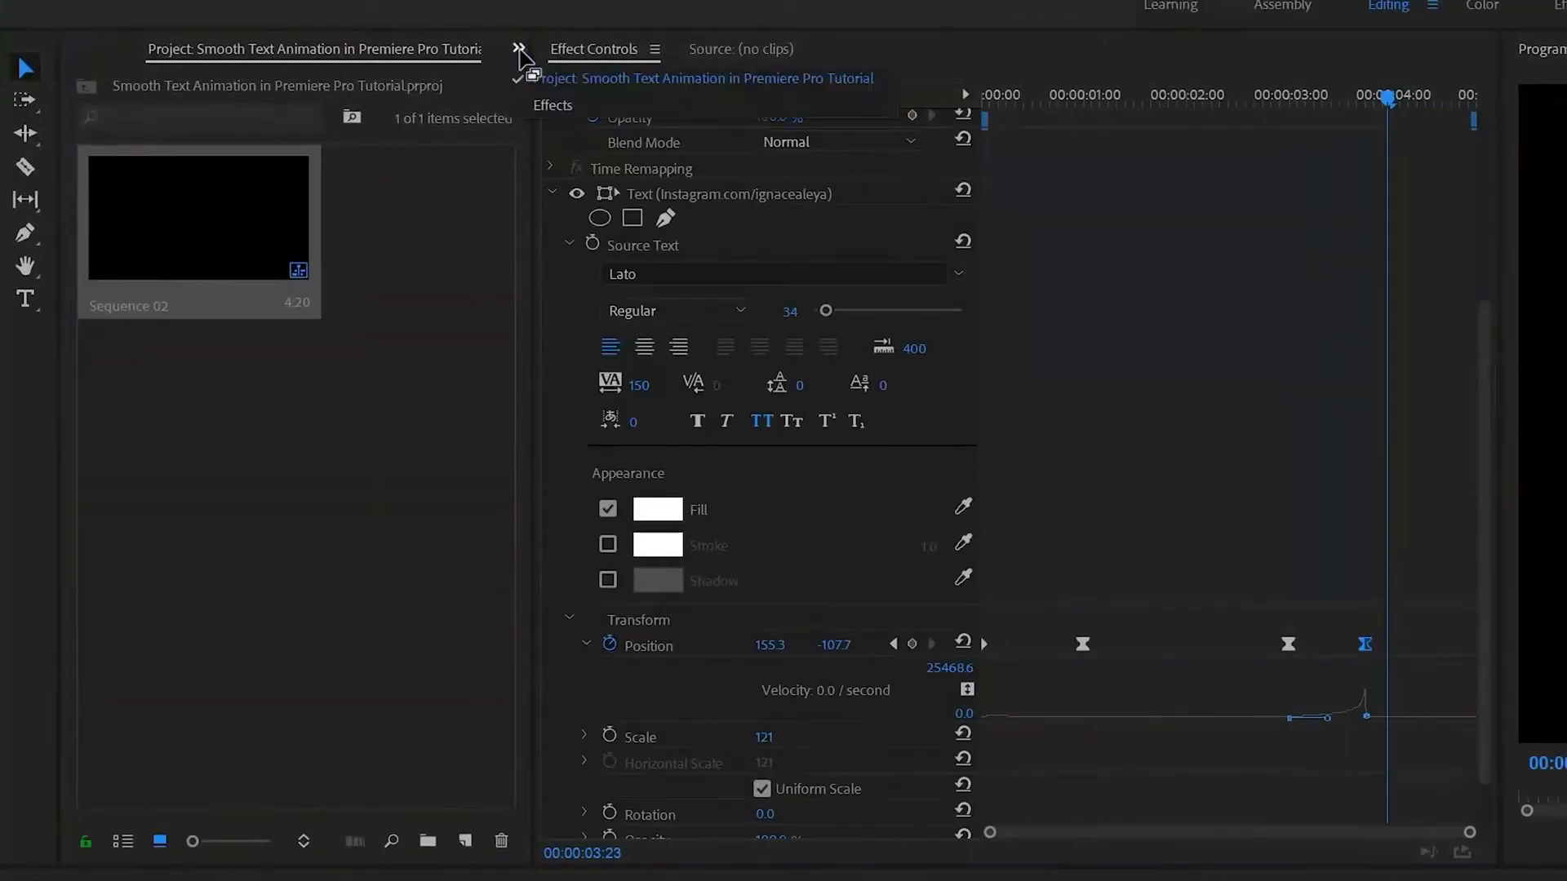
left_click(552, 105)
left_click(121, 89)
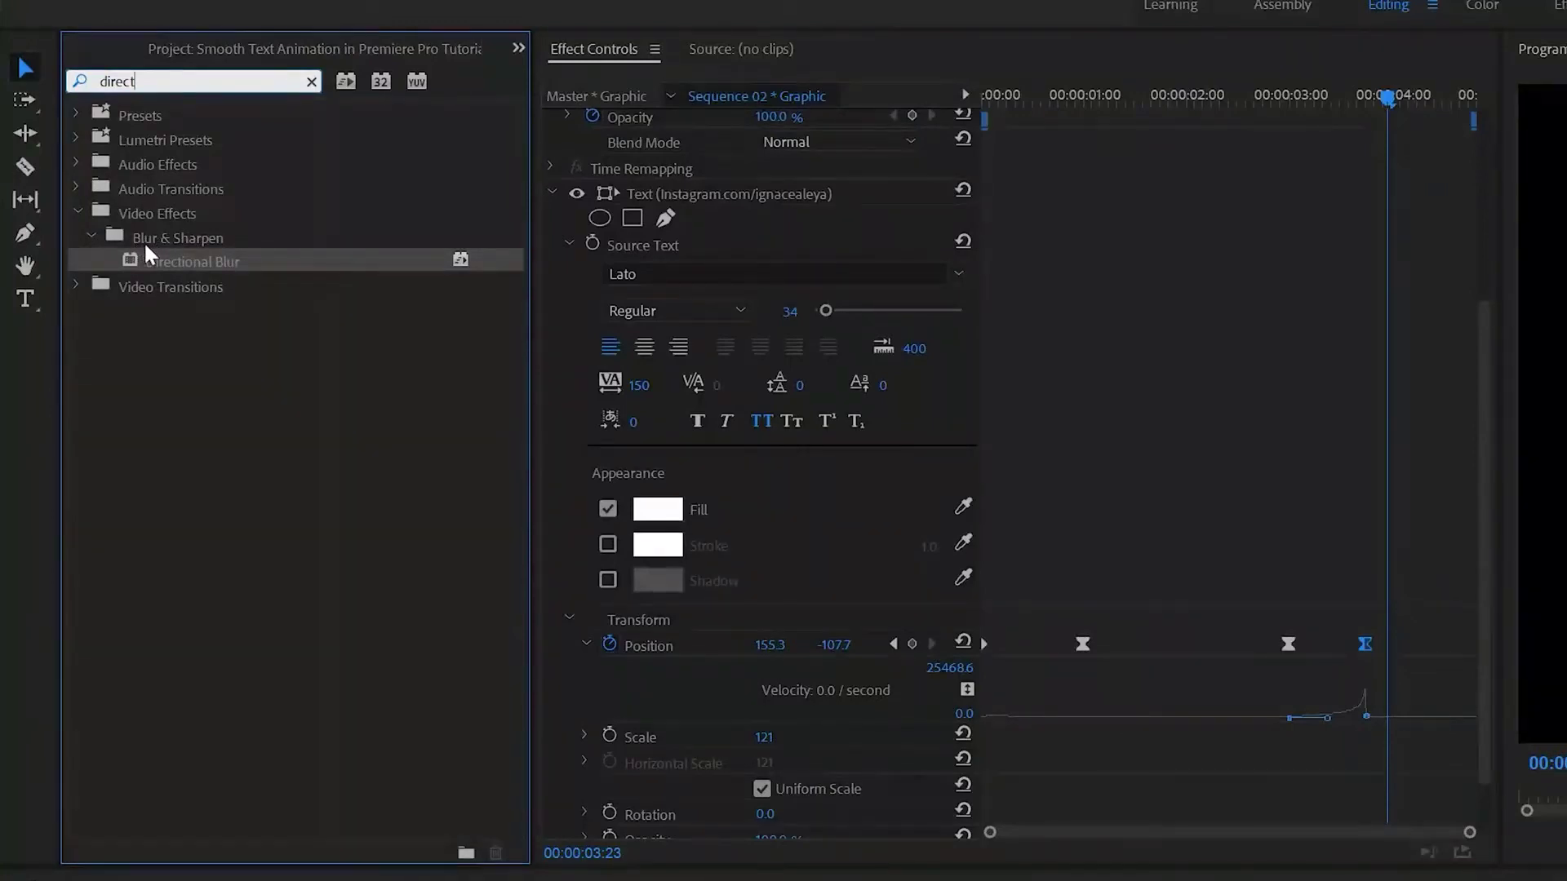
- Clear the effects search, expand Video Effects down to Blur & Sharpen, and apply Directional Blur to the URL text clip
left_click(311, 82)
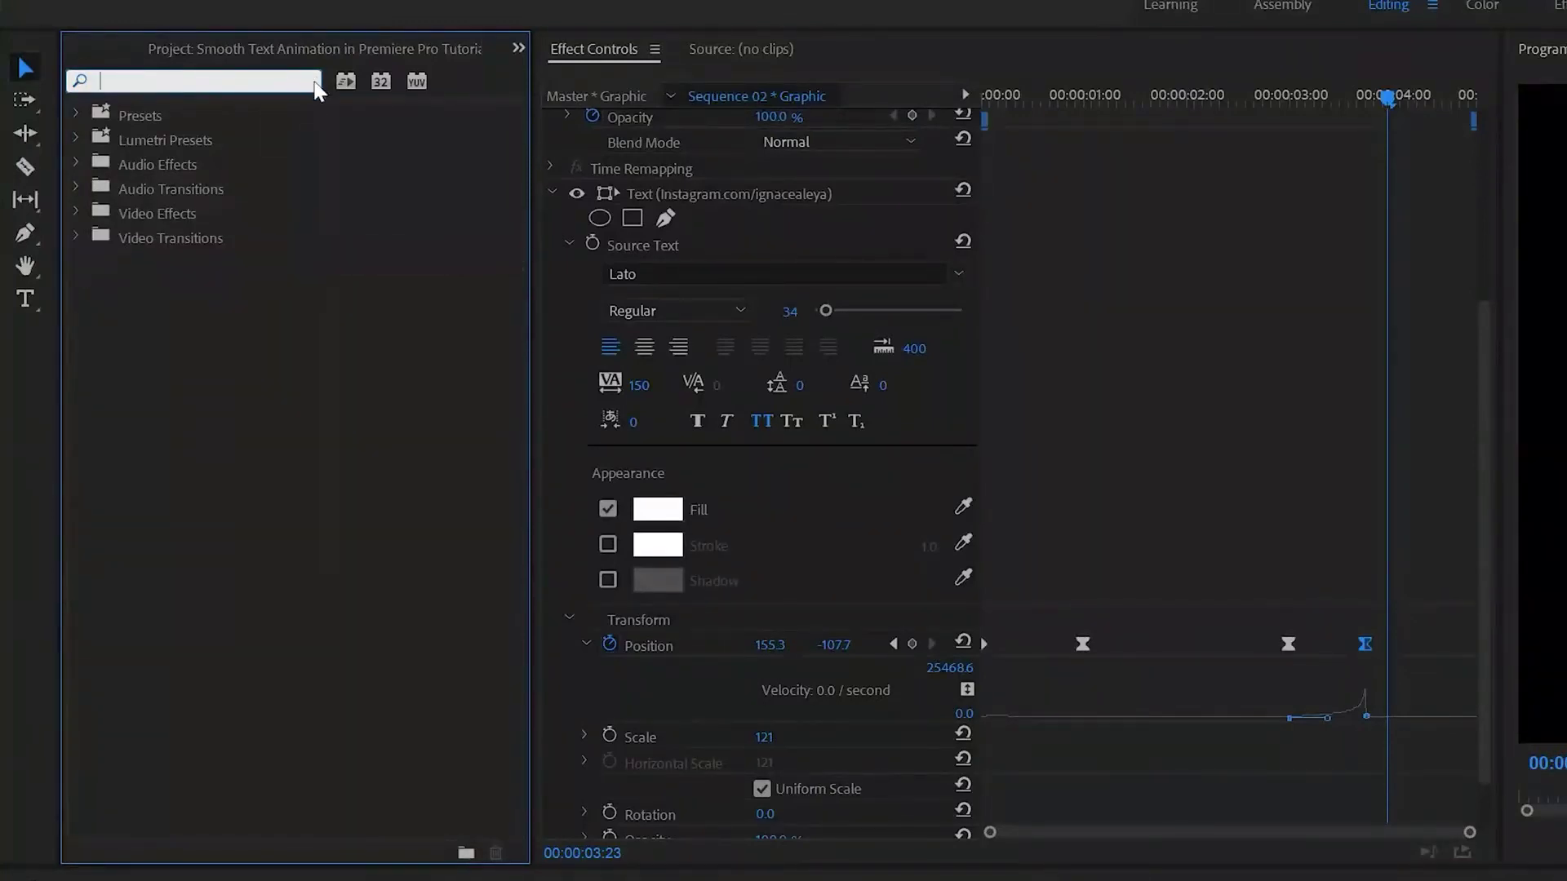
left_click(78, 213)
left_click(90, 261)
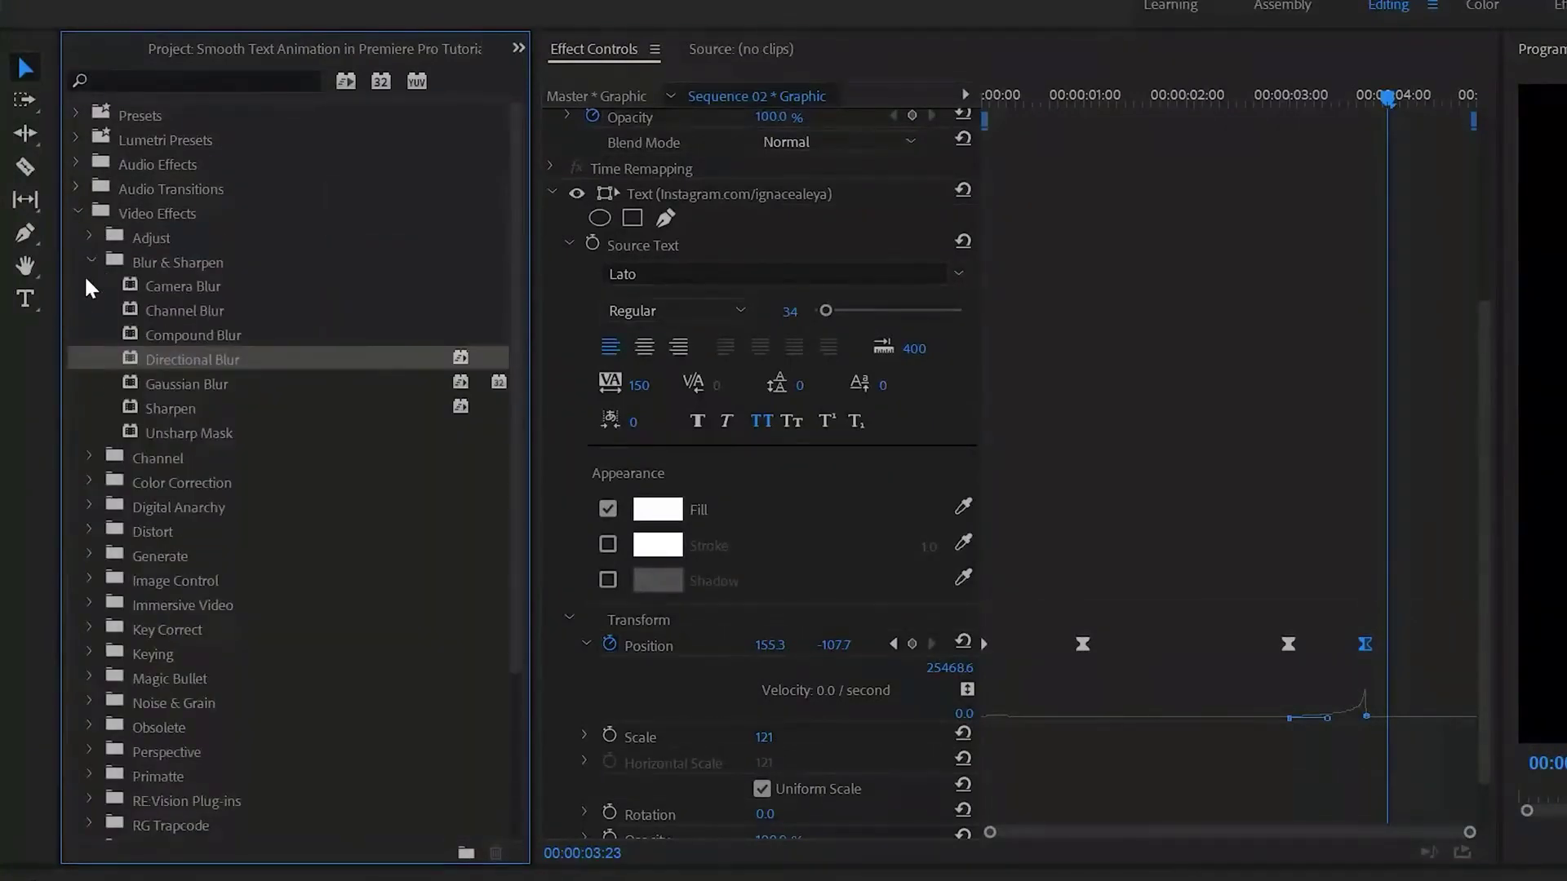
left_click_drag(199, 356, 215, 664)
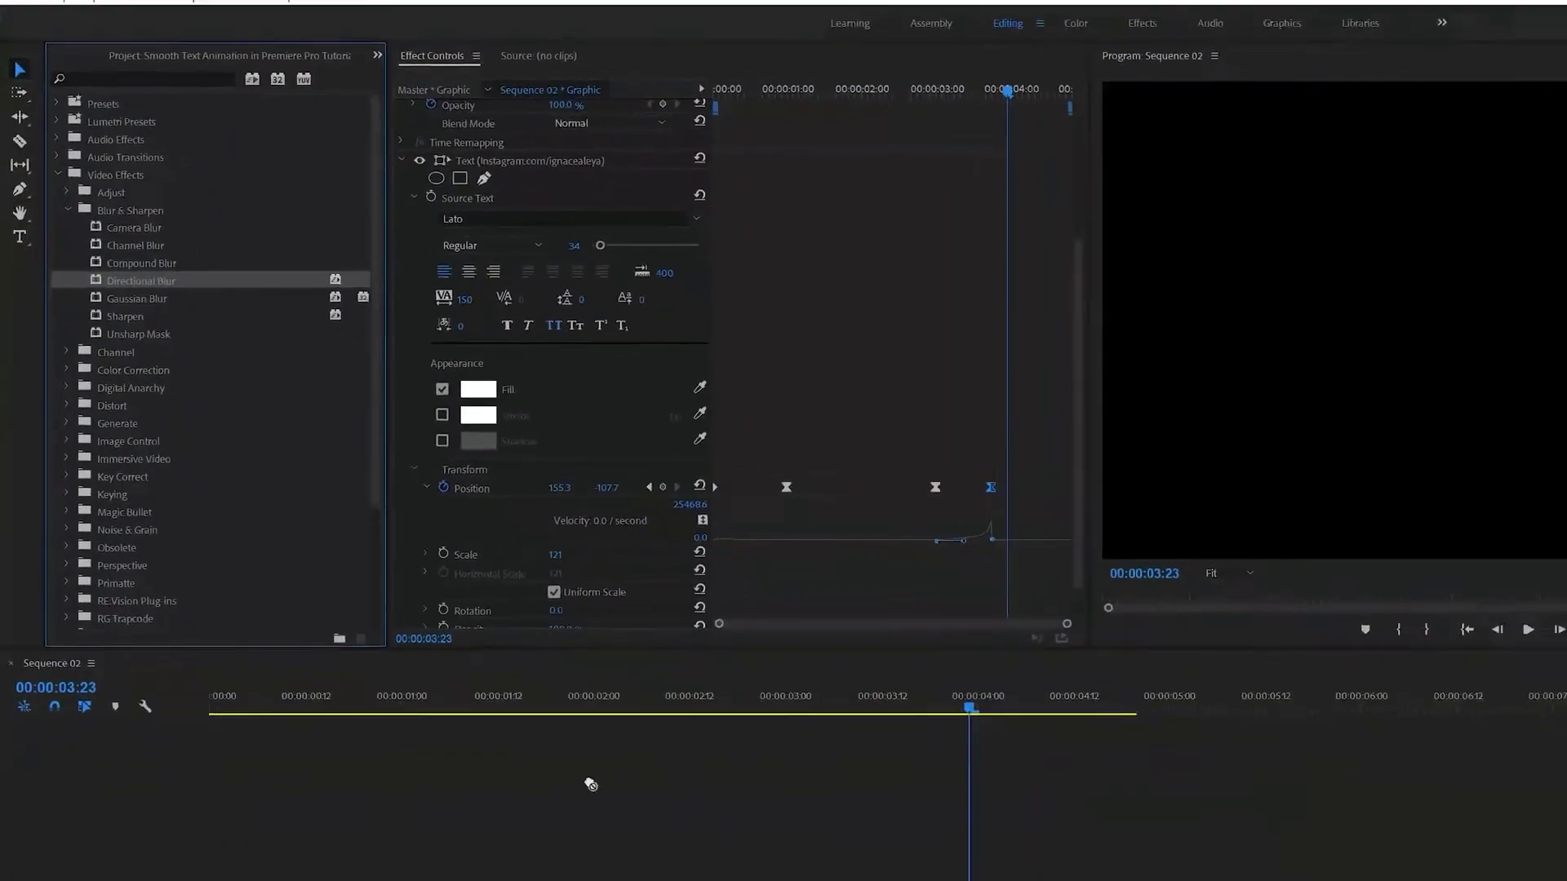
- Enable keyframing for the URL line's Blur Length at 00:00:01:00 with a value of 0
left_click_drag(232, 505, 280, 589)
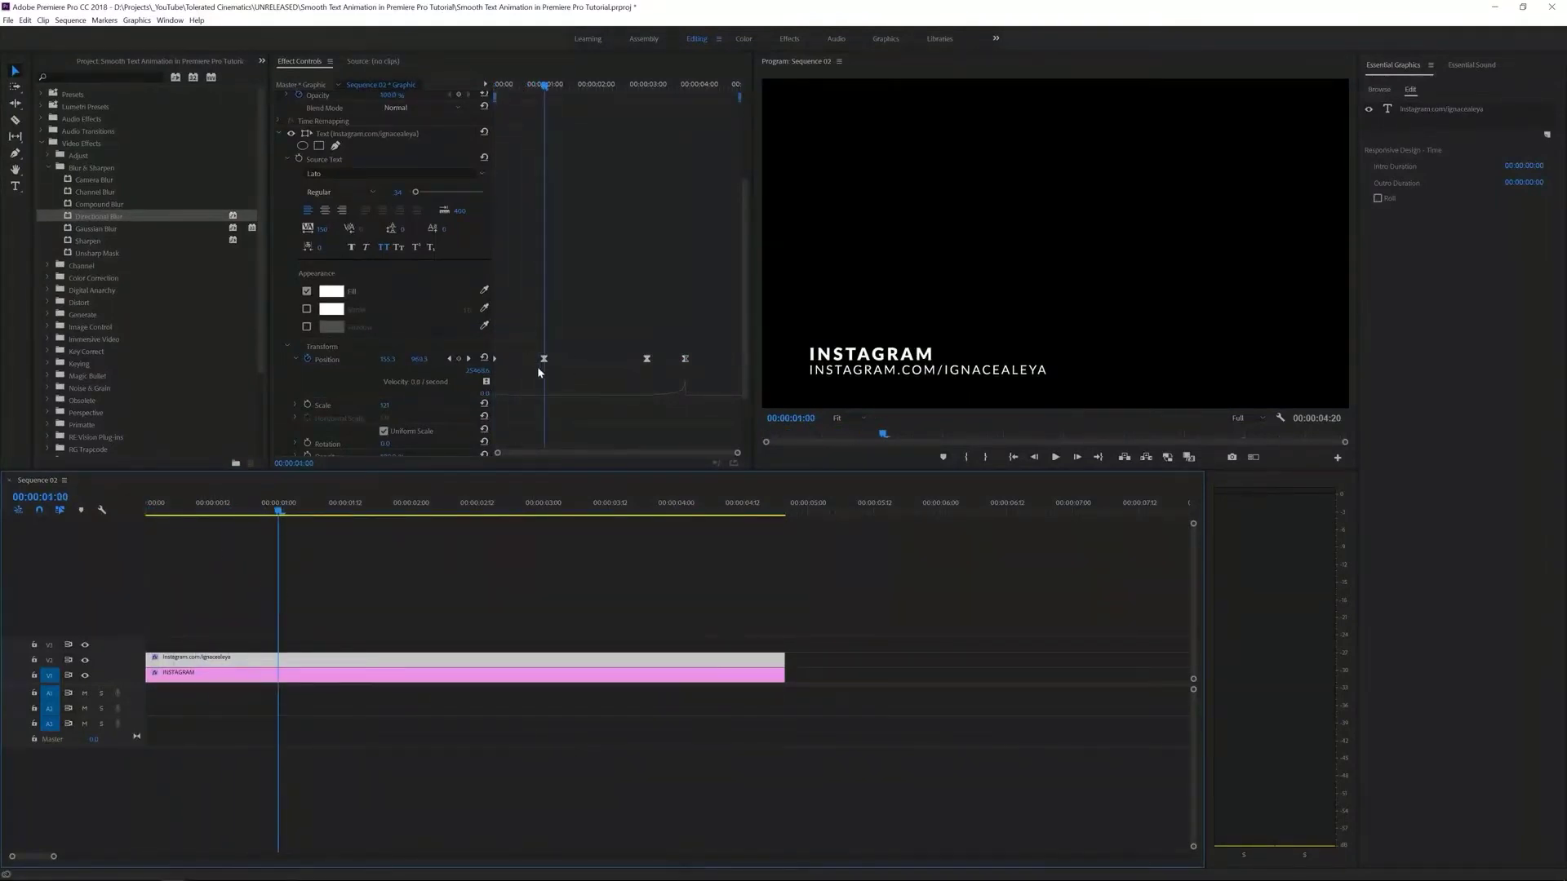
scroll(546, 369, "down", 3)
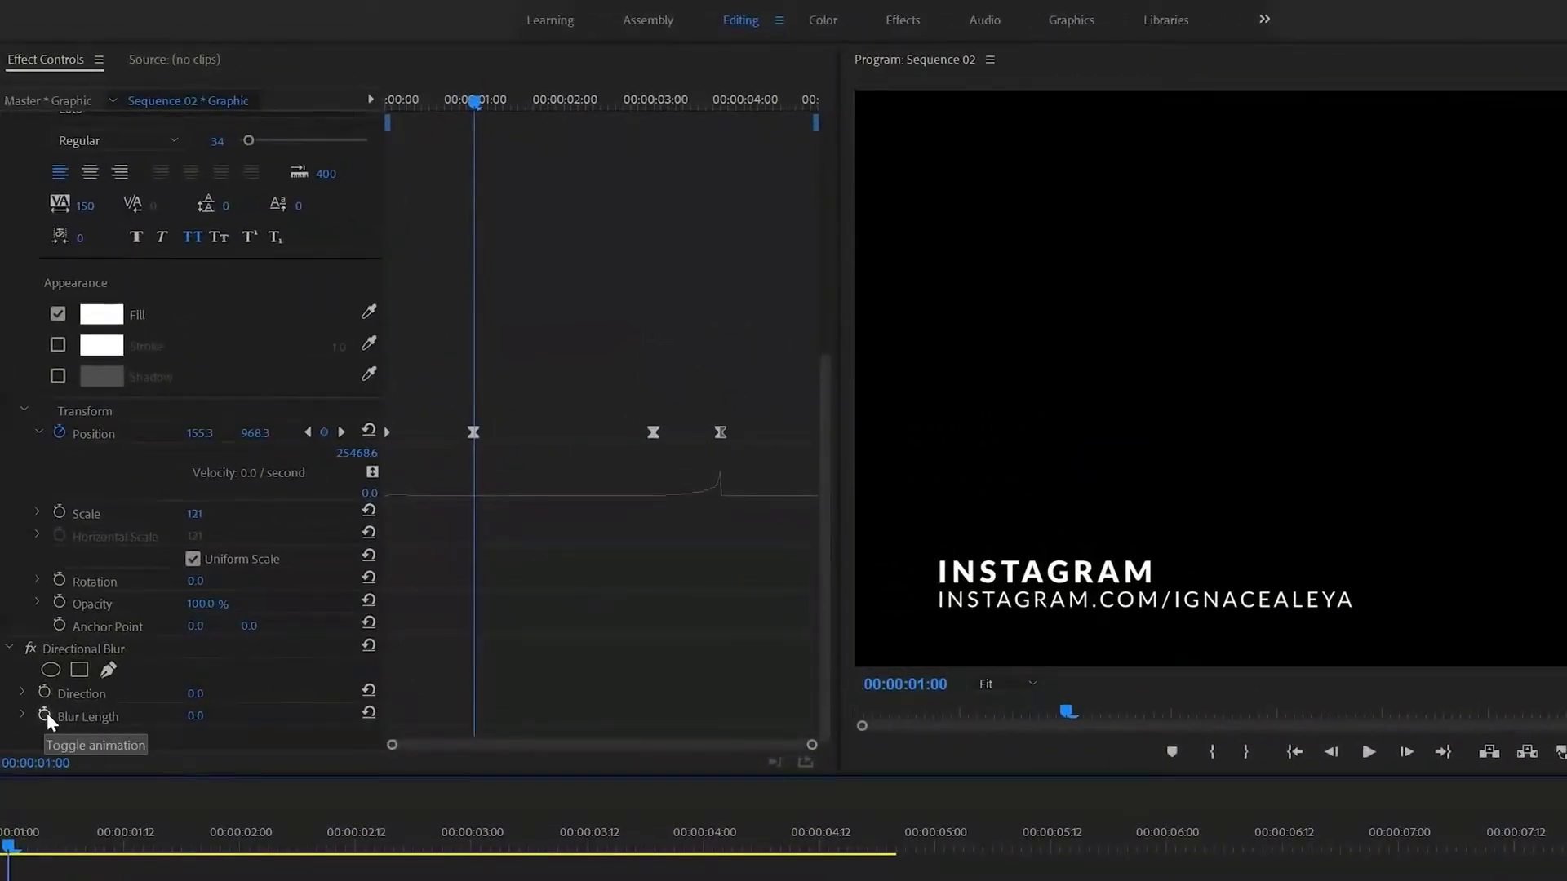
left_click(45, 714)
- Try a Direction of 90° for the Directional Blur, and set it back to 0°
left_click(186, 691)
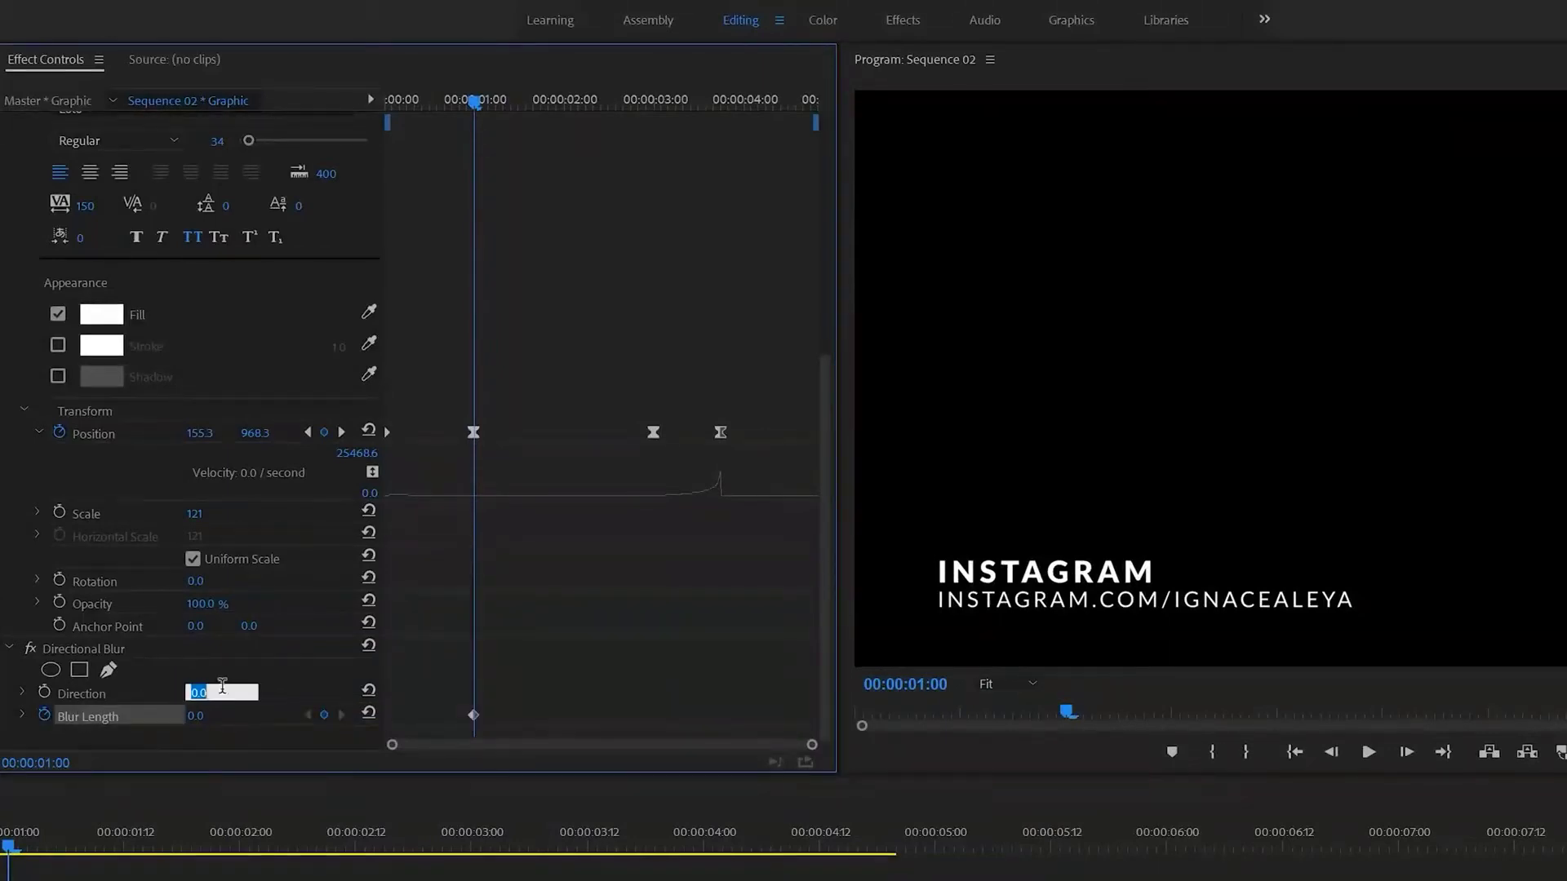
type("90")
key("Return")
left_click(194, 697)
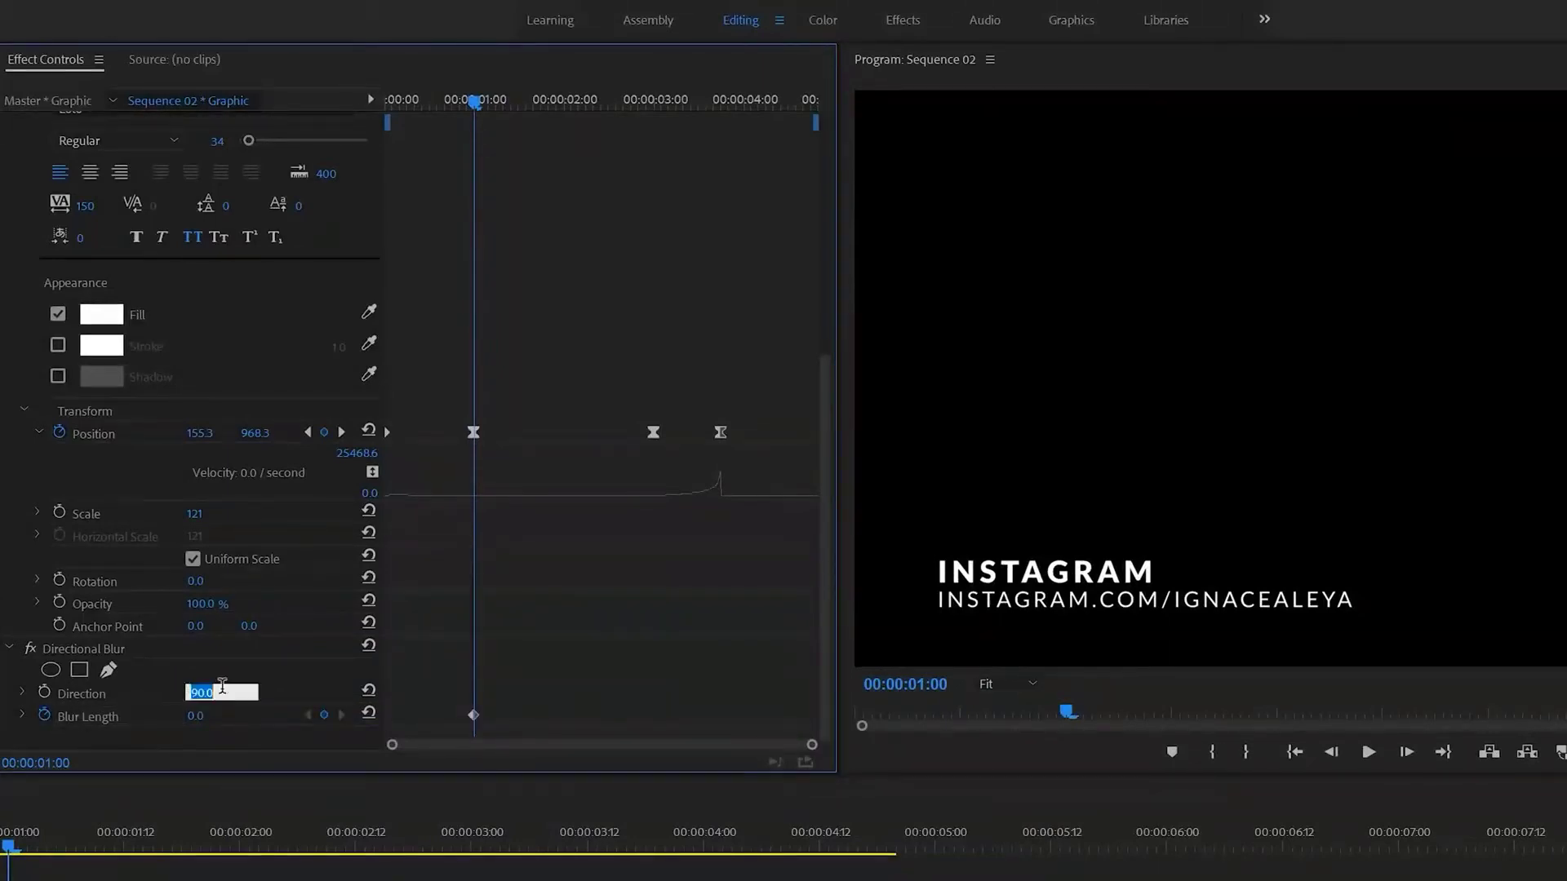
type("0")
key("Return")
- Add a Blur Length keyframe of 27 at 00:00:00:12, move it to the start of the clip, and scrub through the entrance
left_click_drag(448, 100, 429, 100)
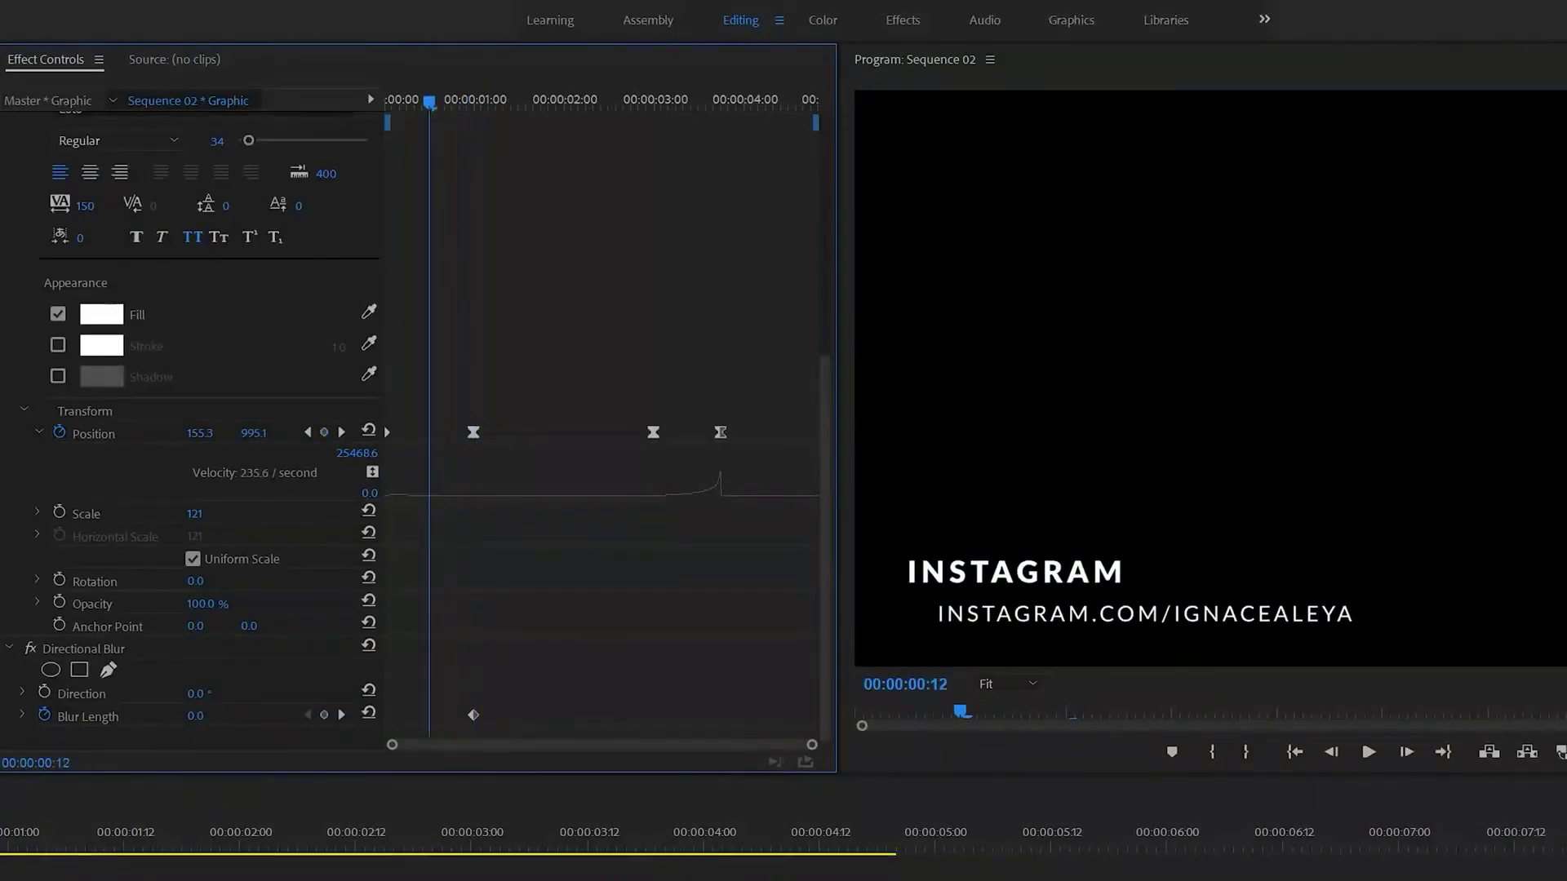
left_click_drag(195, 715, 221, 726)
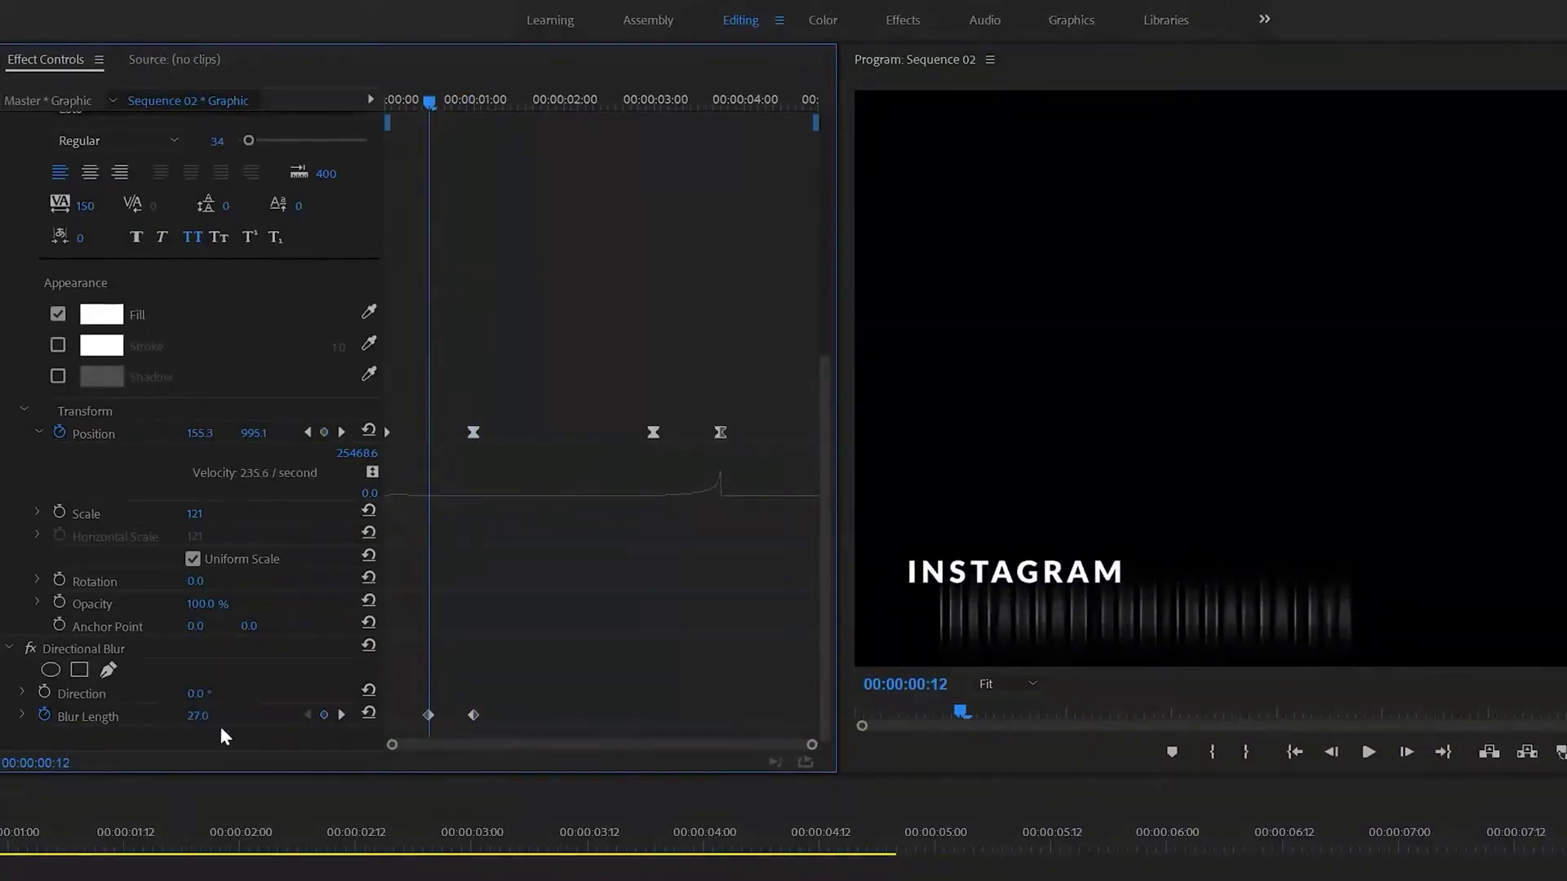
left_click_drag(427, 716, 315, 724)
left_click(382, 98)
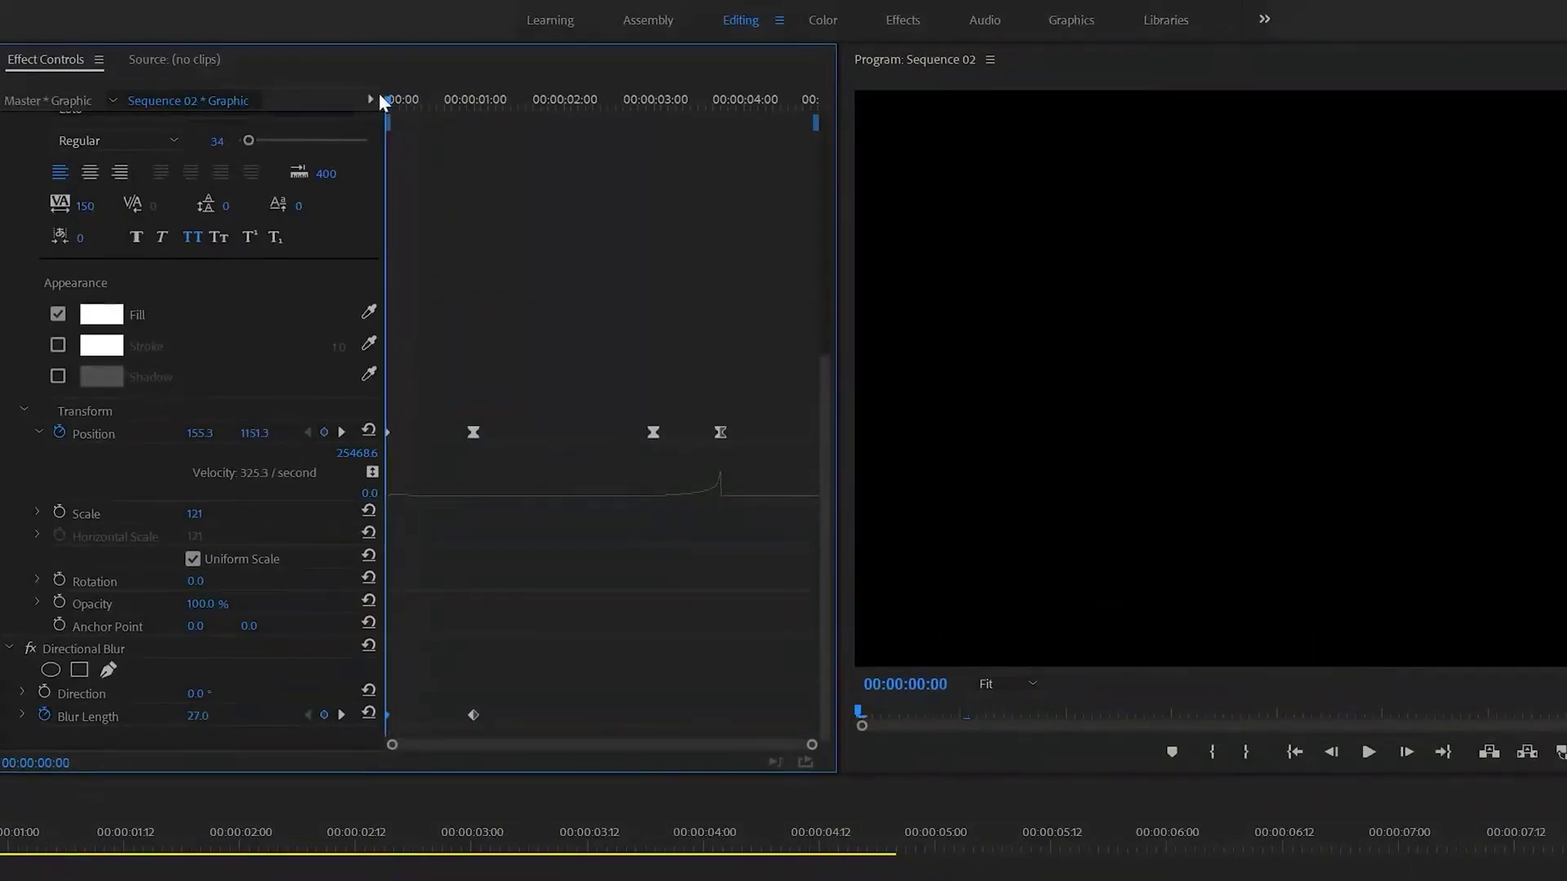
left_click_drag(378, 93, 458, 155)
- Convert the one-second Blur Length keyframe to Continuous Bezier and lengthen its incoming handle for a smooth blur falloff
left_click(474, 717)
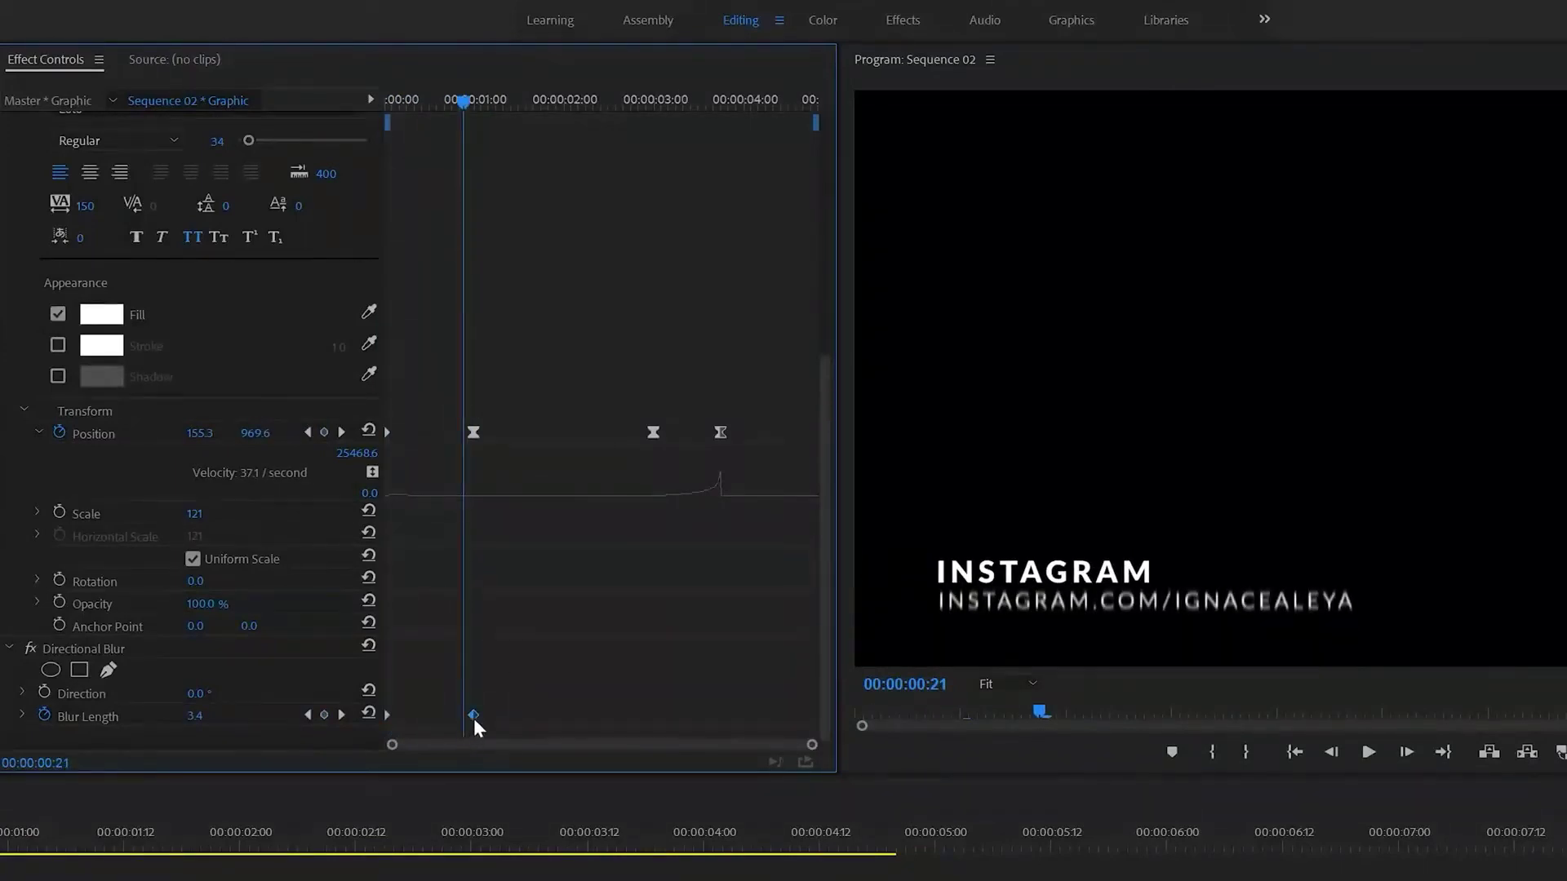
right_click(474, 723)
left_click(514, 742)
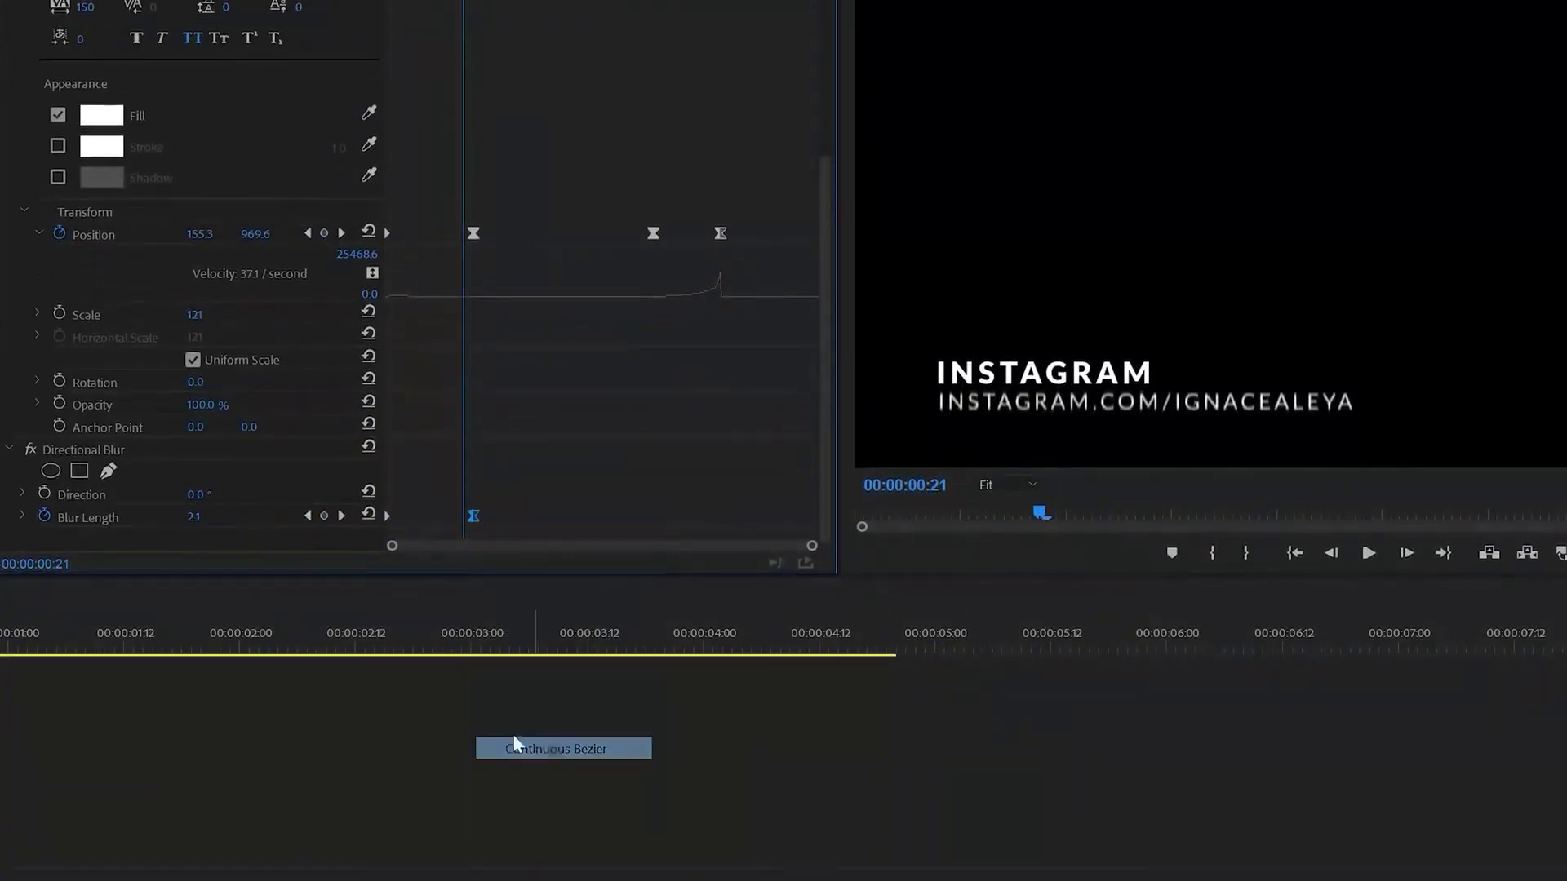
left_click(23, 516)
scroll(24, 514, "down", 4)
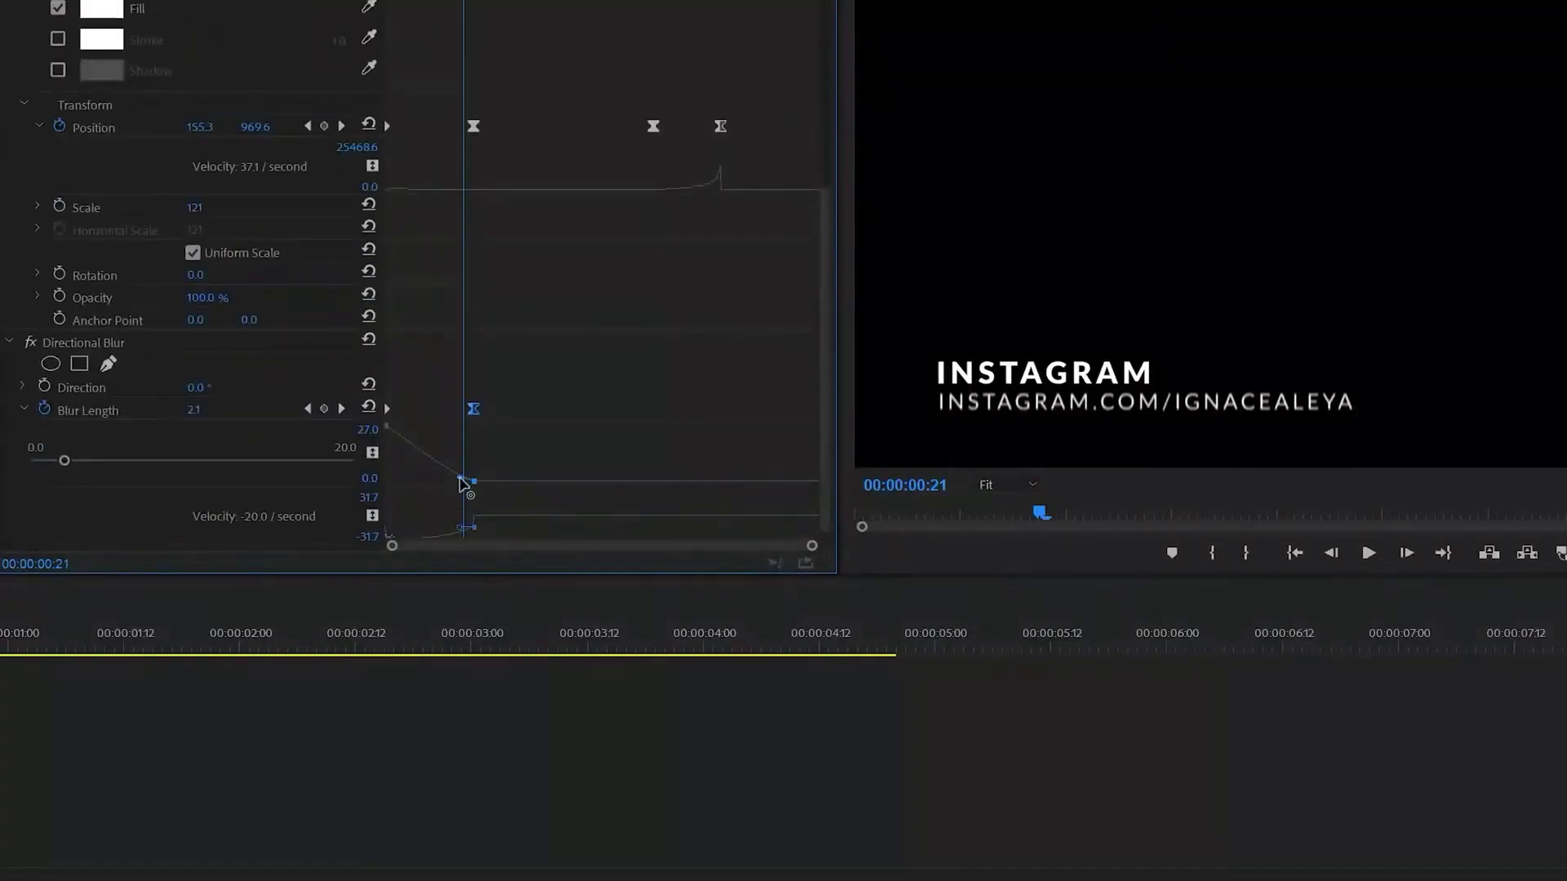
left_click_drag(462, 479, 440, 478)
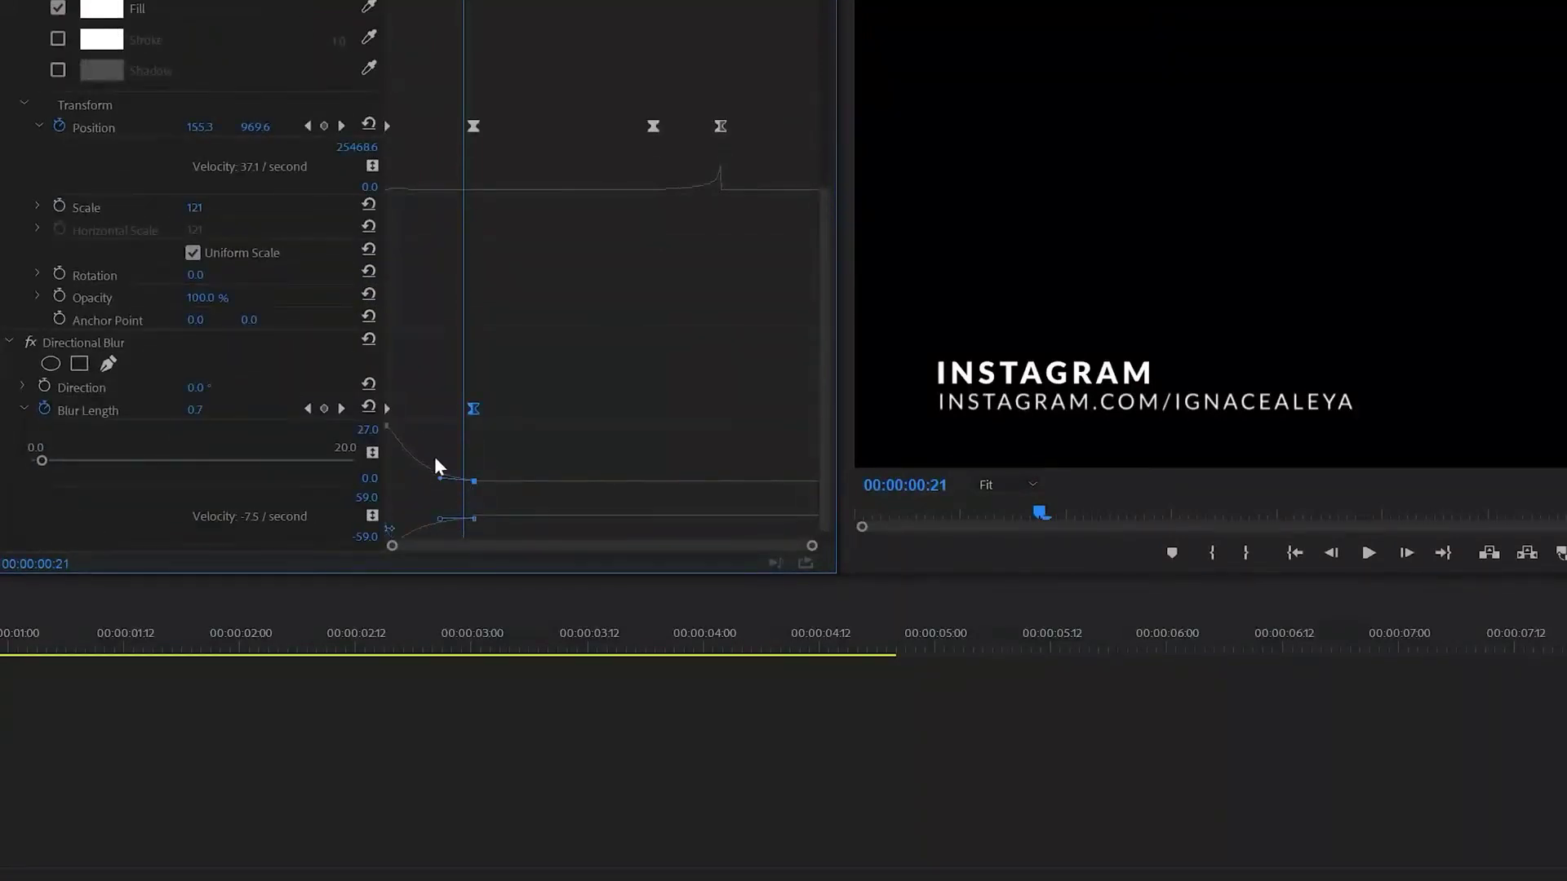
- Preview the blurred entrance from the start, set the first Blur Length keyframe to 20, and replay the animation
left_click_drag(463, 26, 273, 49)
key("space")
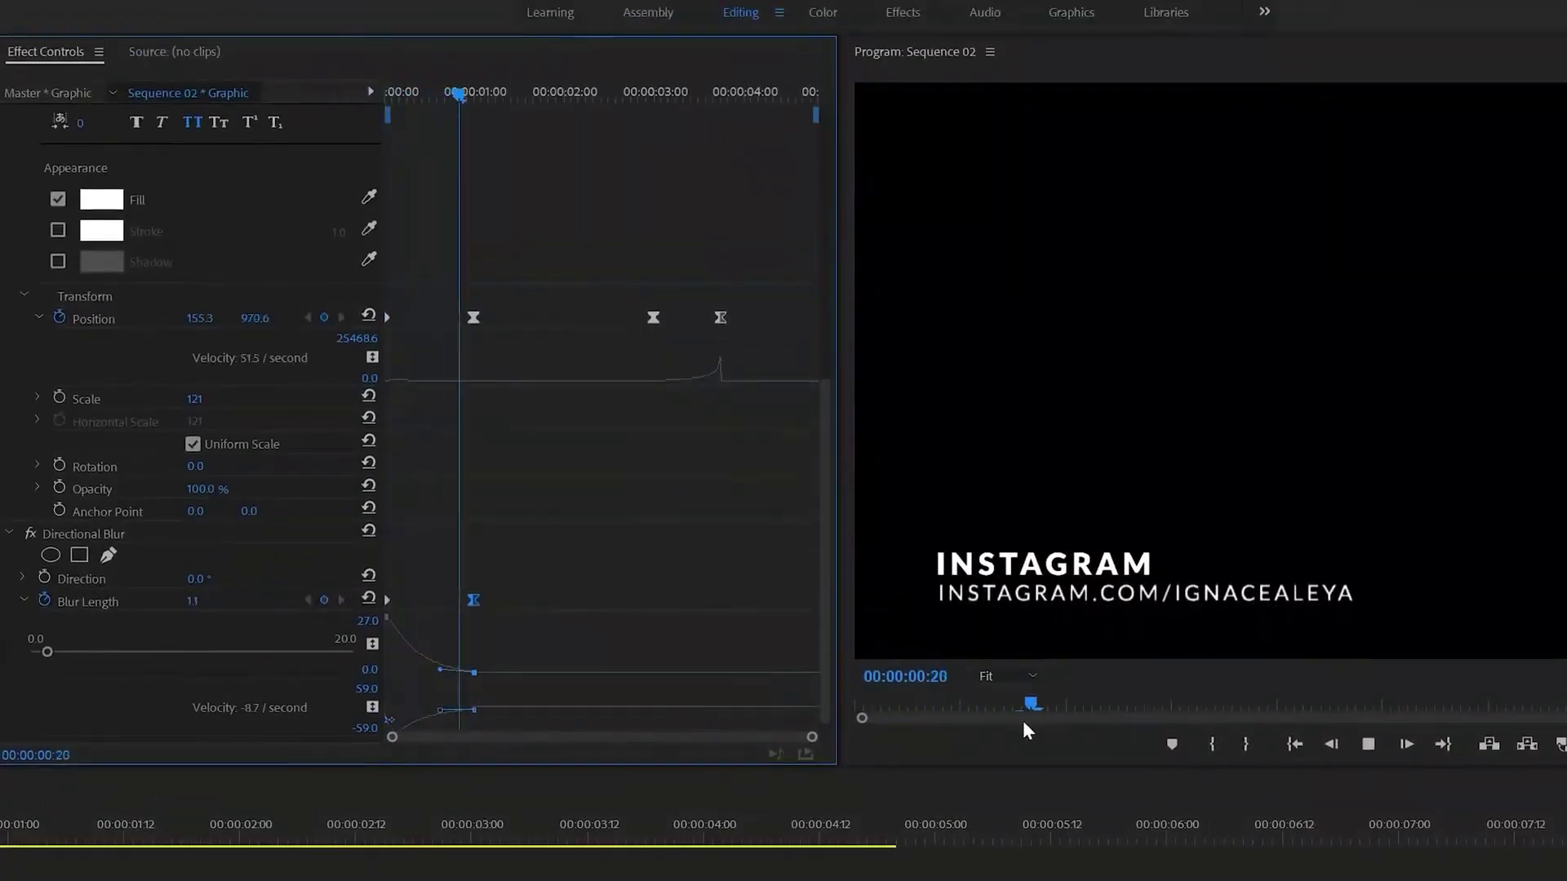
left_click_drag(473, 92, 377, 96)
key("space")
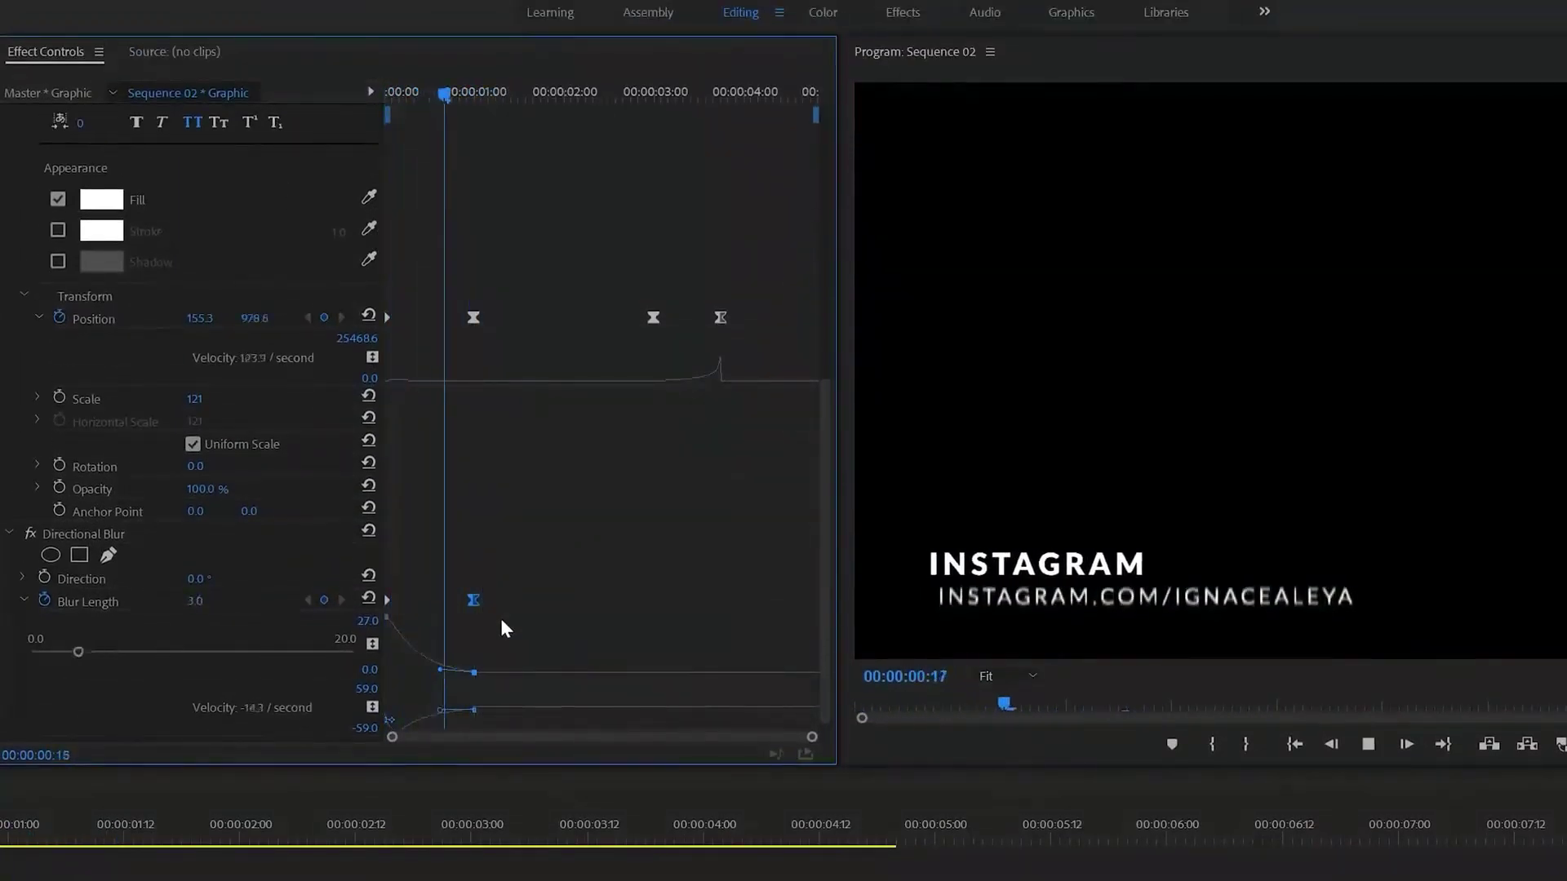
key("space")
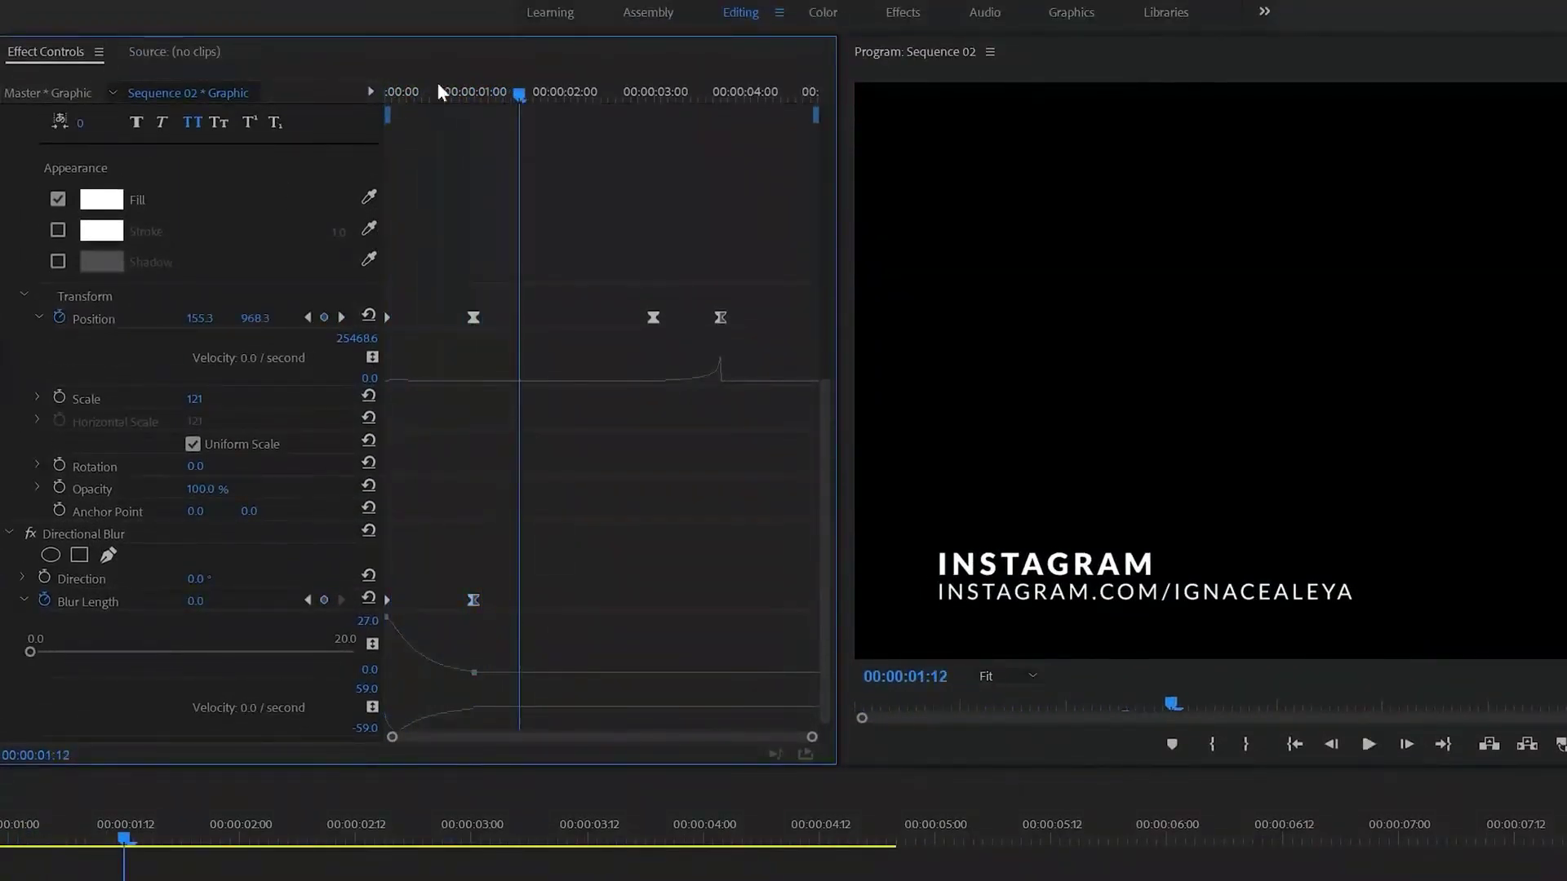
left_click_drag(438, 90, 307, 101)
left_click(200, 610)
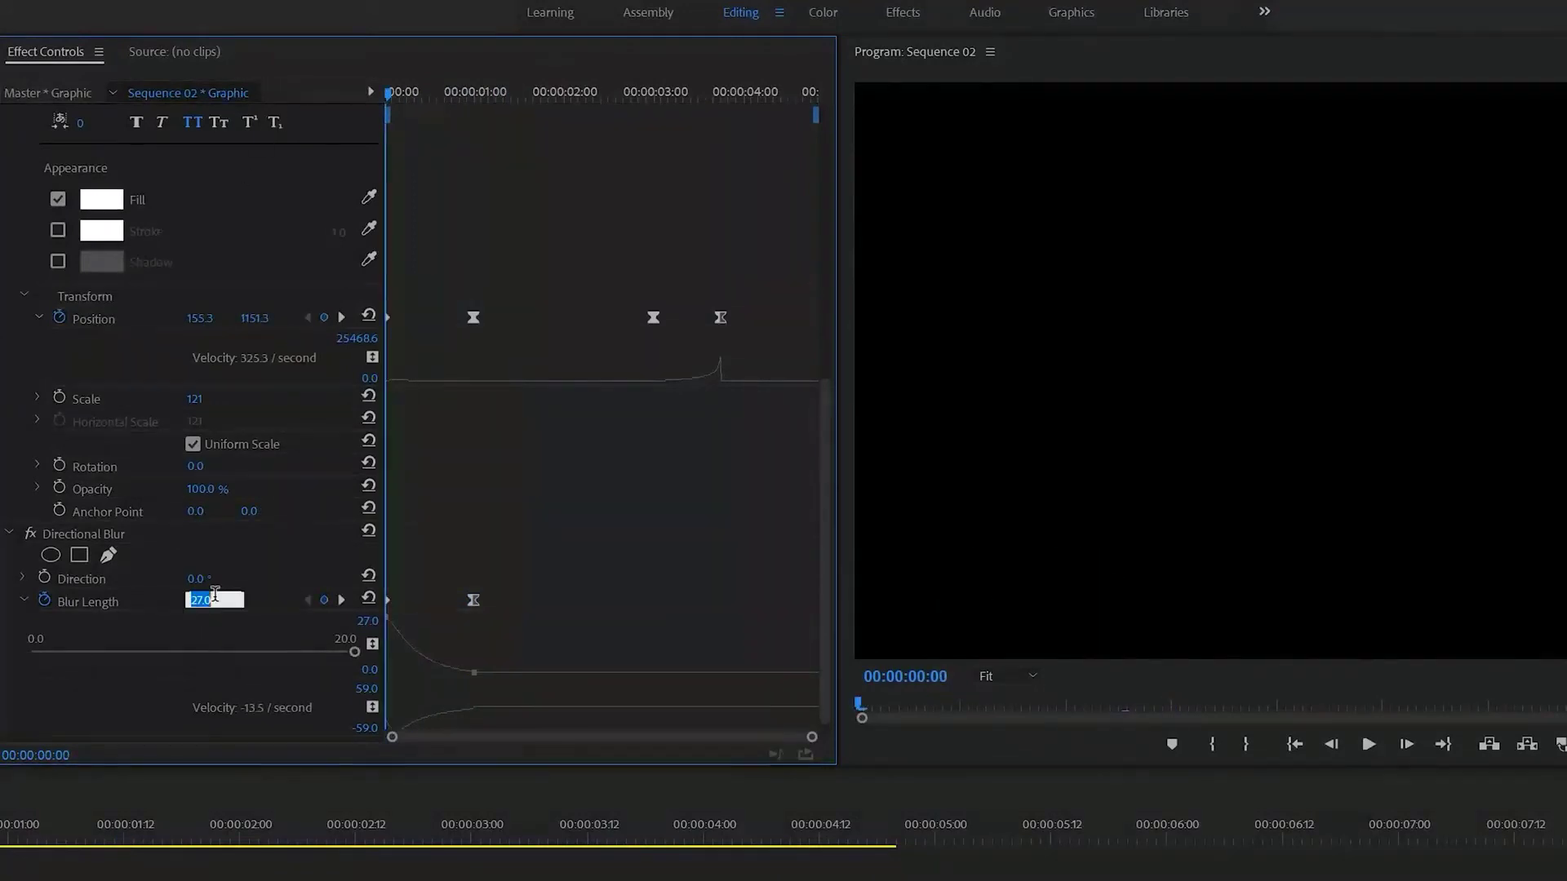
type("20")
key("Return")
key("space")
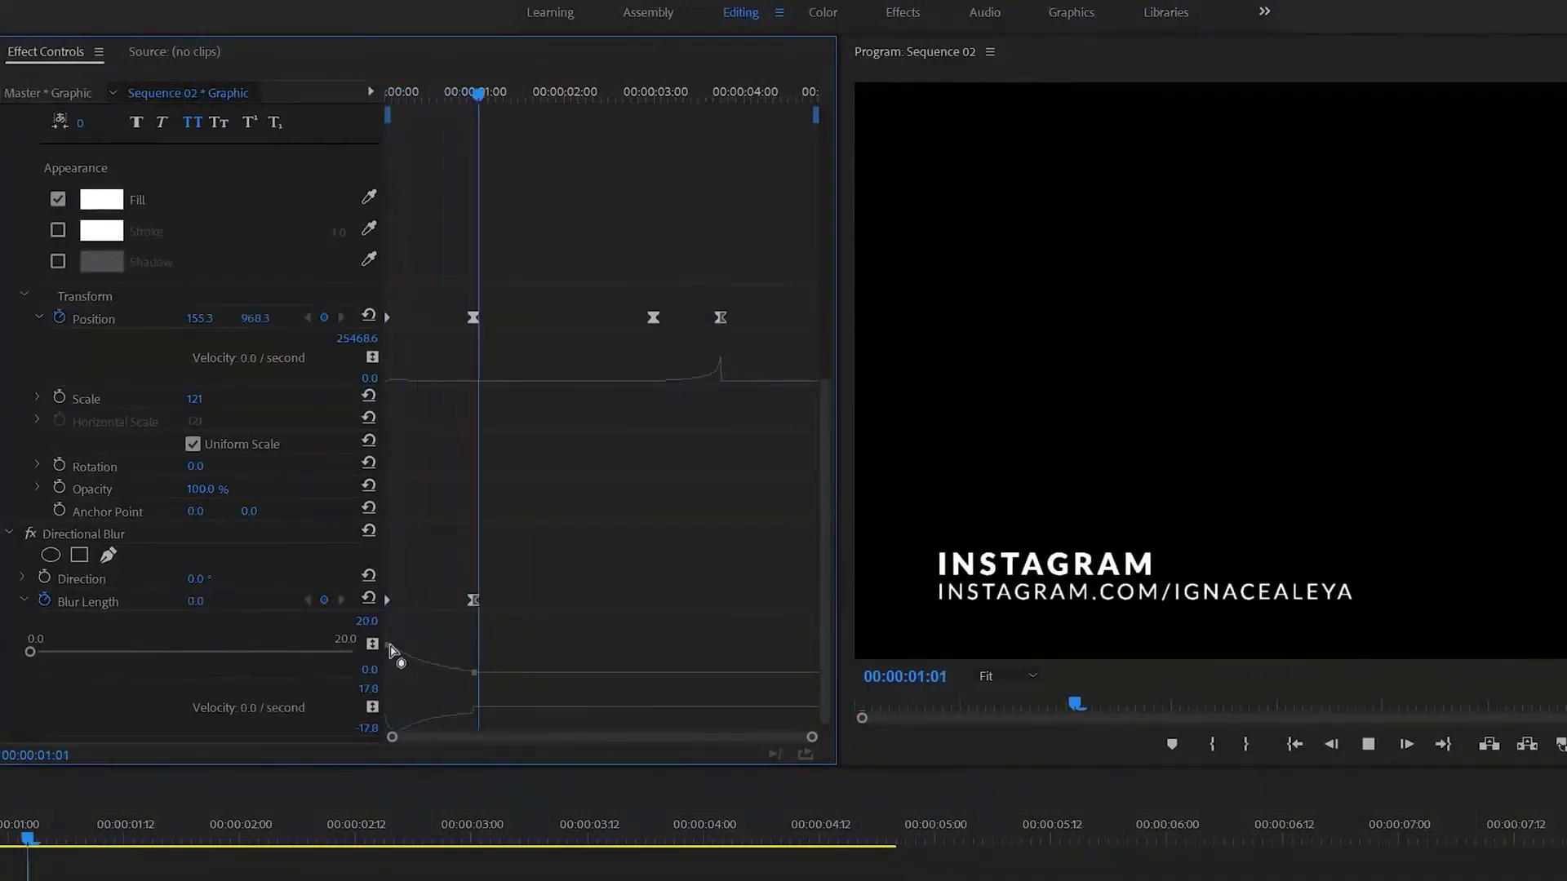
key("space")
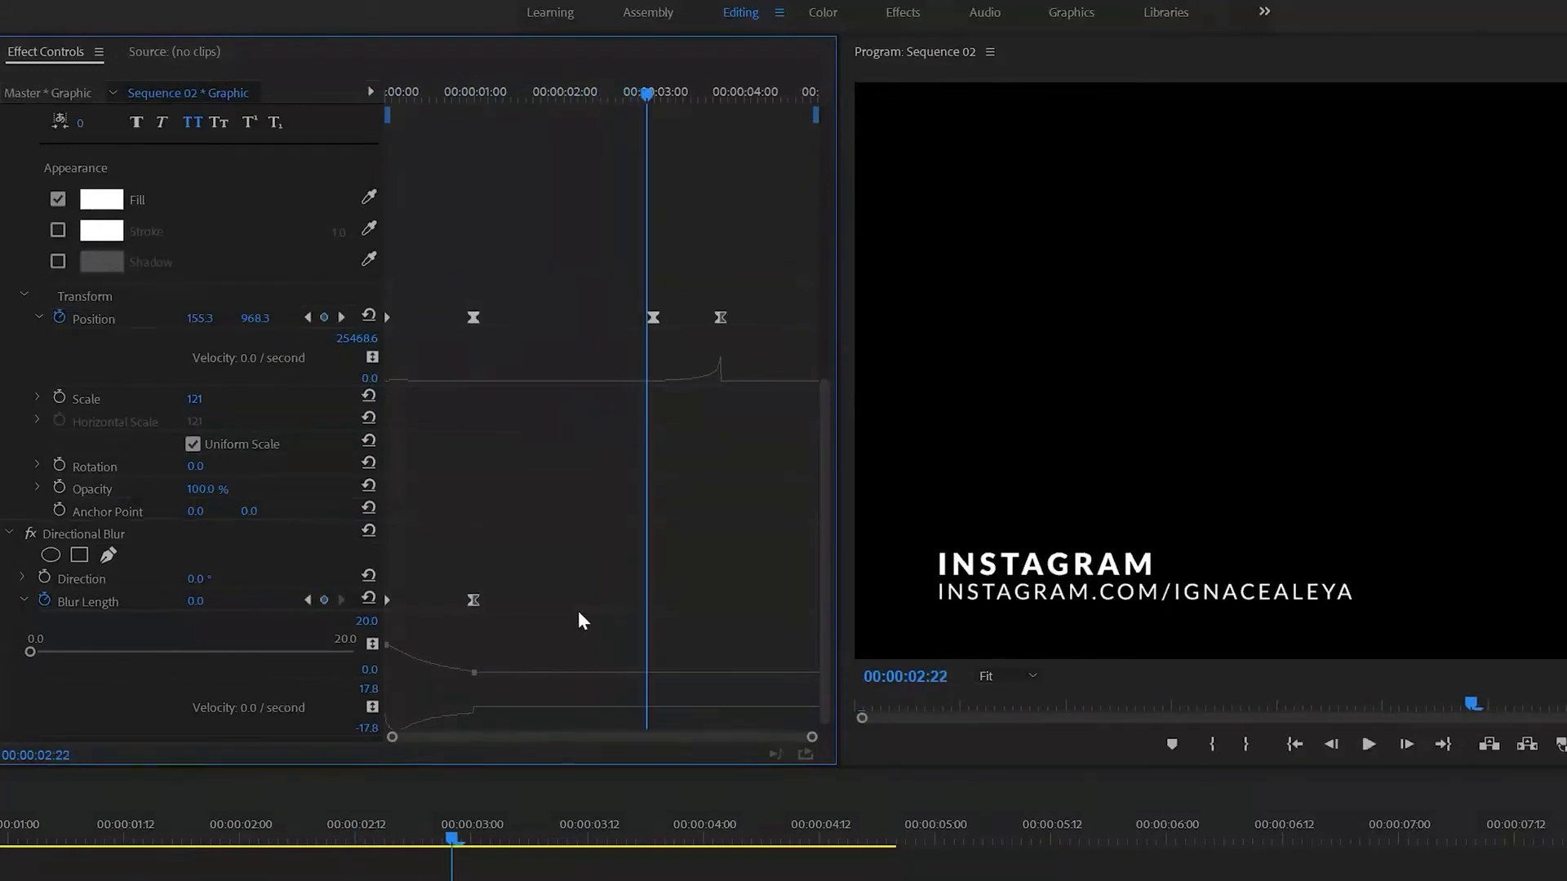
- Add Blur Length keyframes of 0 at 00:00:03:00 and 10 at 00:00:03:18 for the URL line's exit
key("Right")
key("Right")
key("Right")
key("Left")
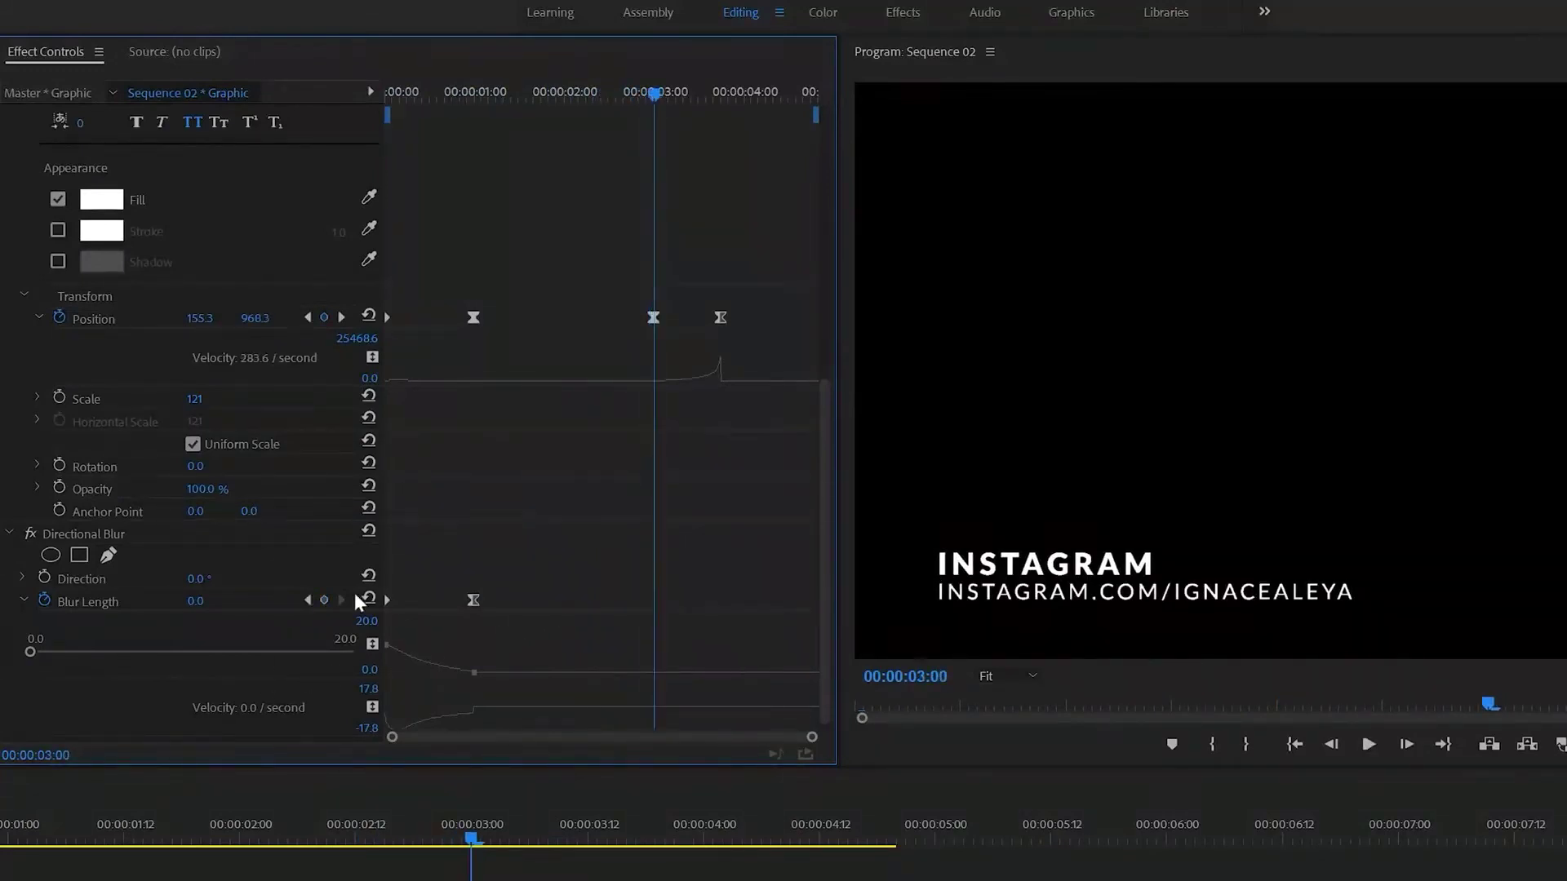
left_click(324, 600)
left_click(722, 93)
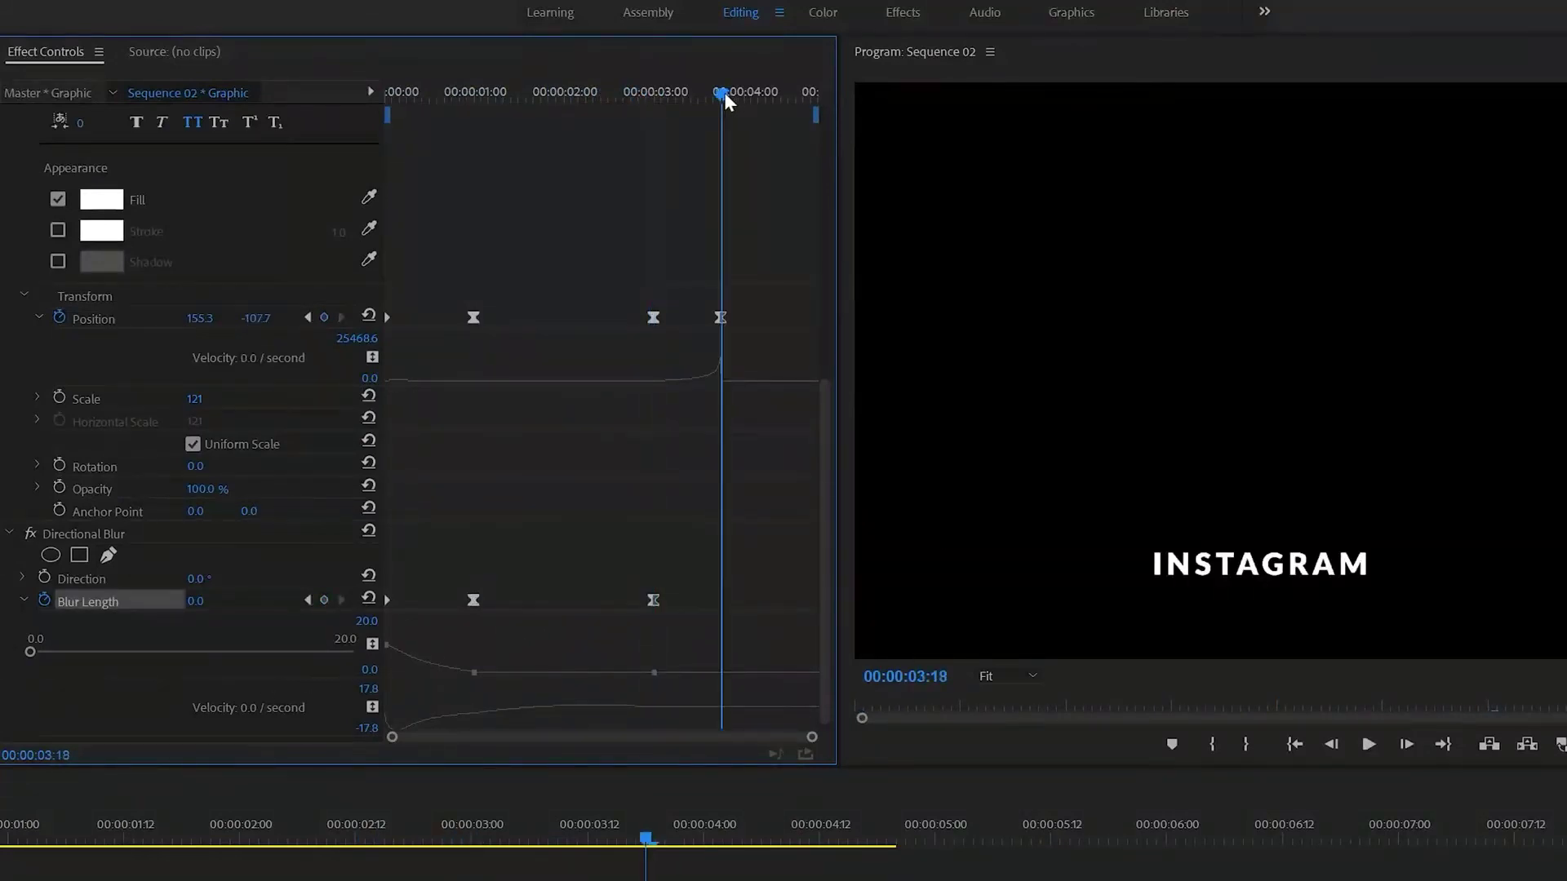
left_click(195, 601)
type("10")
key("Return")
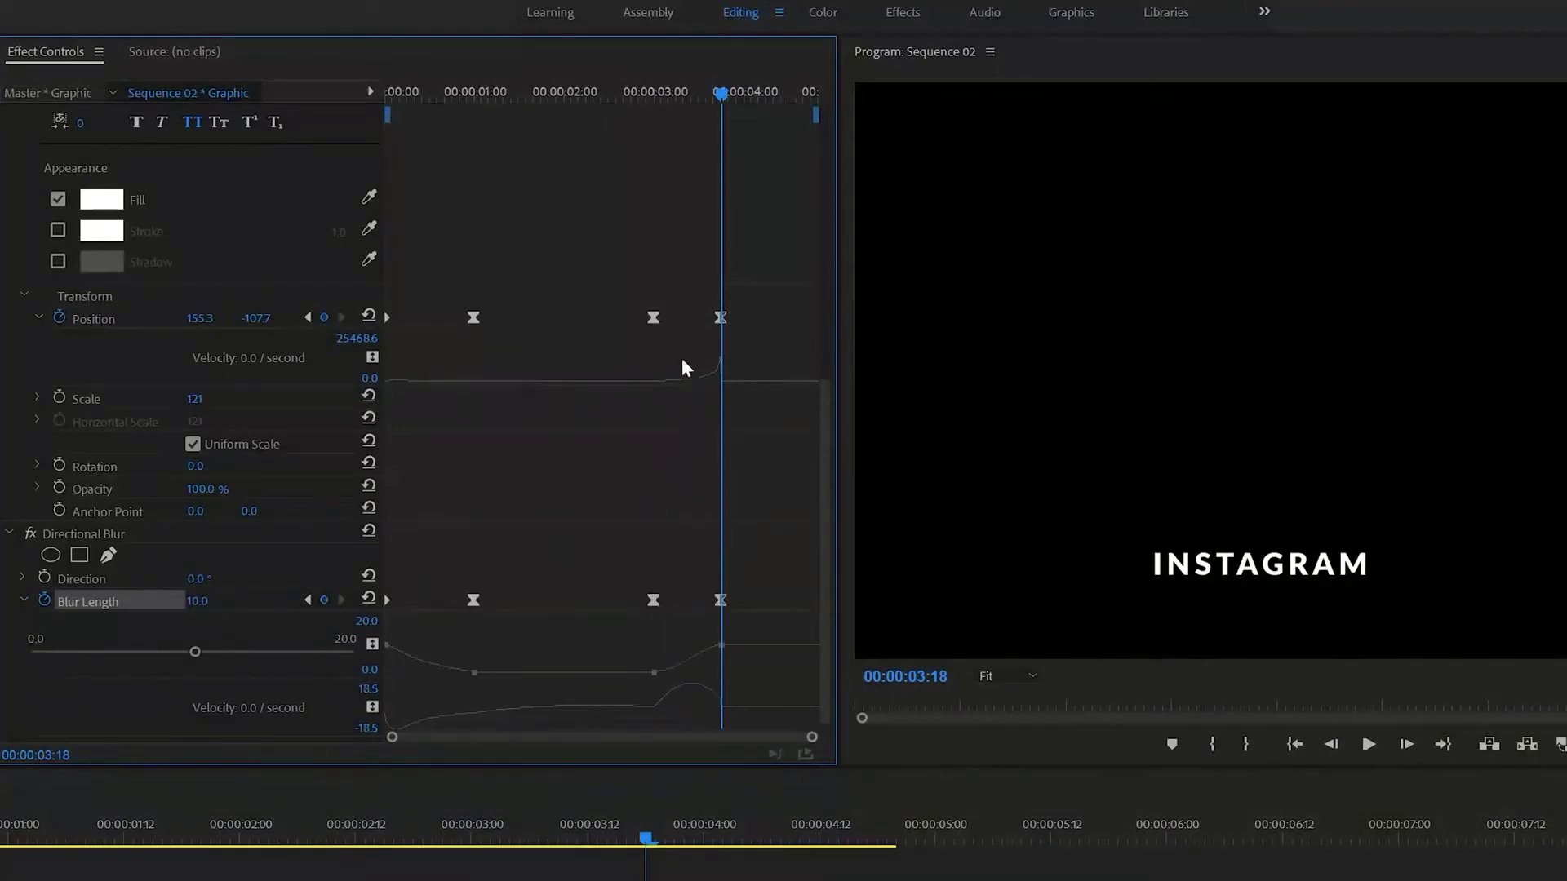
- Lengthen the outgoing handle of the Blur Length keyframe at 00:00:03:00, and play back the exit
left_click(667, 98)
left_click(653, 674)
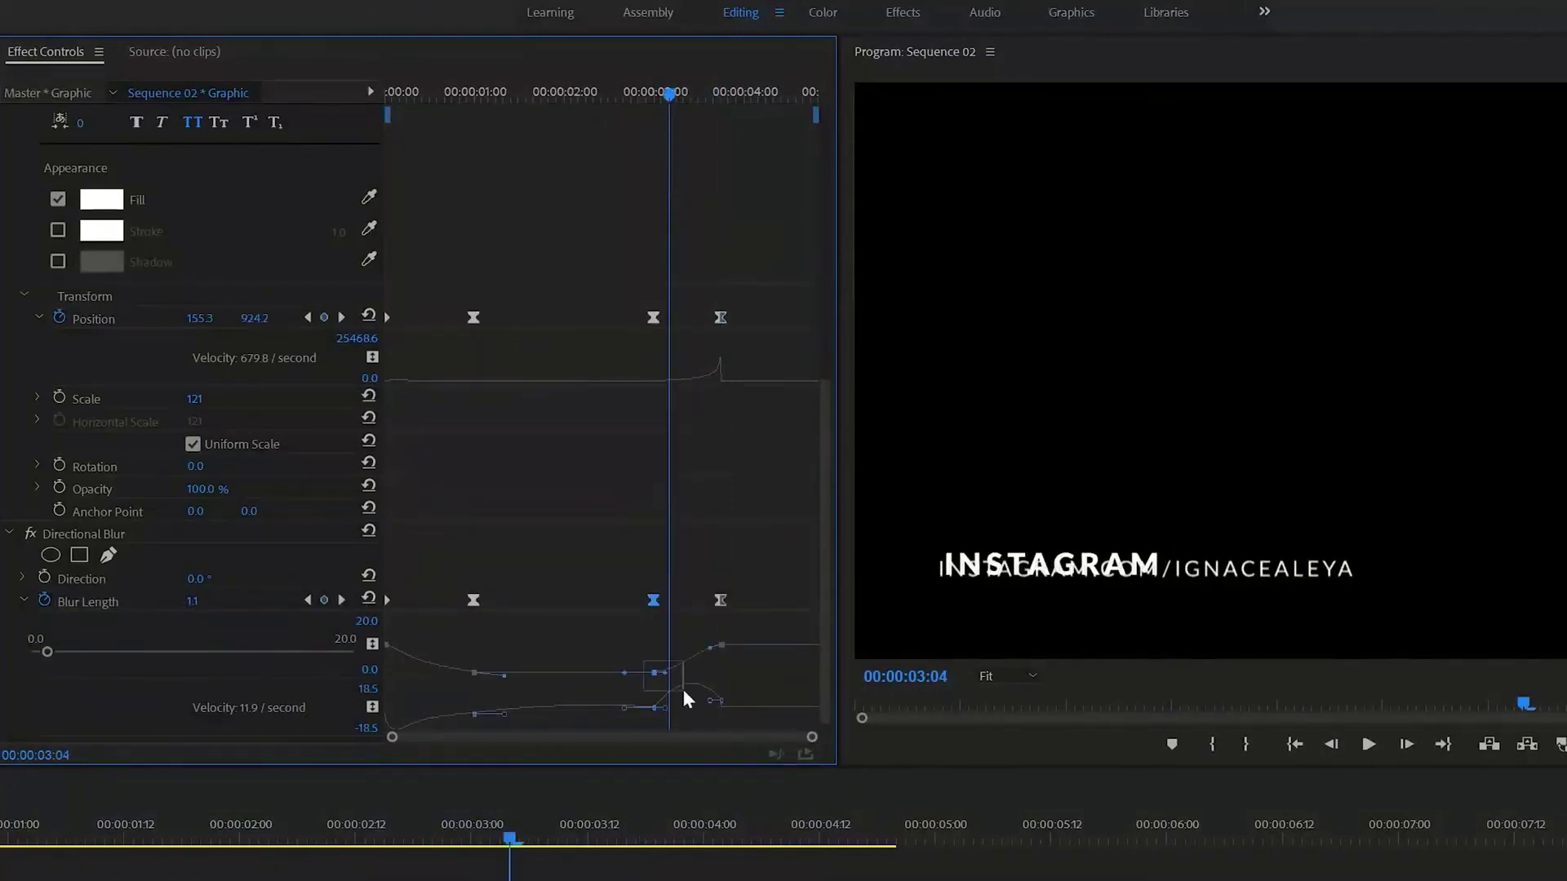
left_click_drag(669, 675, 687, 676)
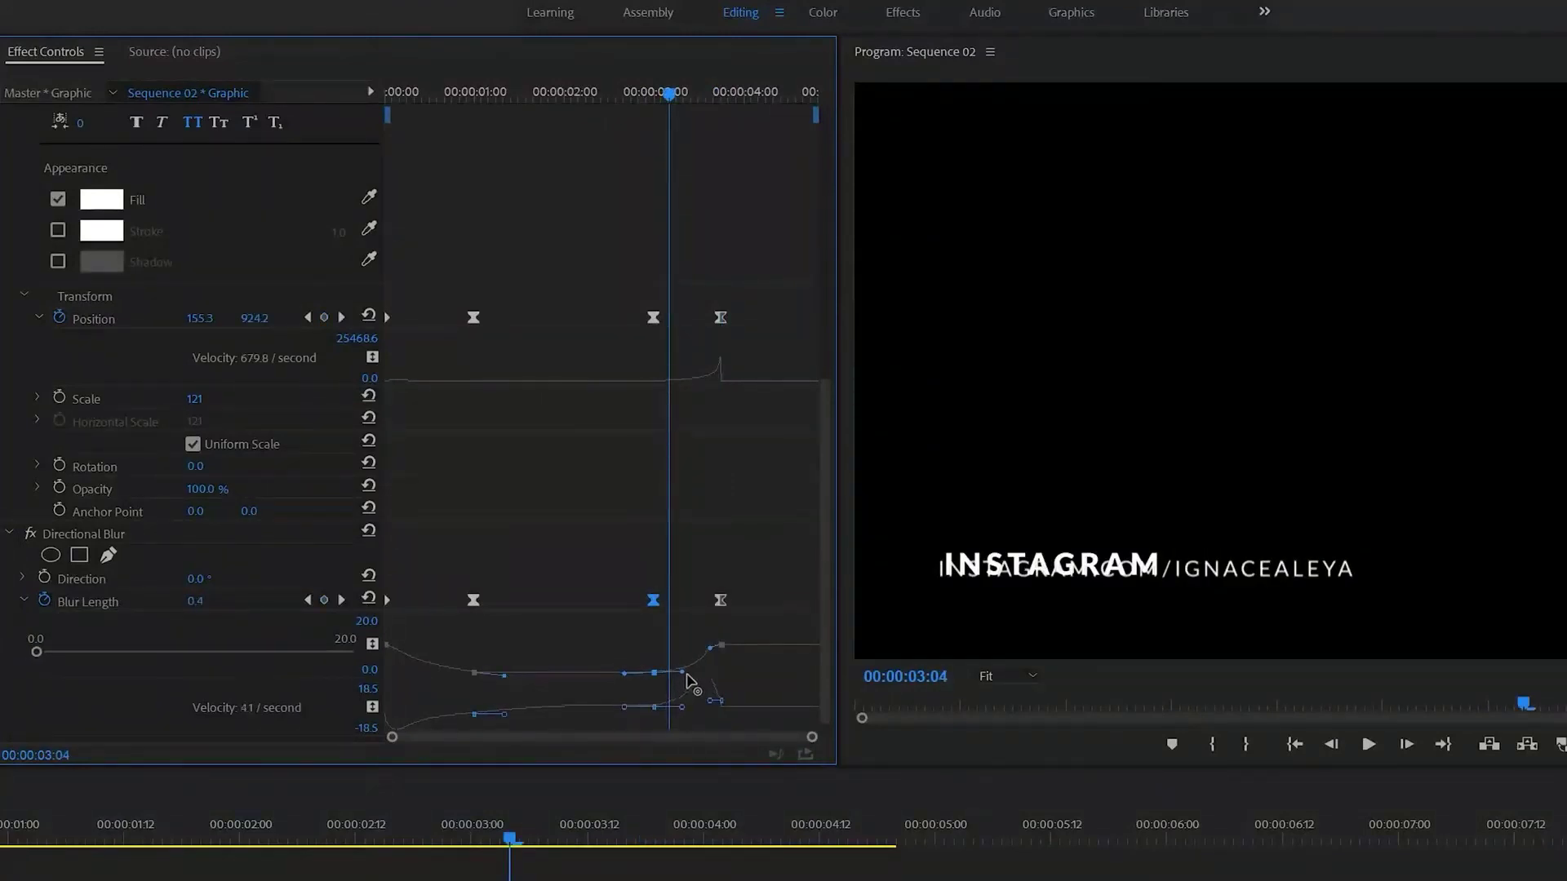
left_click(637, 95)
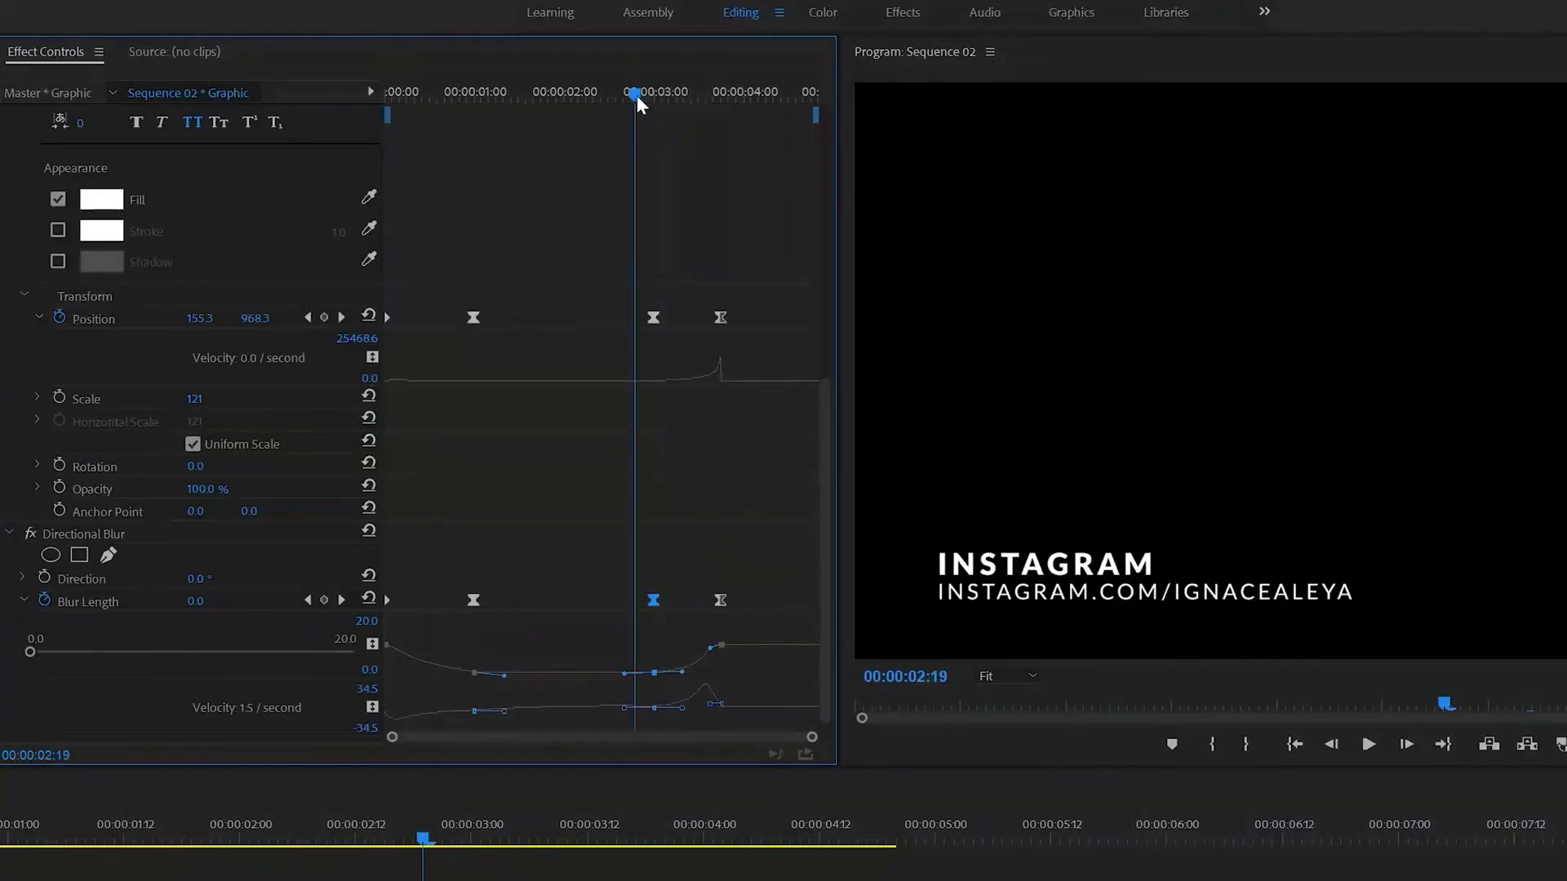
key("space")
- Set the Blur Length keyframe at 00:00:03:18 to 25, and replay the exit and the animation
left_click(718, 89)
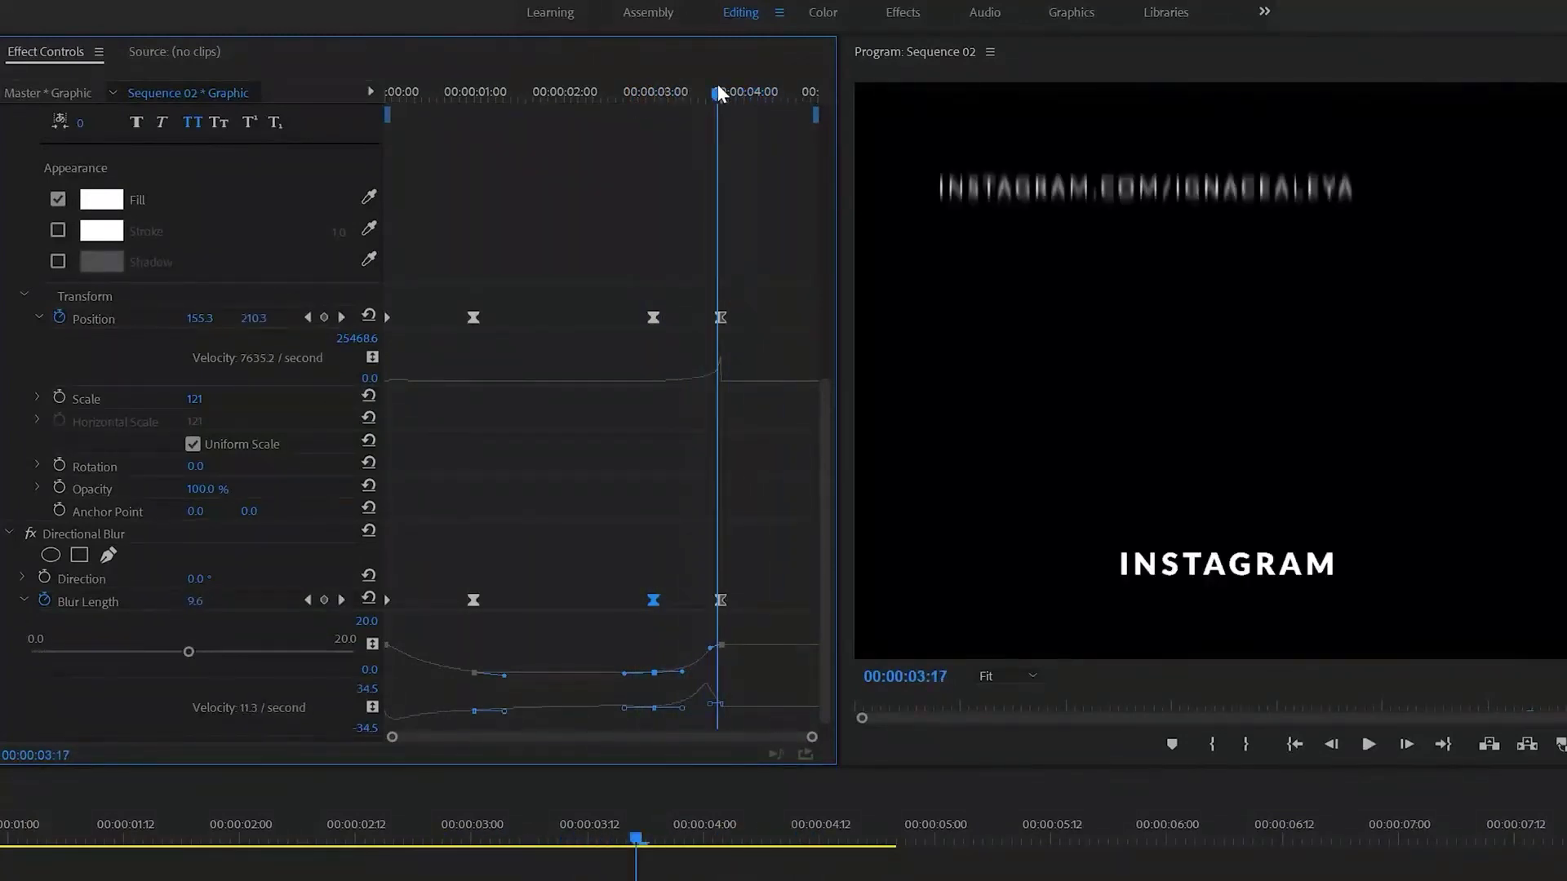
left_click(195, 601)
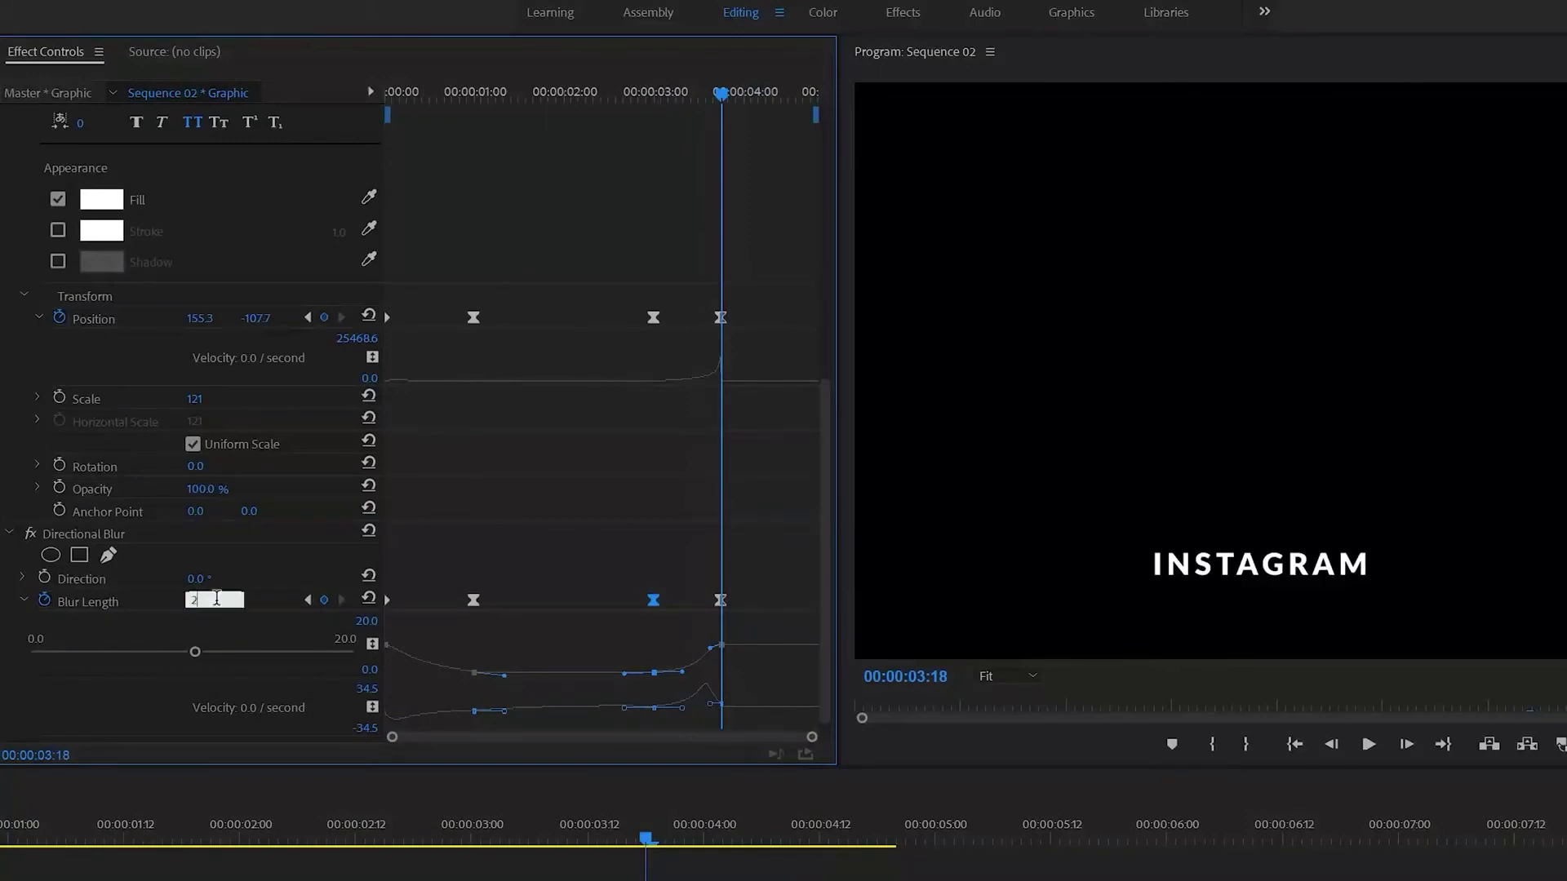
type("25")
key("Return")
left_click(648, 91)
key("space")
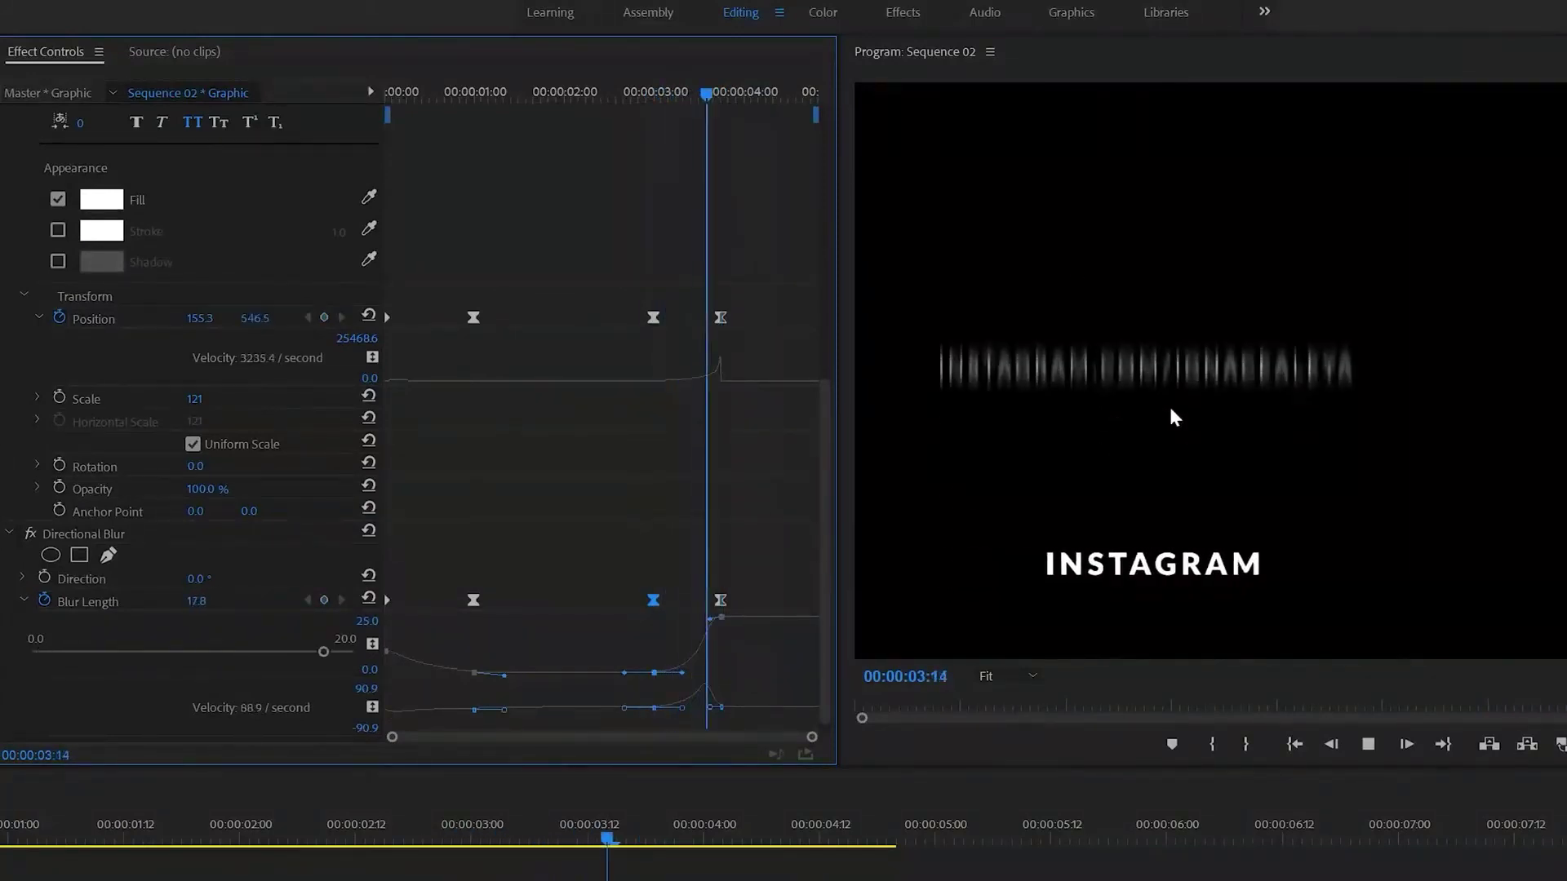
key("space")
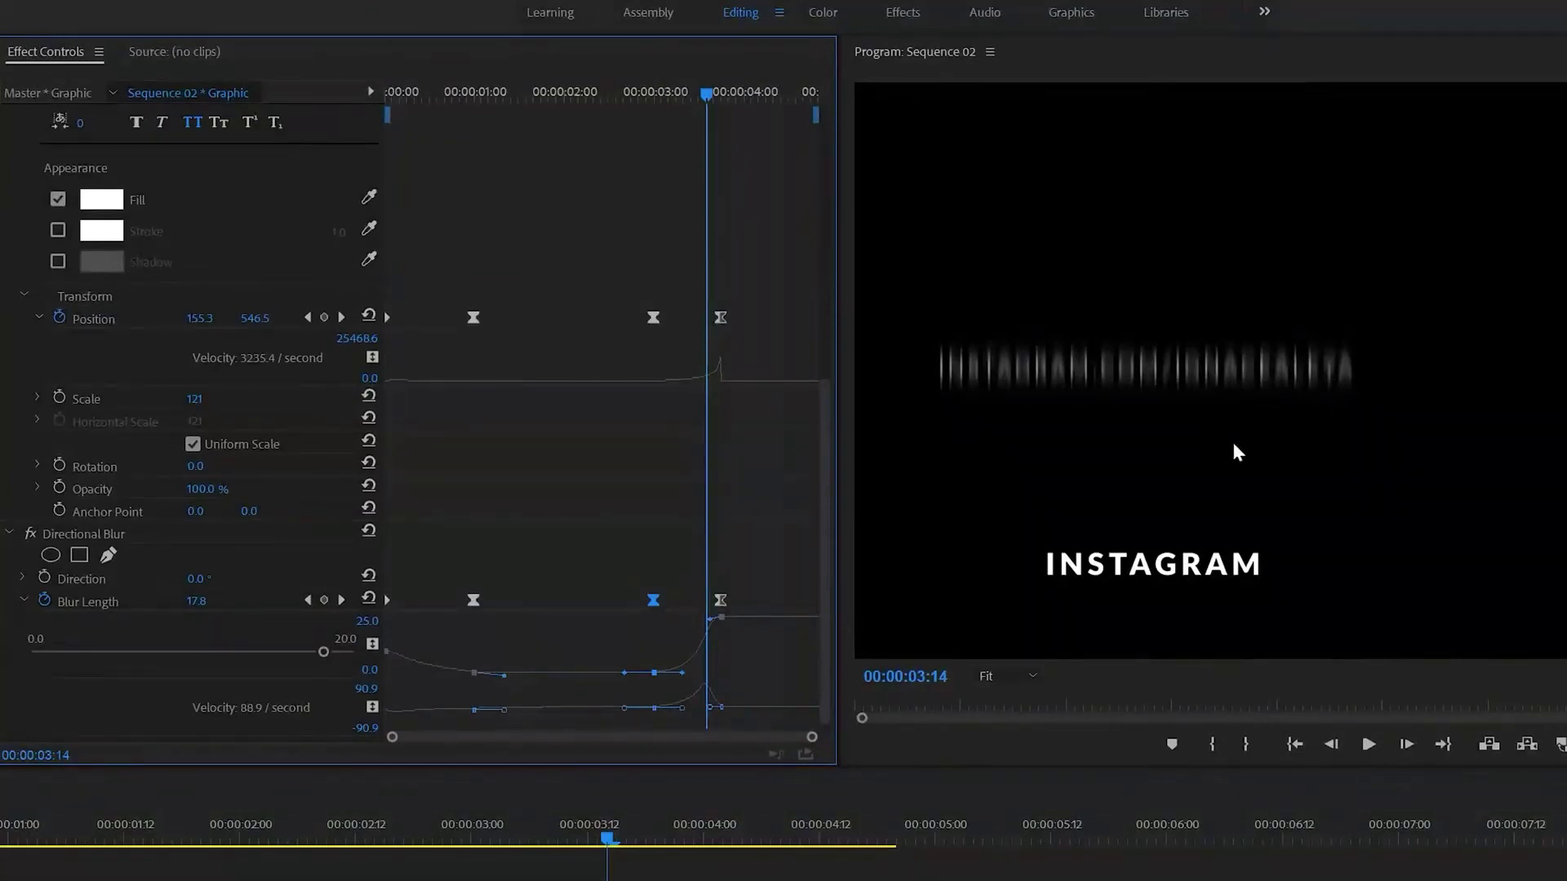
left_click(552, 100)
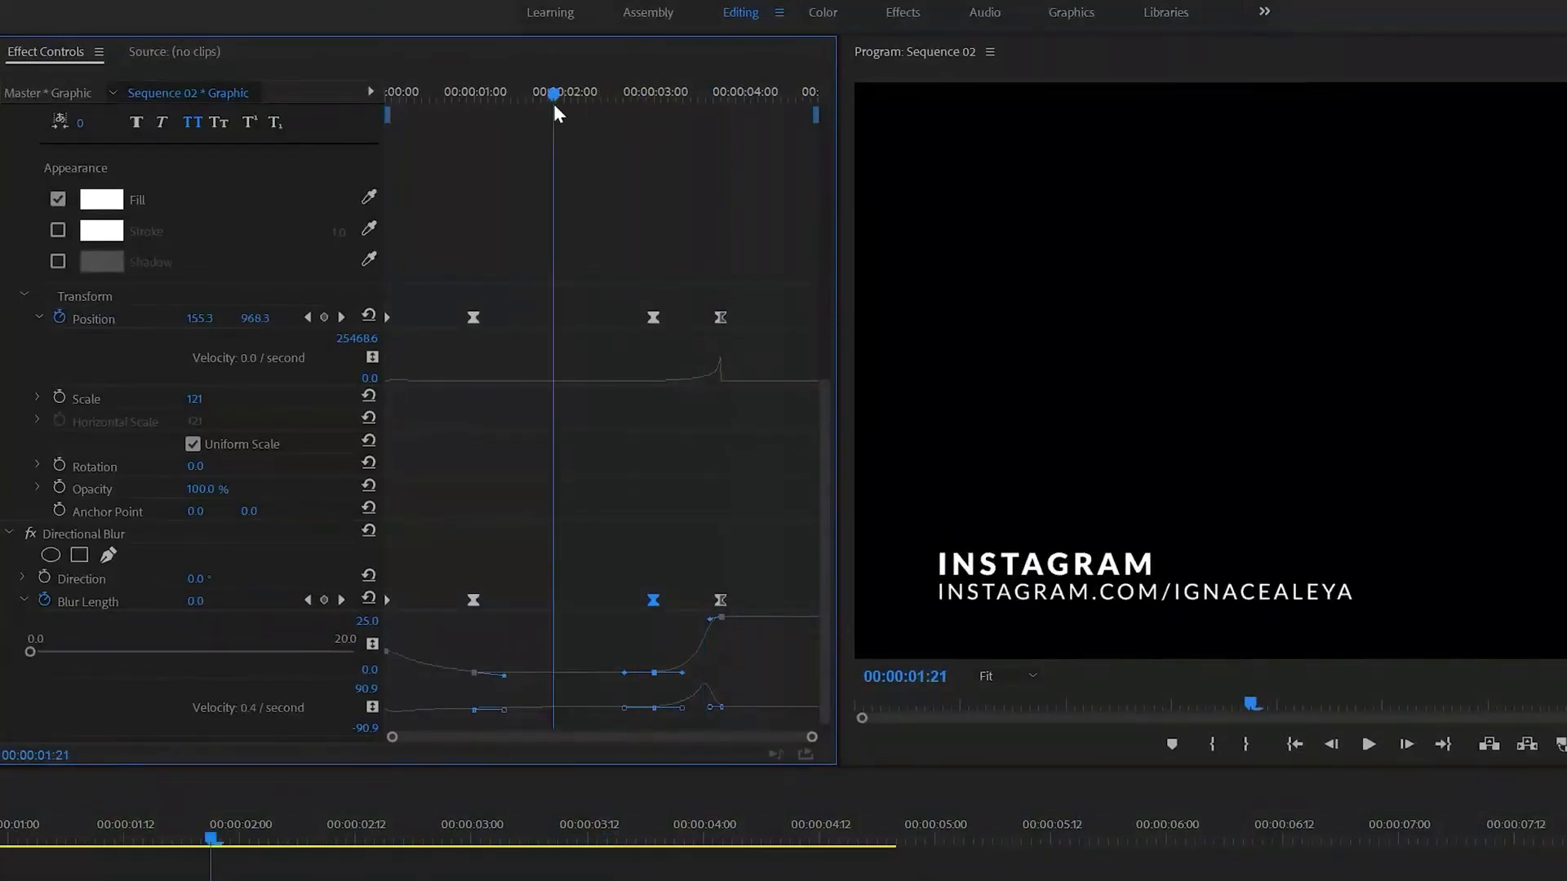
key("space")
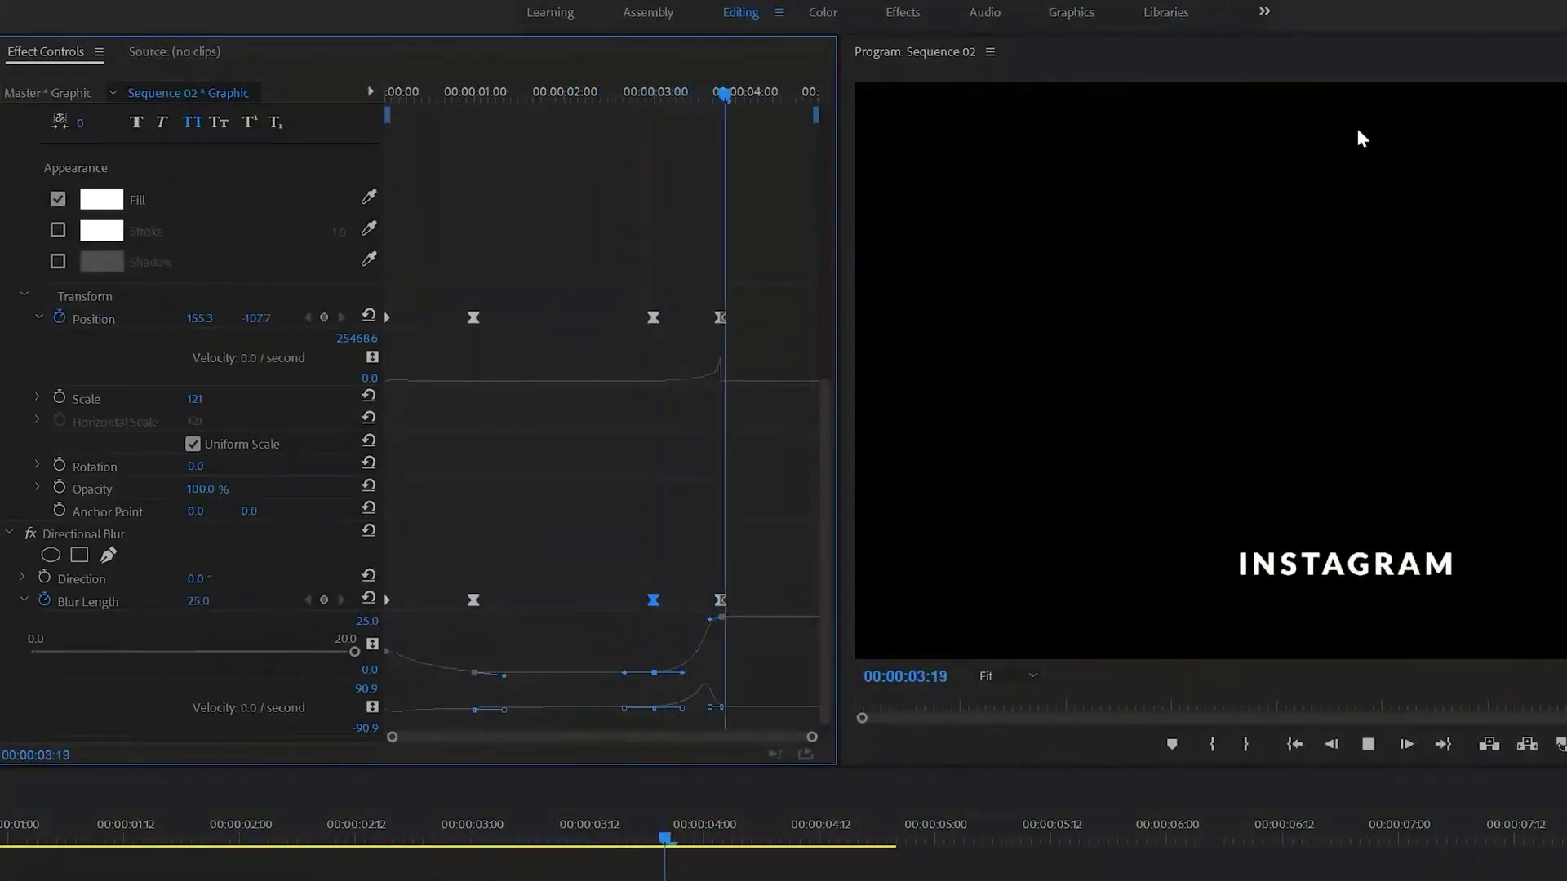
left_click(595, 94)
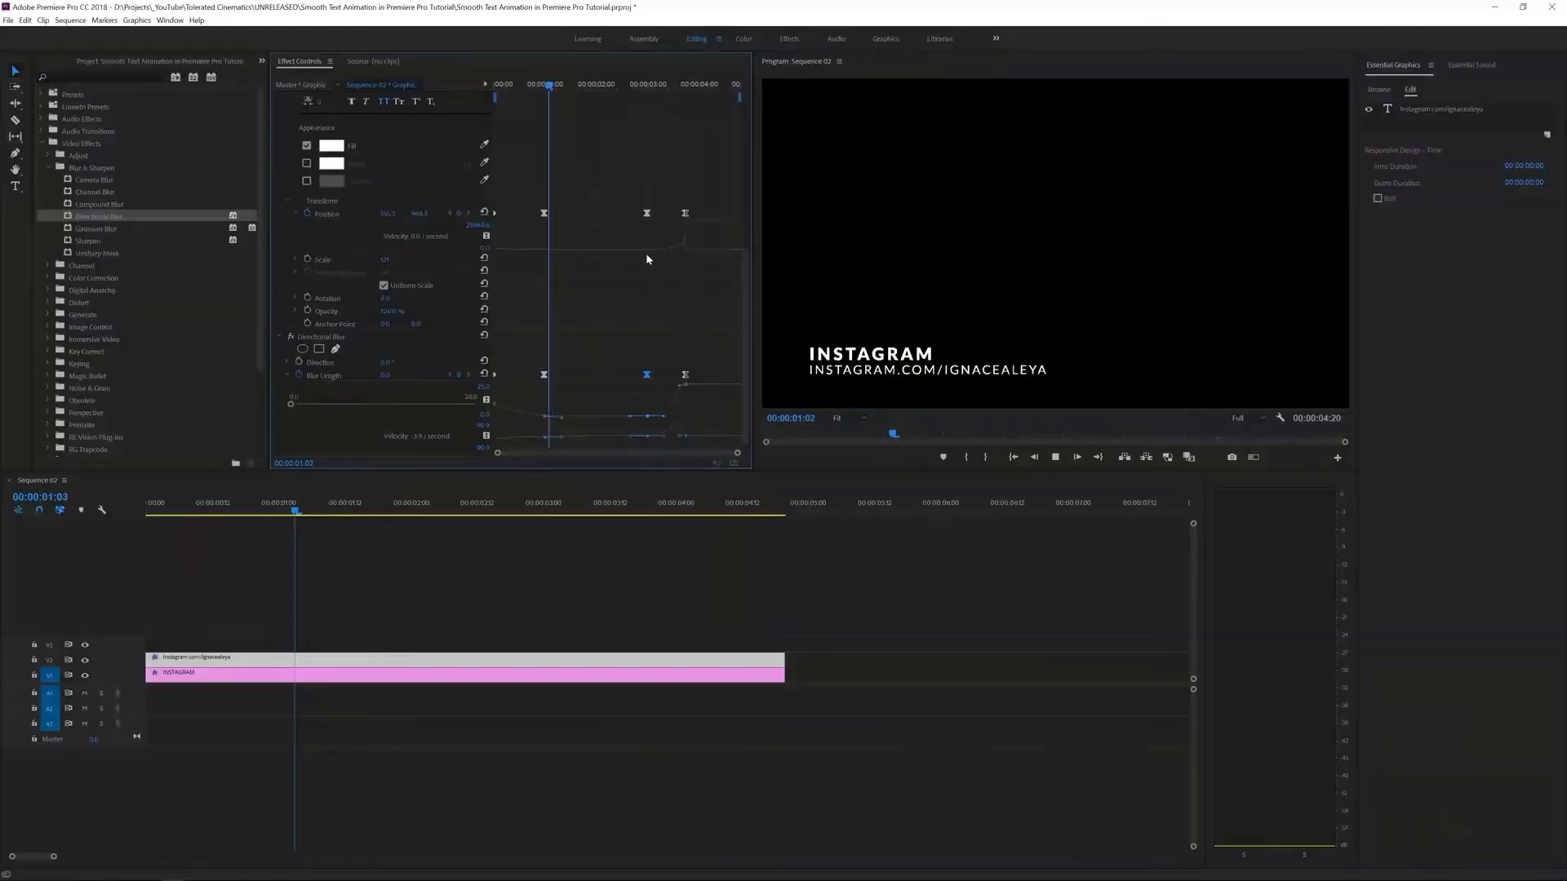
key("space")
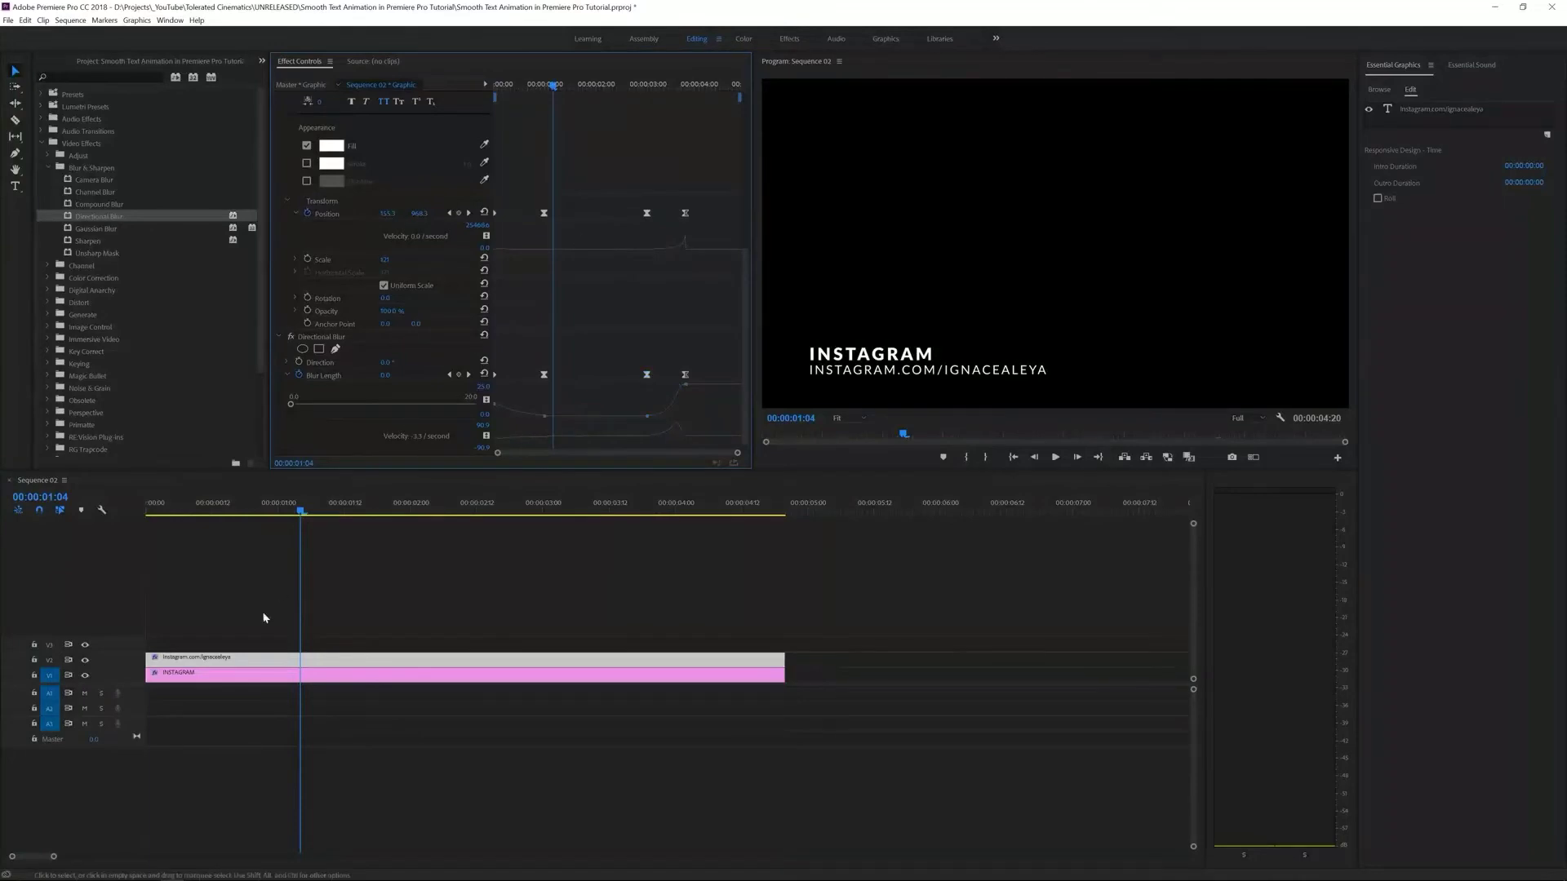
- Apply the Directional Blur effect to the INSTAGRAM title clip
left_click(230, 678)
scroll(454, 291, "down", 4)
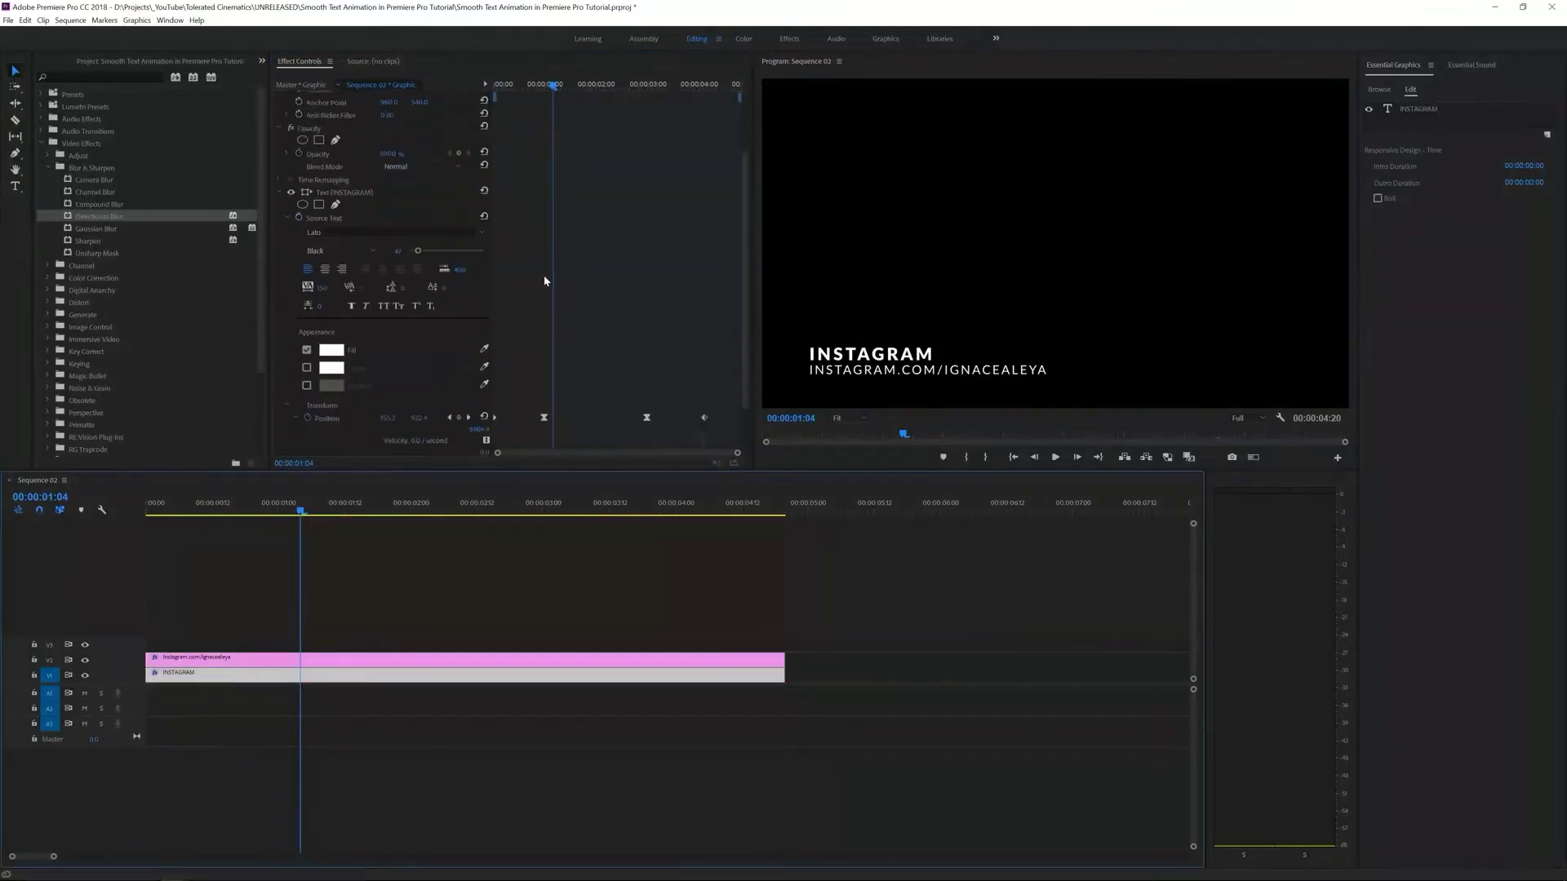
left_click_drag(95, 236, 229, 675)
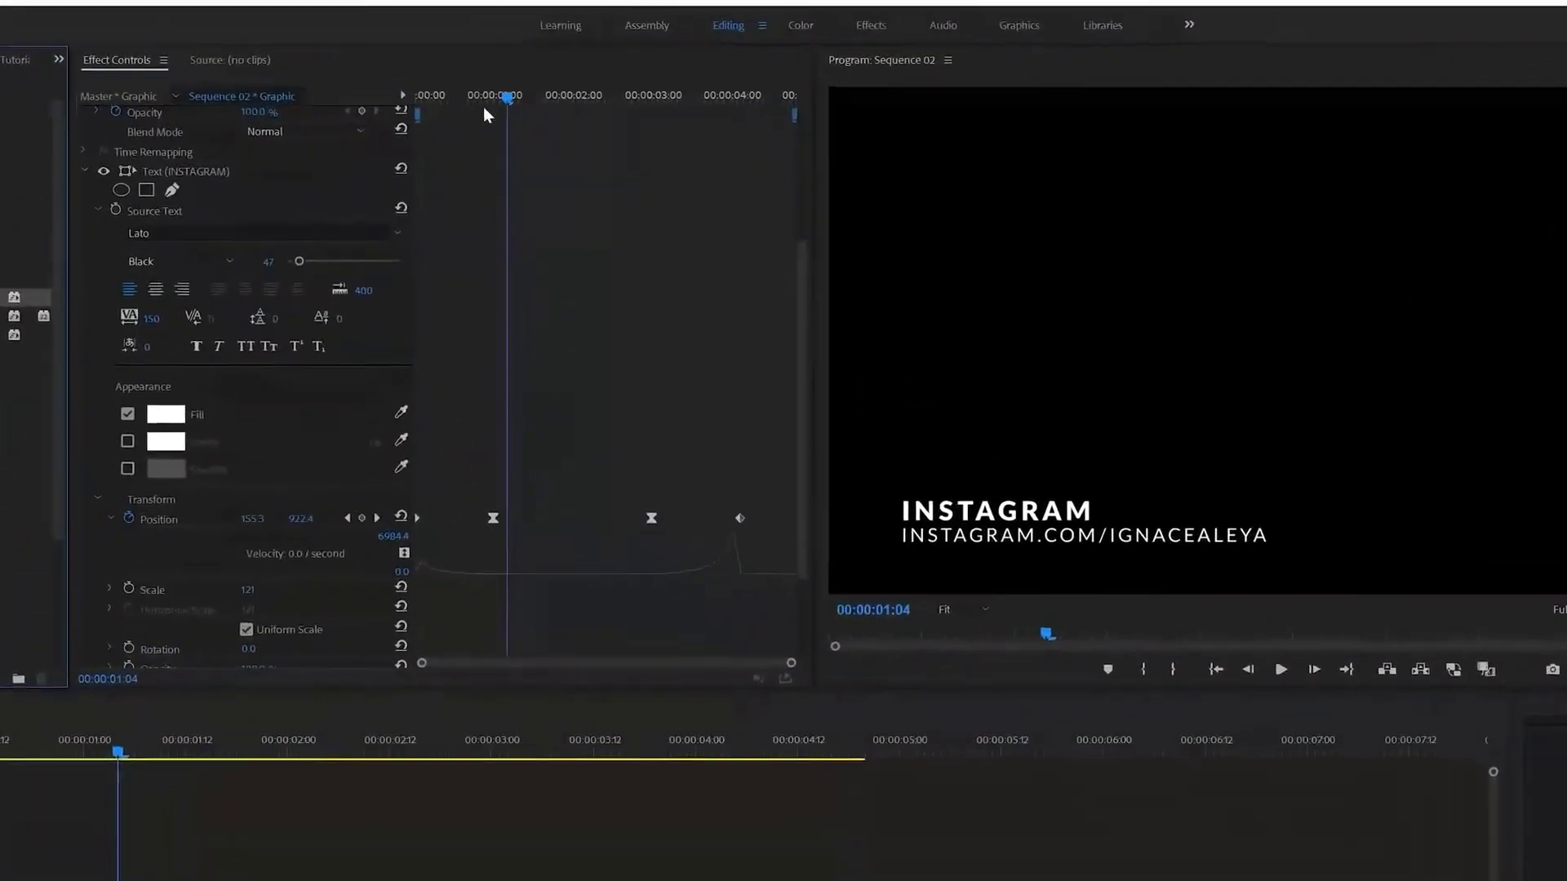
- Add Blur Length keyframes of 0 at 00:00:01:00 and 00:00:03:00 for the INSTAGRAM title, and set the blur Direction to 90°
left_click_drag(538, 85, 546, 84)
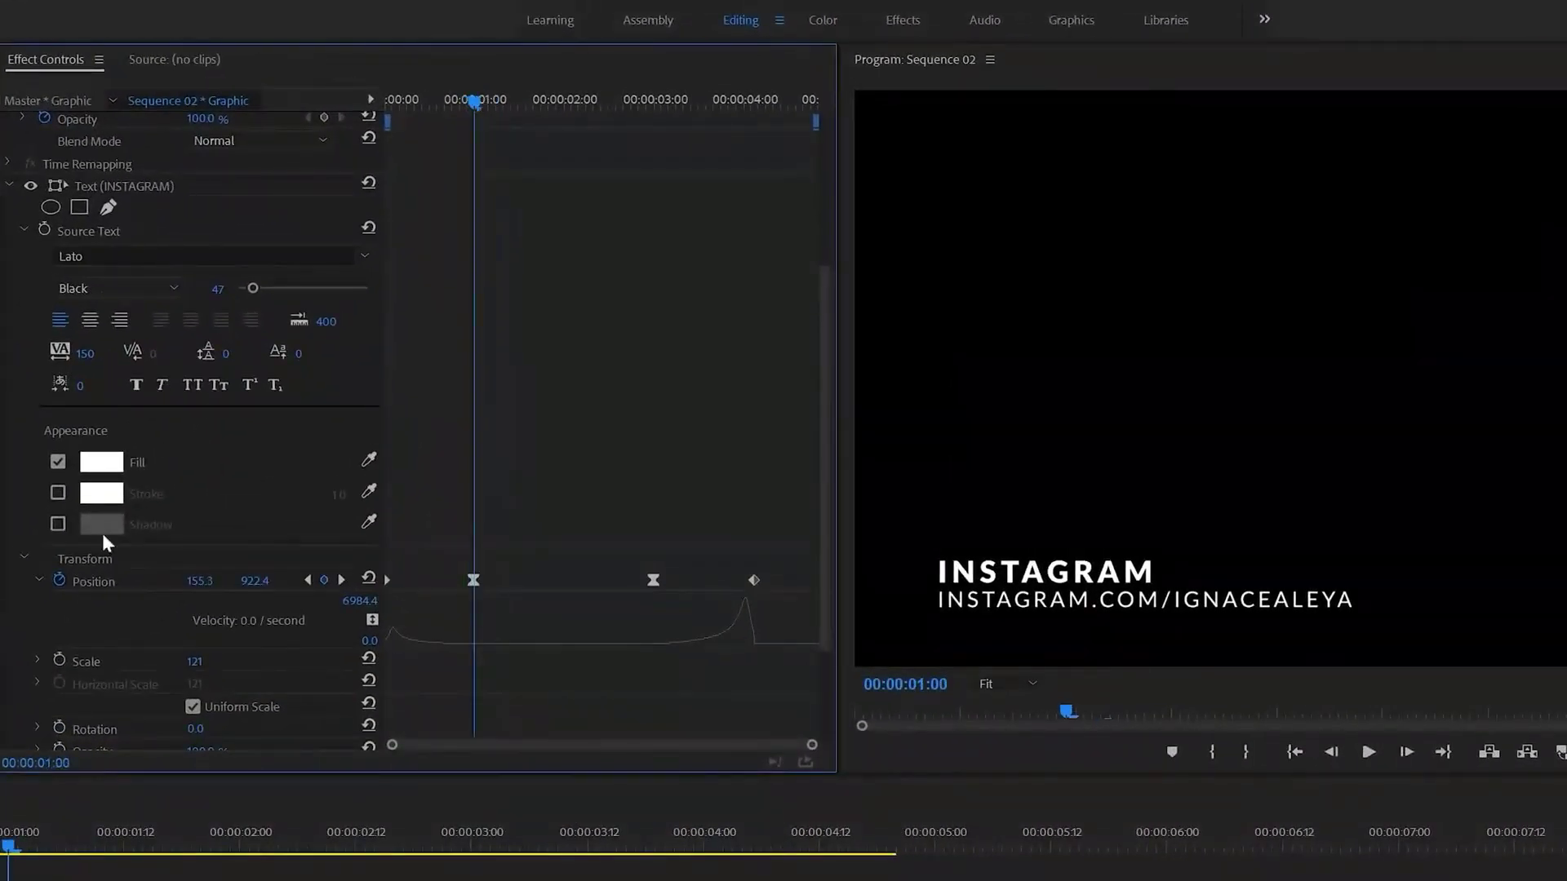
scroll(514, 569, "down", 3)
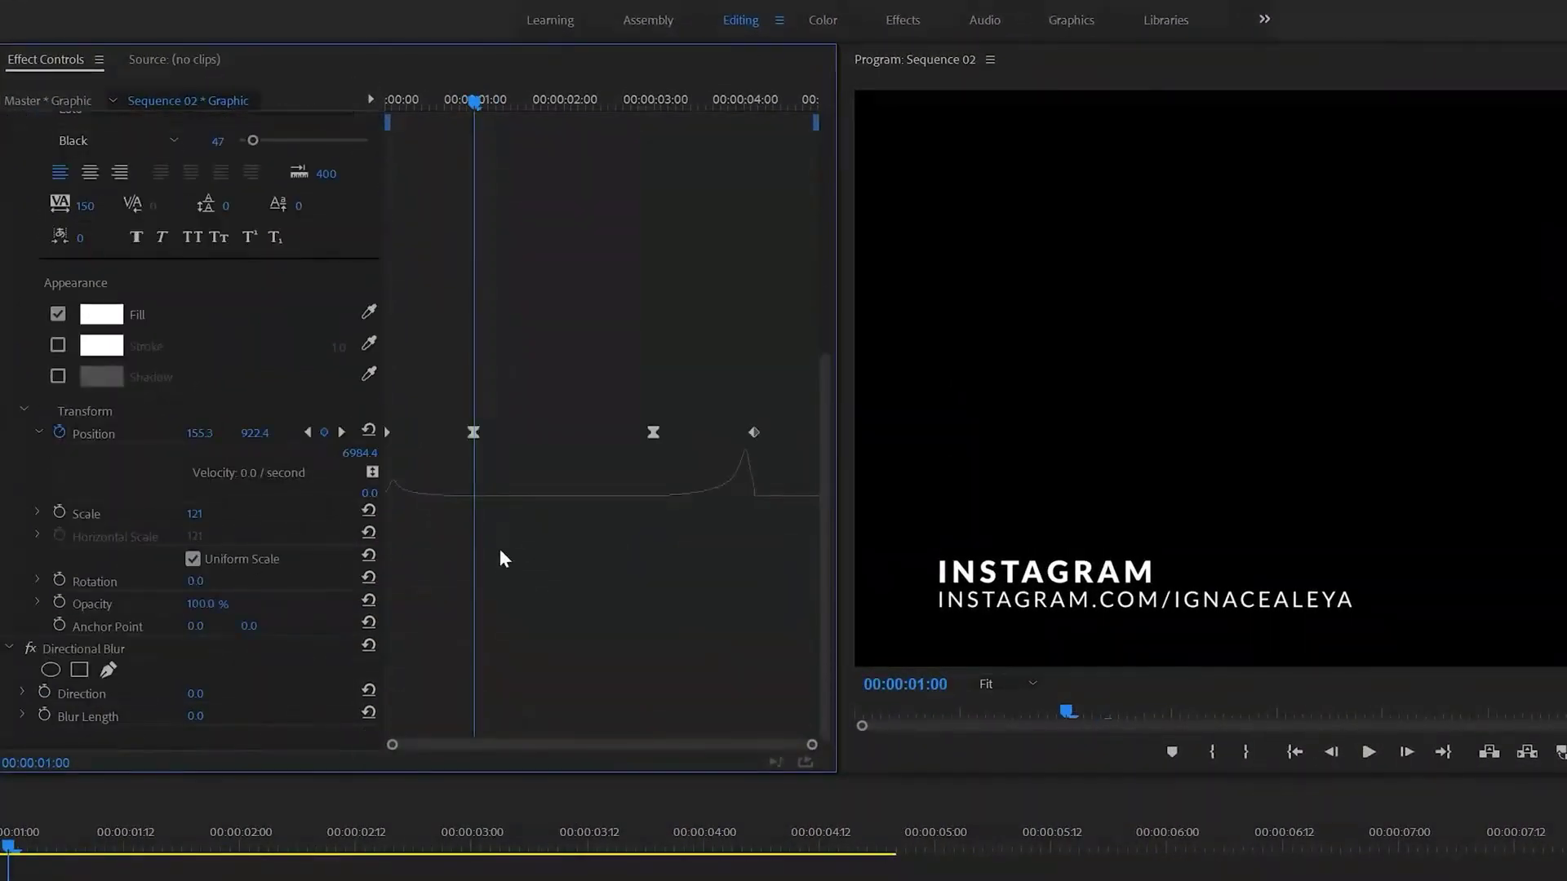
left_click(44, 715)
left_click_drag(659, 102, 653, 108)
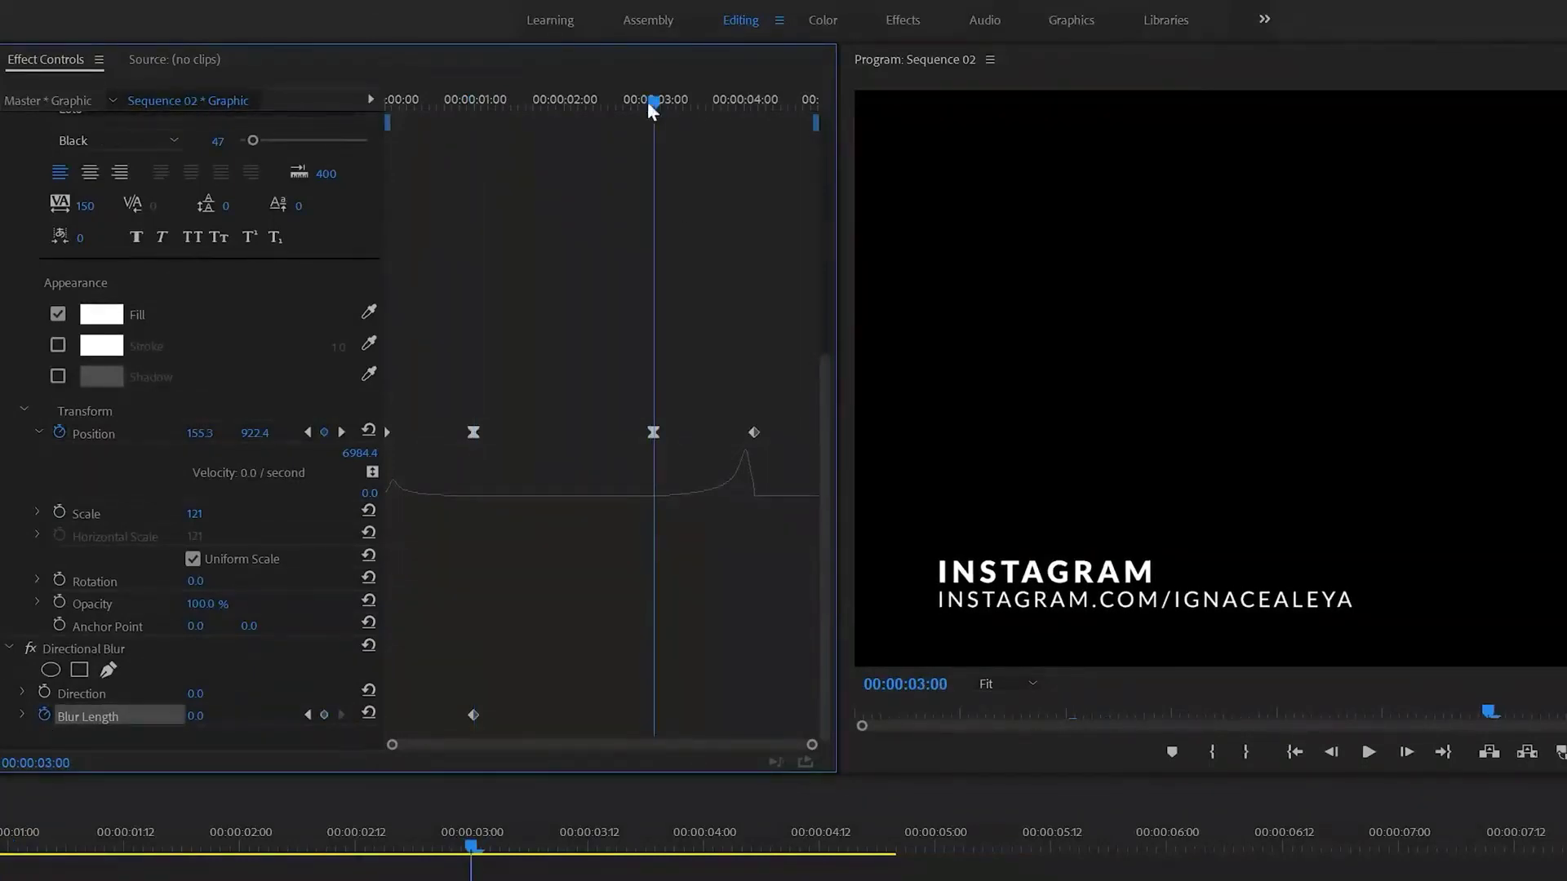
left_click(324, 715)
left_click(196, 694)
type("90")
key("Return")
- Add a Blur Length keyframe at 00:00:00:00 for the title's entrance and one of 25 at 00:00:04:03 for its exit
left_click_drag(502, 104, 210, 142)
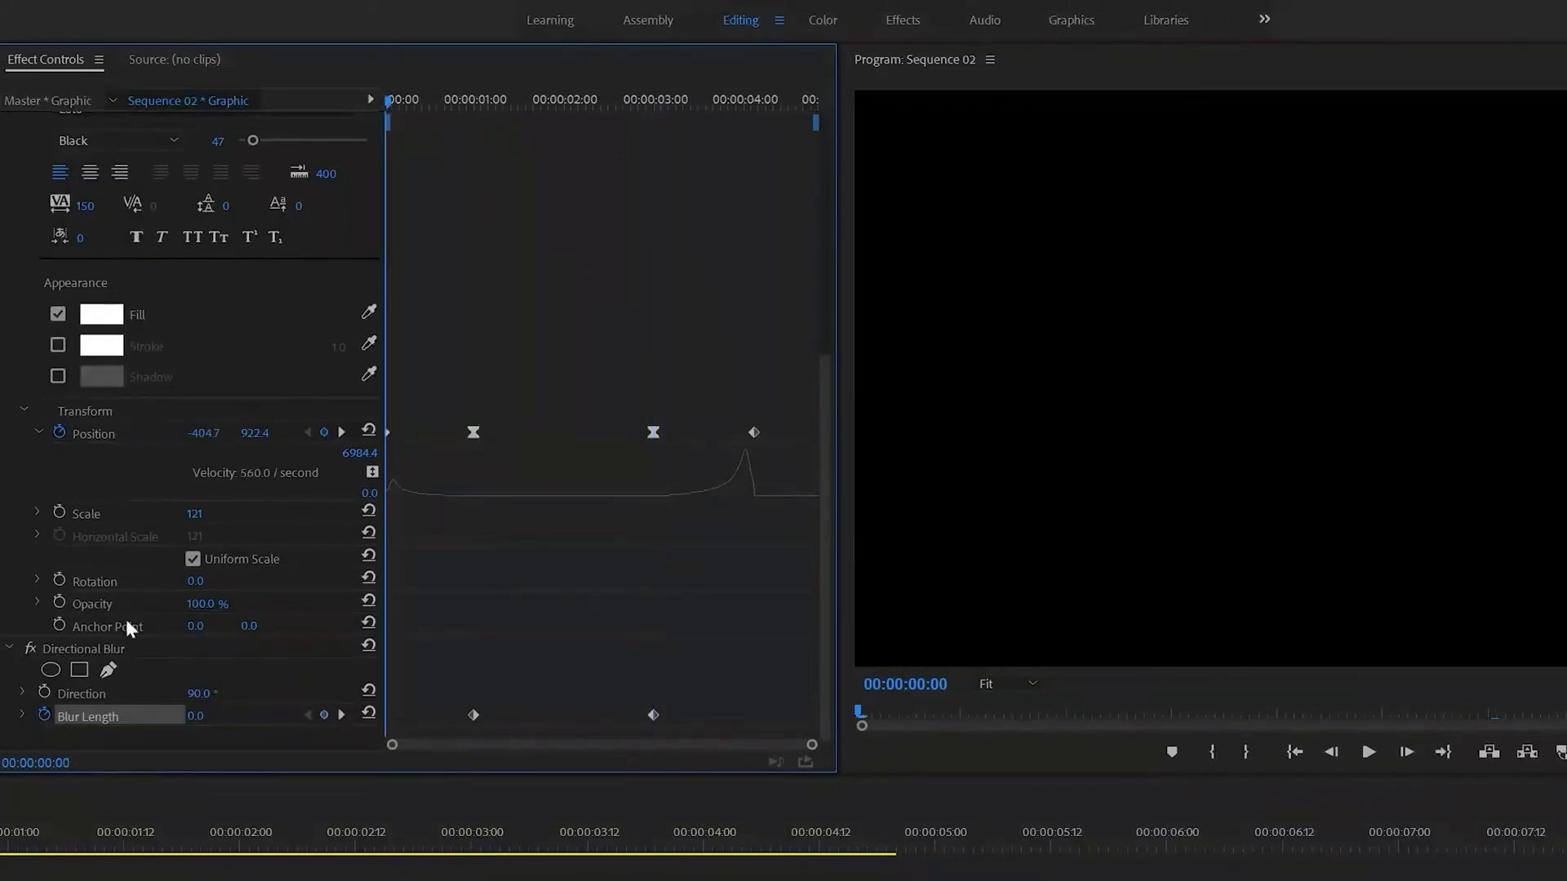
left_click(197, 723)
left_click_drag(724, 102, 759, 120)
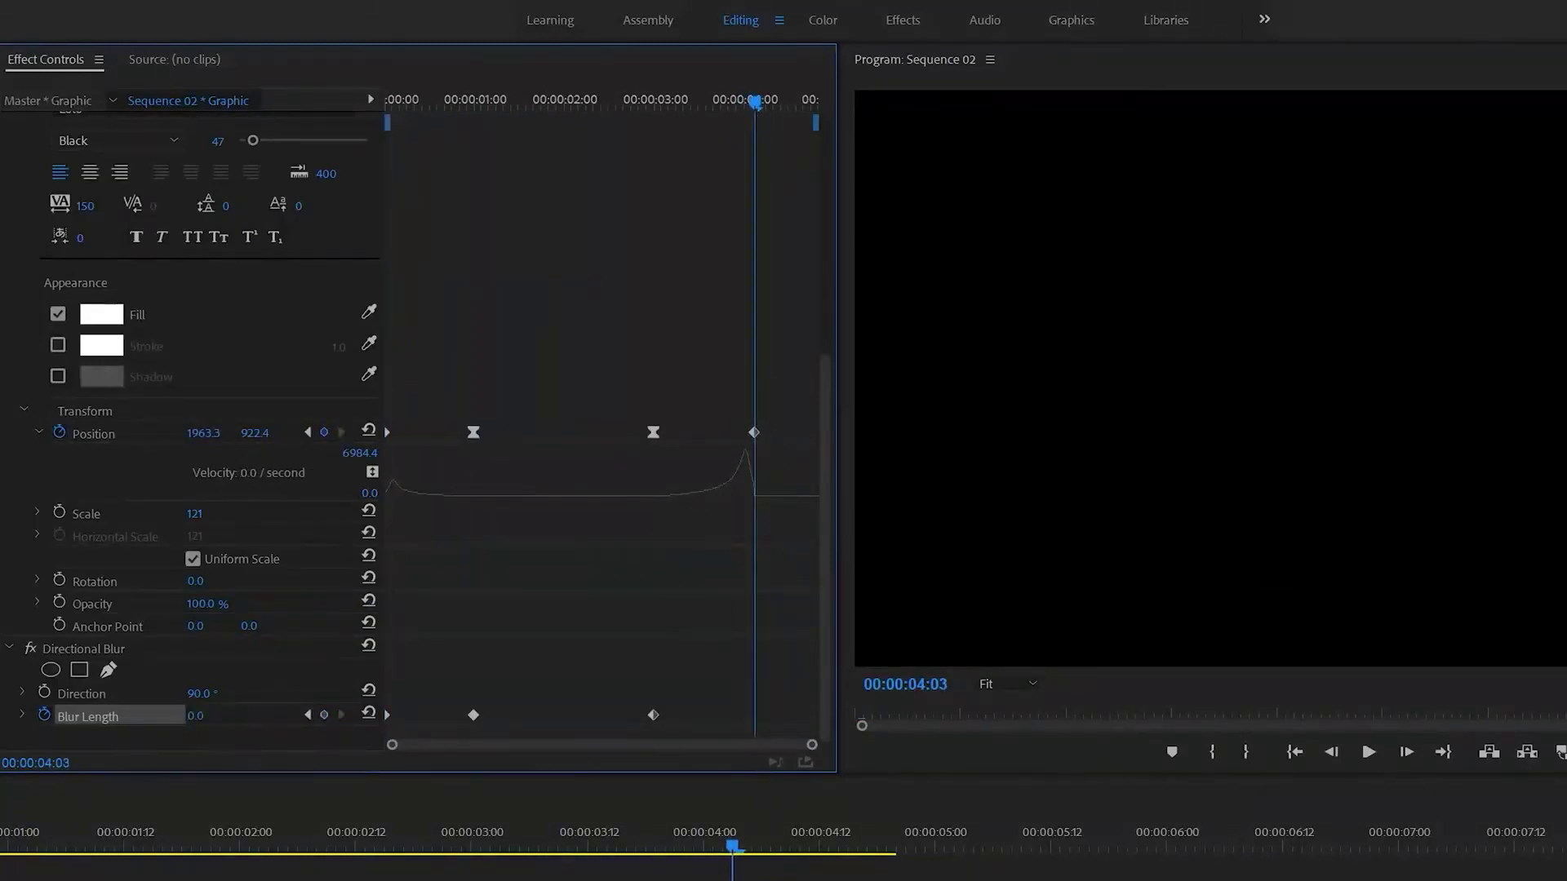
left_click(197, 718)
type("25")
key("Return")
- Change the two middle Blur Length keyframes from linear to Bezier interpolation, and expand the Blur Length graphs
left_click_drag(686, 689, 449, 751)
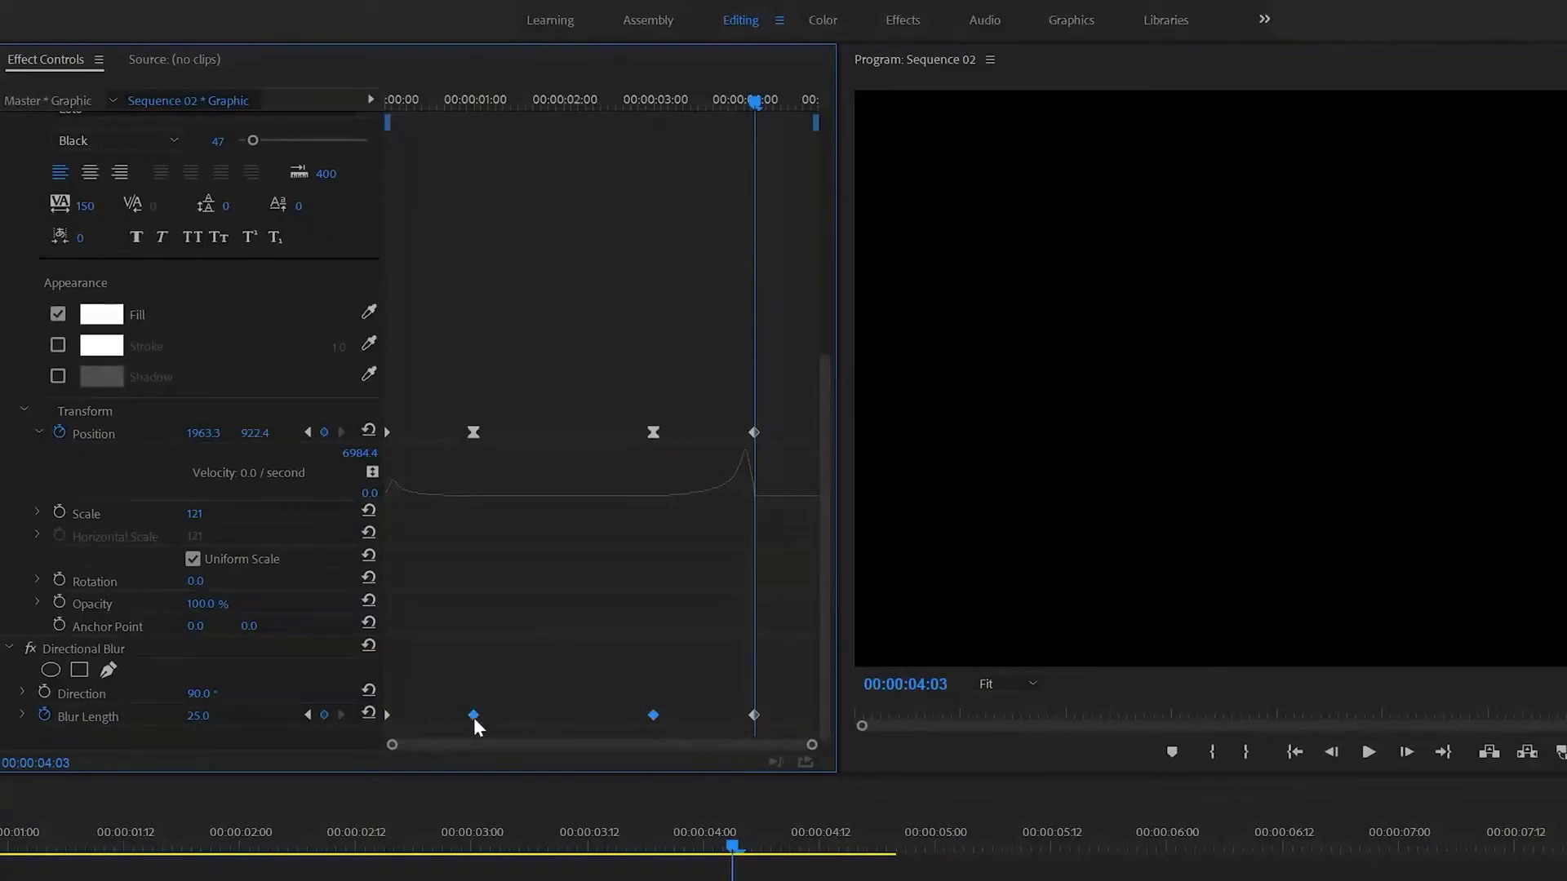
right_click(473, 720)
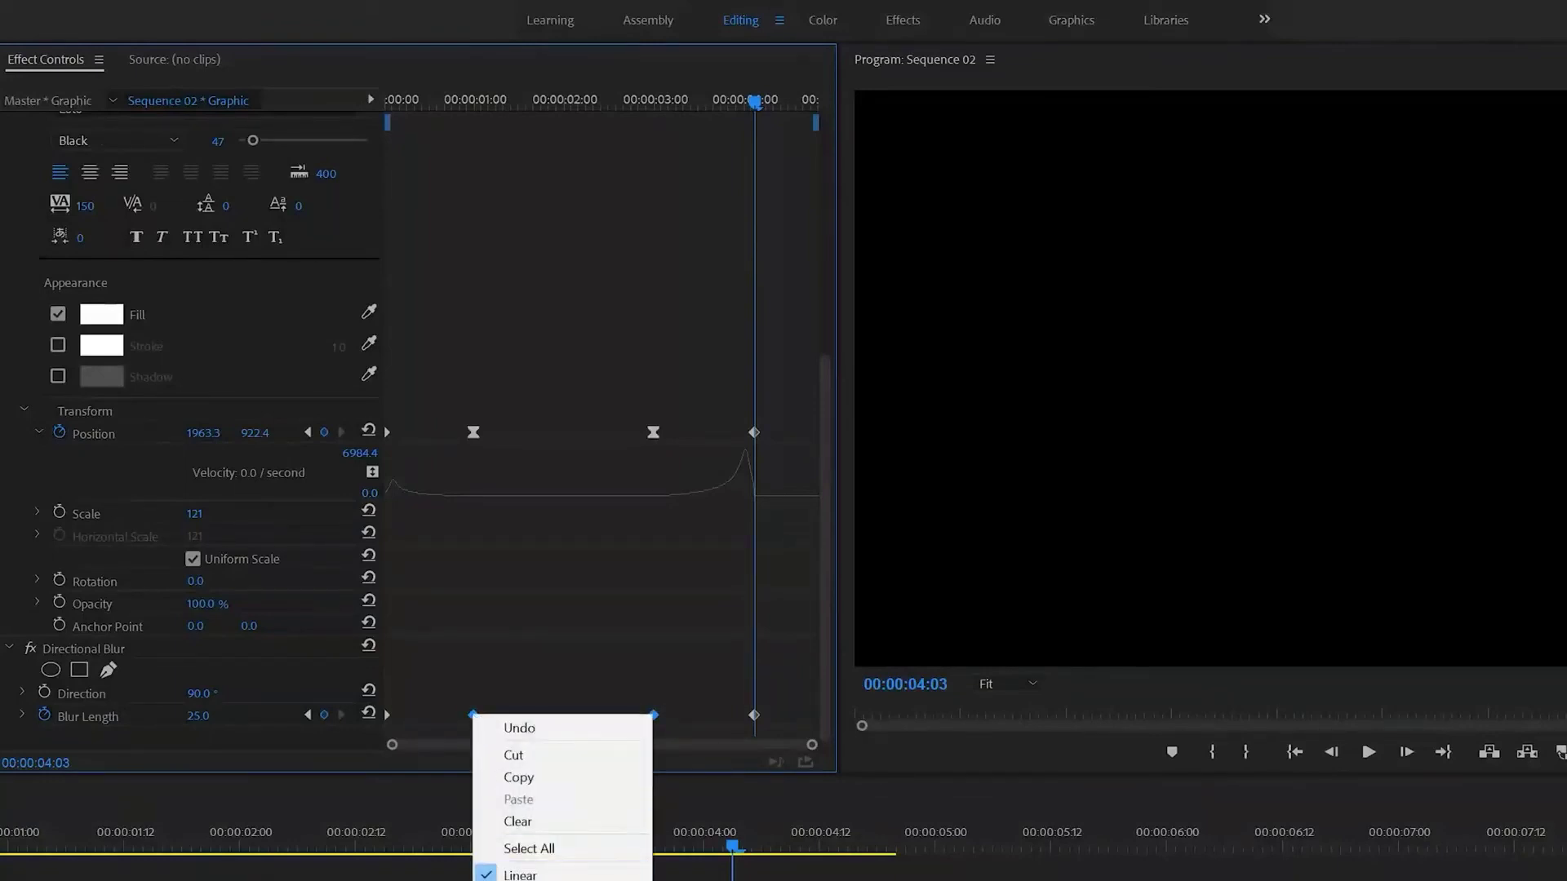
left_click(526, 880)
left_click(22, 716)
scroll(25, 711, "down", 3)
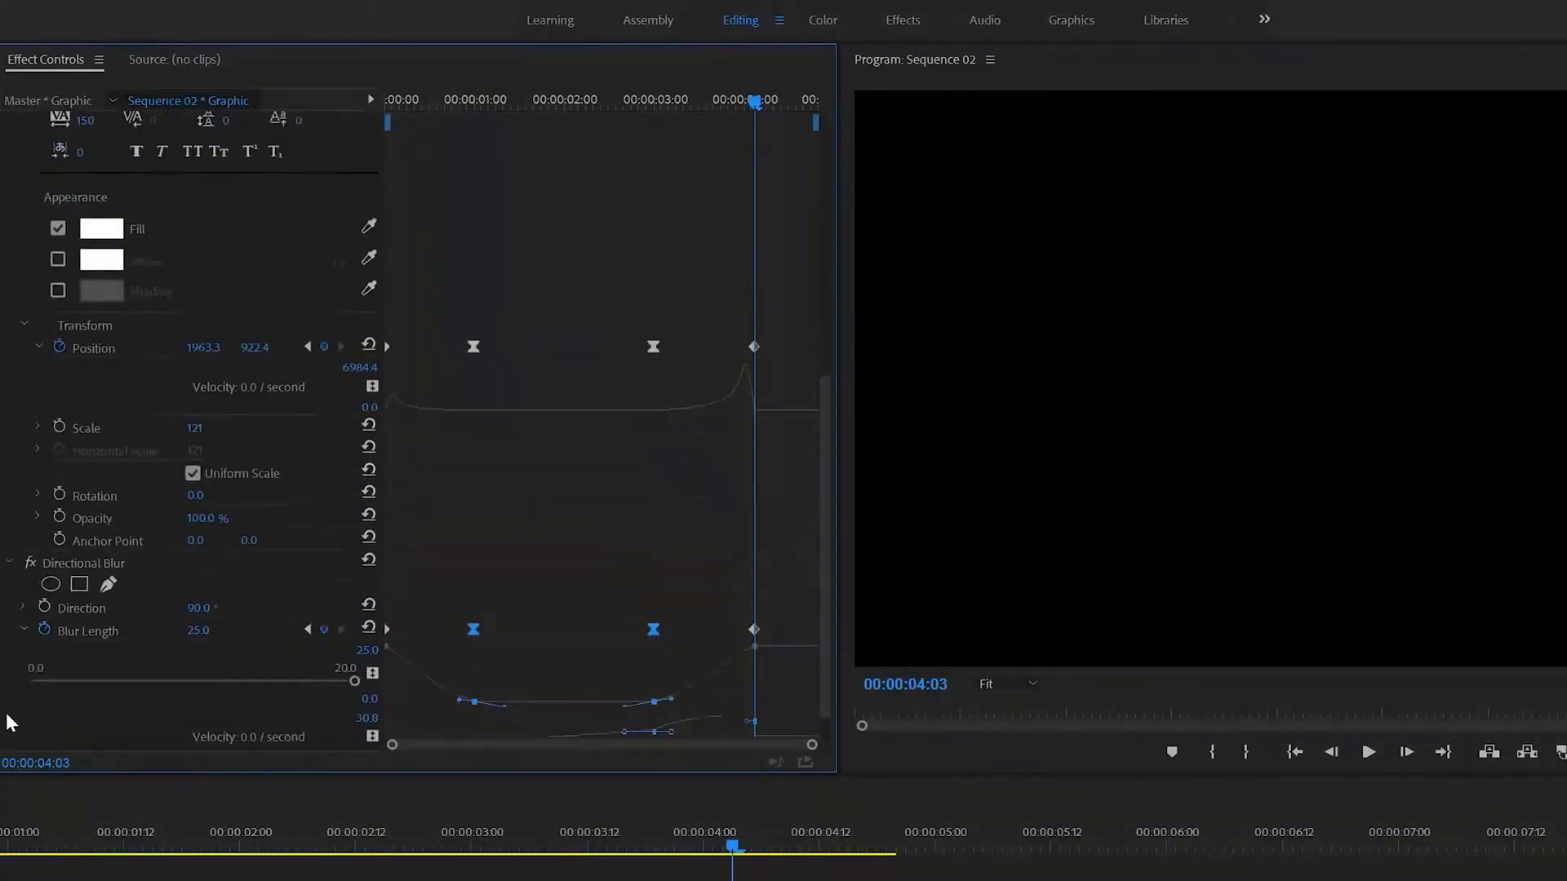
- Flatten and lengthen the velocity handles of the Blur Length keyframes at 00:00:01:00 and 00:00:03:00 to smooth the blur curve
left_click(500, 718)
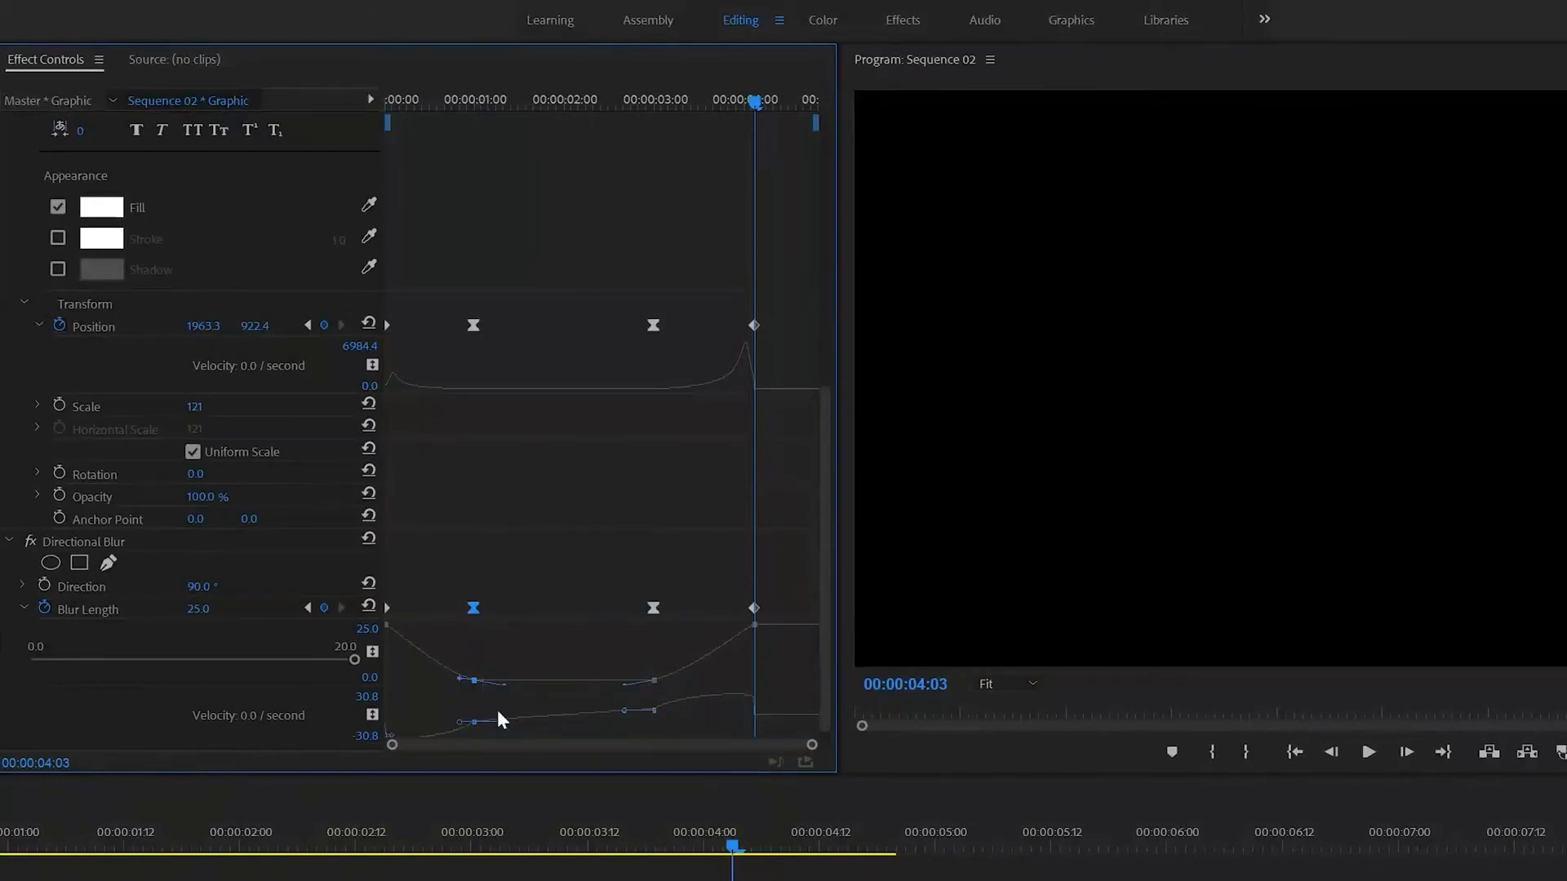
left_click(507, 681)
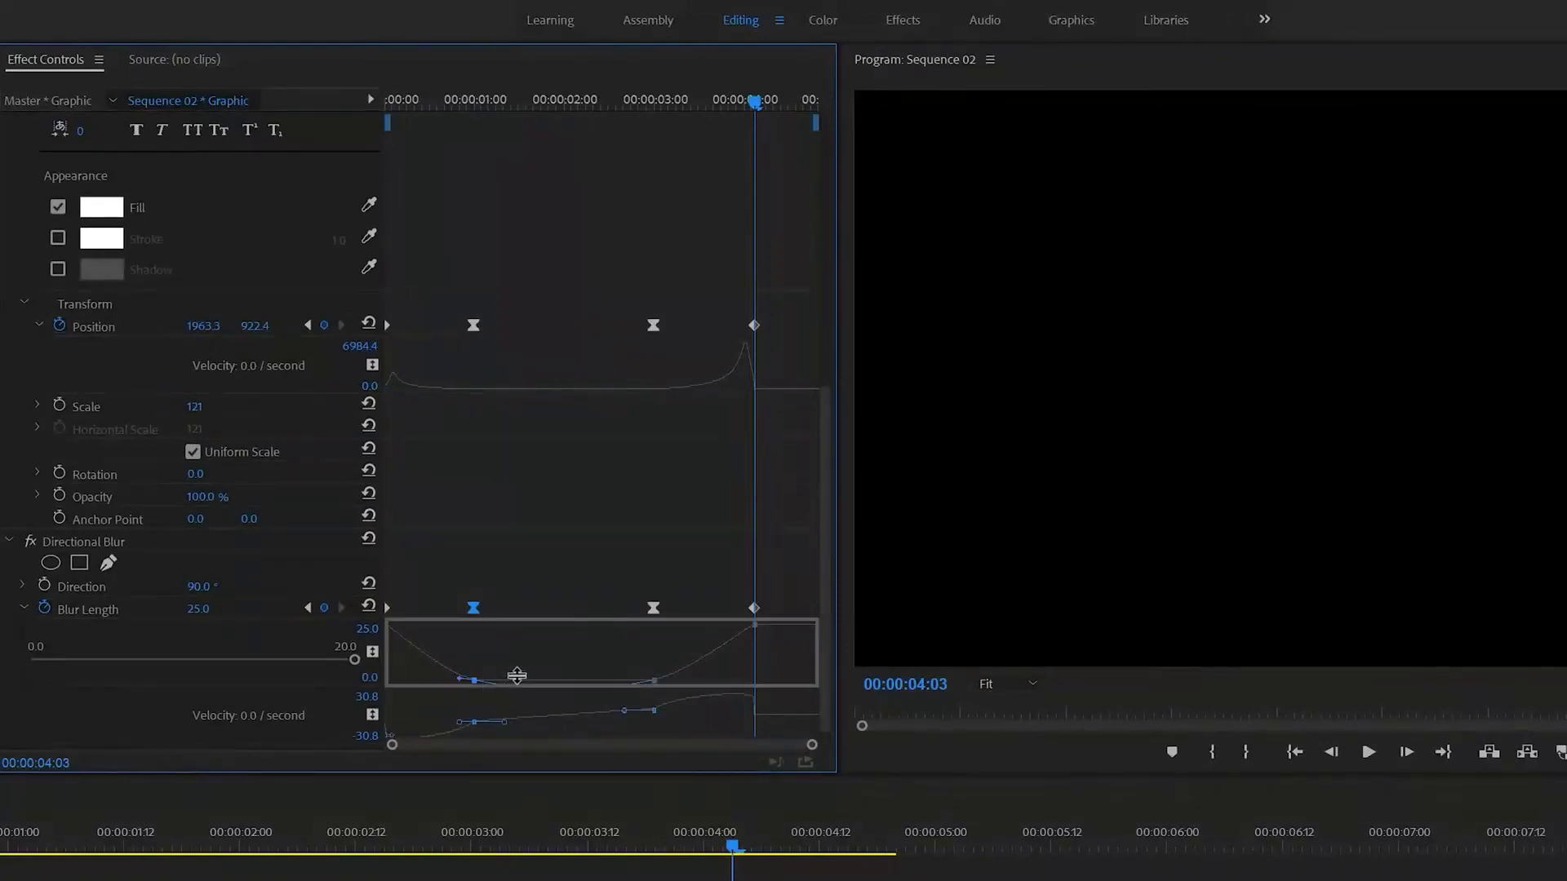
scroll(457, 735, "down", 1)
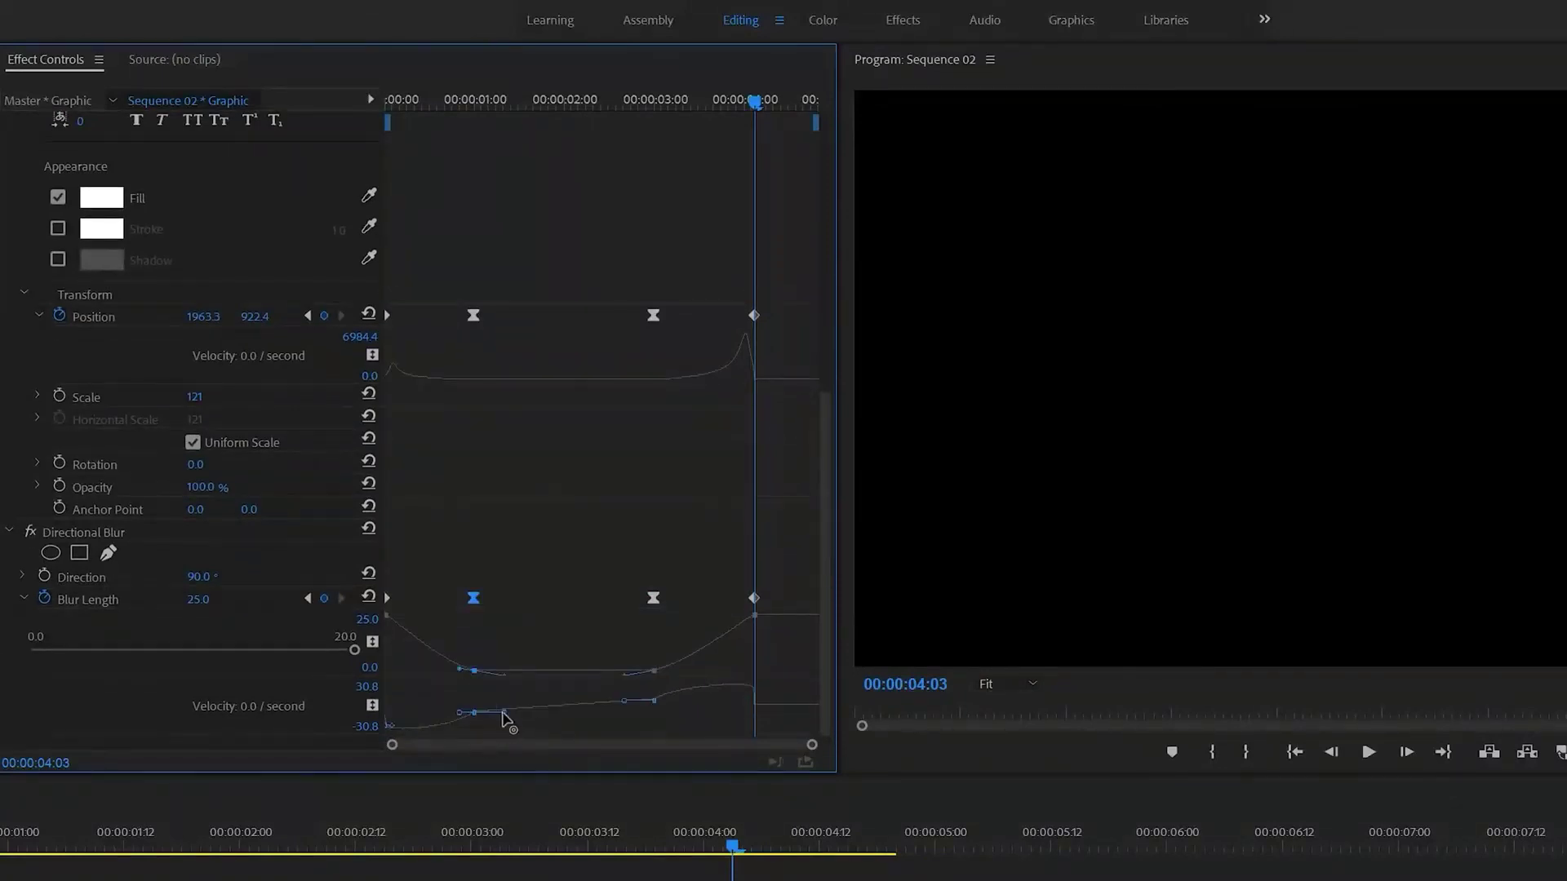
left_click_drag(503, 712, 536, 703)
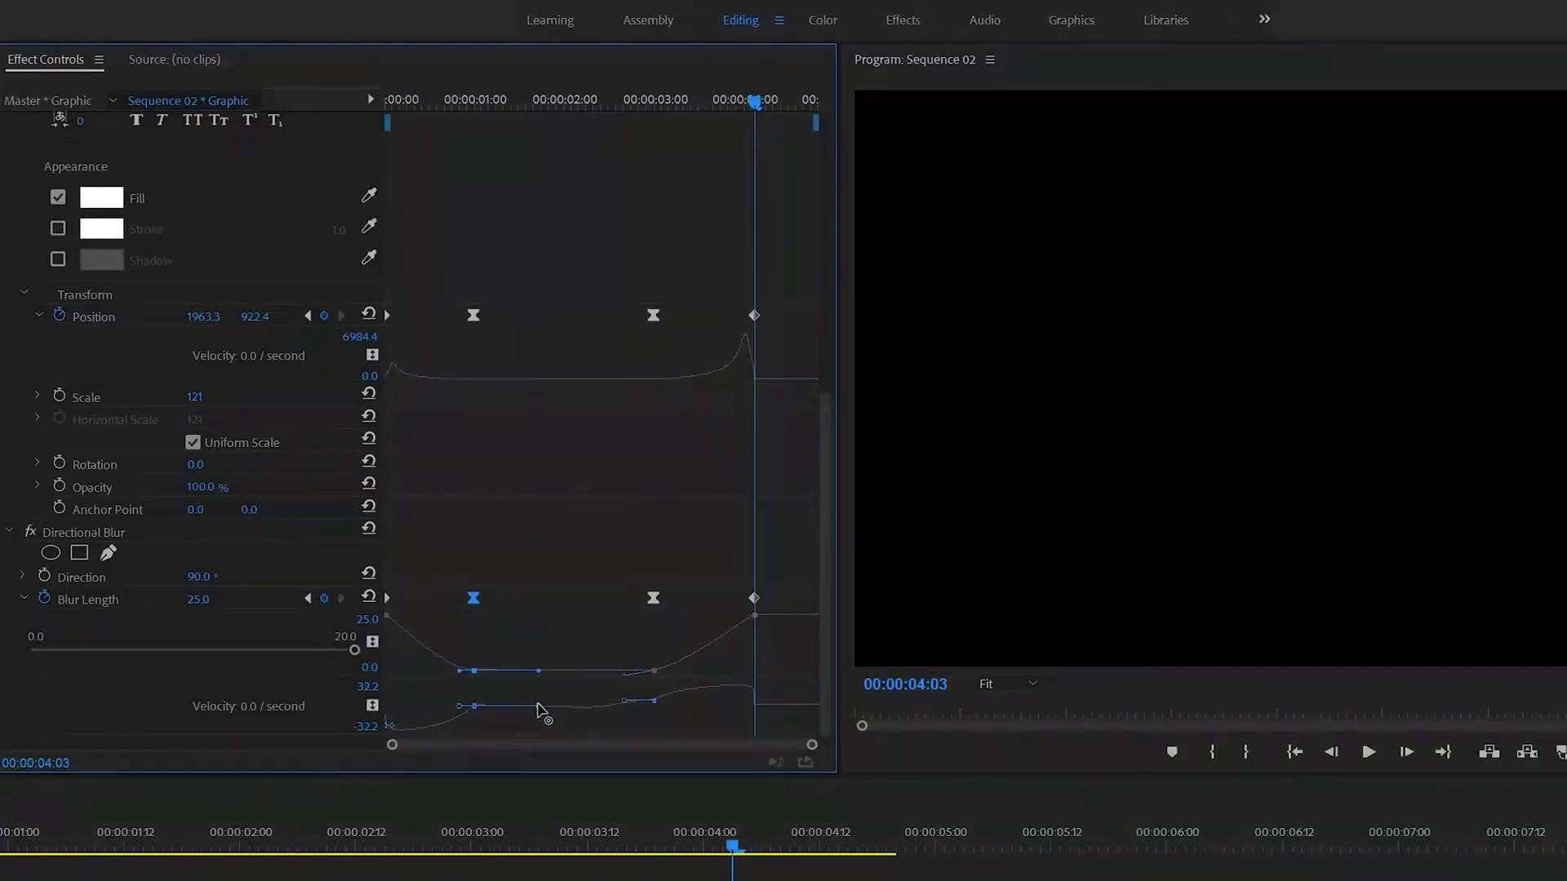
left_click_drag(620, 654, 705, 771)
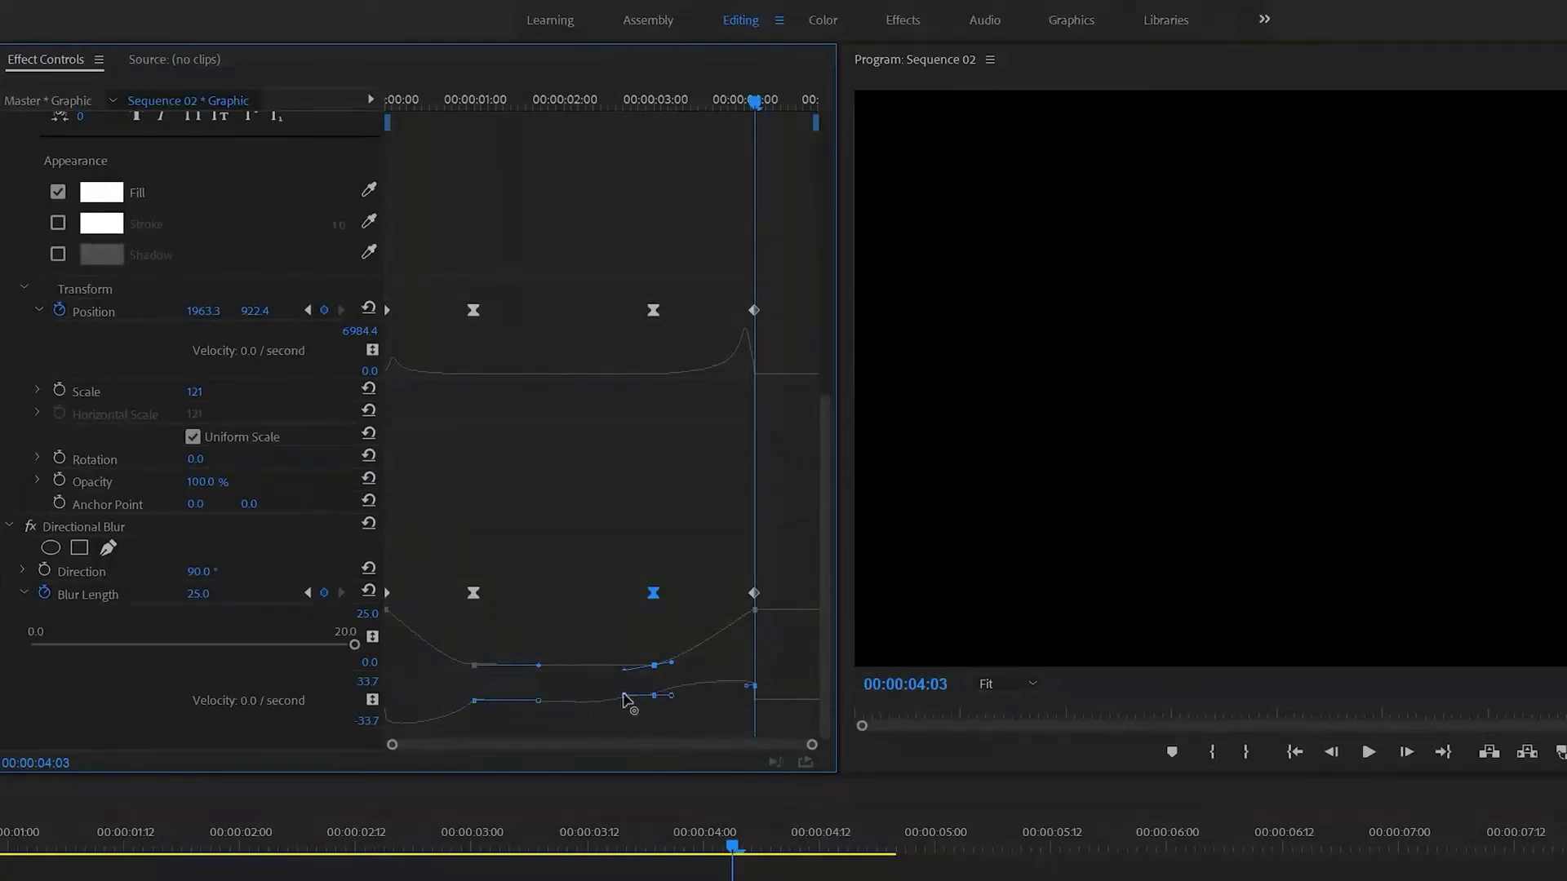
left_click_drag(623, 699, 712, 705)
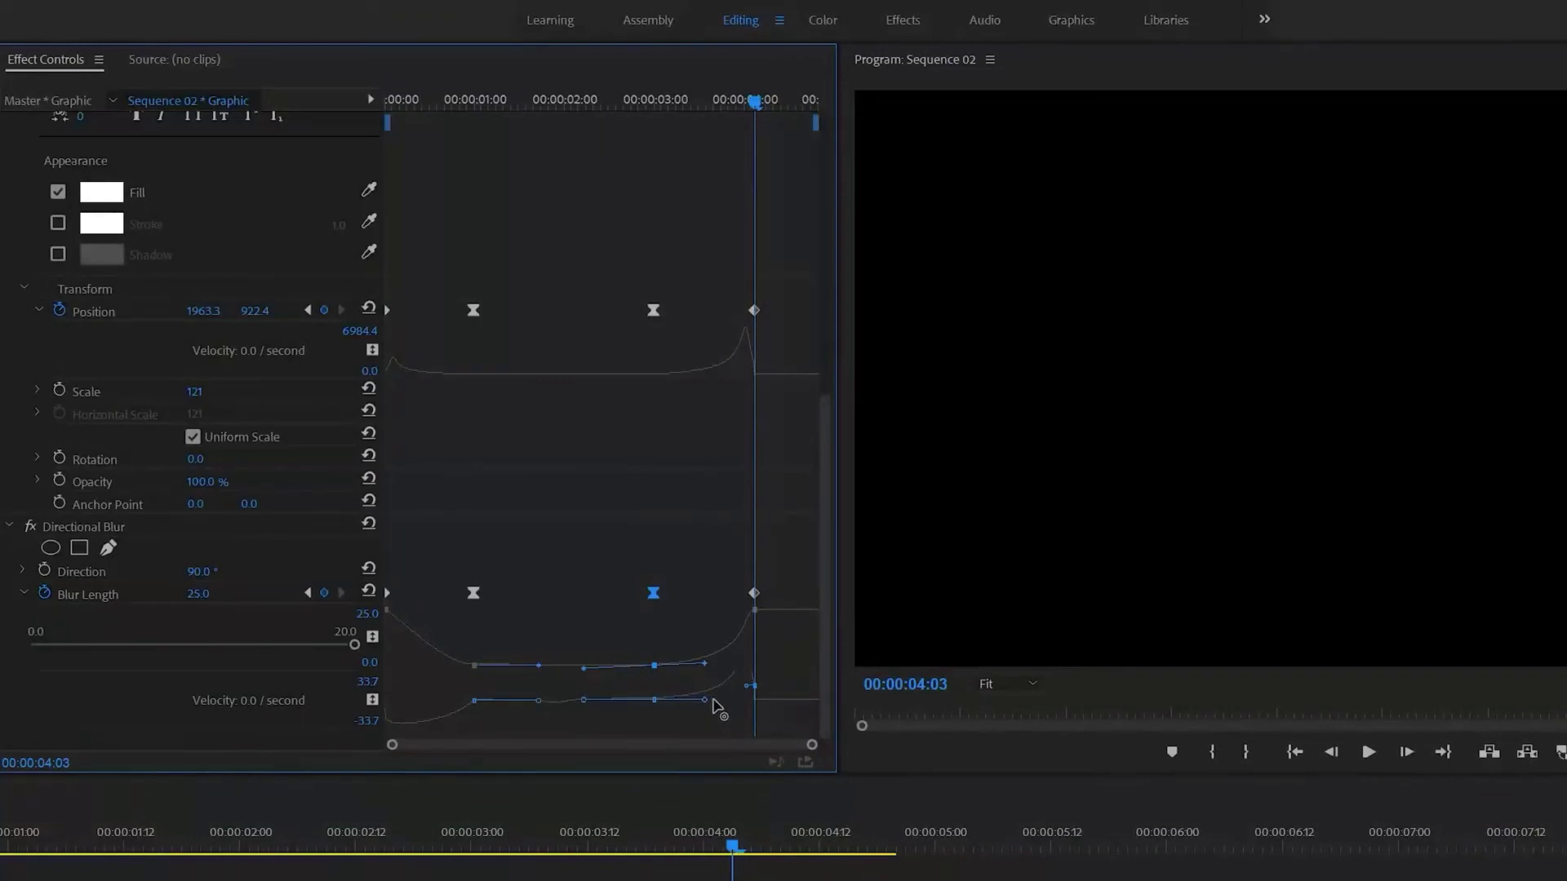
- Set the title's first Blur Length keyframe at 00:00:00:00 to 10, and play back the animation
left_click(388, 366)
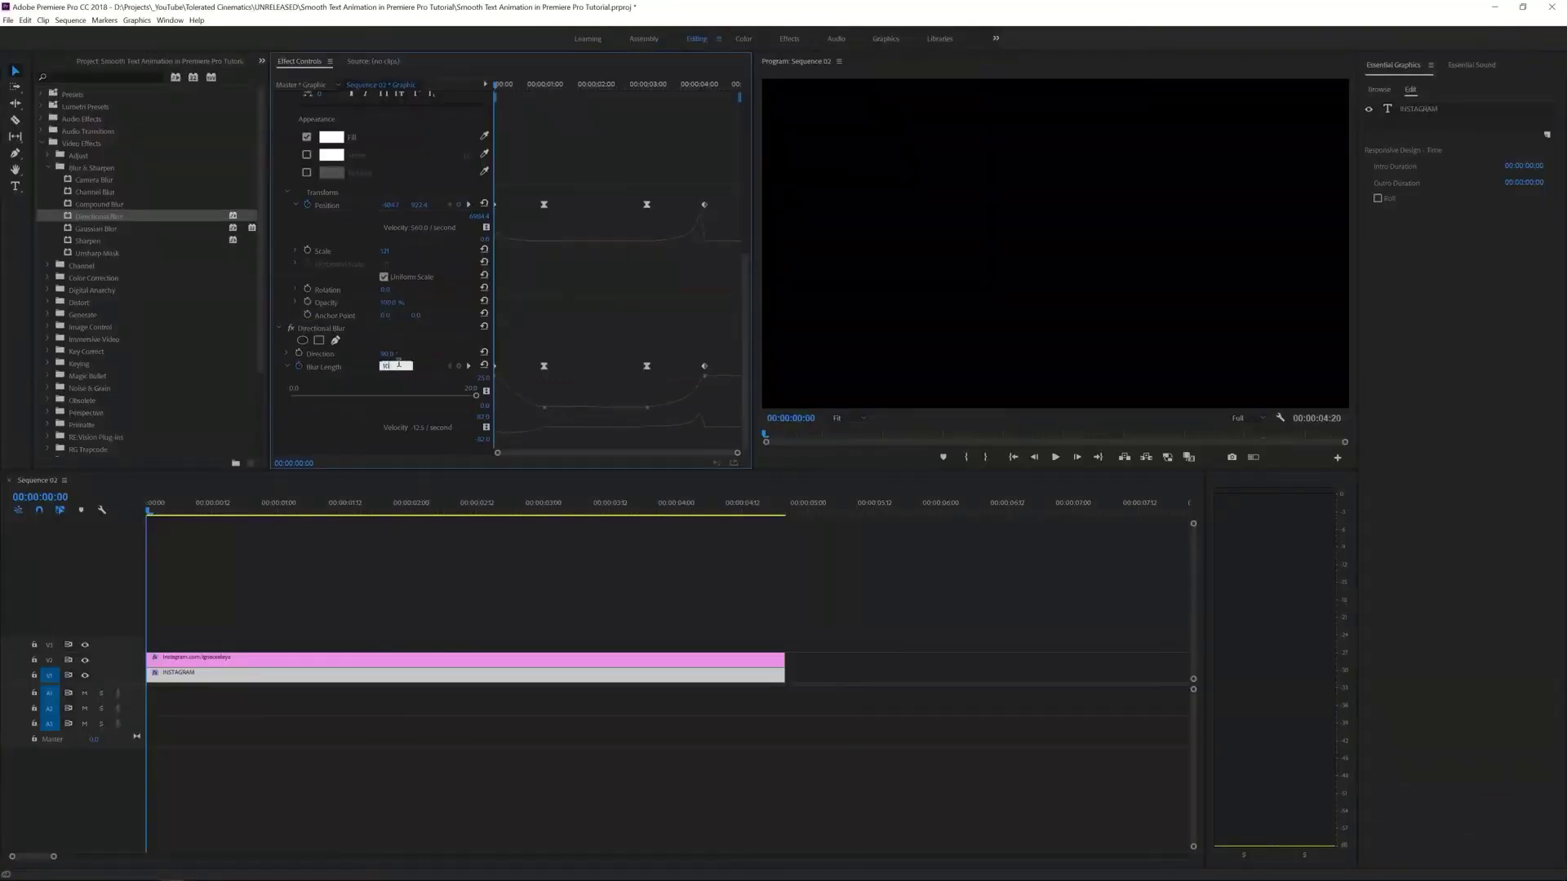
type("10")
key("Return")
key("space")
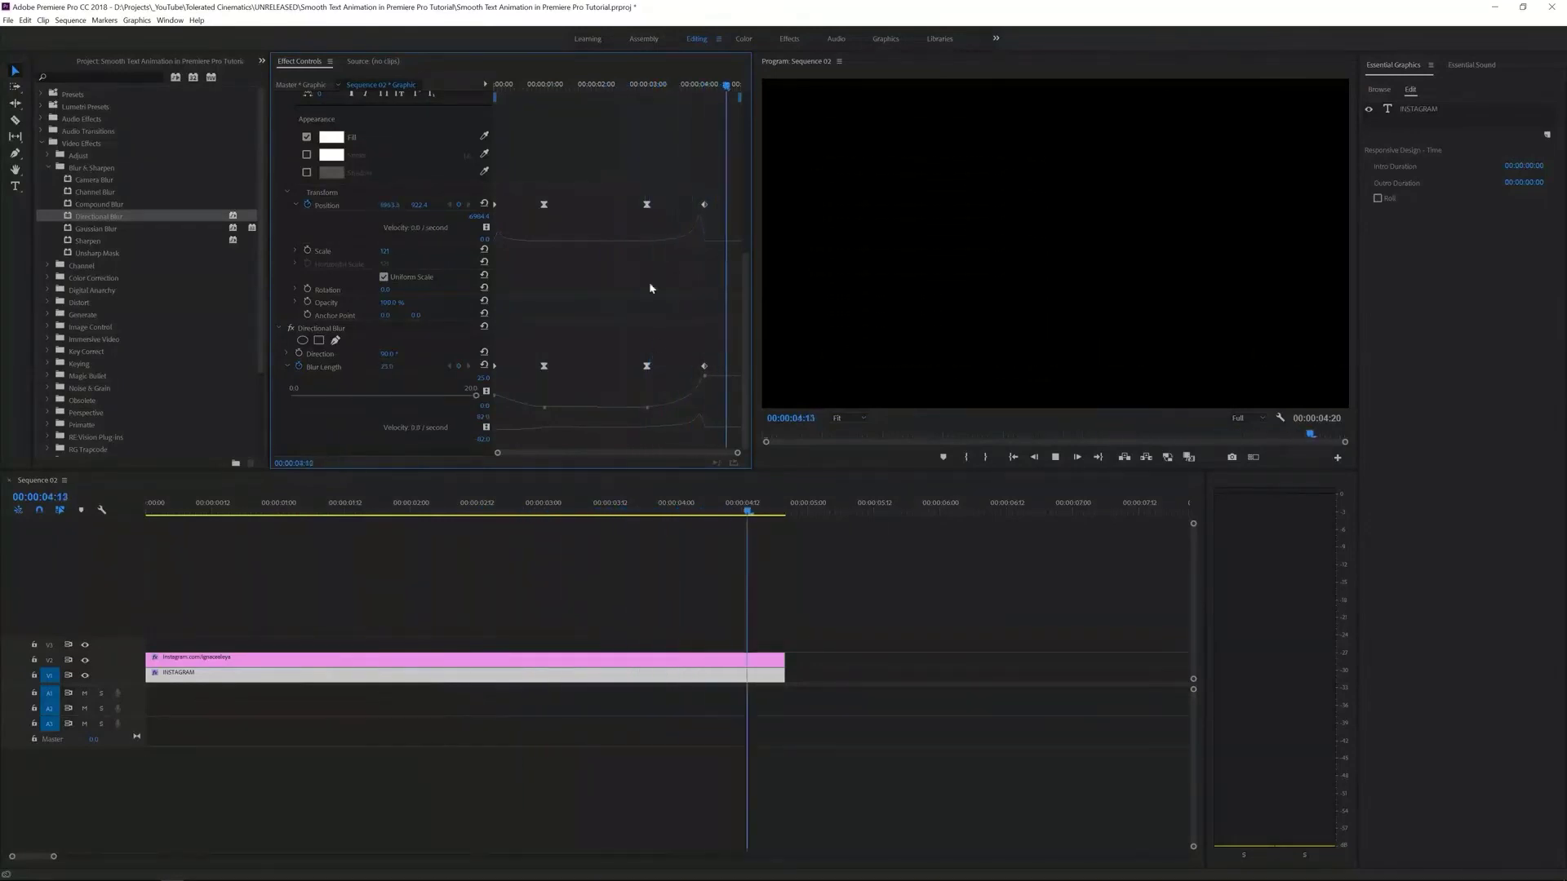
key("space")
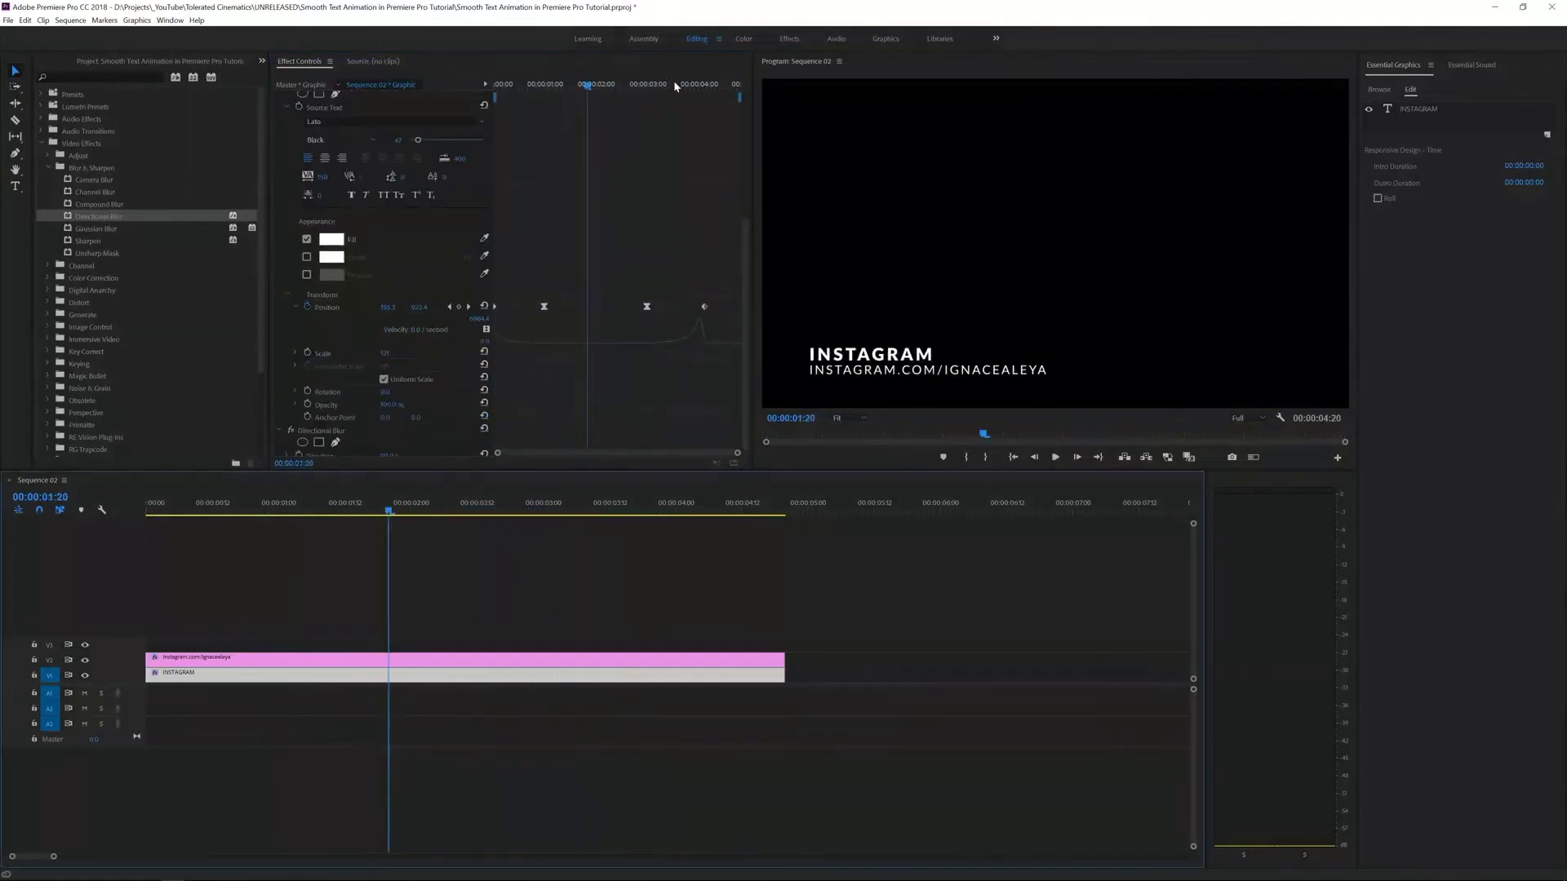
- Trim the INSTAGRAM clip to end at 00:00:04:03, and mark intro and outro durations of 00:00:01:08 around its keyframes
left_click_drag(647, 91, 707, 106)
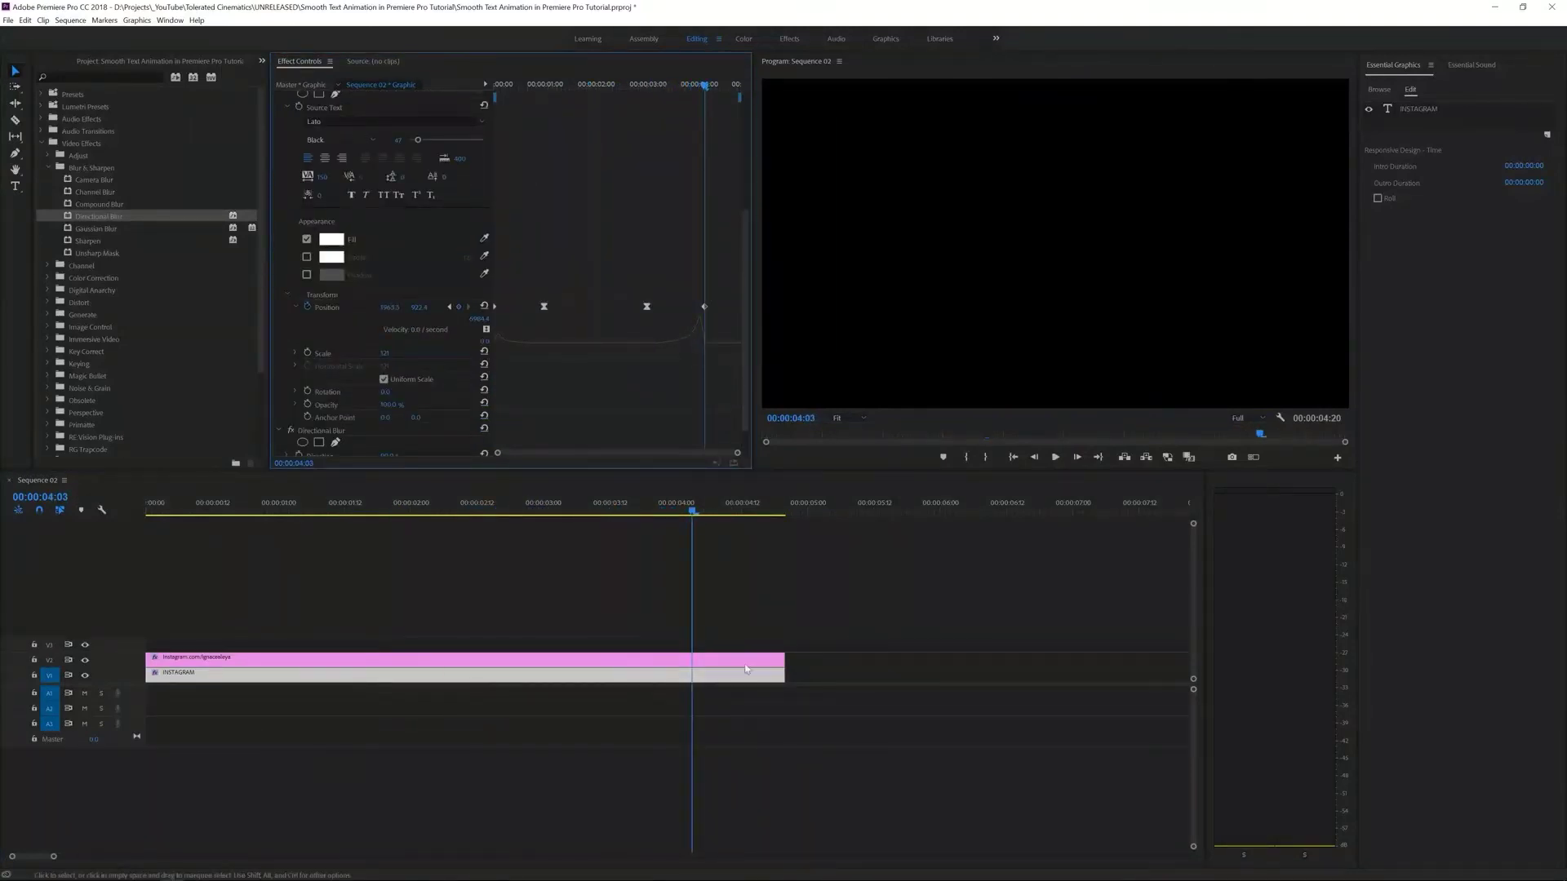
left_click_drag(775, 684, 666, 678)
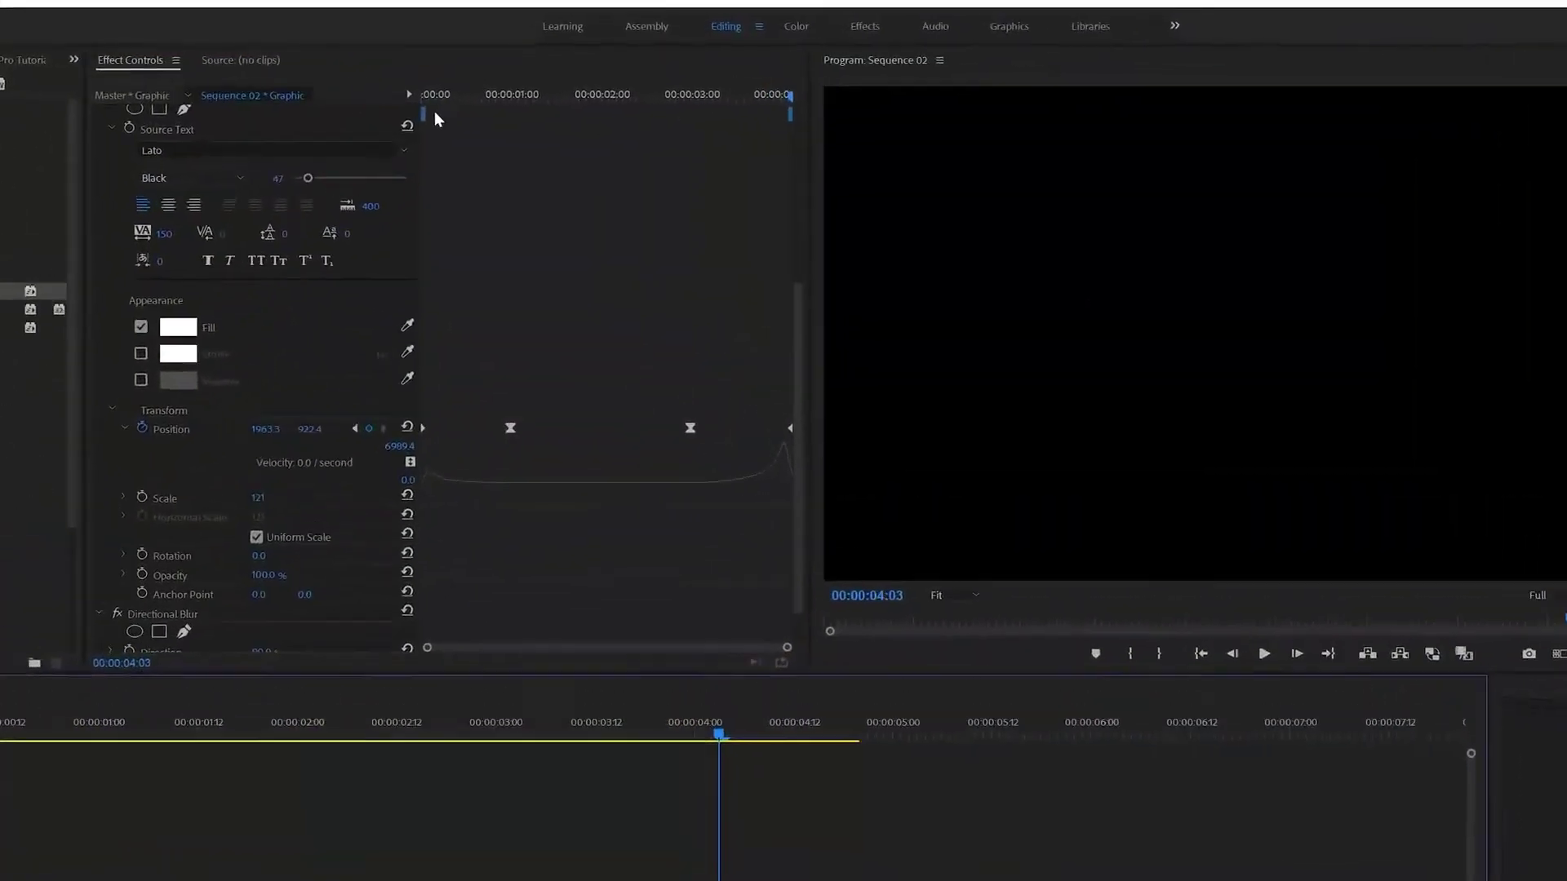
left_click_drag(391, 123, 514, 123)
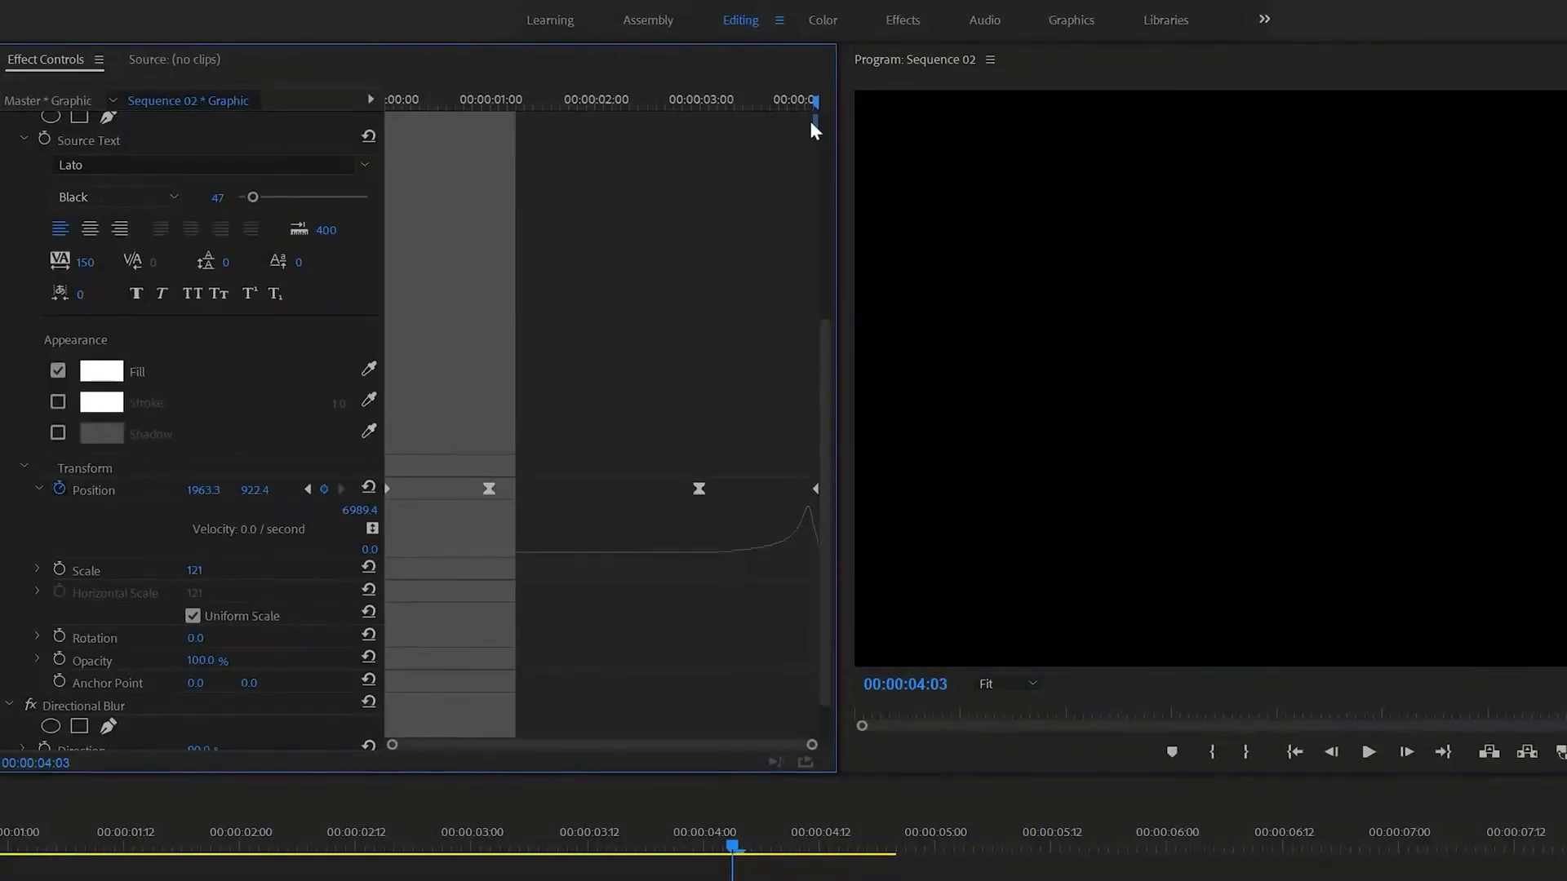
left_click_drag(811, 126, 686, 129)
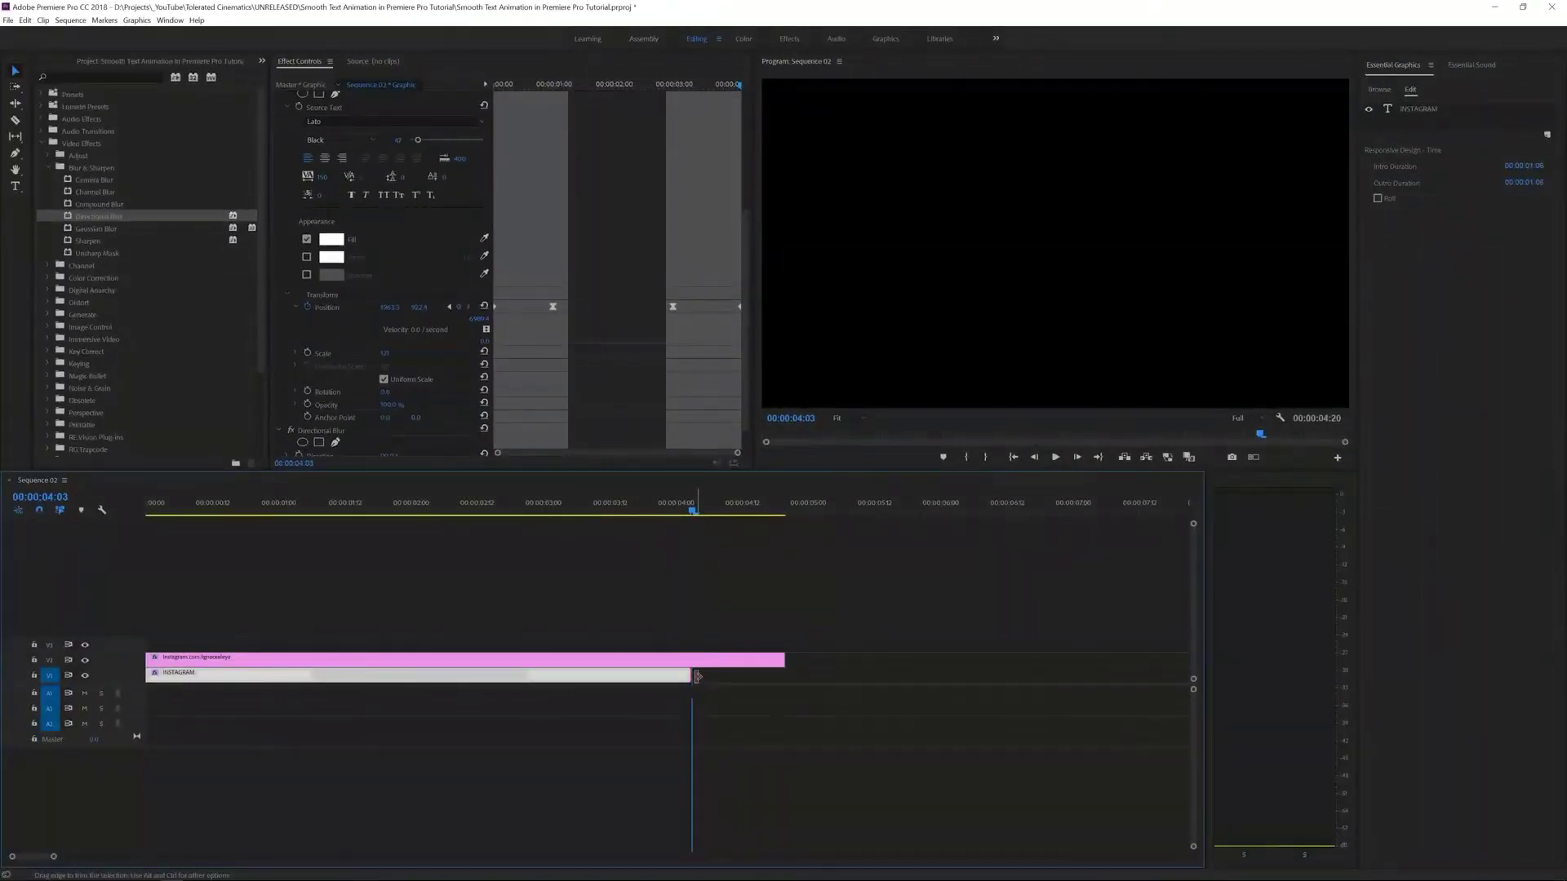
- Extend the INSTAGRAM clip's end to 00:00:05:07, and play it from the start to check the entrance and exit timing
left_click_drag(697, 677, 845, 676)
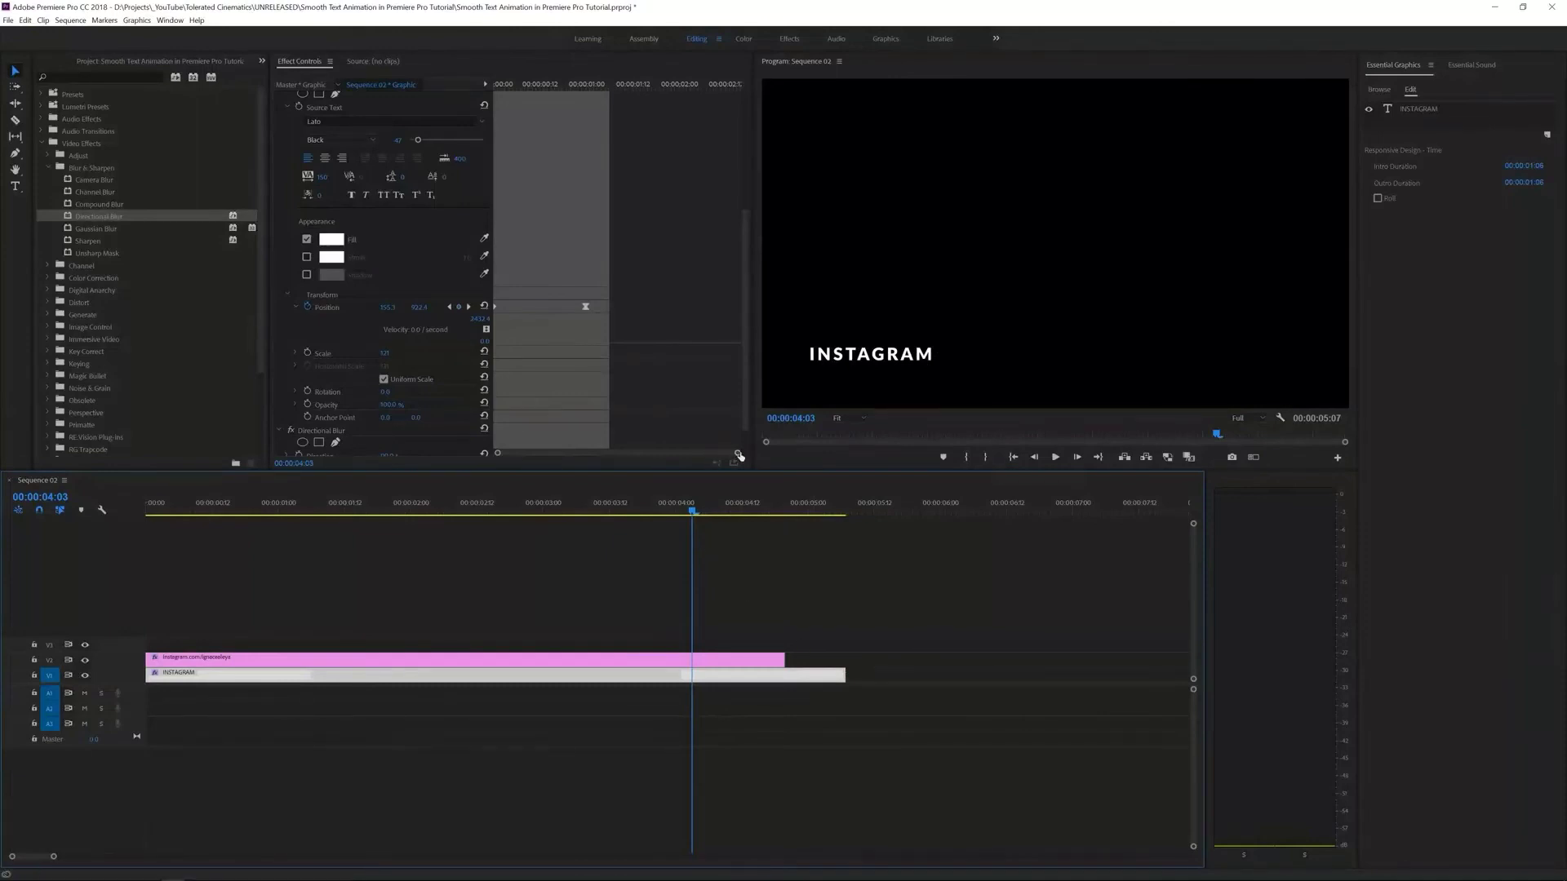
left_click(798, 542)
left_click(790, 677)
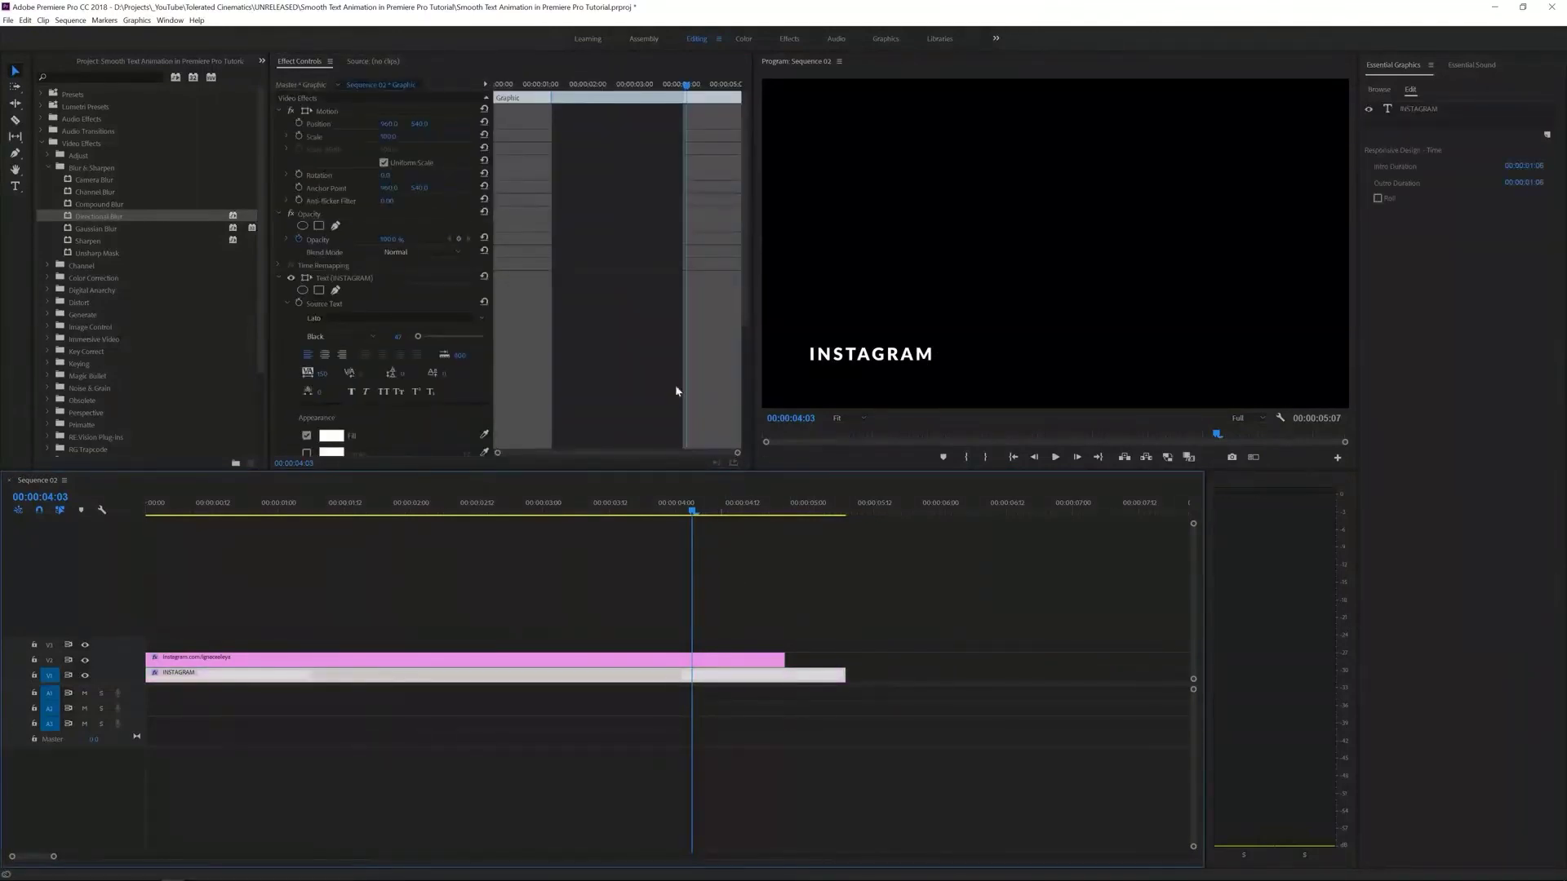
scroll(718, 260, "down", 5)
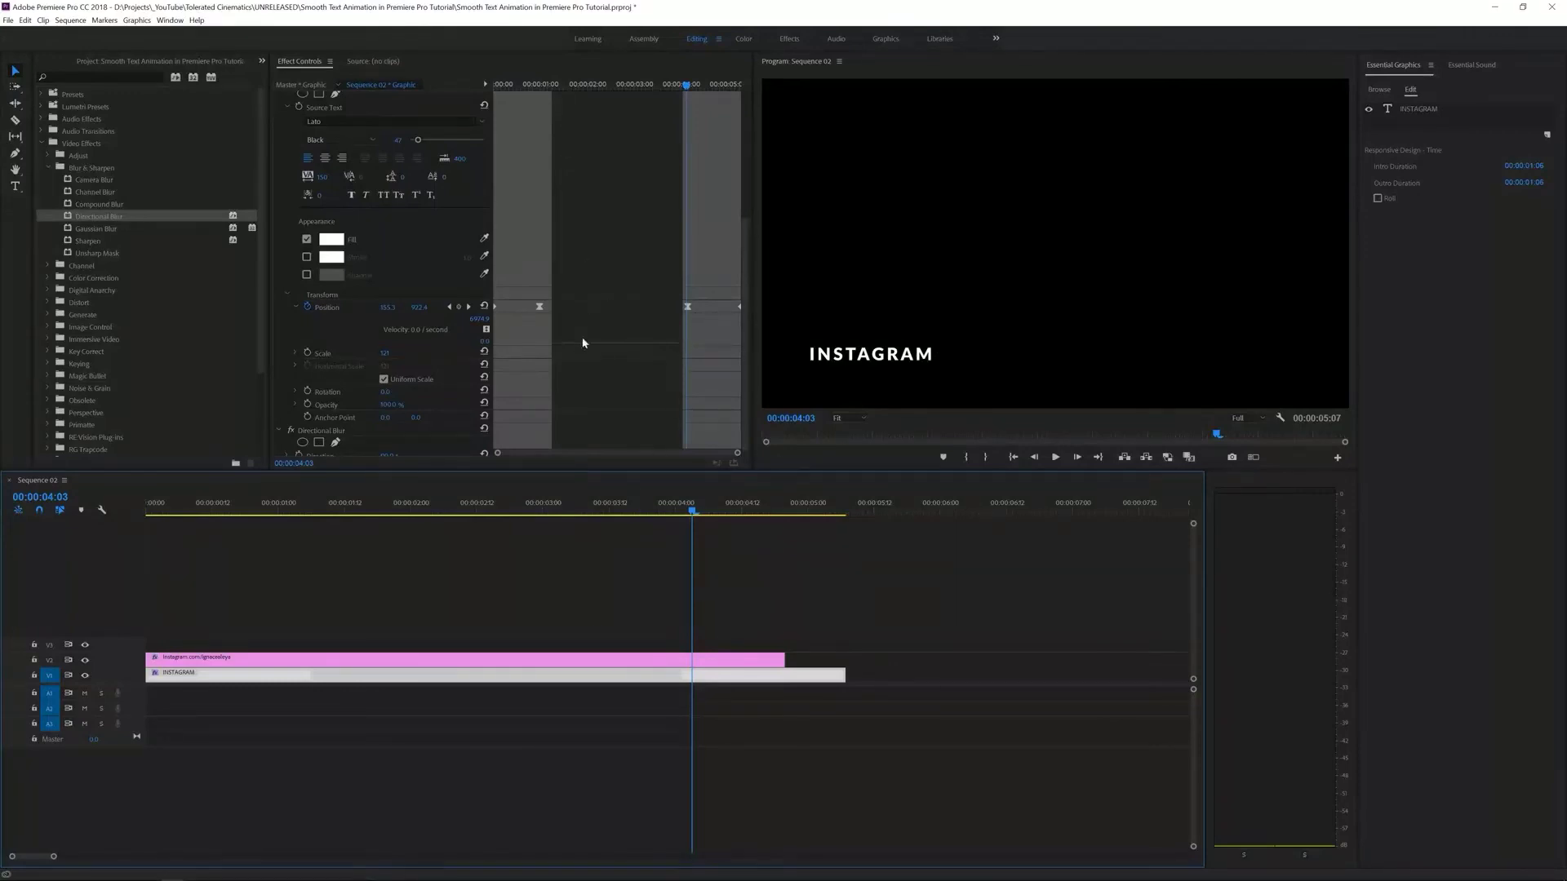
key("Home")
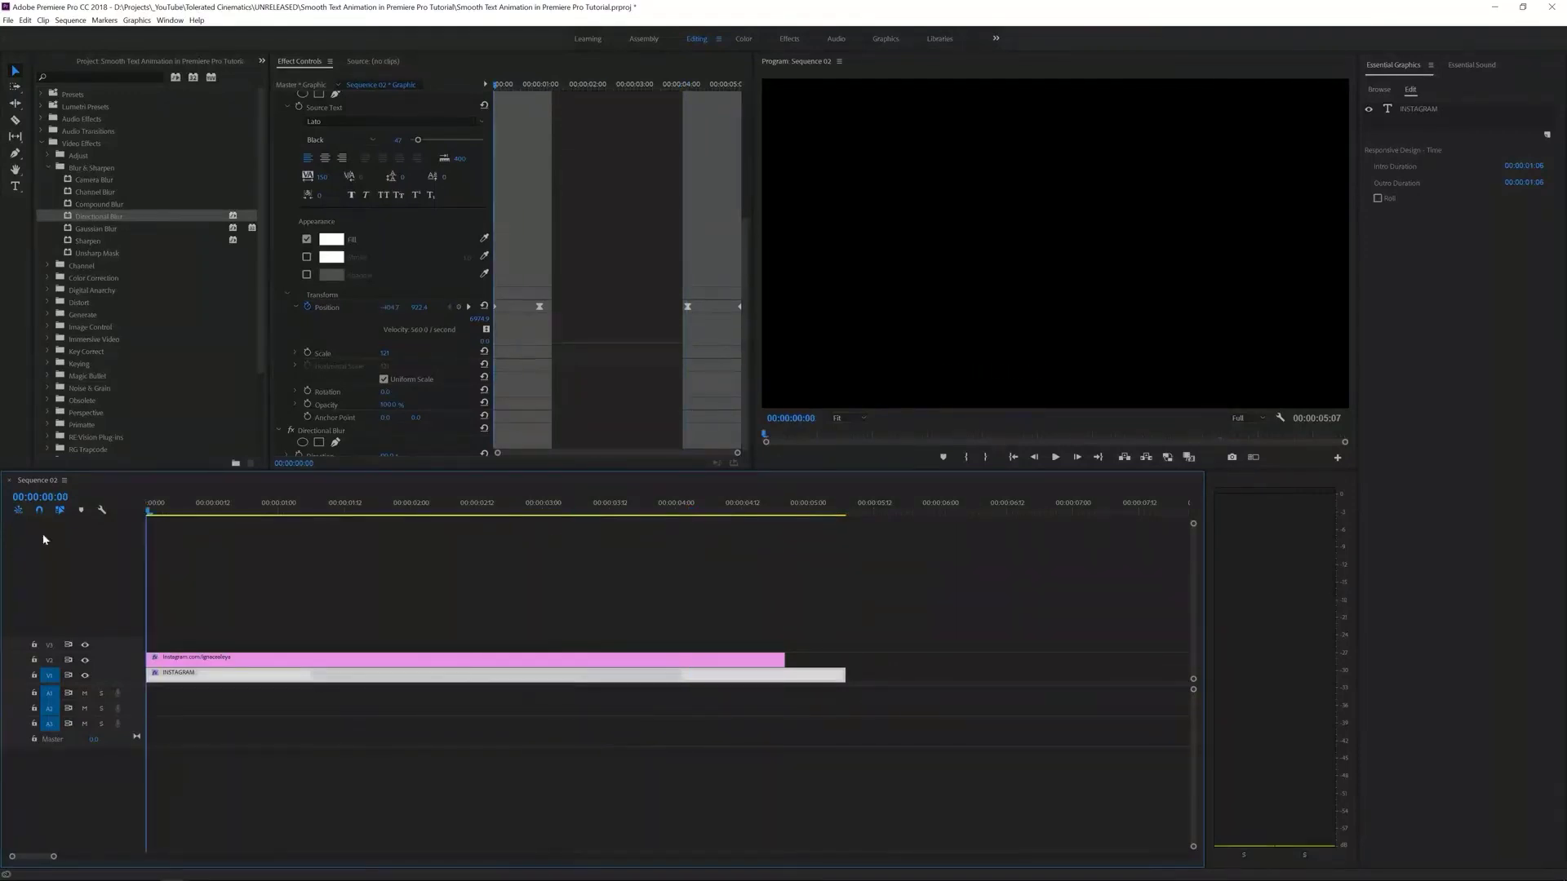
key("space")
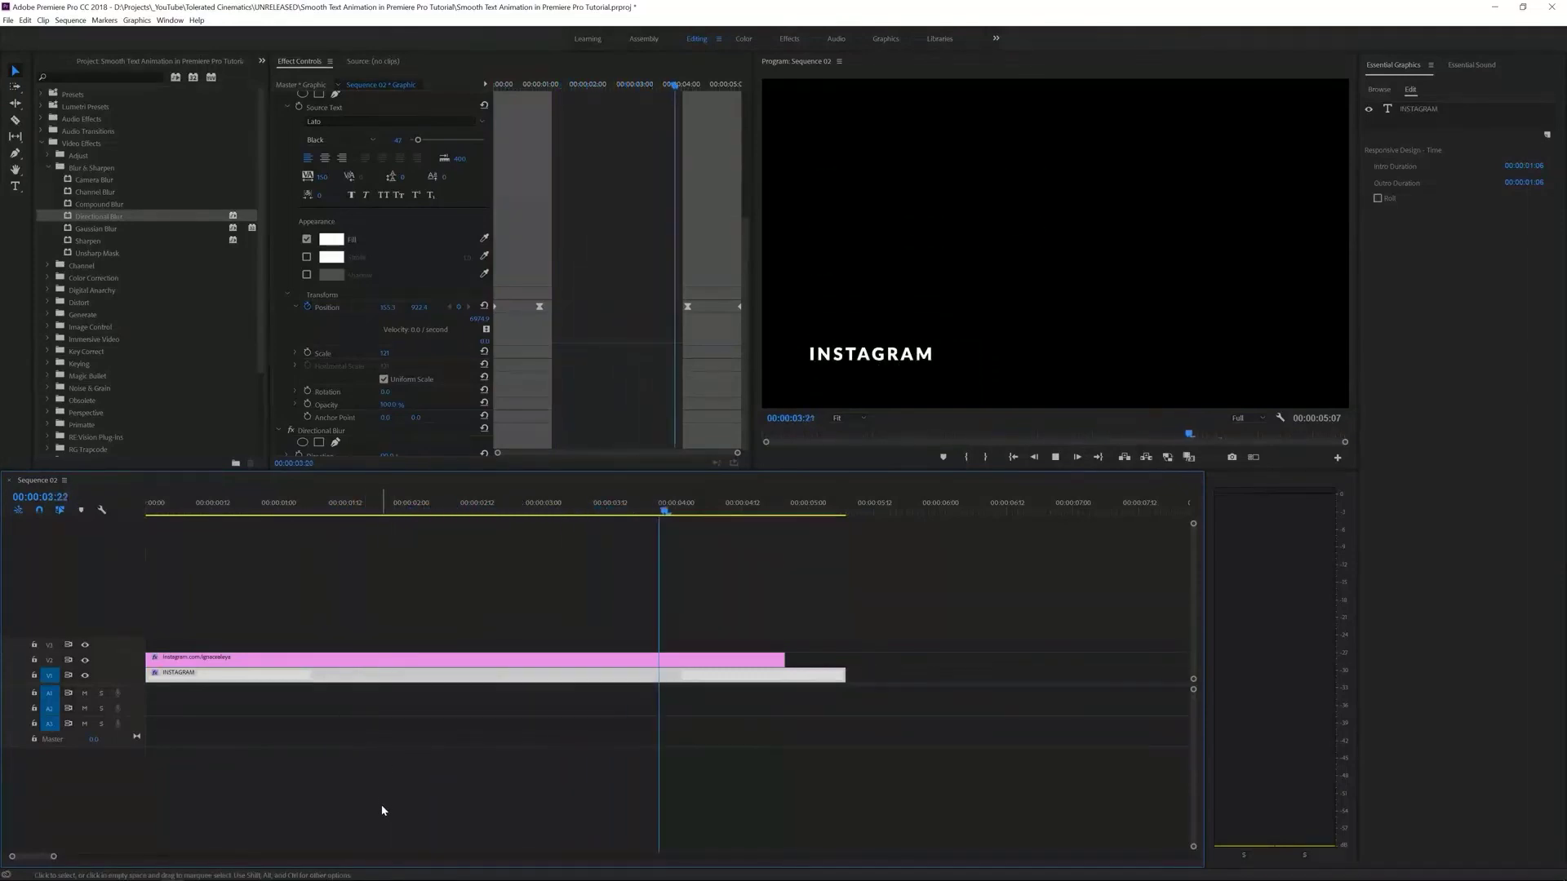
key("space")
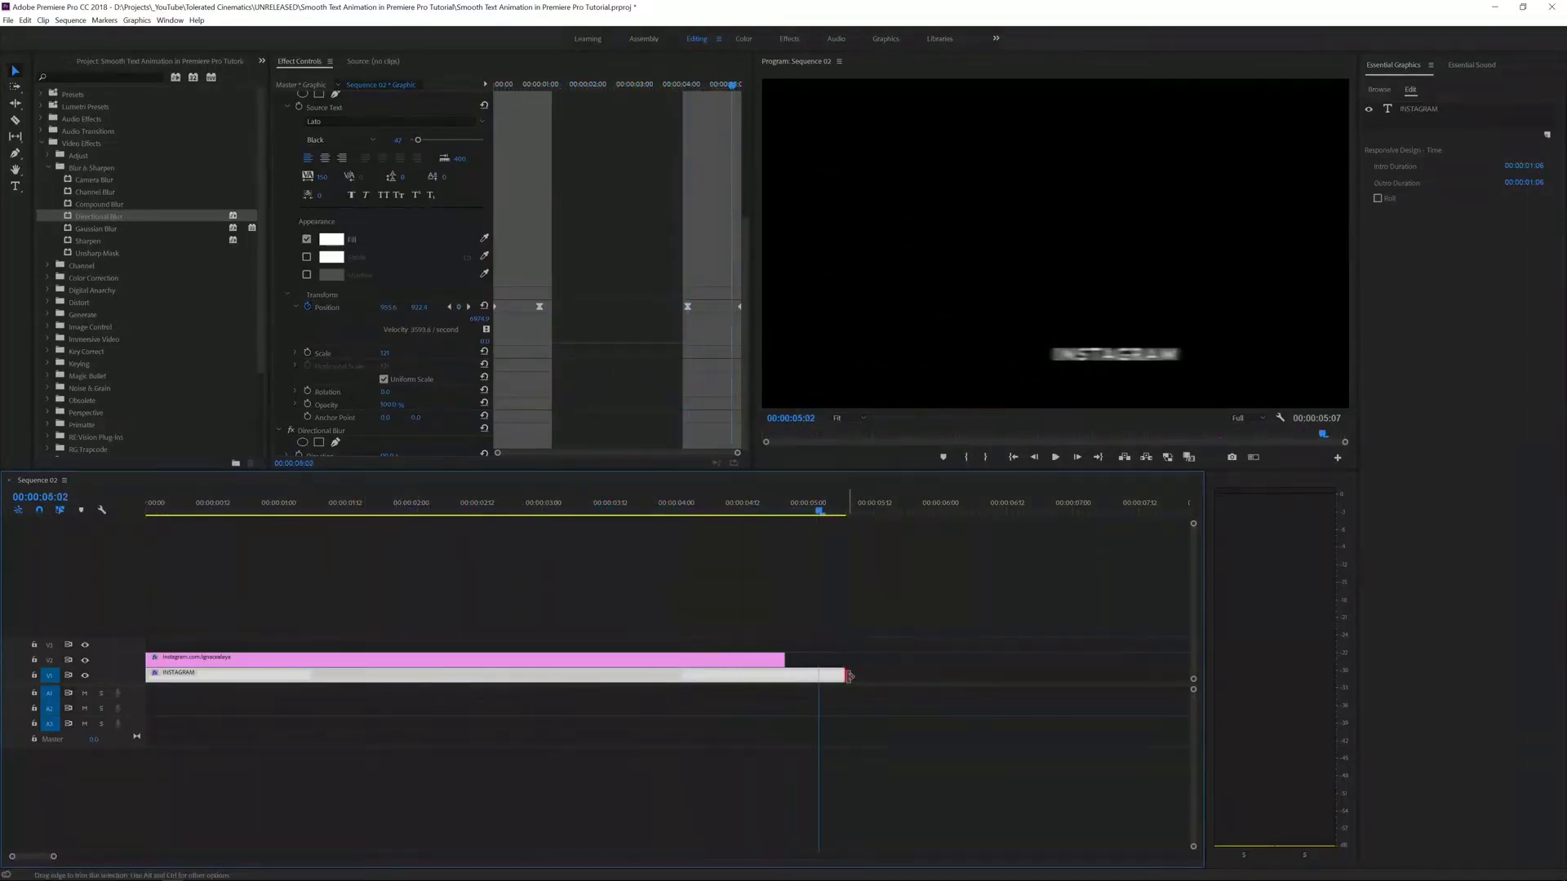
- Shorten the INSTAGRAM clip to end just before 00:00:03:00, and play back the sequence from the start
left_click_drag(844, 675, 520, 676)
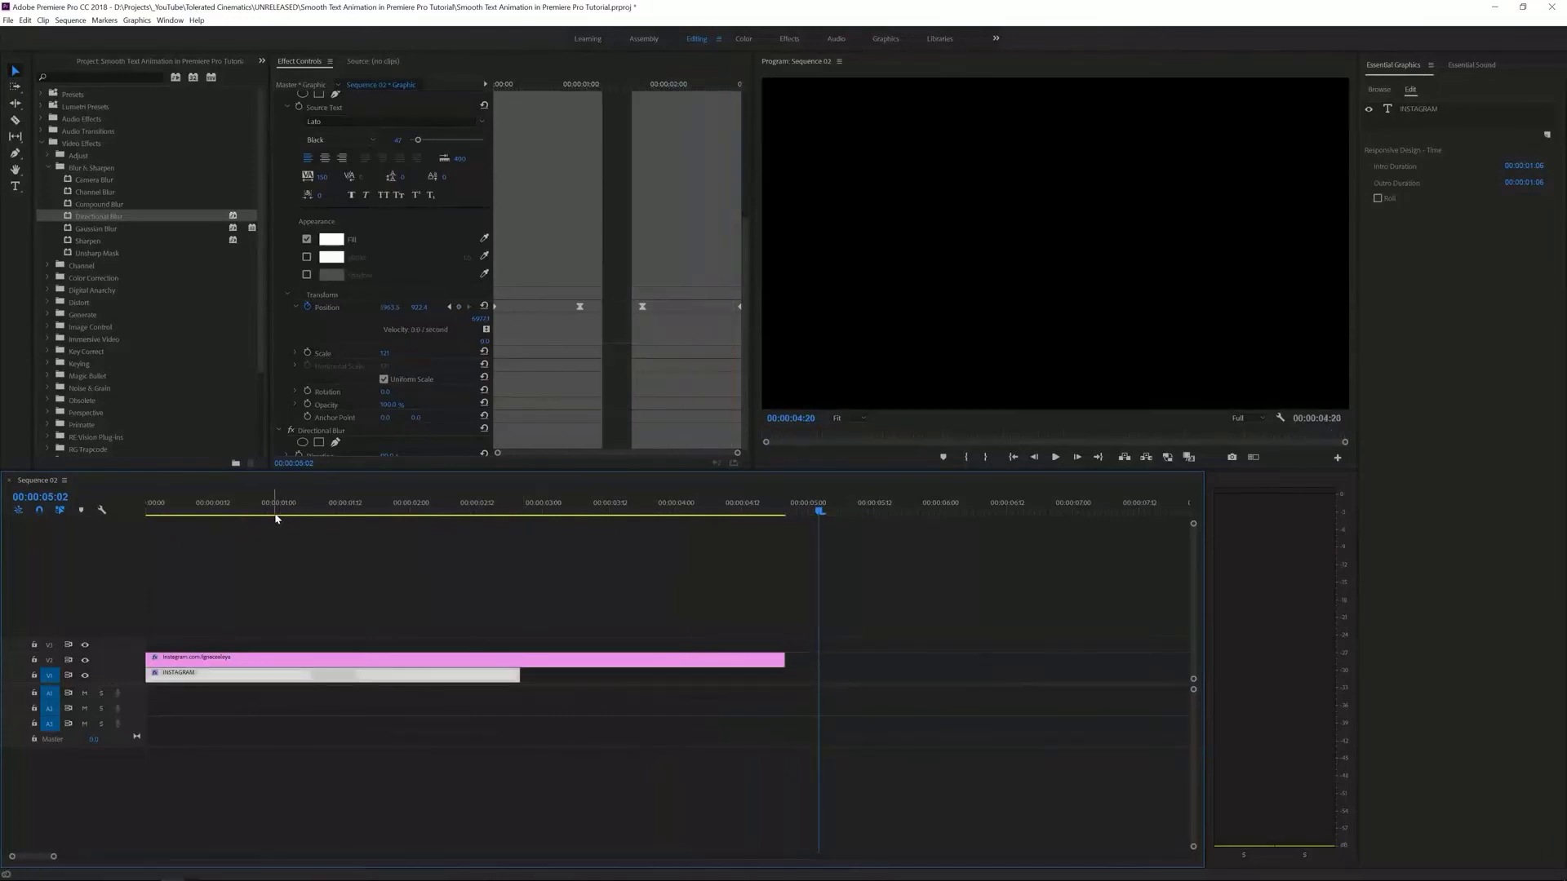
key("Home")
key("space")
key("space")
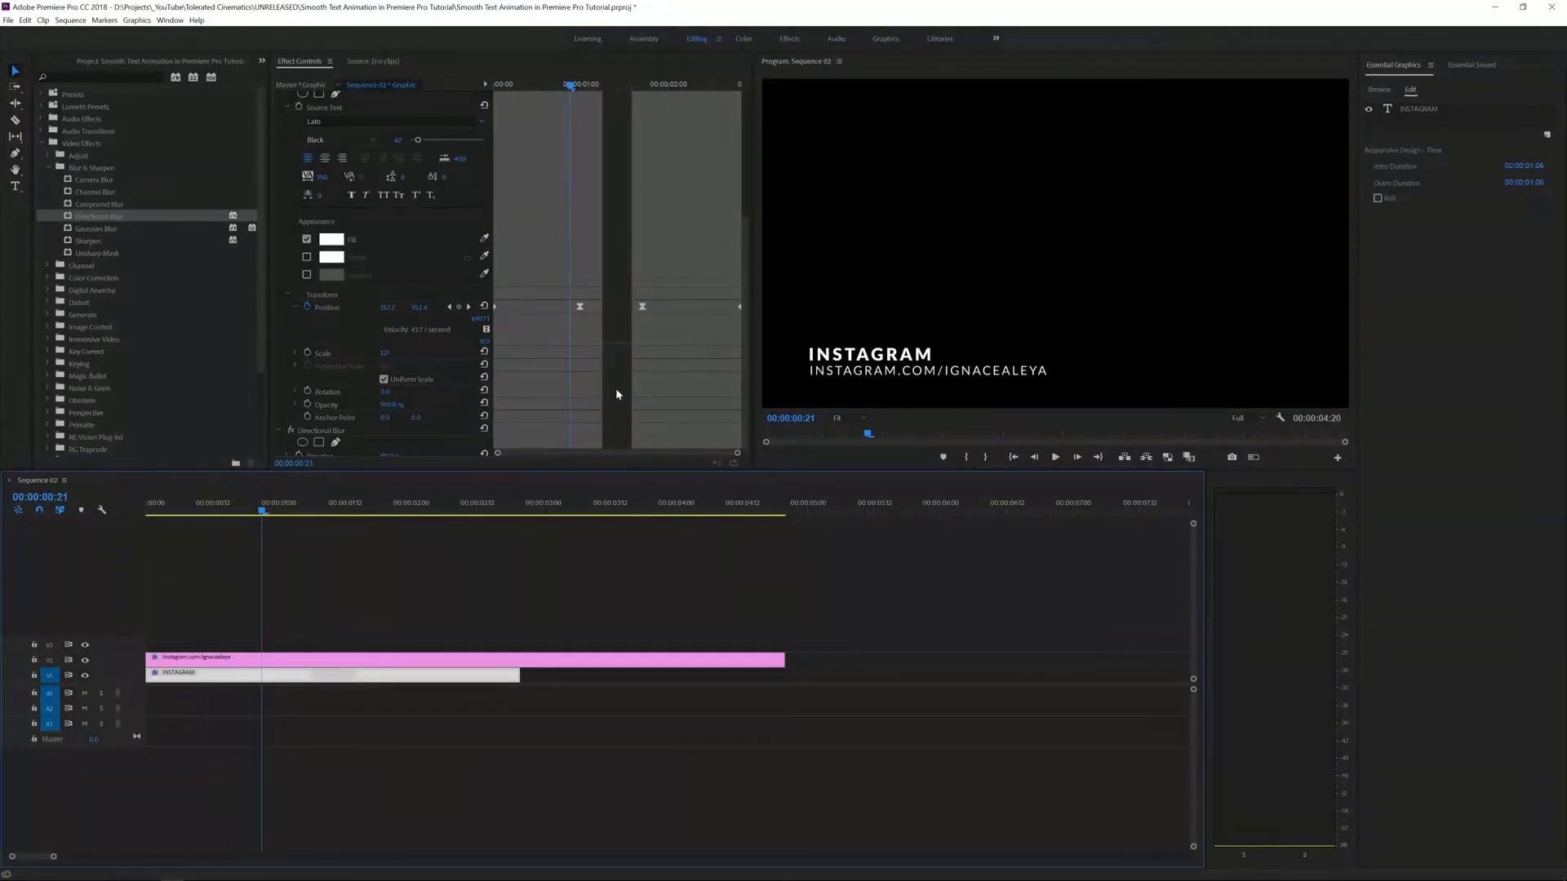
left_click(493, 651)
key("space")
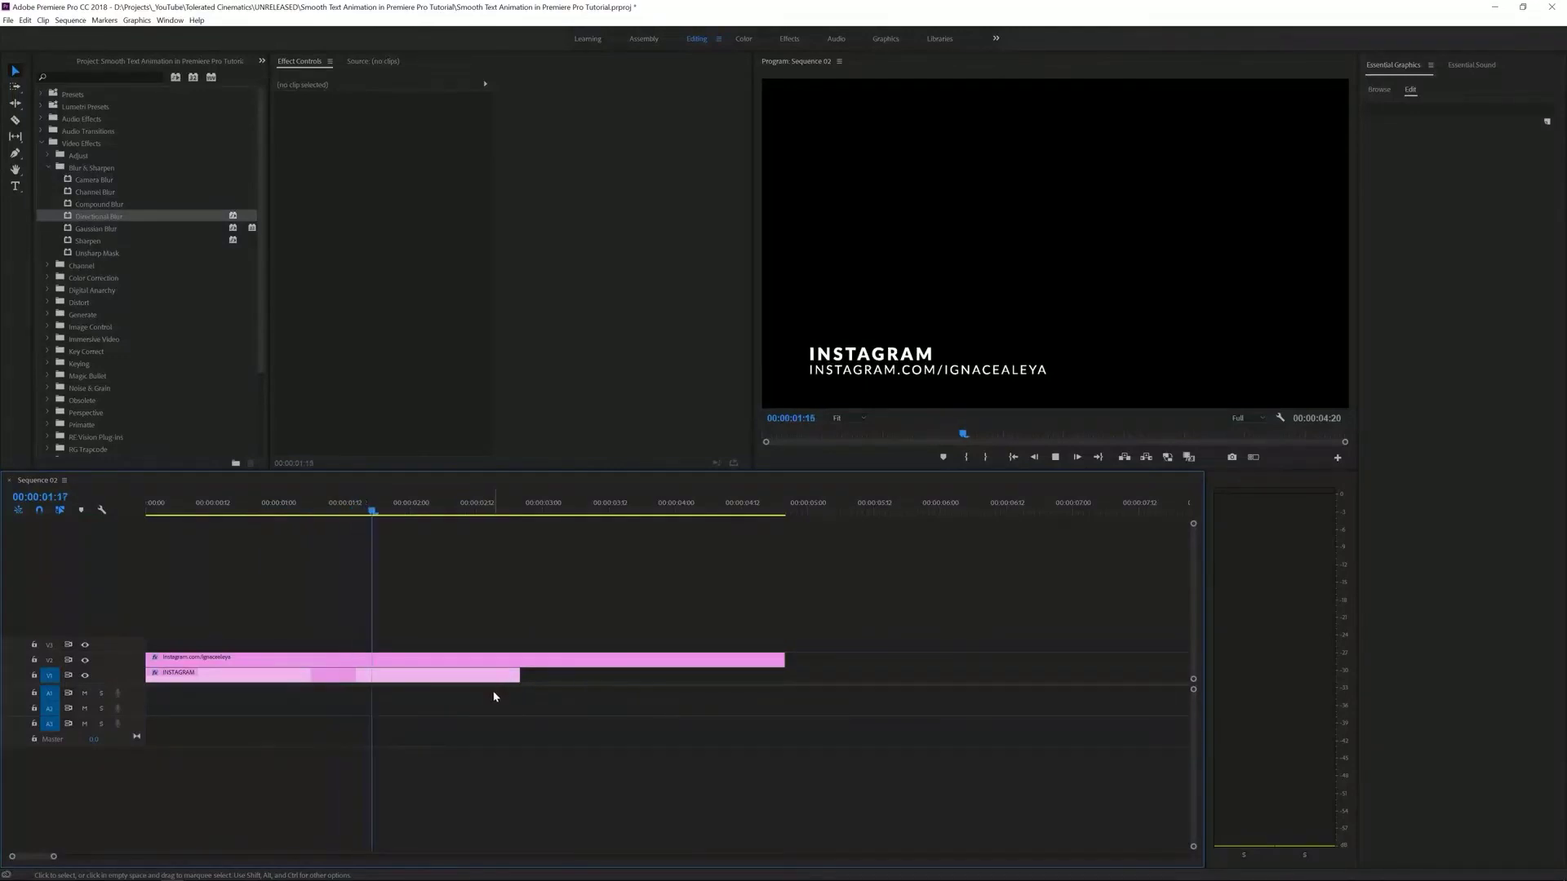
key("Home")
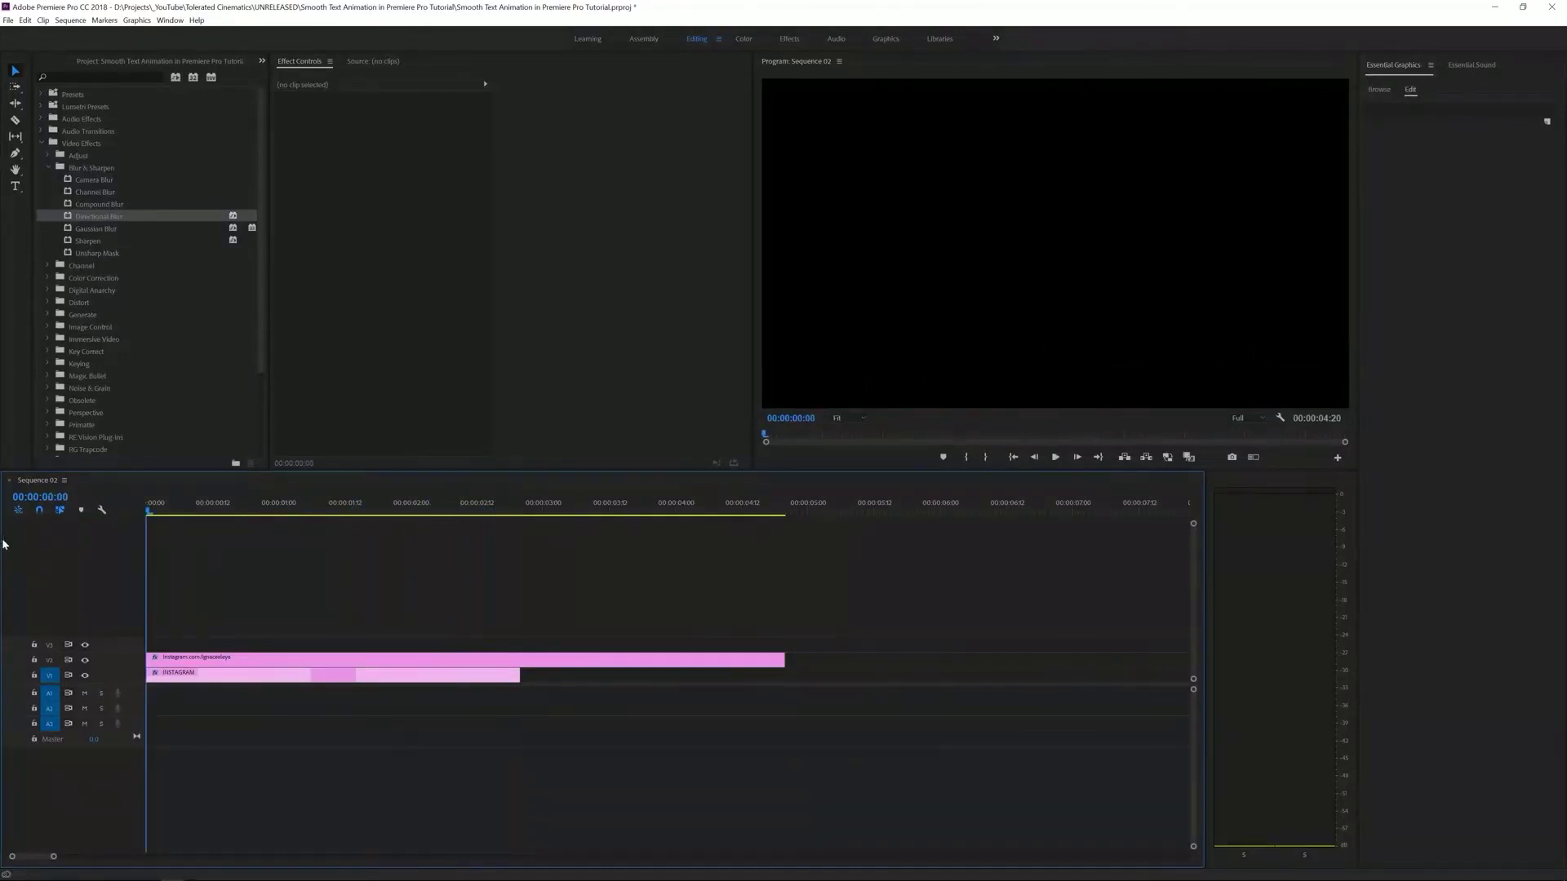